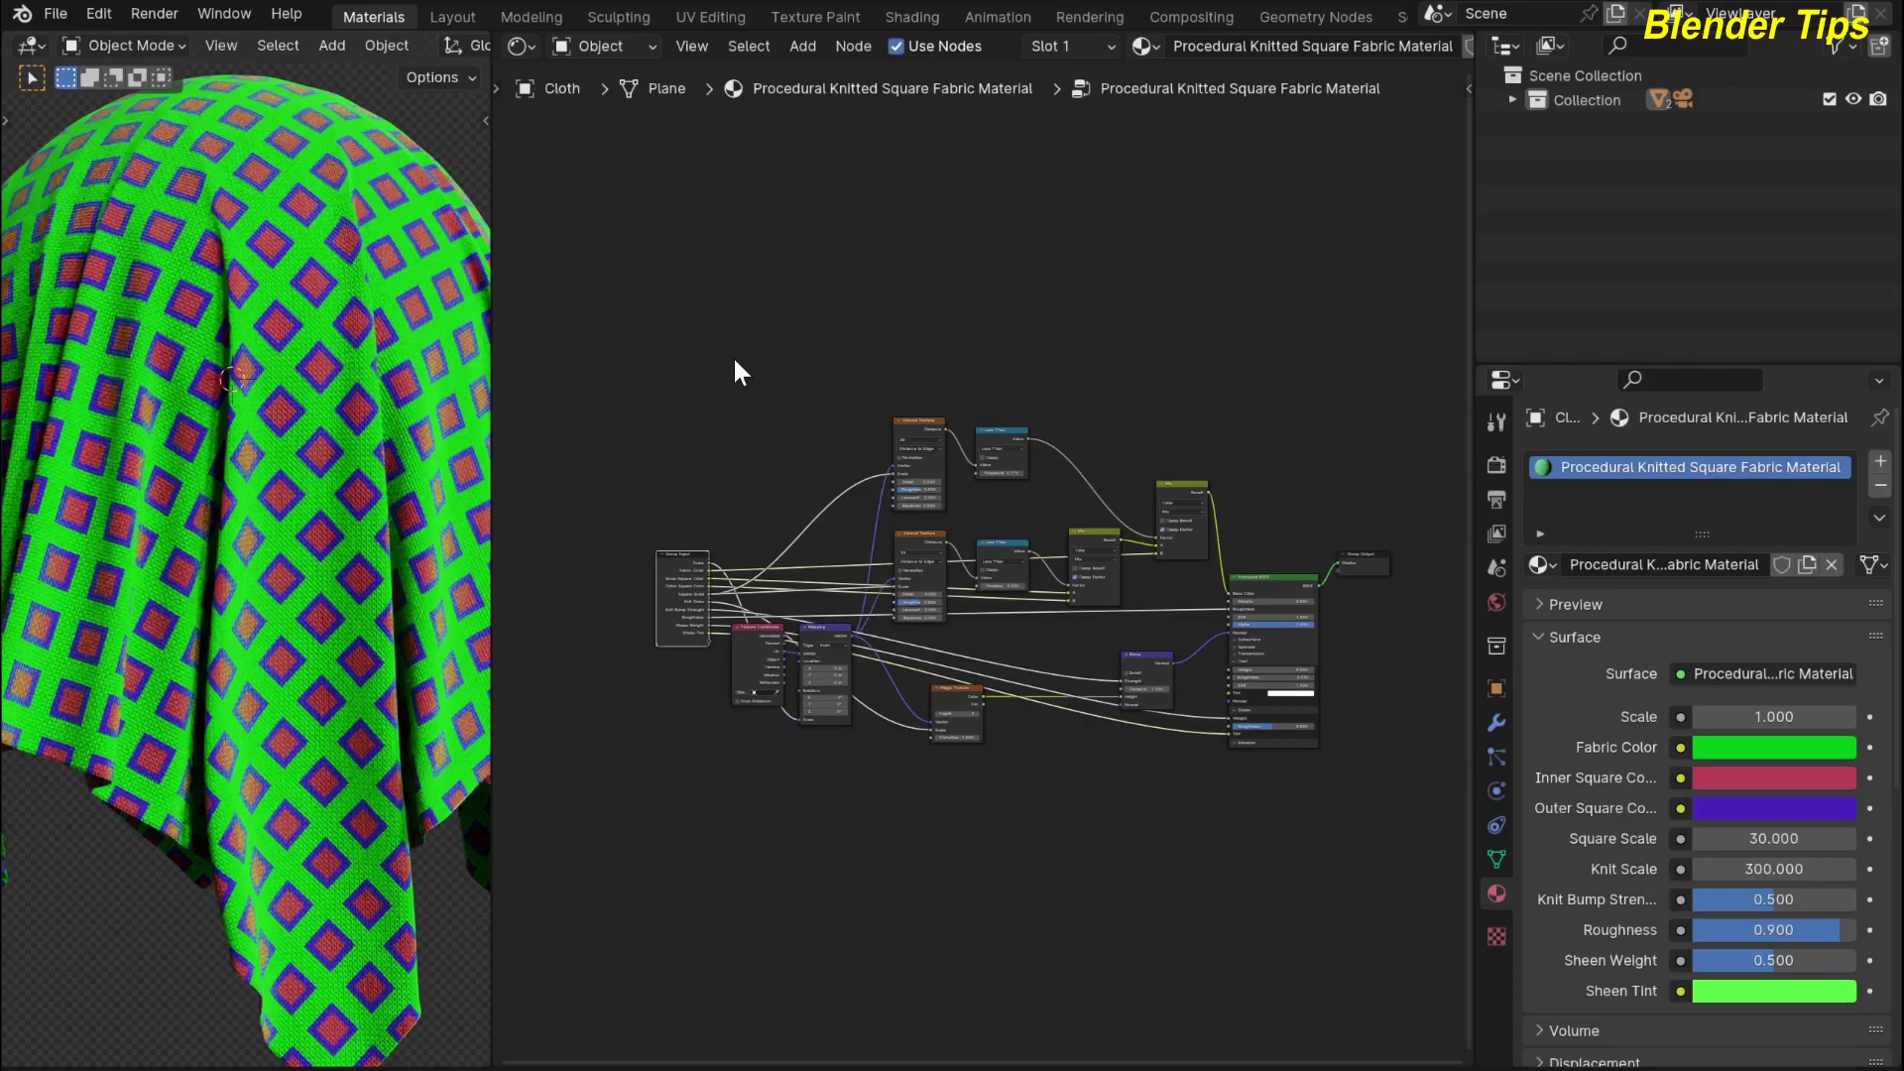
Examine the nodes inside the Procedural Knitted Square Fabric Material group and return to the top-level material node tree
scroll(750, 419, "up", 1)
middle_click_drag(752, 419, 742, 351)
scroll(742, 351, "up", 2)
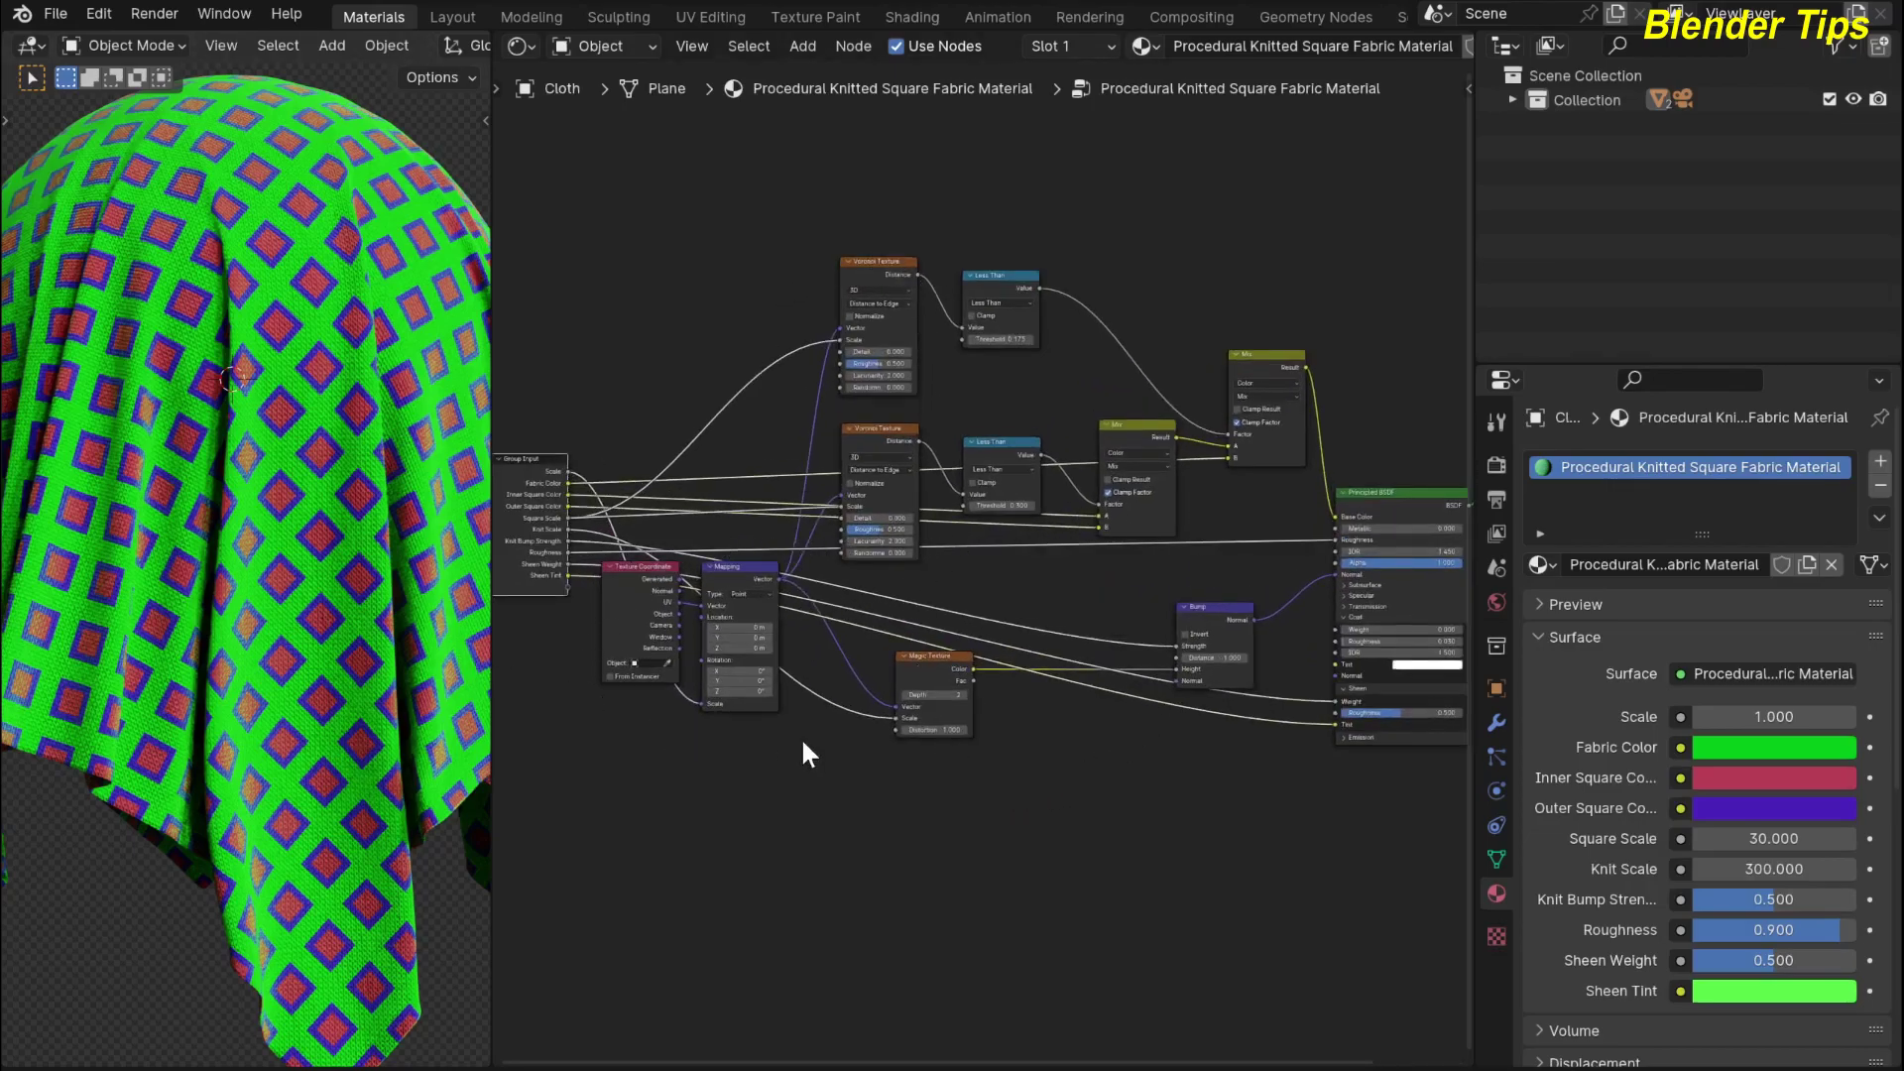
scroll(806, 756, "down", 2)
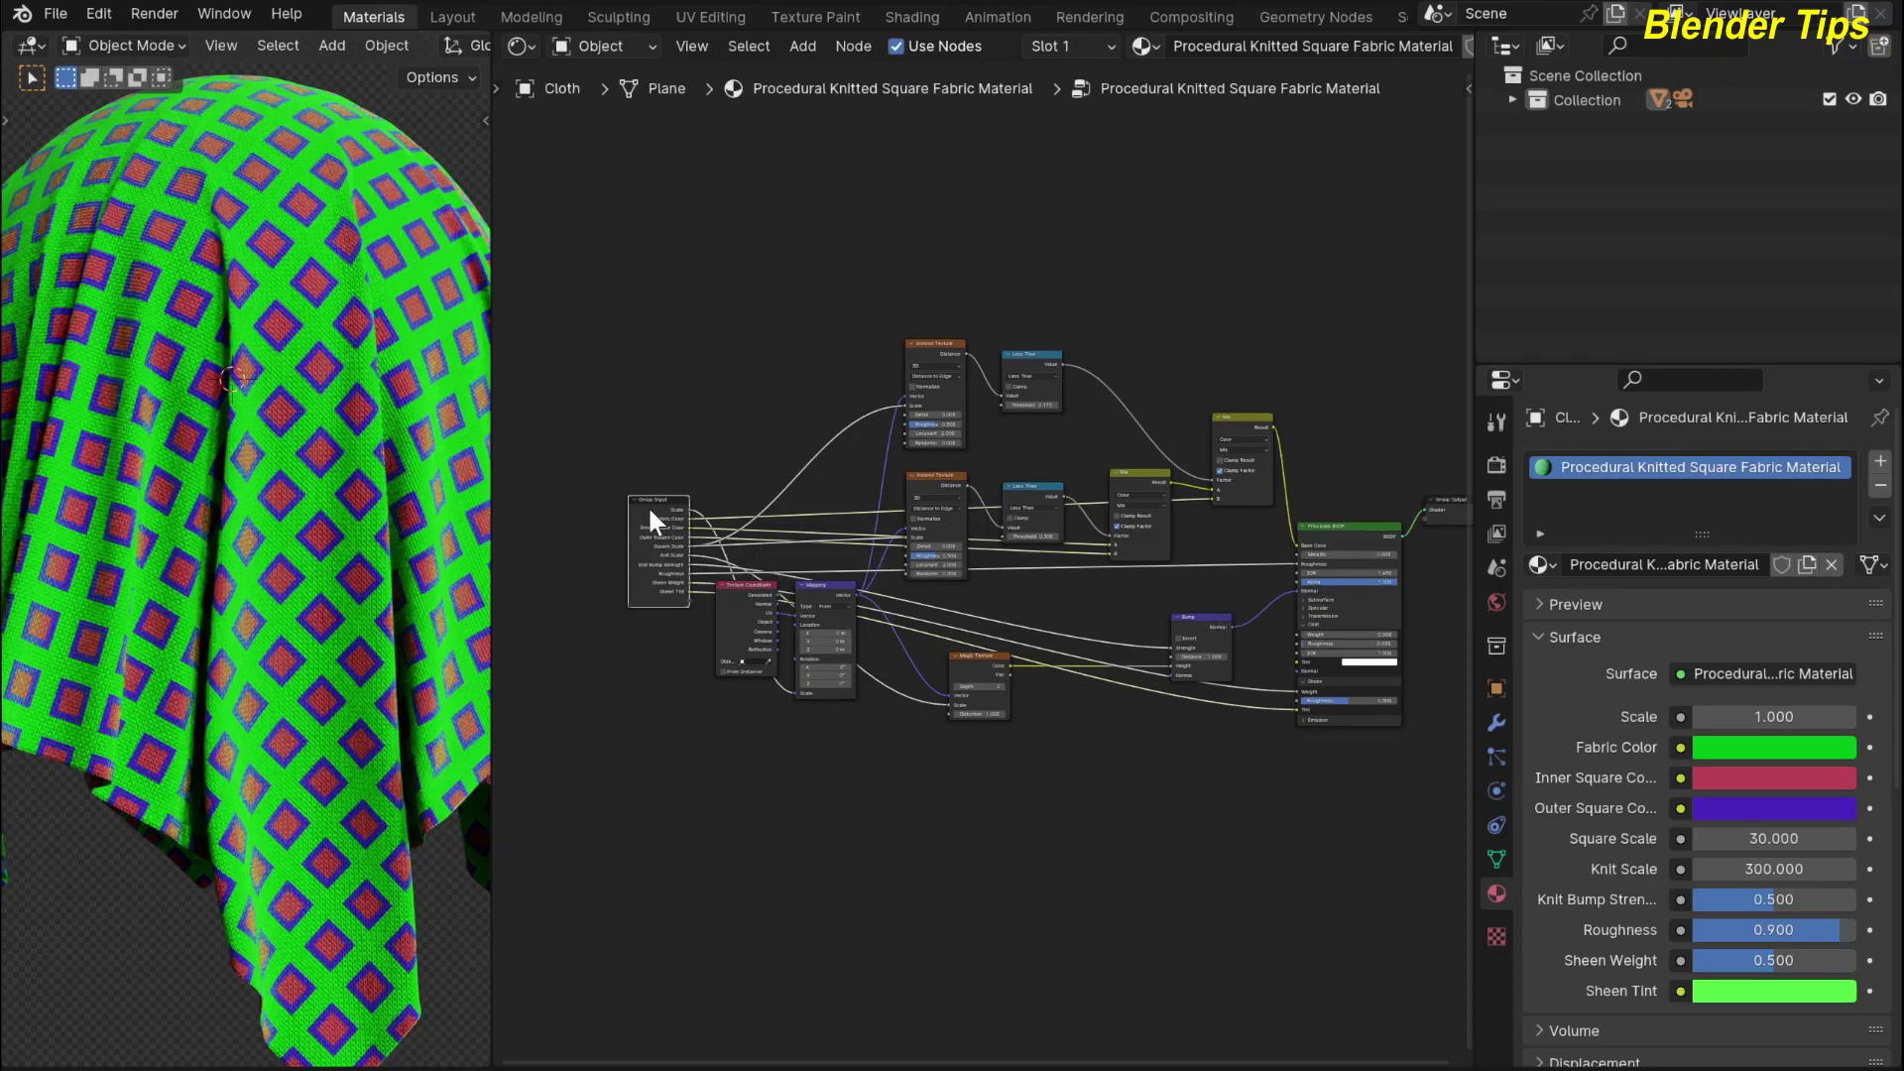
key("Tab")
scroll(707, 532, "up", 7)
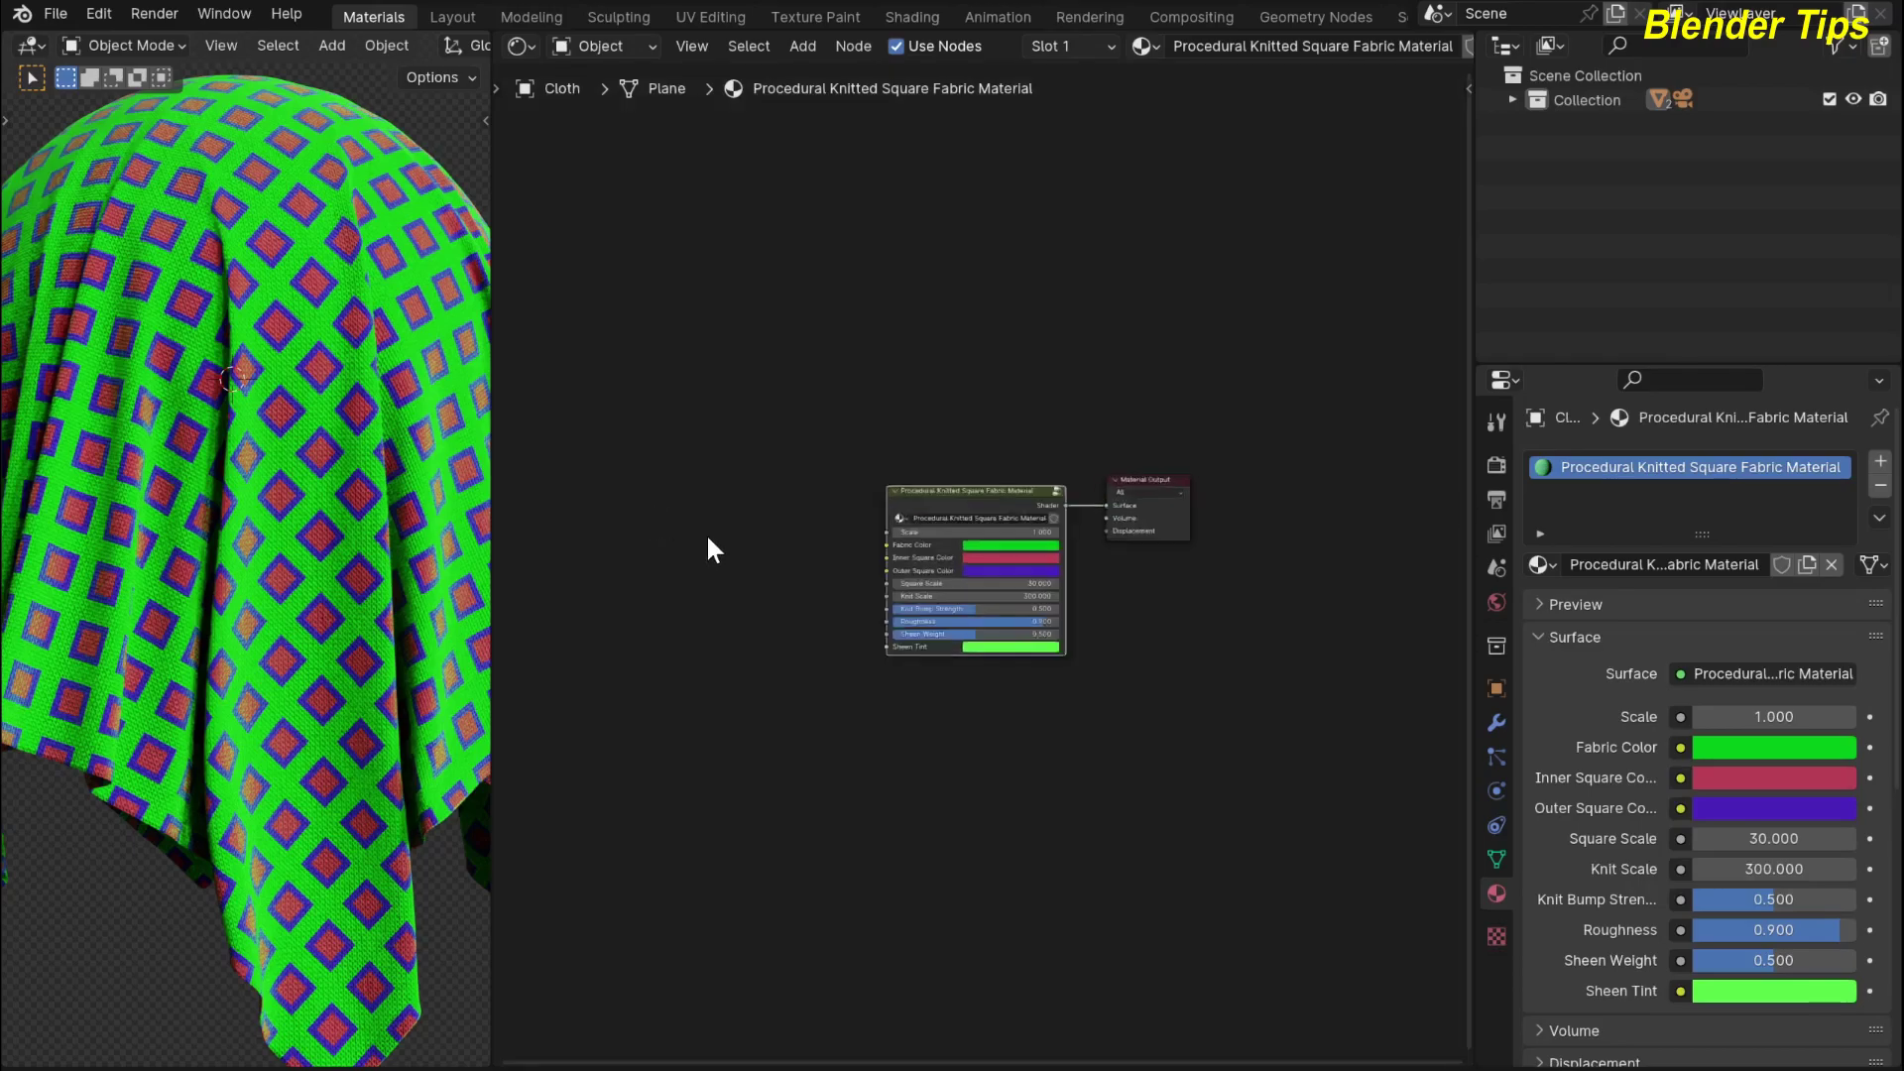
scroll(623, 387, "up", 2)
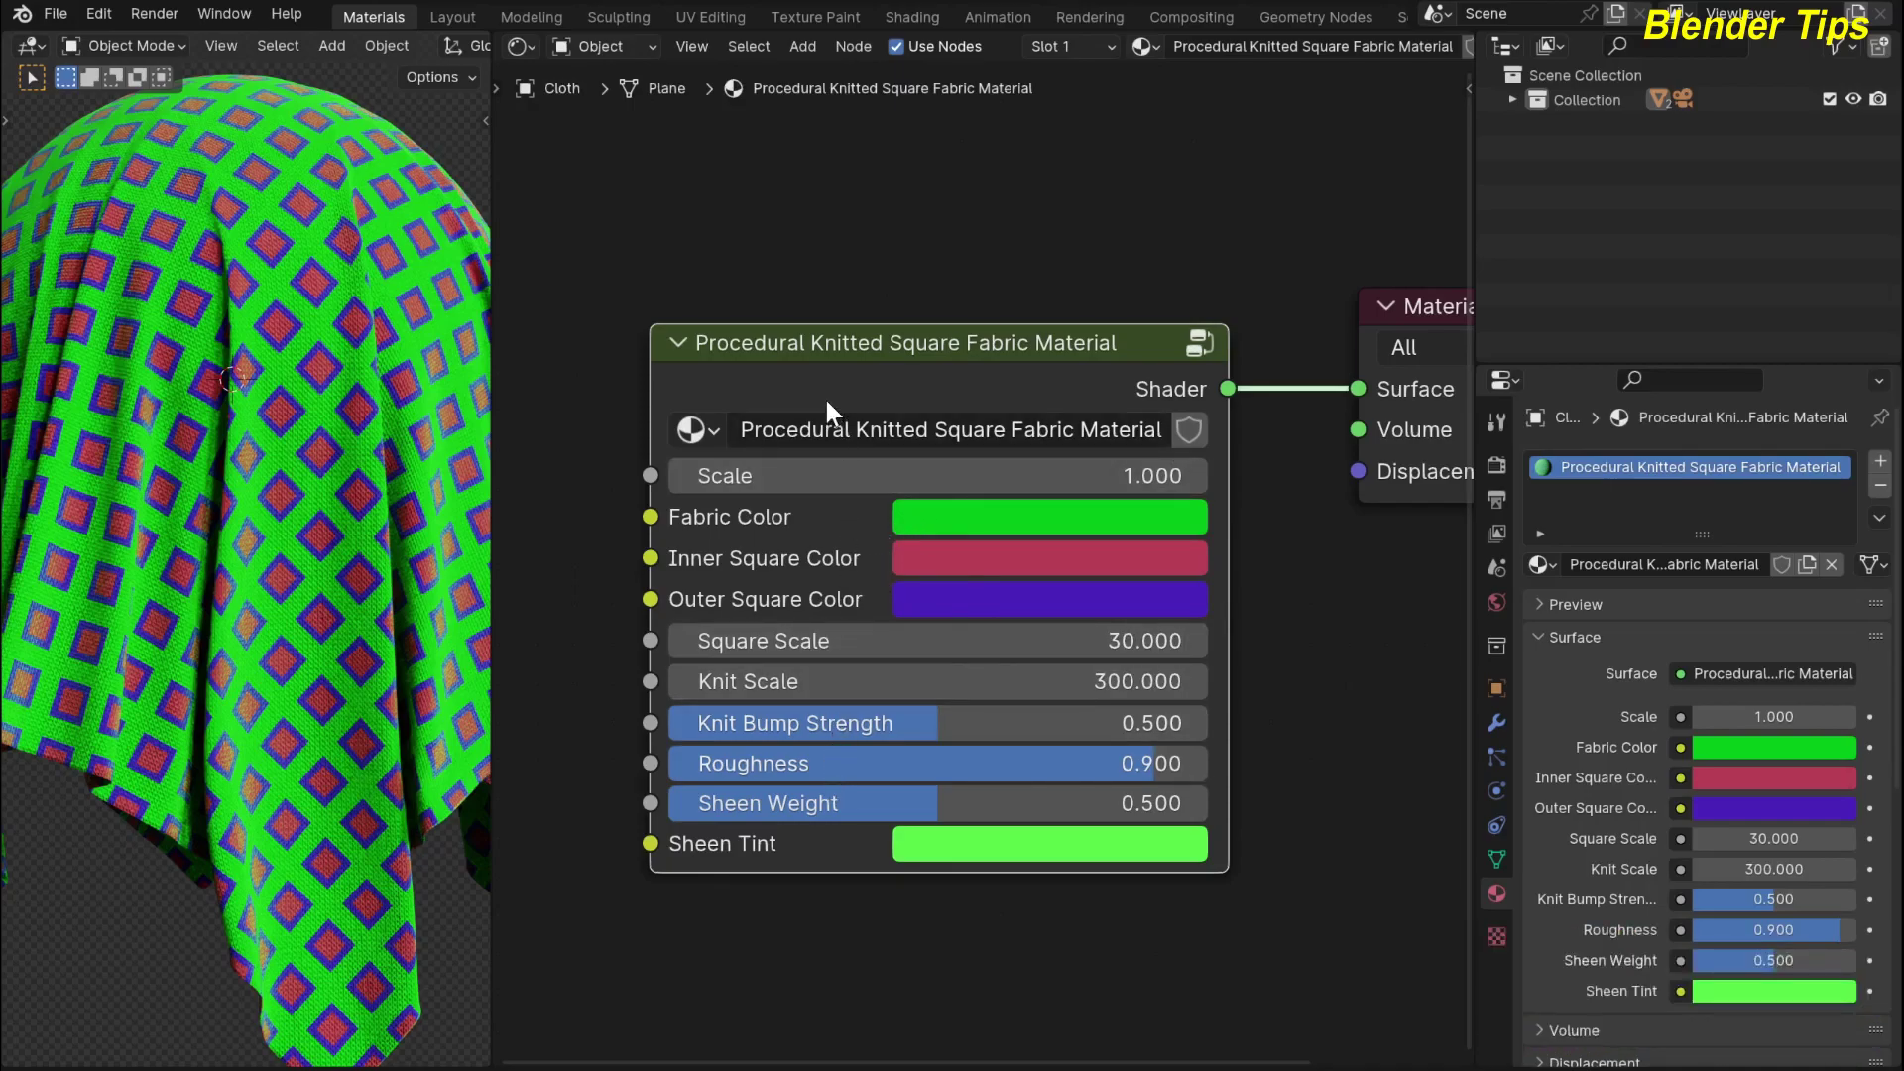
Try a Scale of 1.400 and a salmon-pink Fabric Color on the fabric node group, reverting each change
mouse_move(932, 476)
left_mouse_down()
mouse_move(1032, 476)
mouse_move(909, 476)
mouse_move(943, 476)
left_mouse_up()
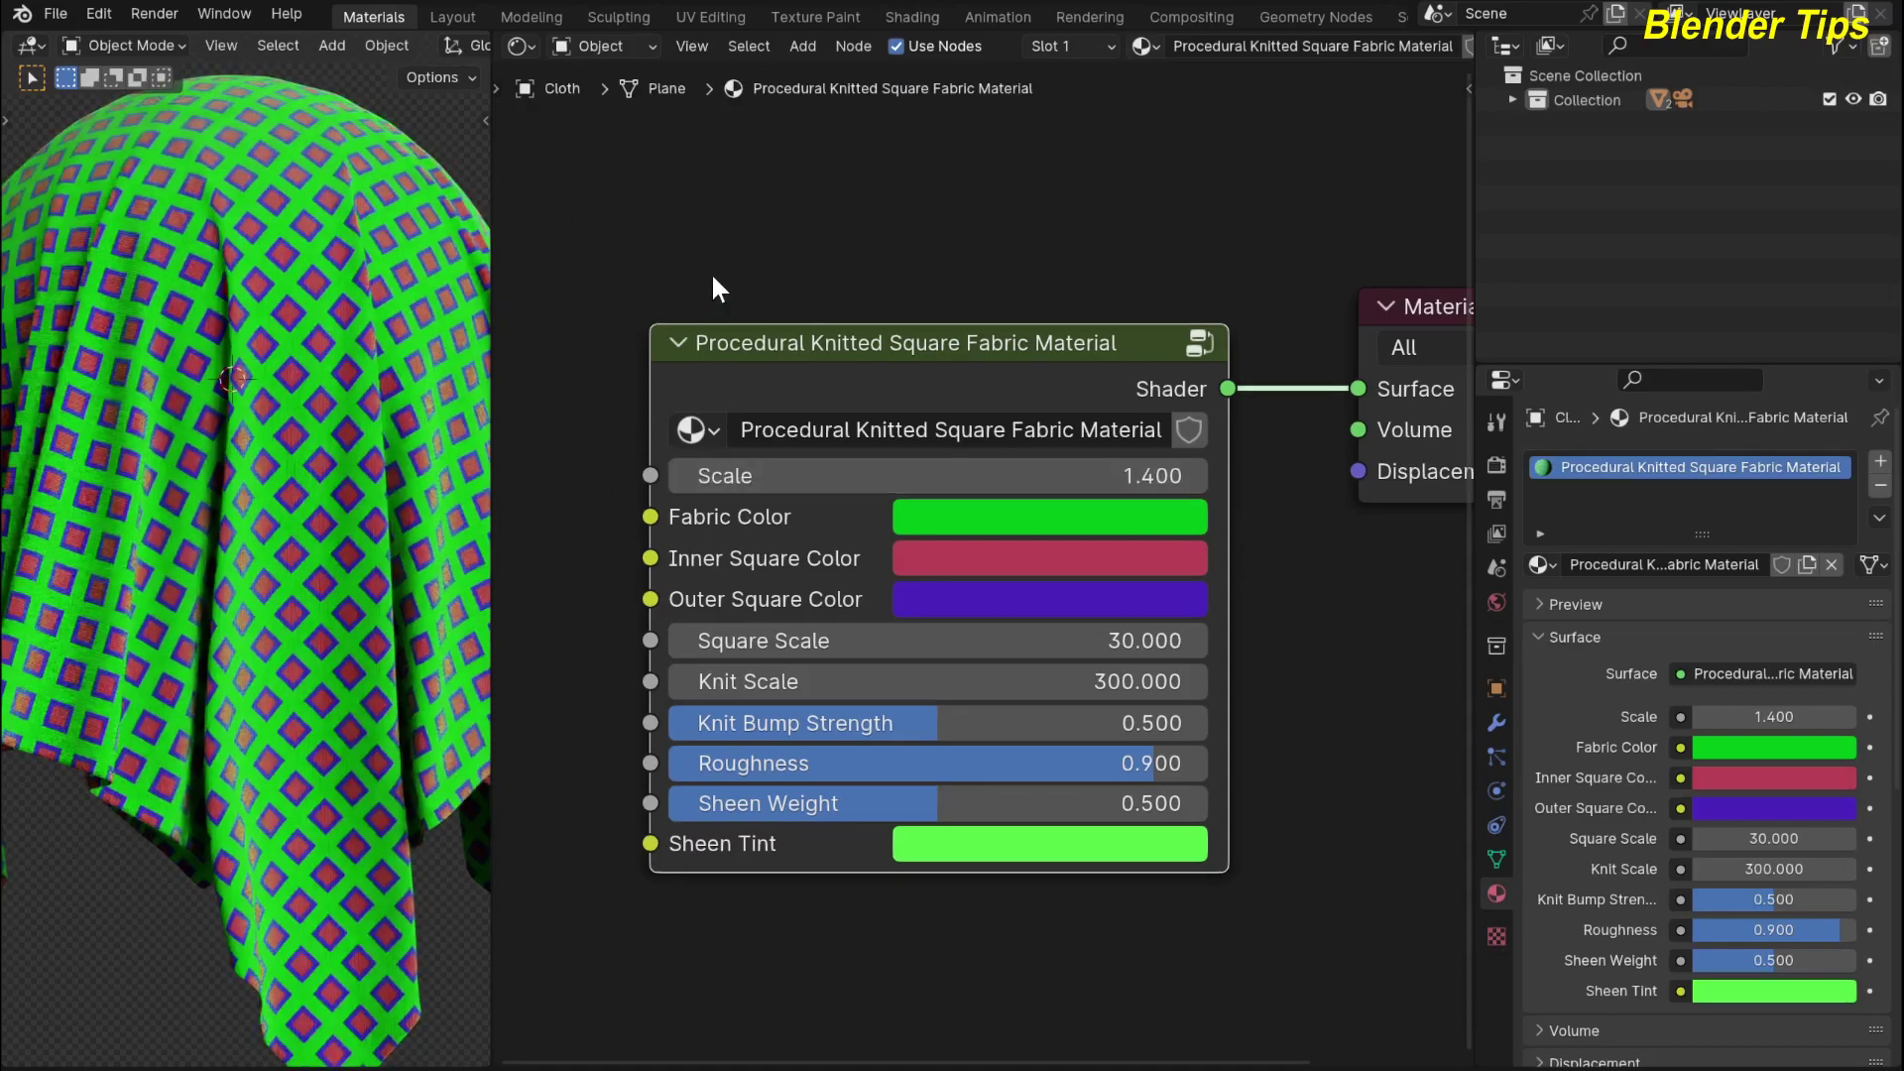
key("BackSpace")
left_click(924, 520)
left_click_drag(1014, 611, 1072, 743)
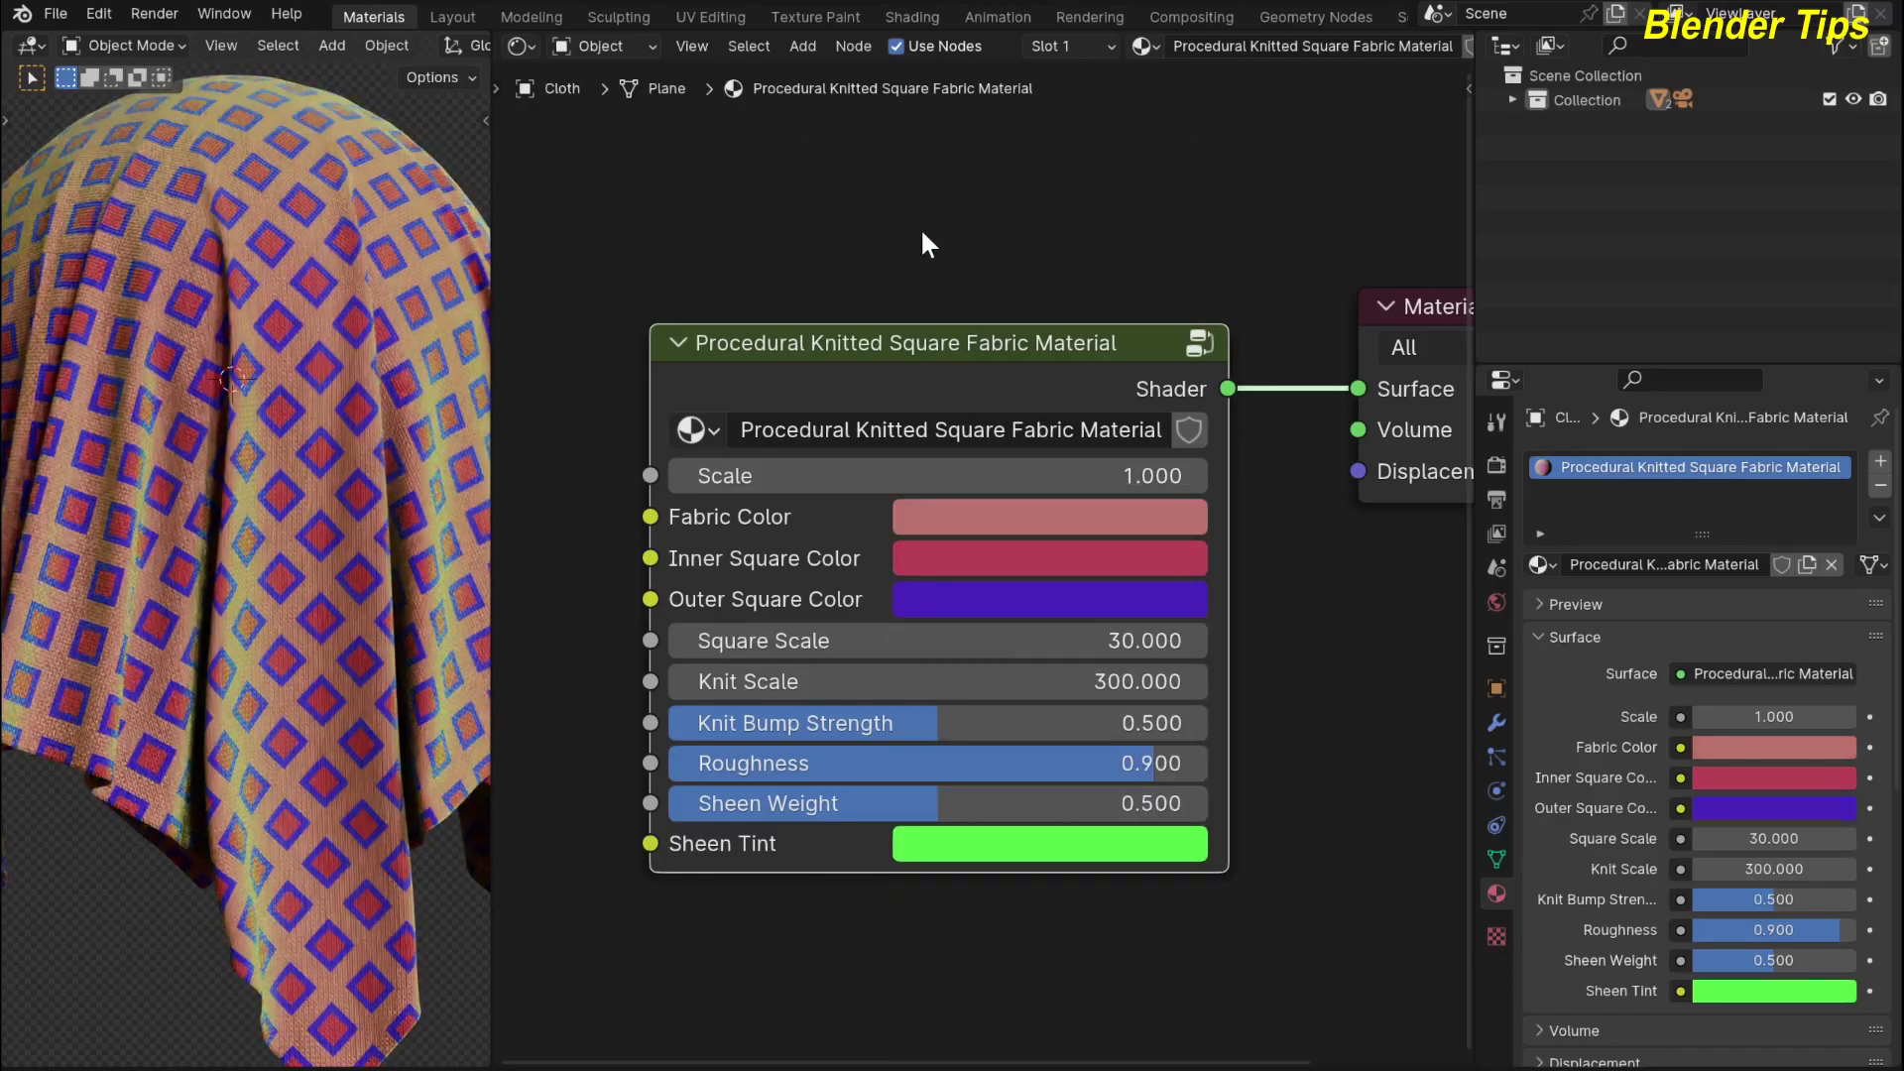
key("ctrl+z")
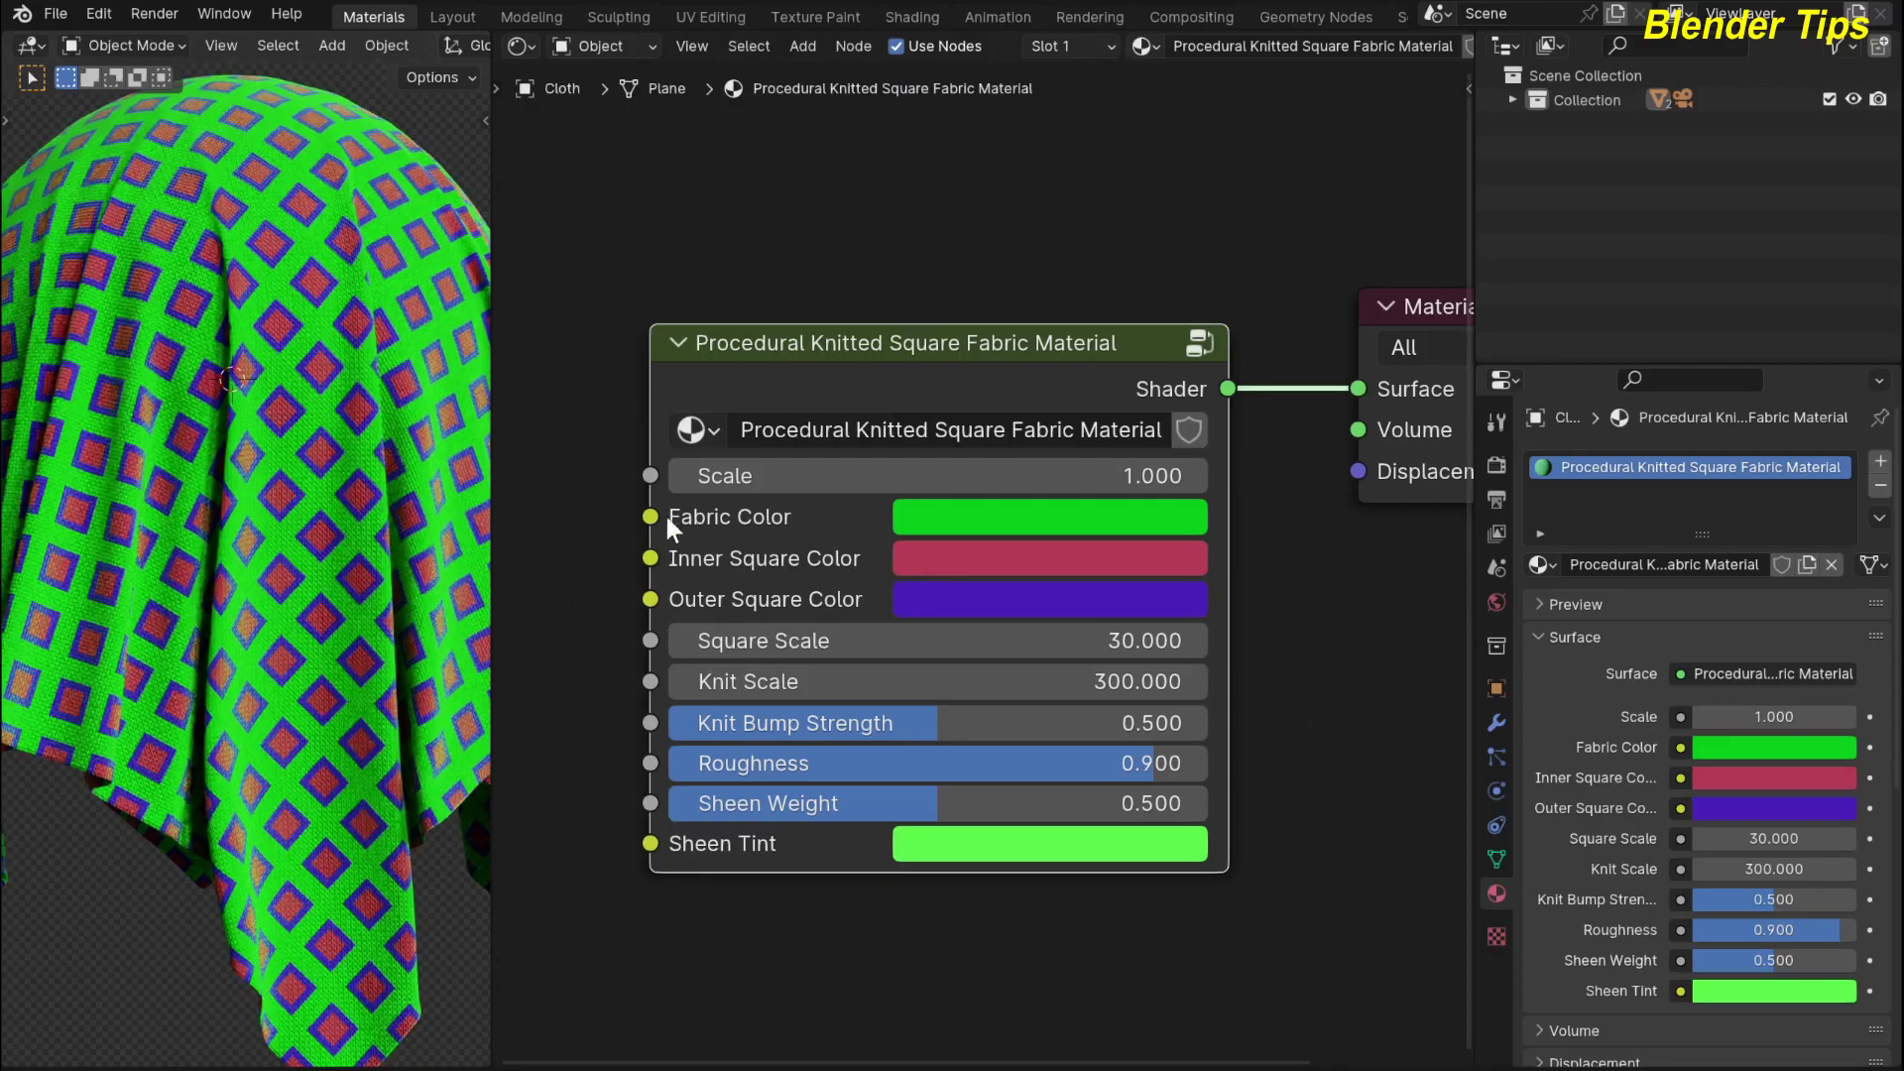
Try a golden Inner Square Color (hue 0.100, saturation 0.947) and a light grey Outer Square Color, undoing each
left_click(942, 568)
left_click_drag(1089, 319, 1020, 287)
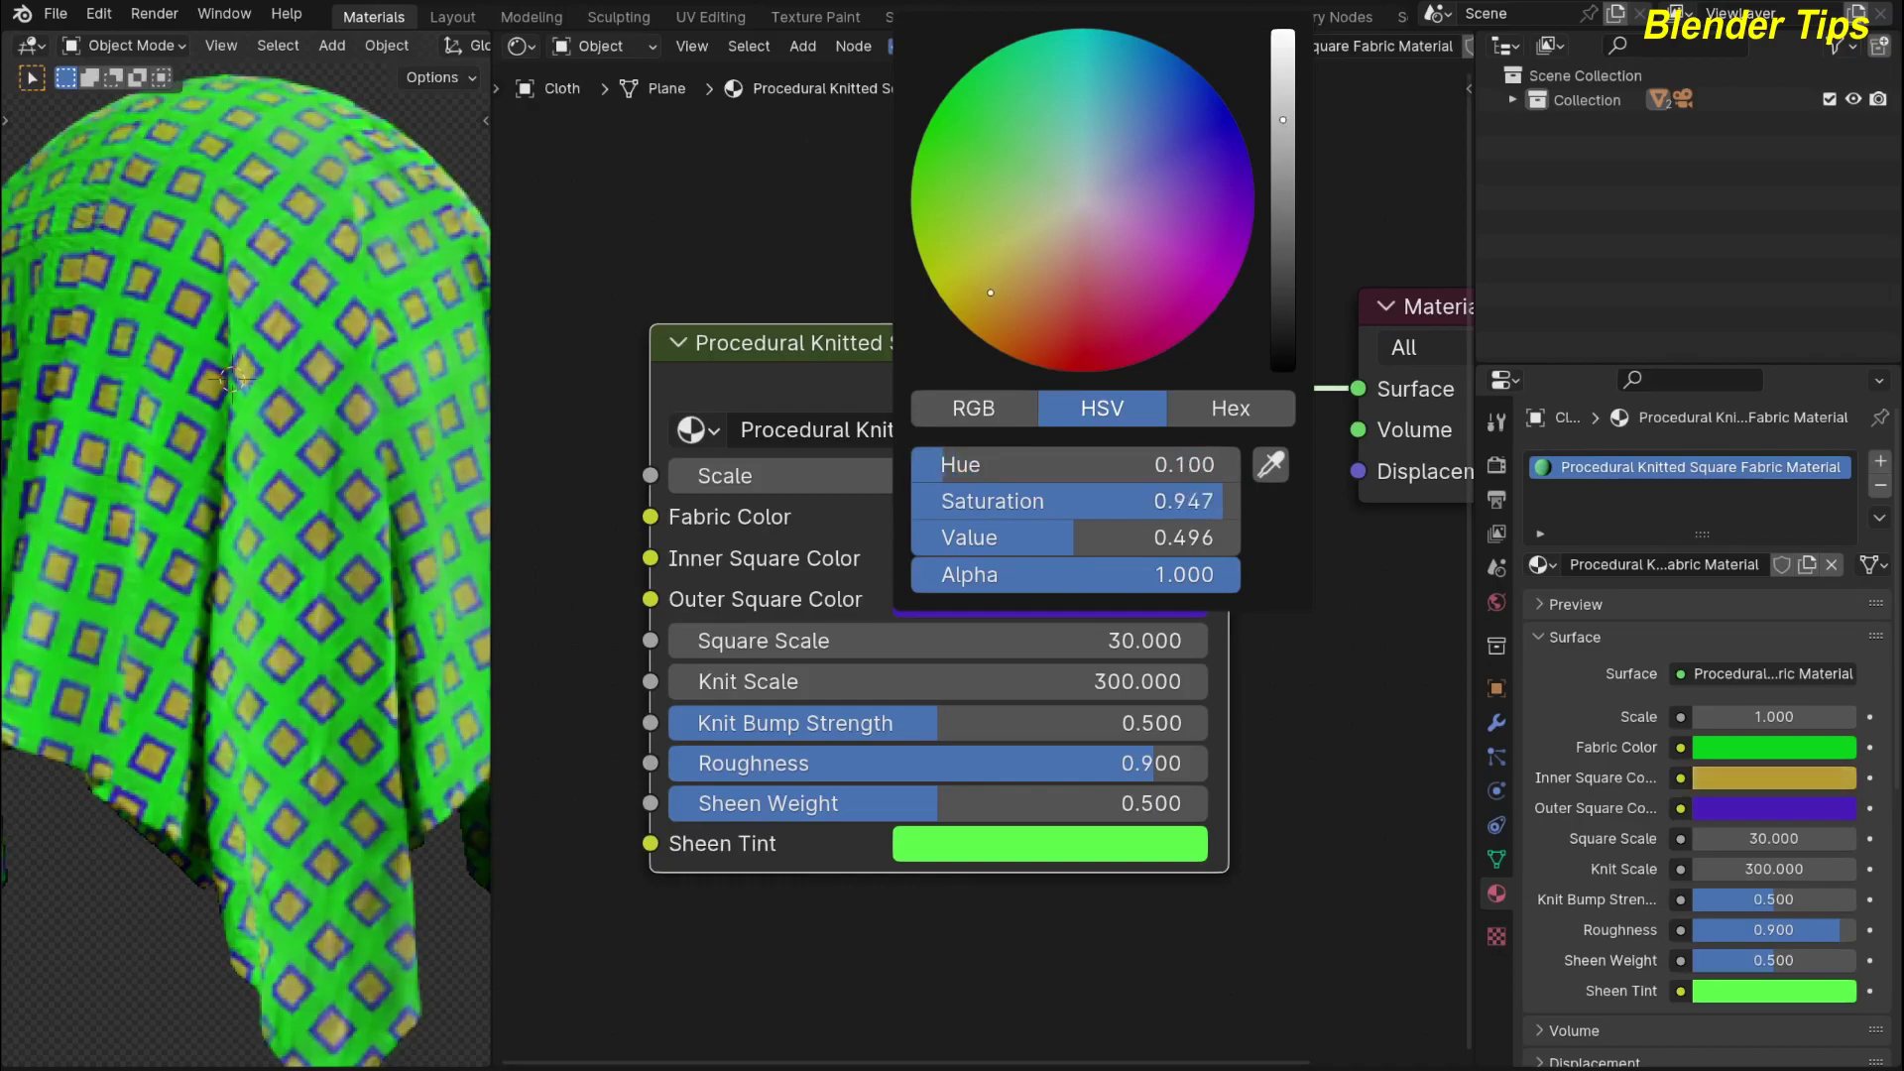
key("ctrl+z")
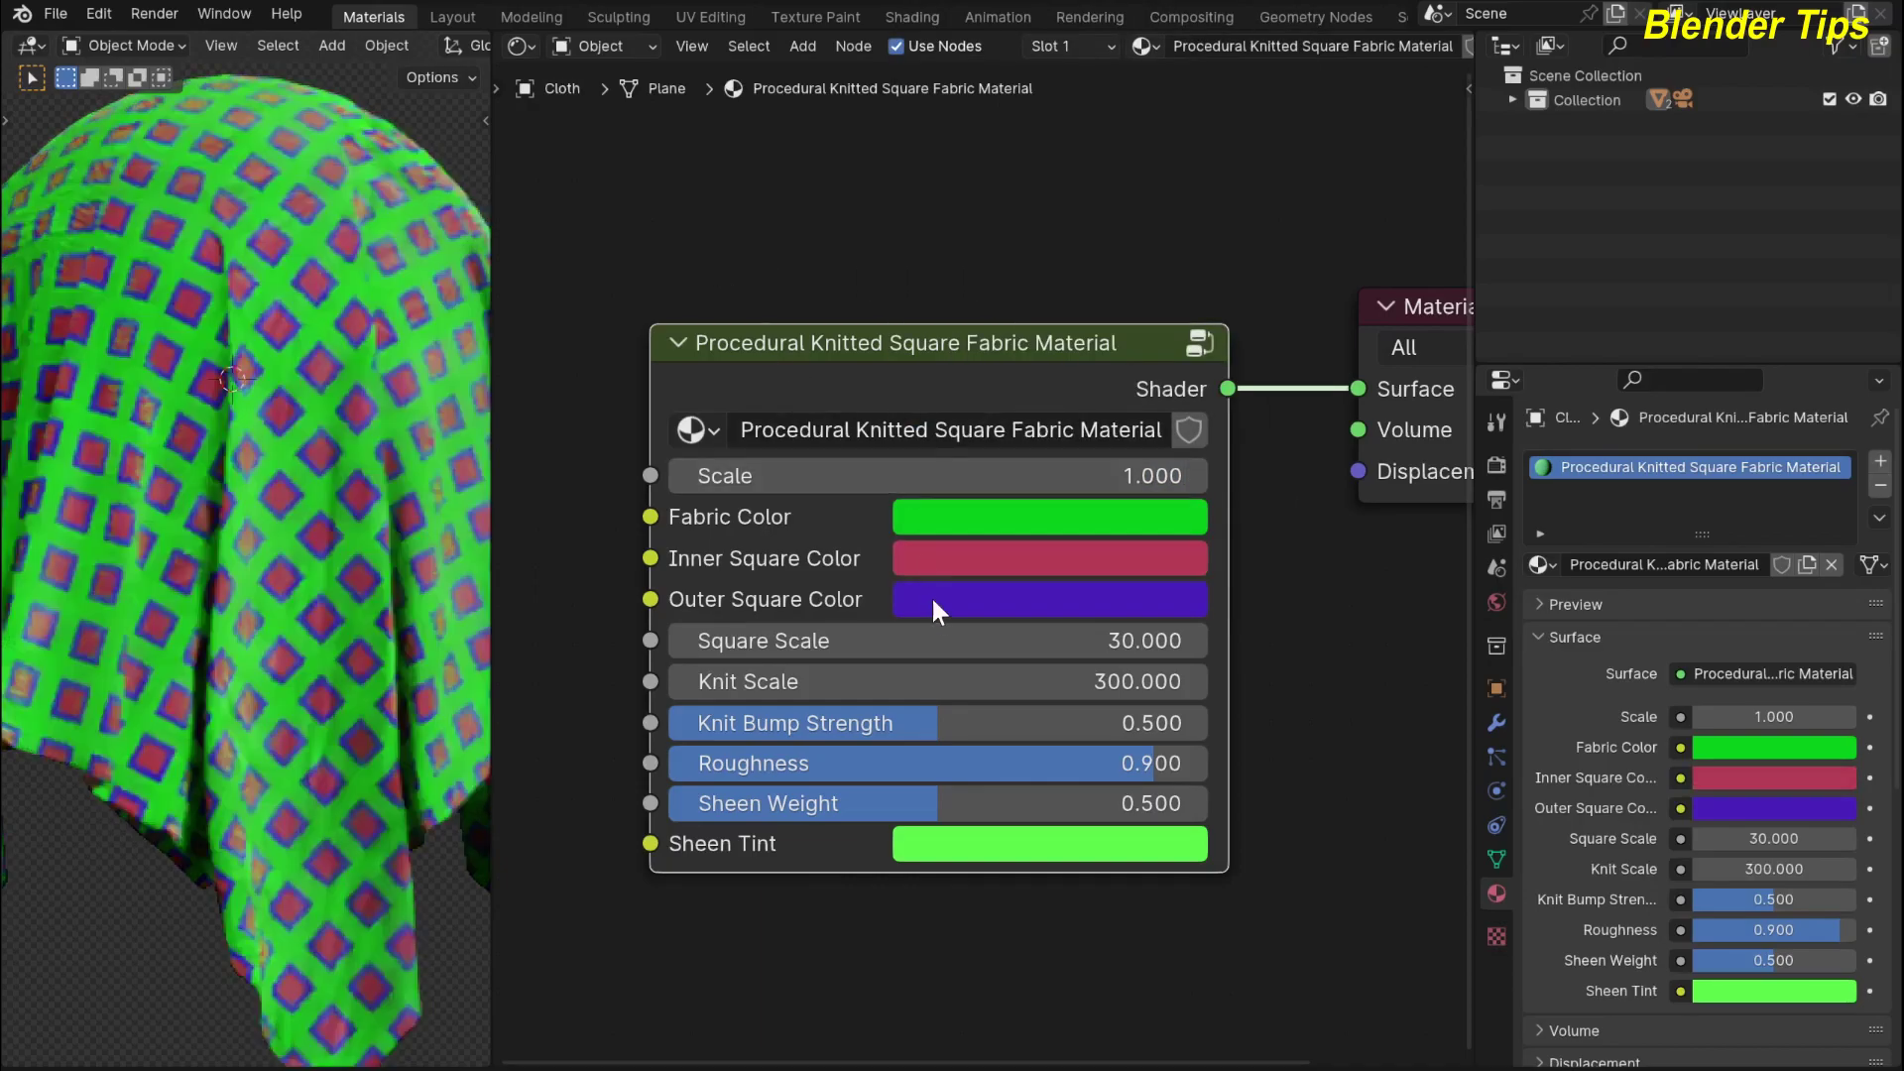
left_click(933, 602)
left_click_drag(1194, 166, 1080, 201)
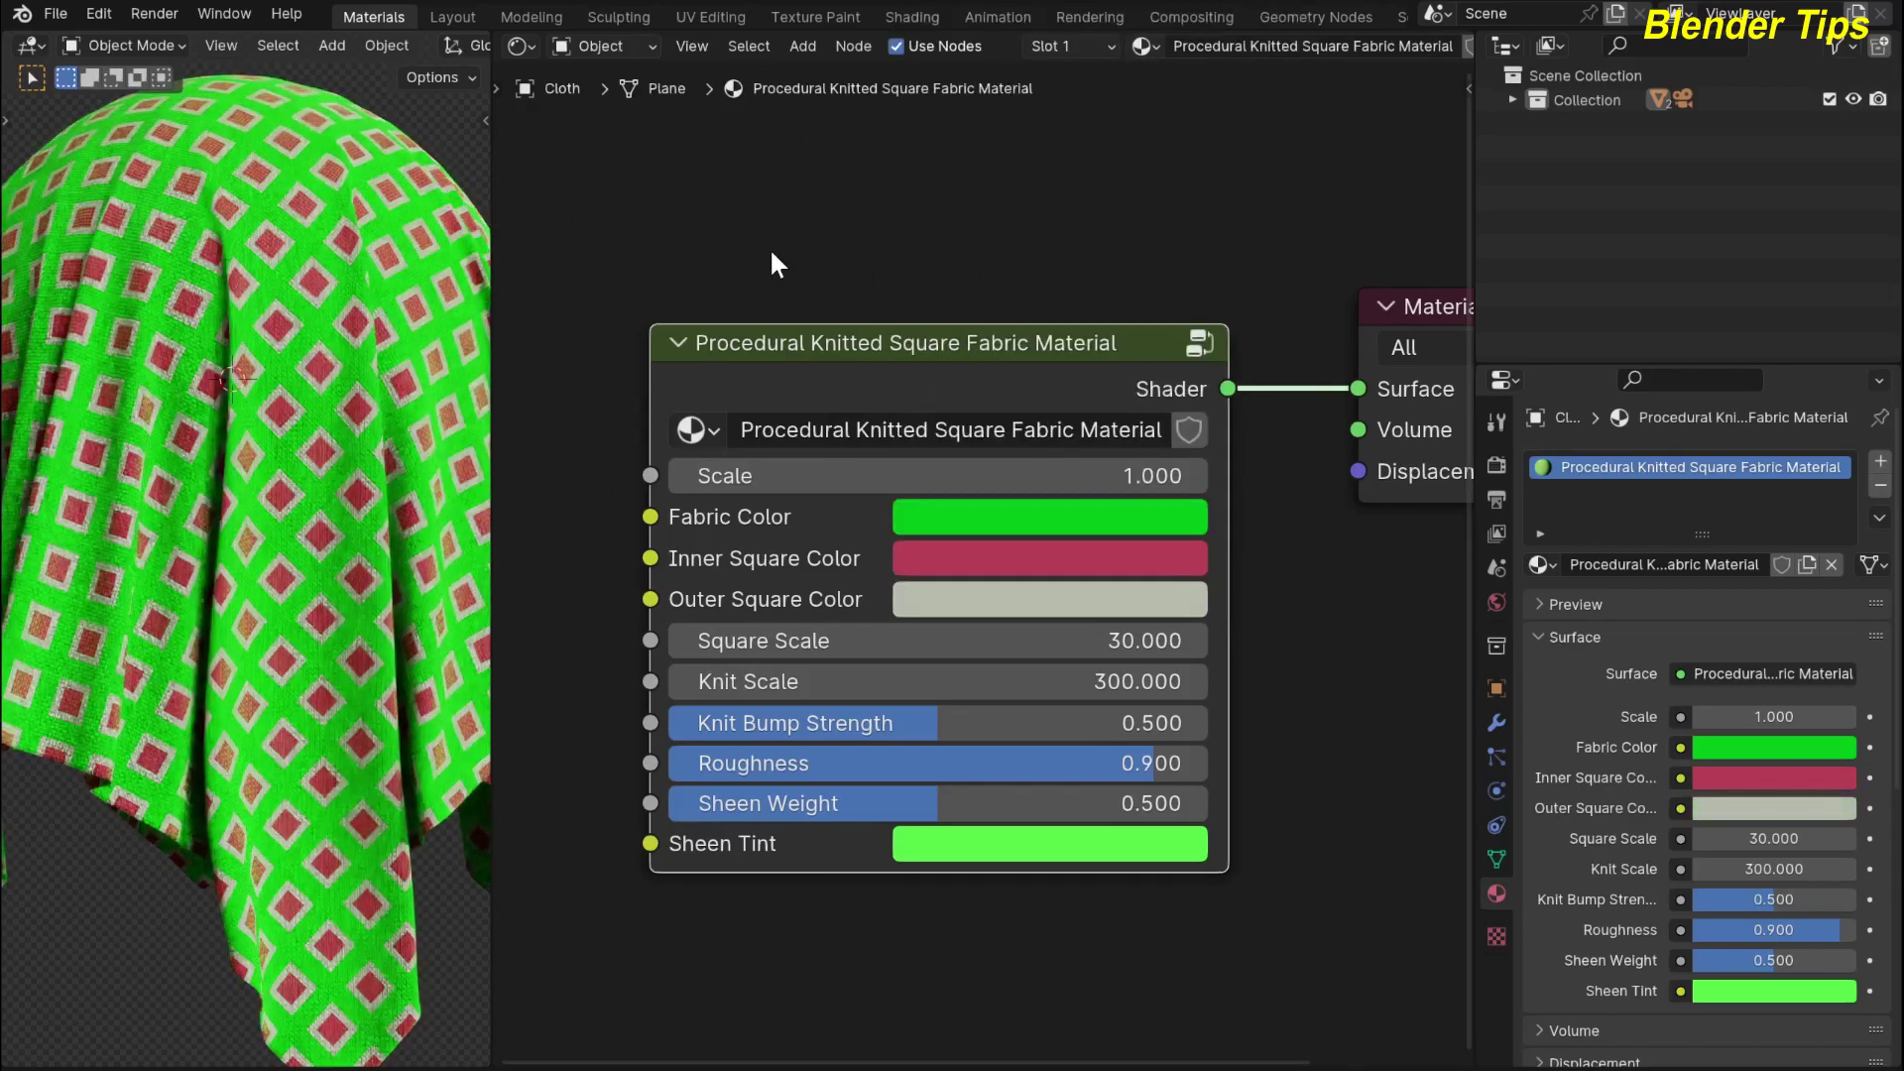
key("ctrl+z")
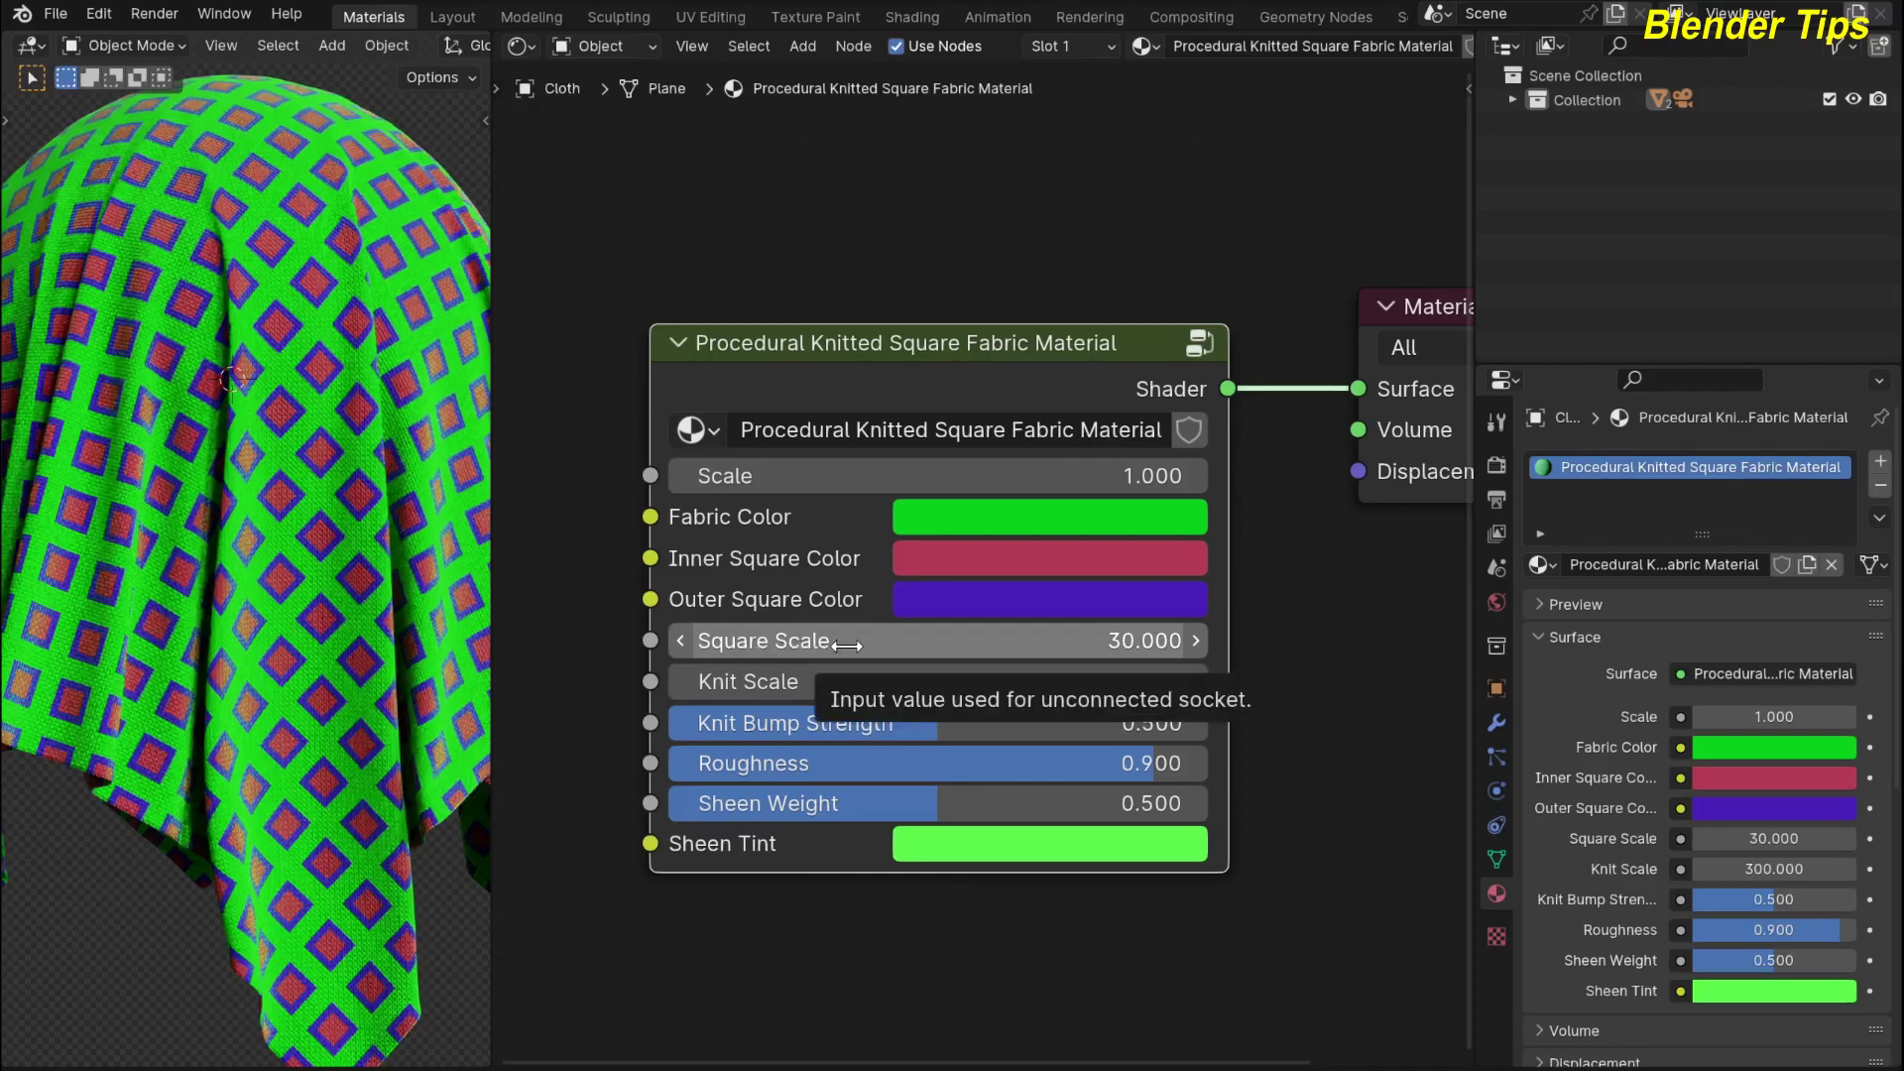
Try a lower Square Scale, and Knit Scale values of 272.100 and 301.900, on the fabric node group, undoing each trial
left_click_drag(846, 645, 504, 646)
key("ctrl+z")
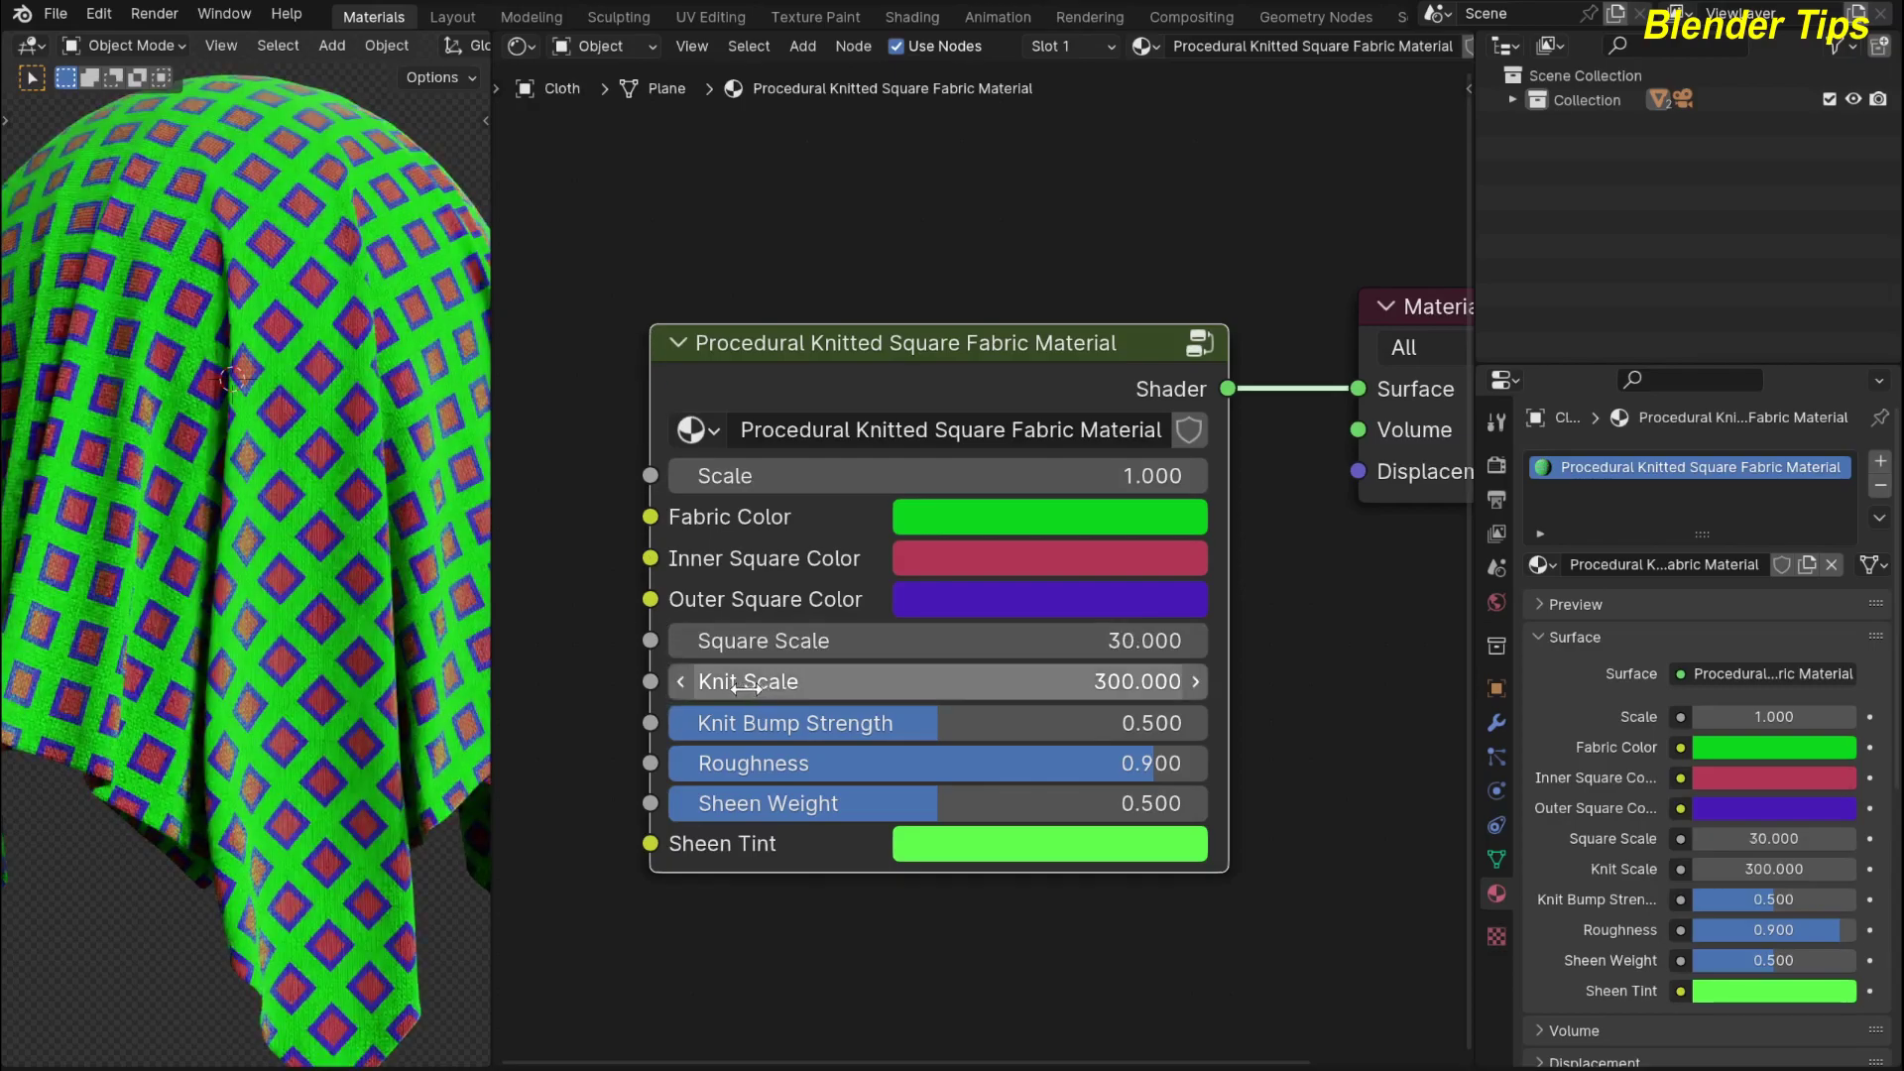
scroll(373, 532, "up", 5)
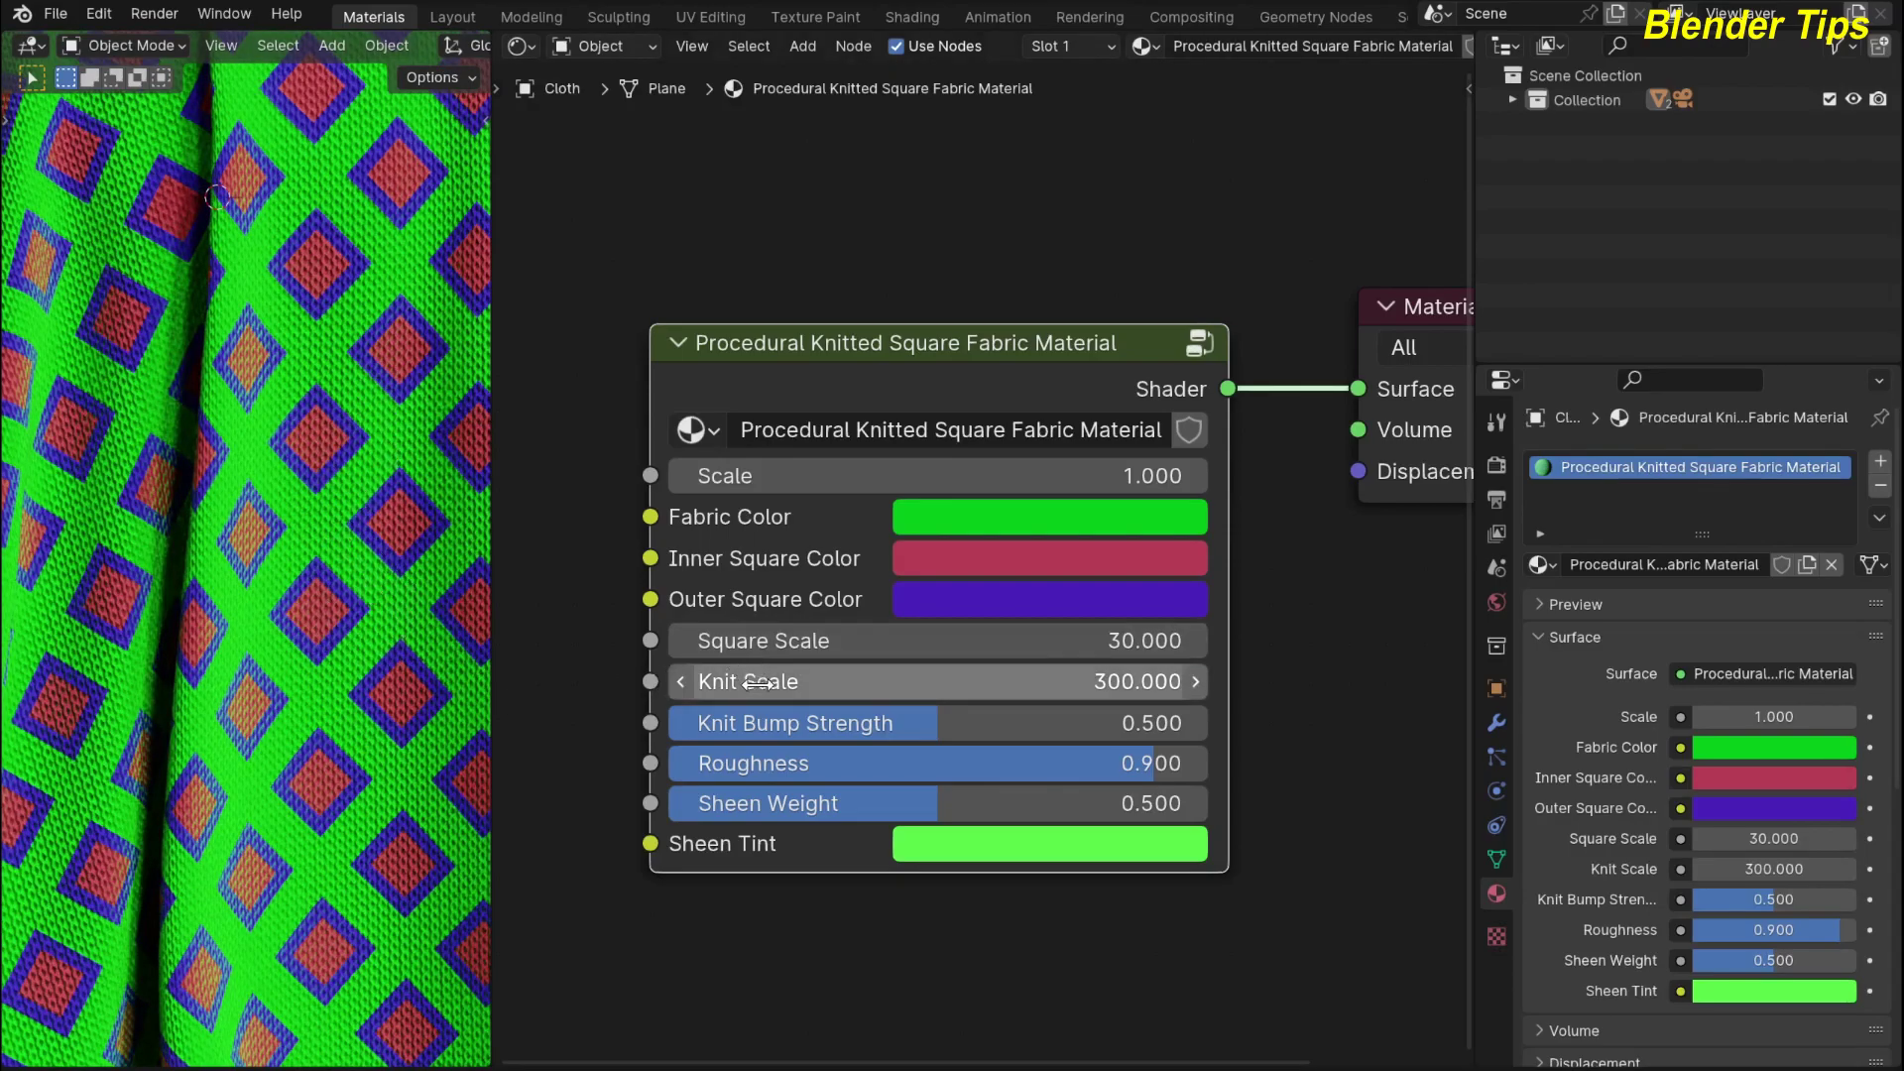
left_click_drag(926, 681, 900, 682)
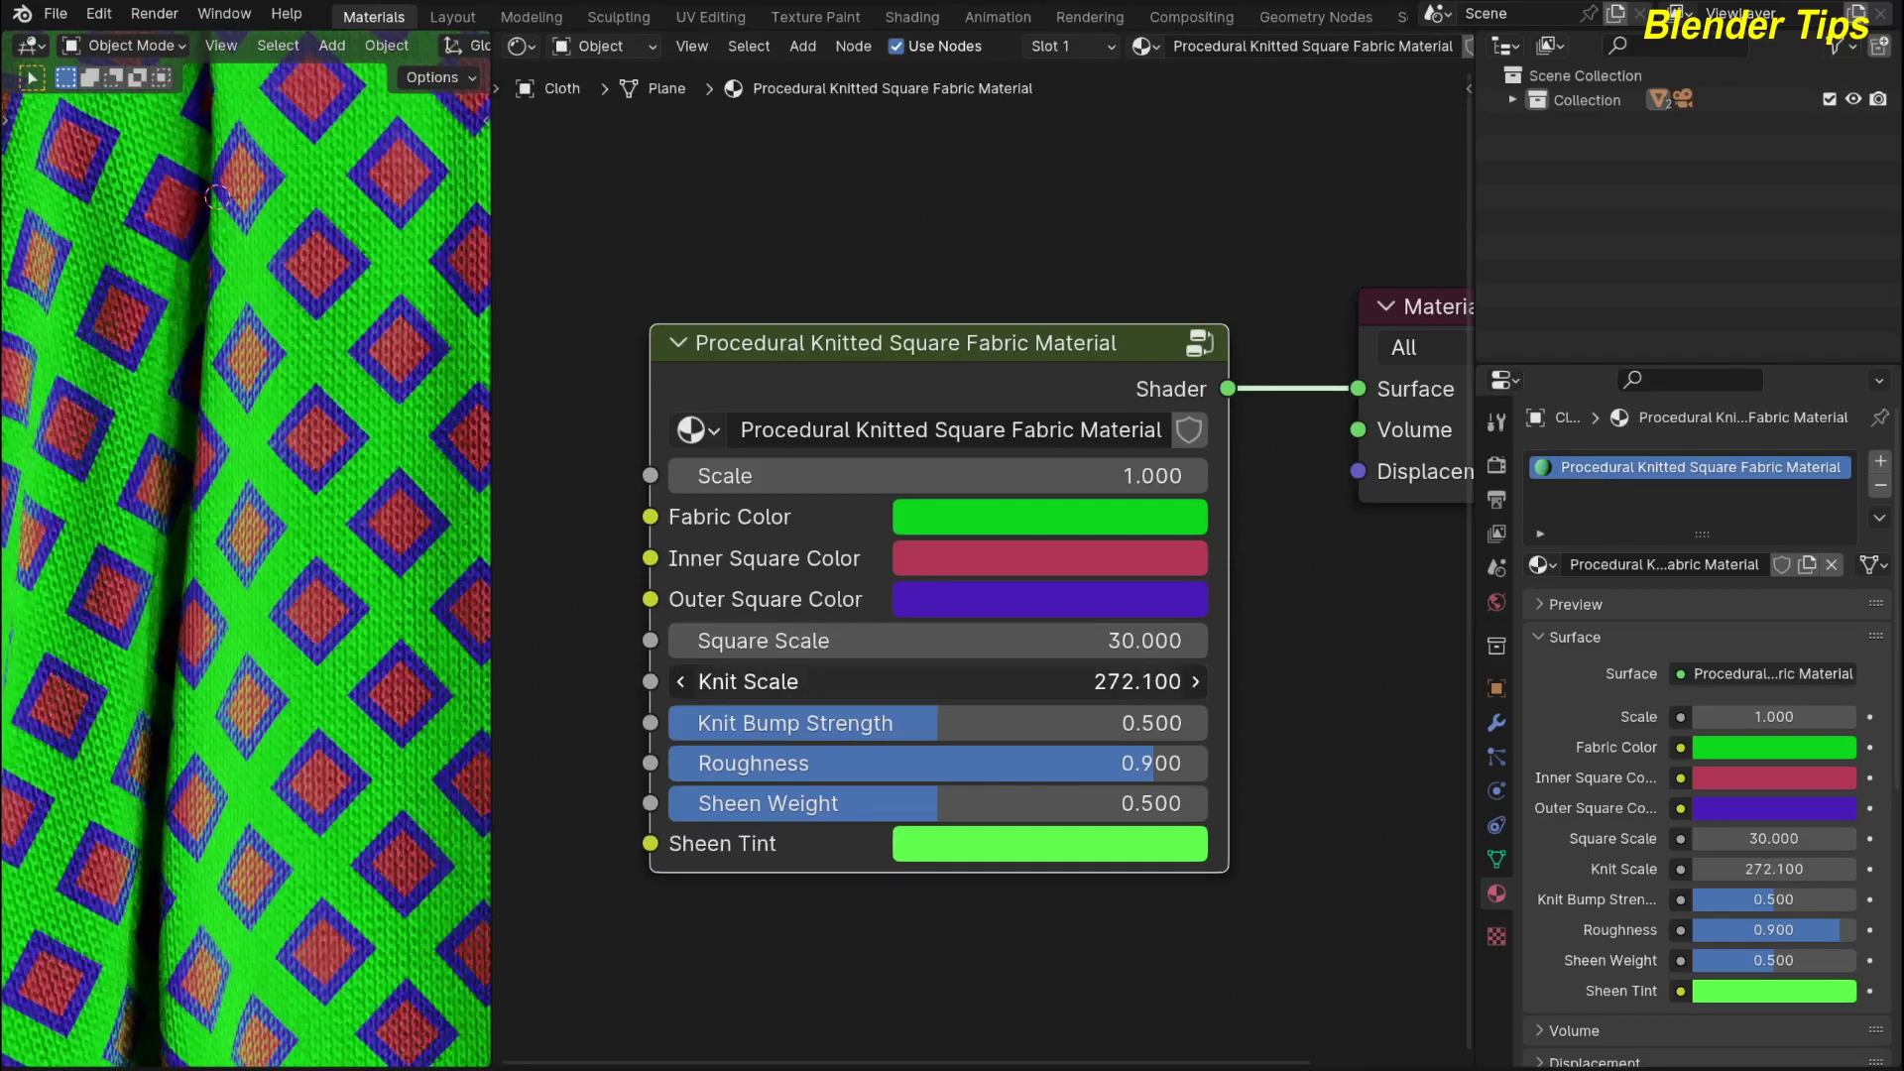
left_click_drag(900, 681, 928, 681)
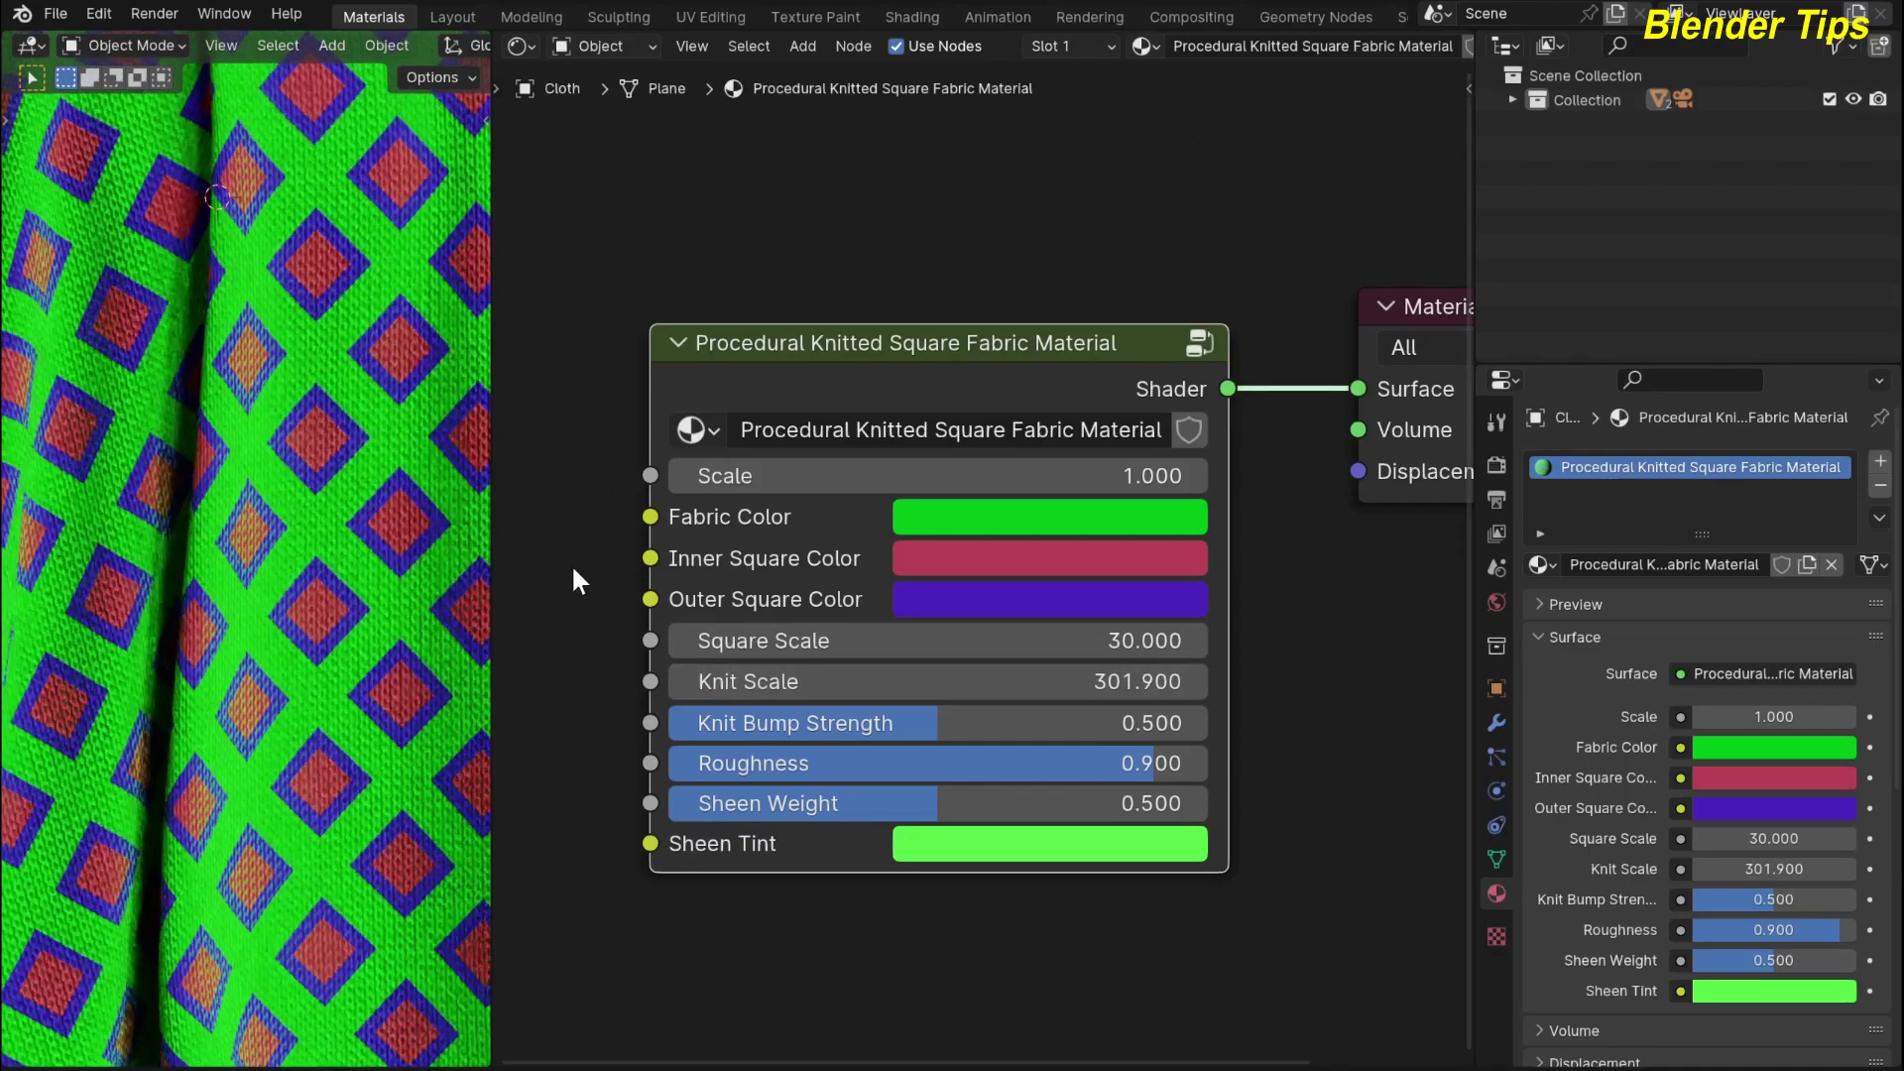
key("ctrl+z")
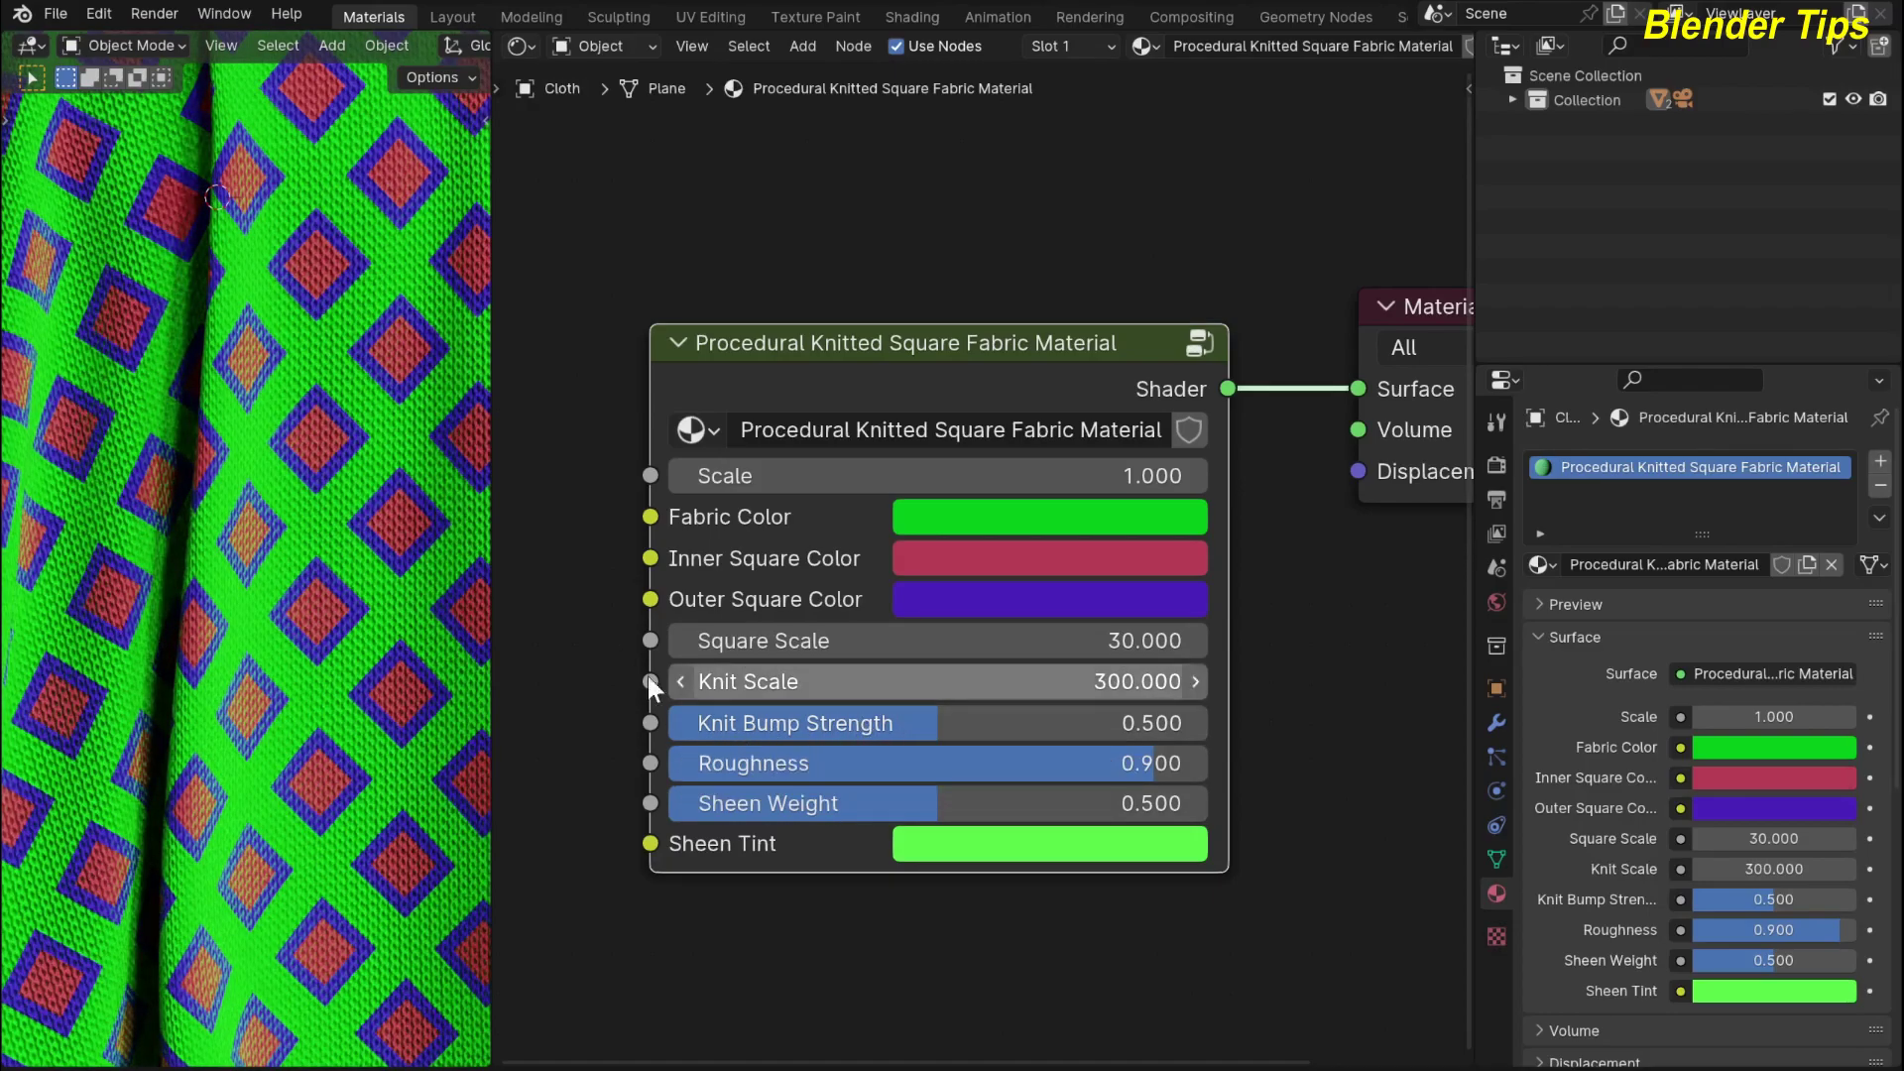
Try a Knit Bump Strength of 0.698 on the fabric node group and undo it
left_click_drag(765, 730, 872, 730)
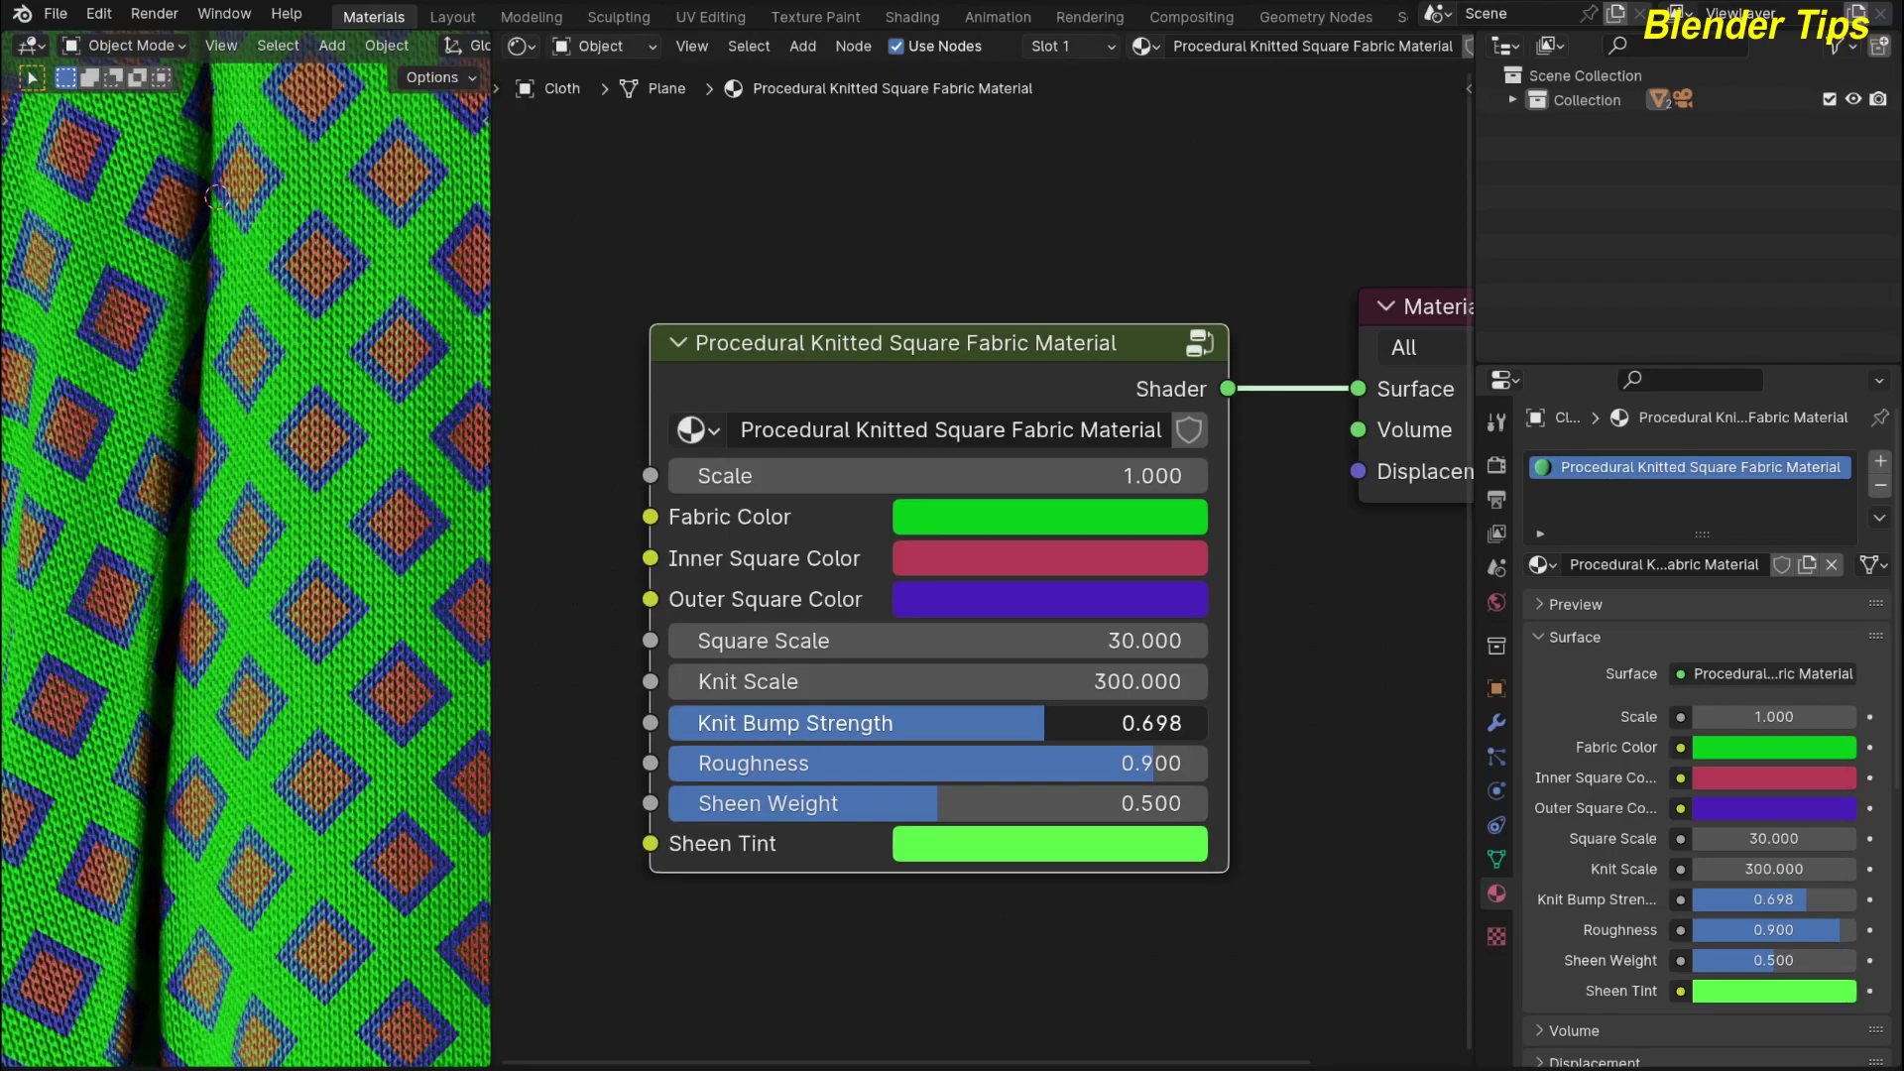
left_click_drag(872, 730, 872, 730)
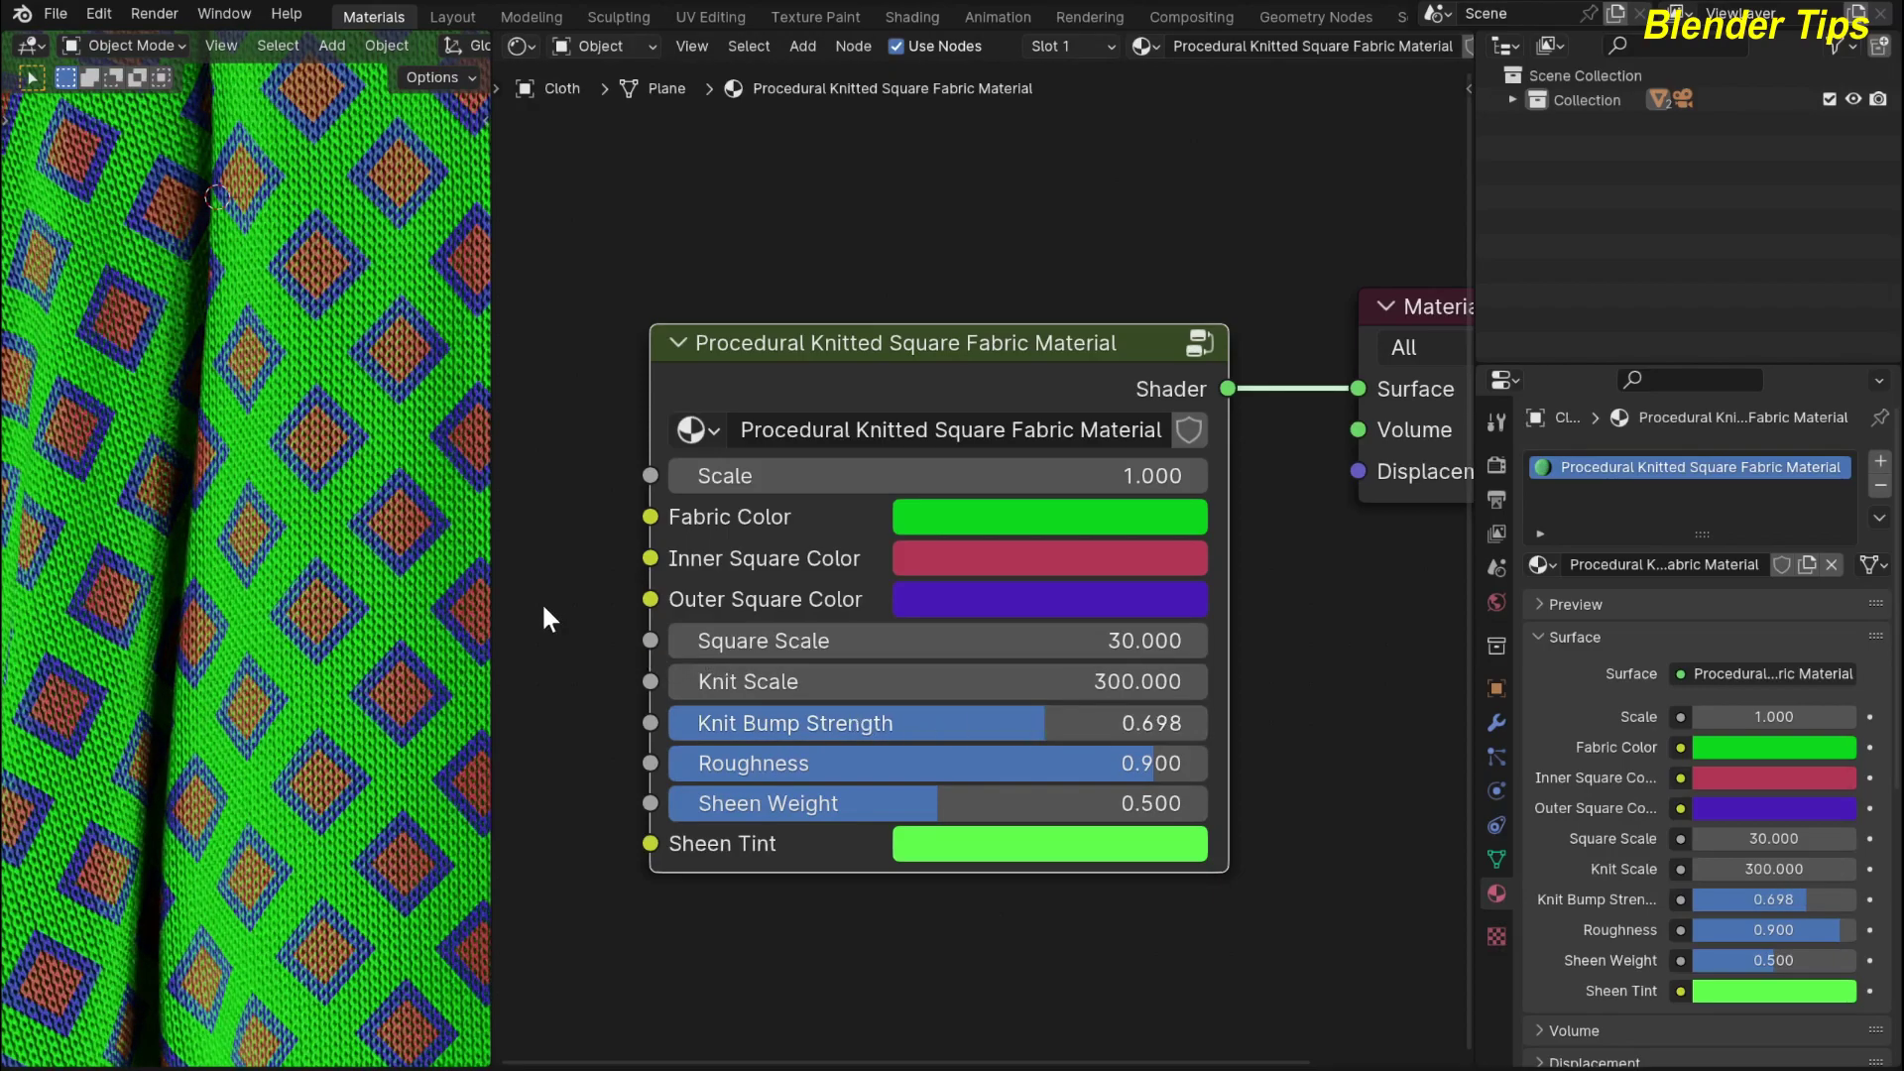
key("ctrl+z")
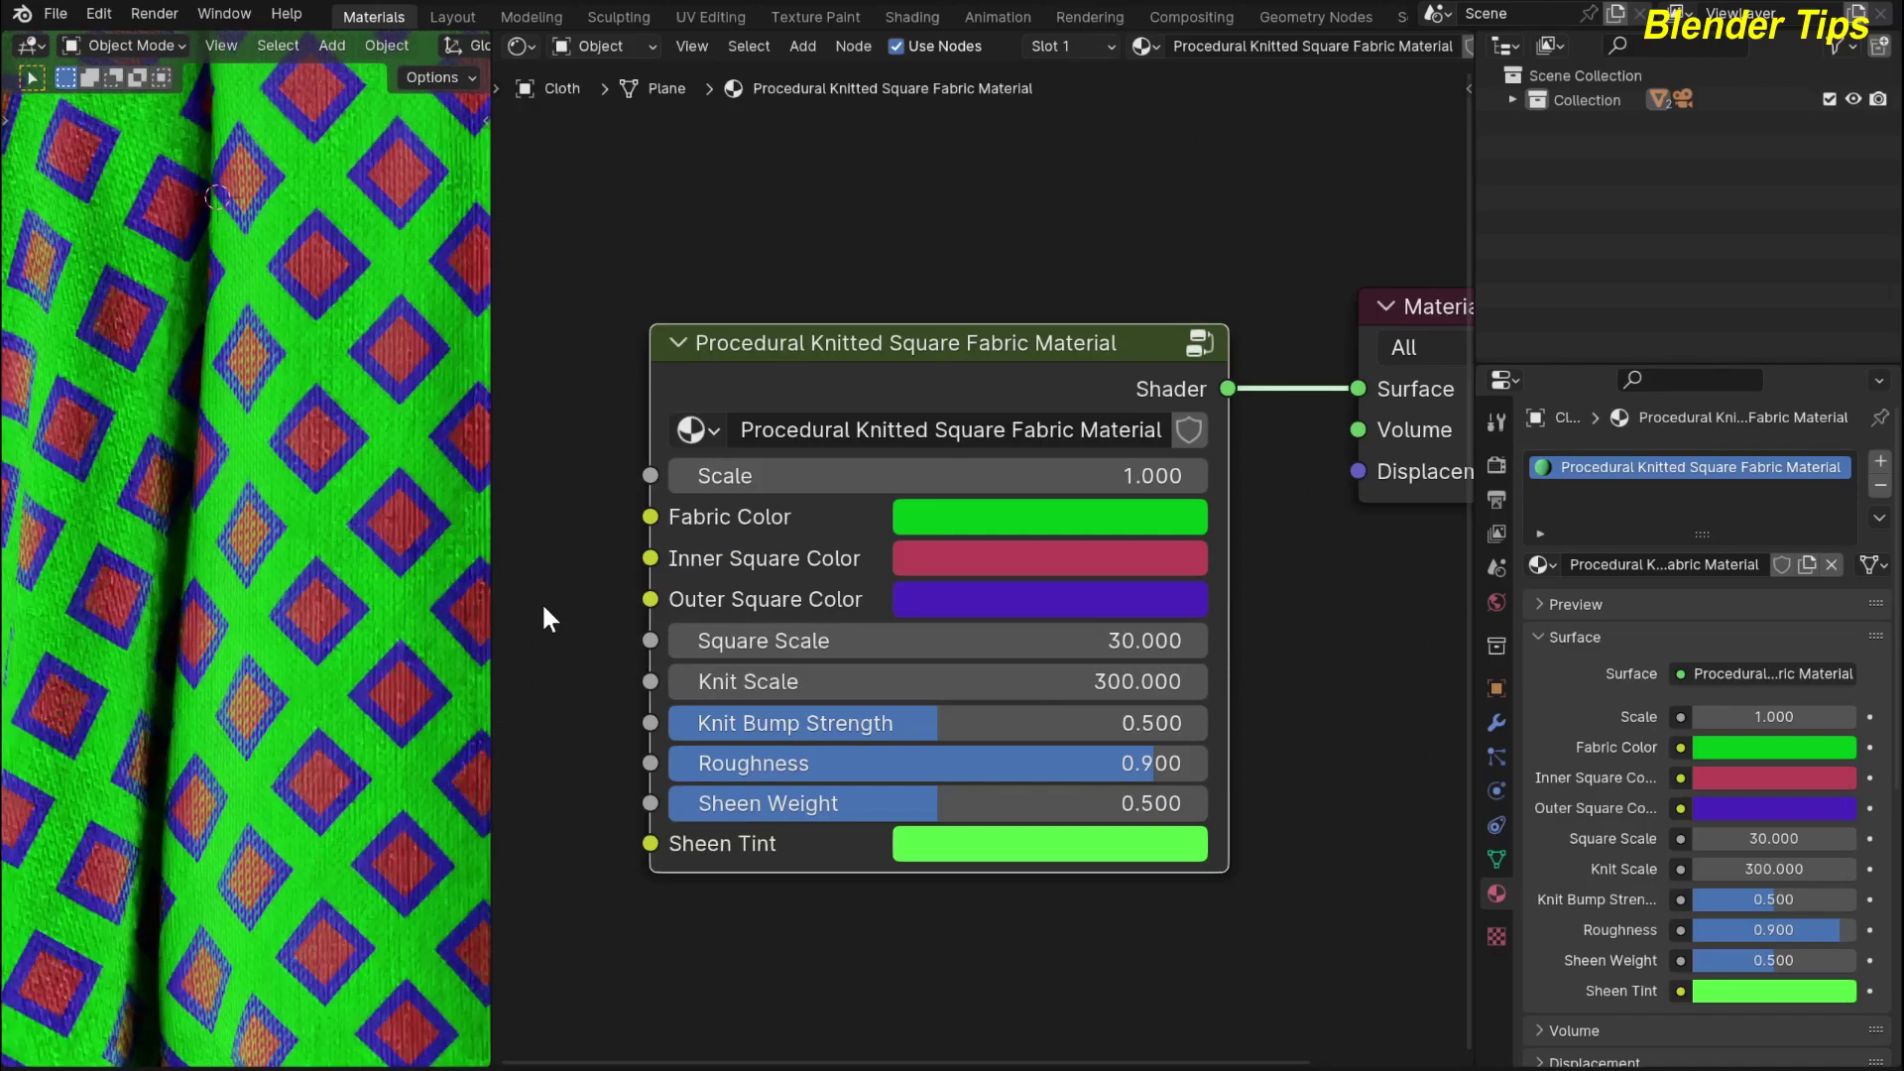
Lower the fabric node group's Roughness to 0.448
left_click_drag(1092, 748, 897, 764)
scroll(281, 582, "down", 5)
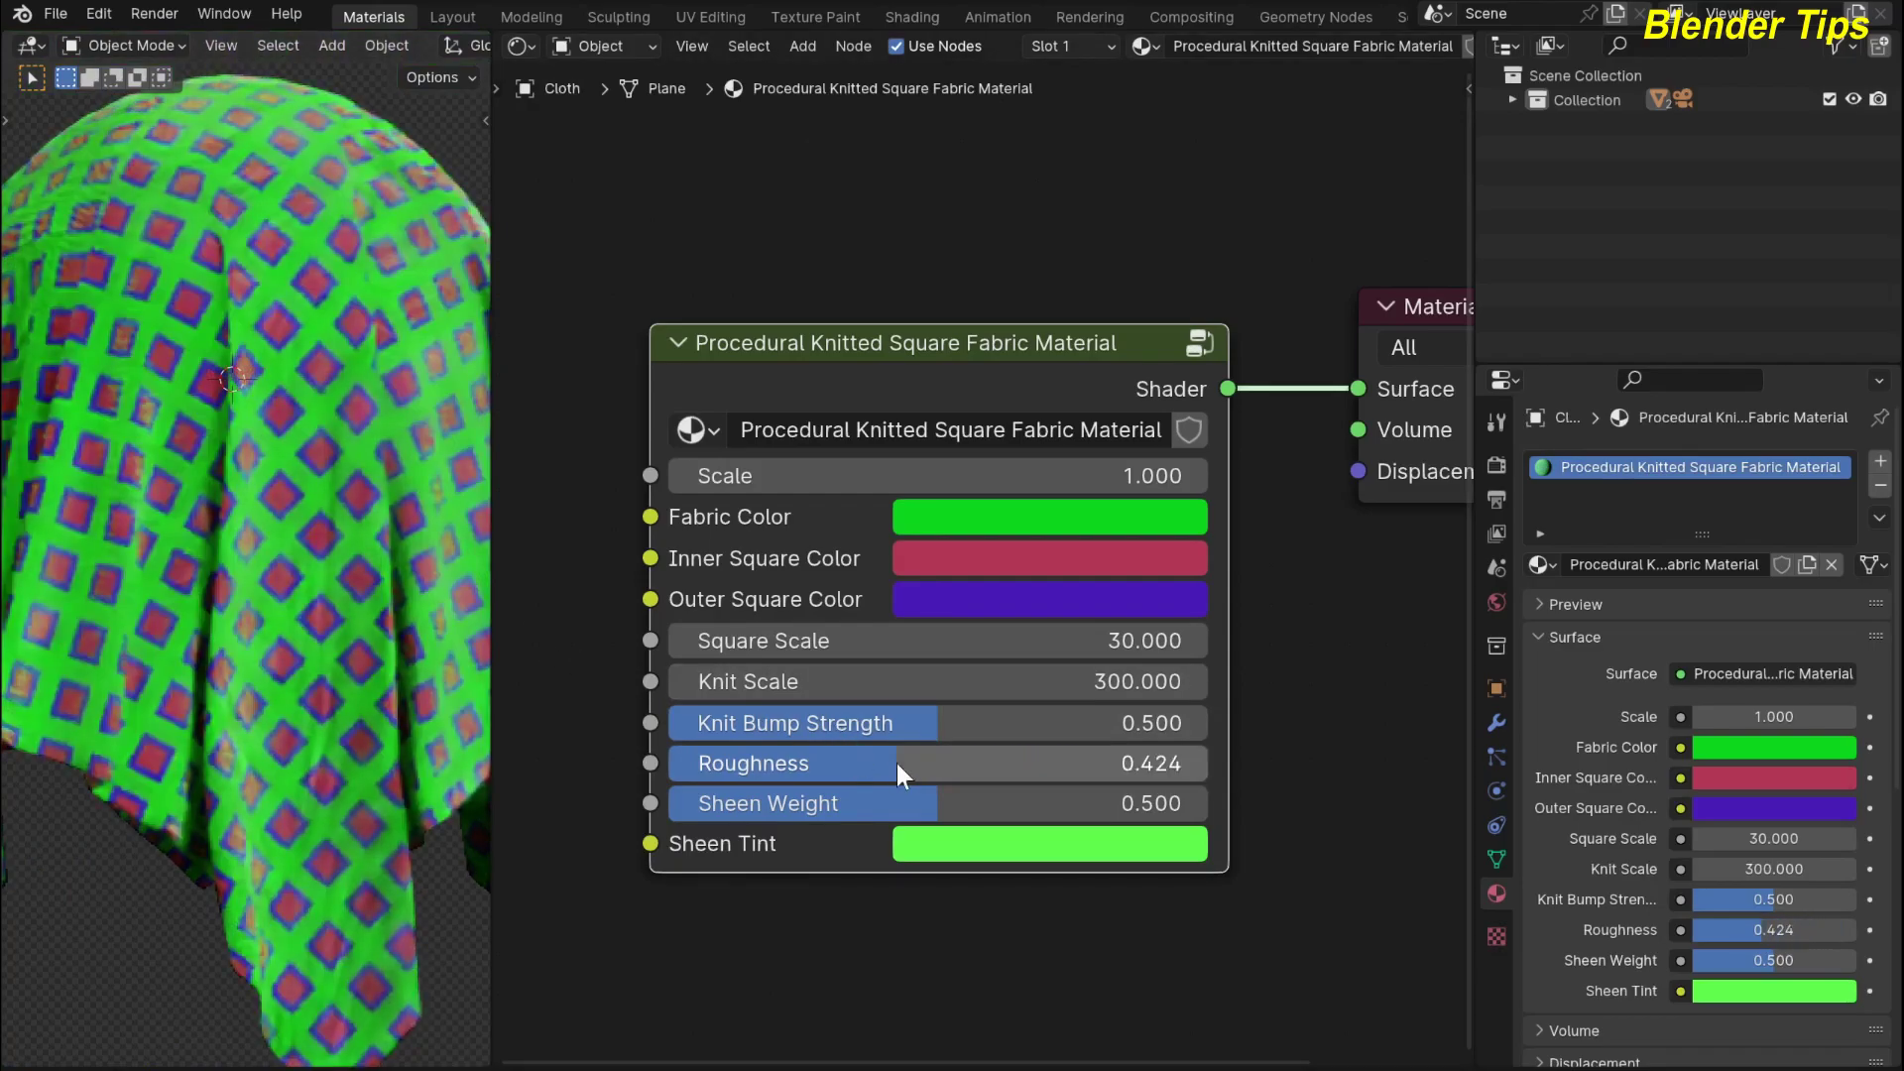
key("ctrl+z")
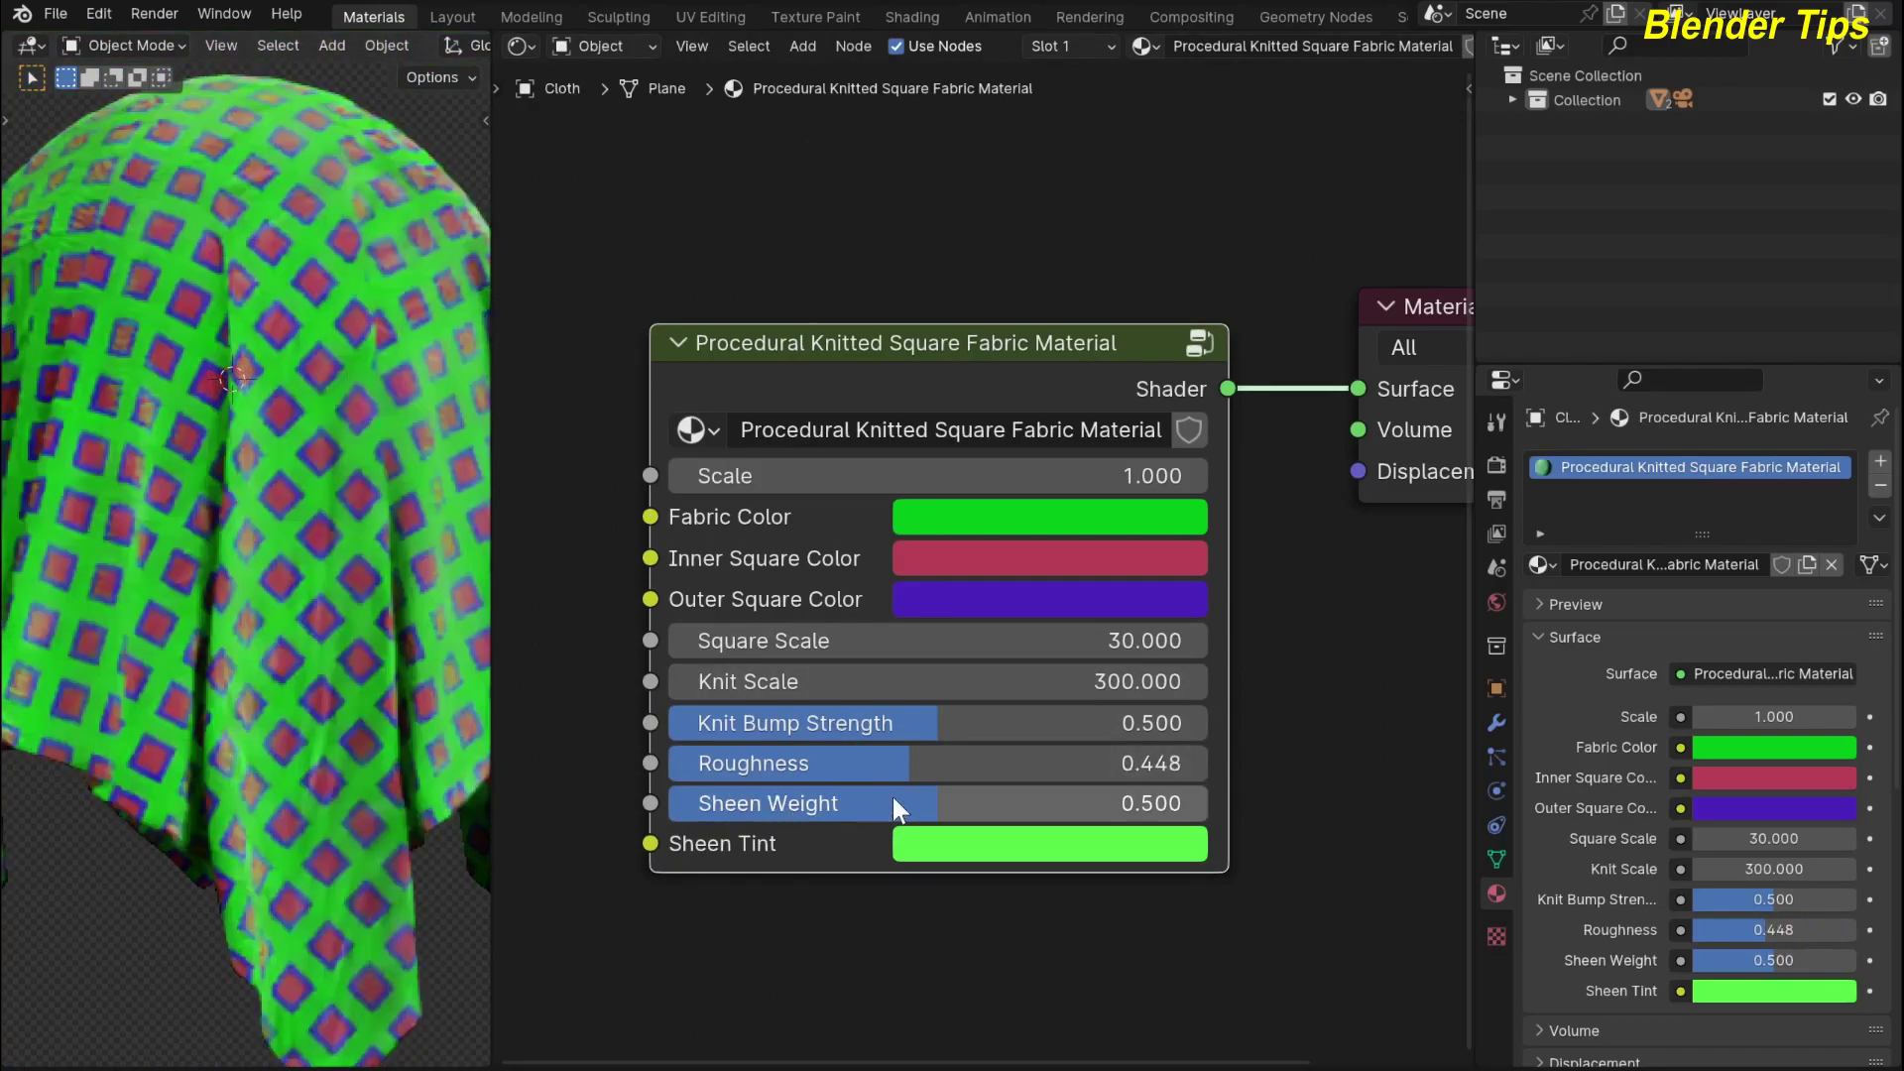
Try a Sheen Weight of 0.587 and a pale pink Sheen Tint on the fabric node group, undoing each
left_click_drag(892, 803, 940, 803)
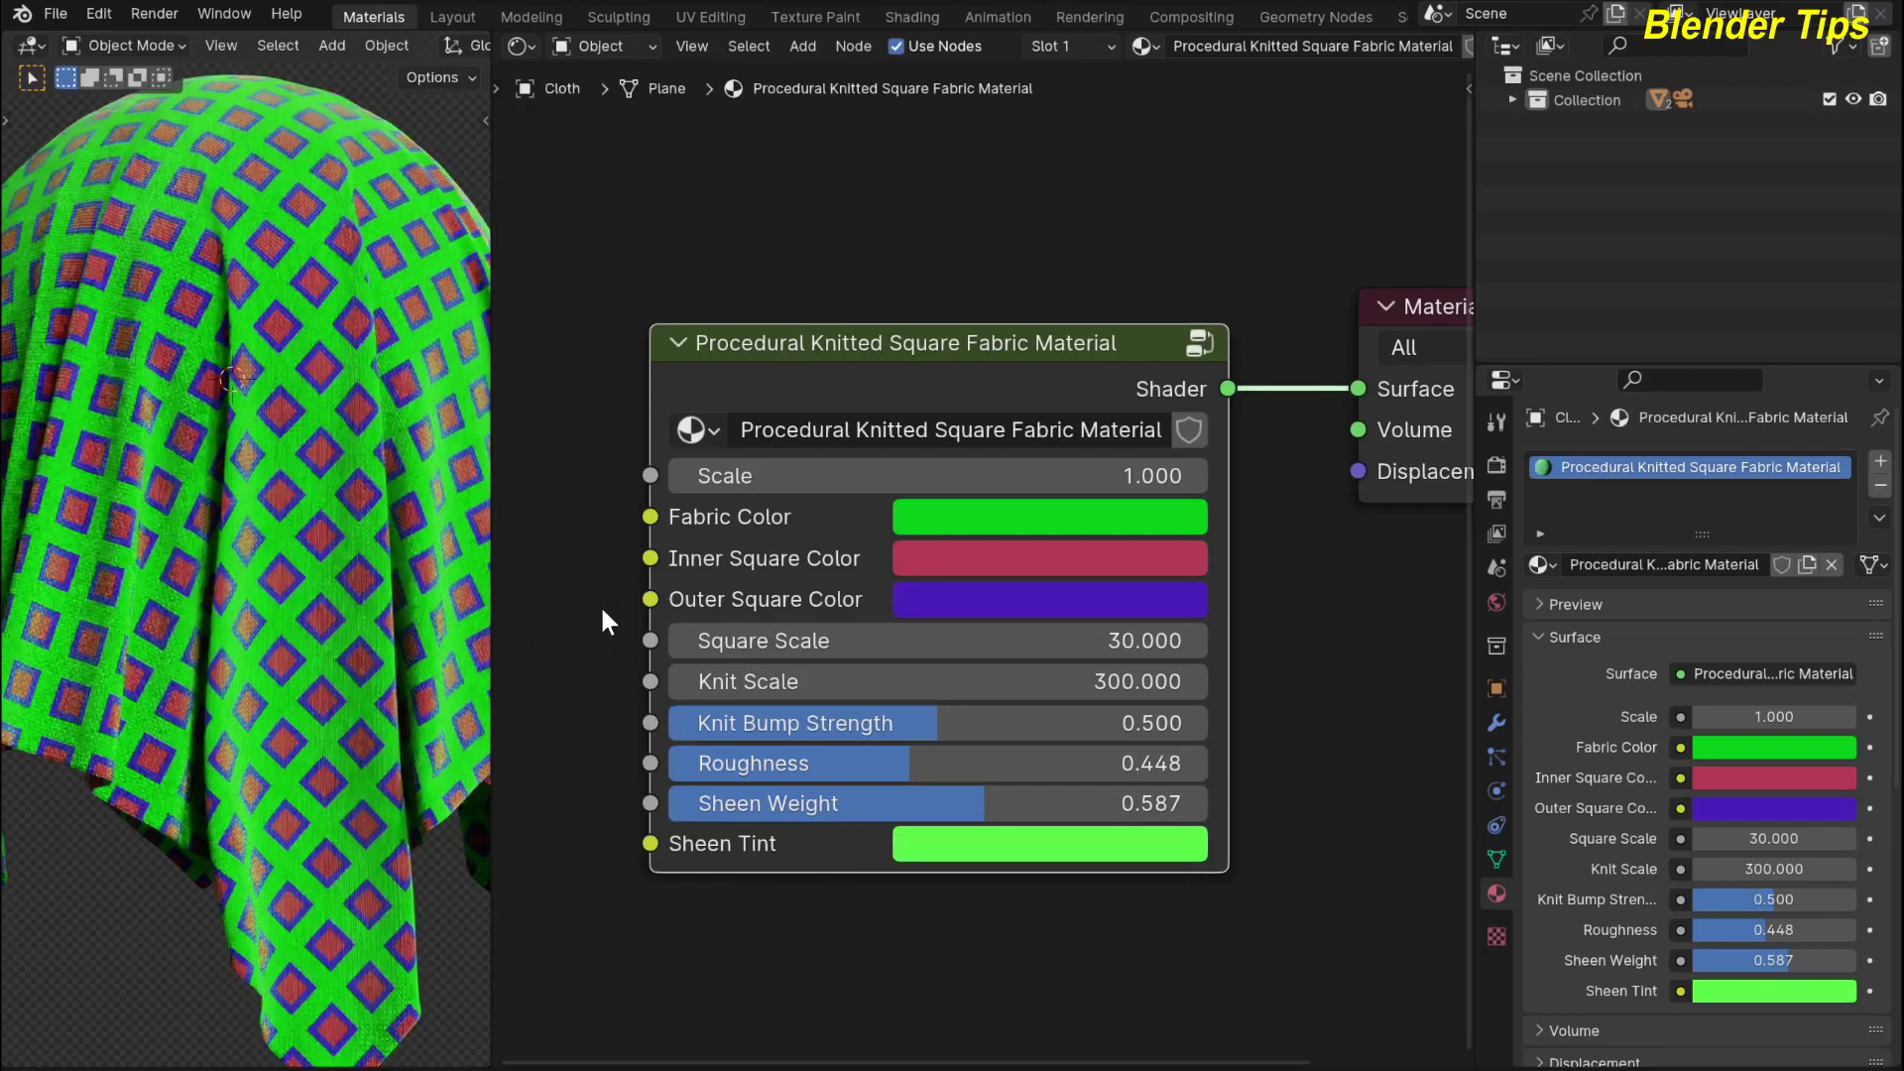
key("ctrl+z")
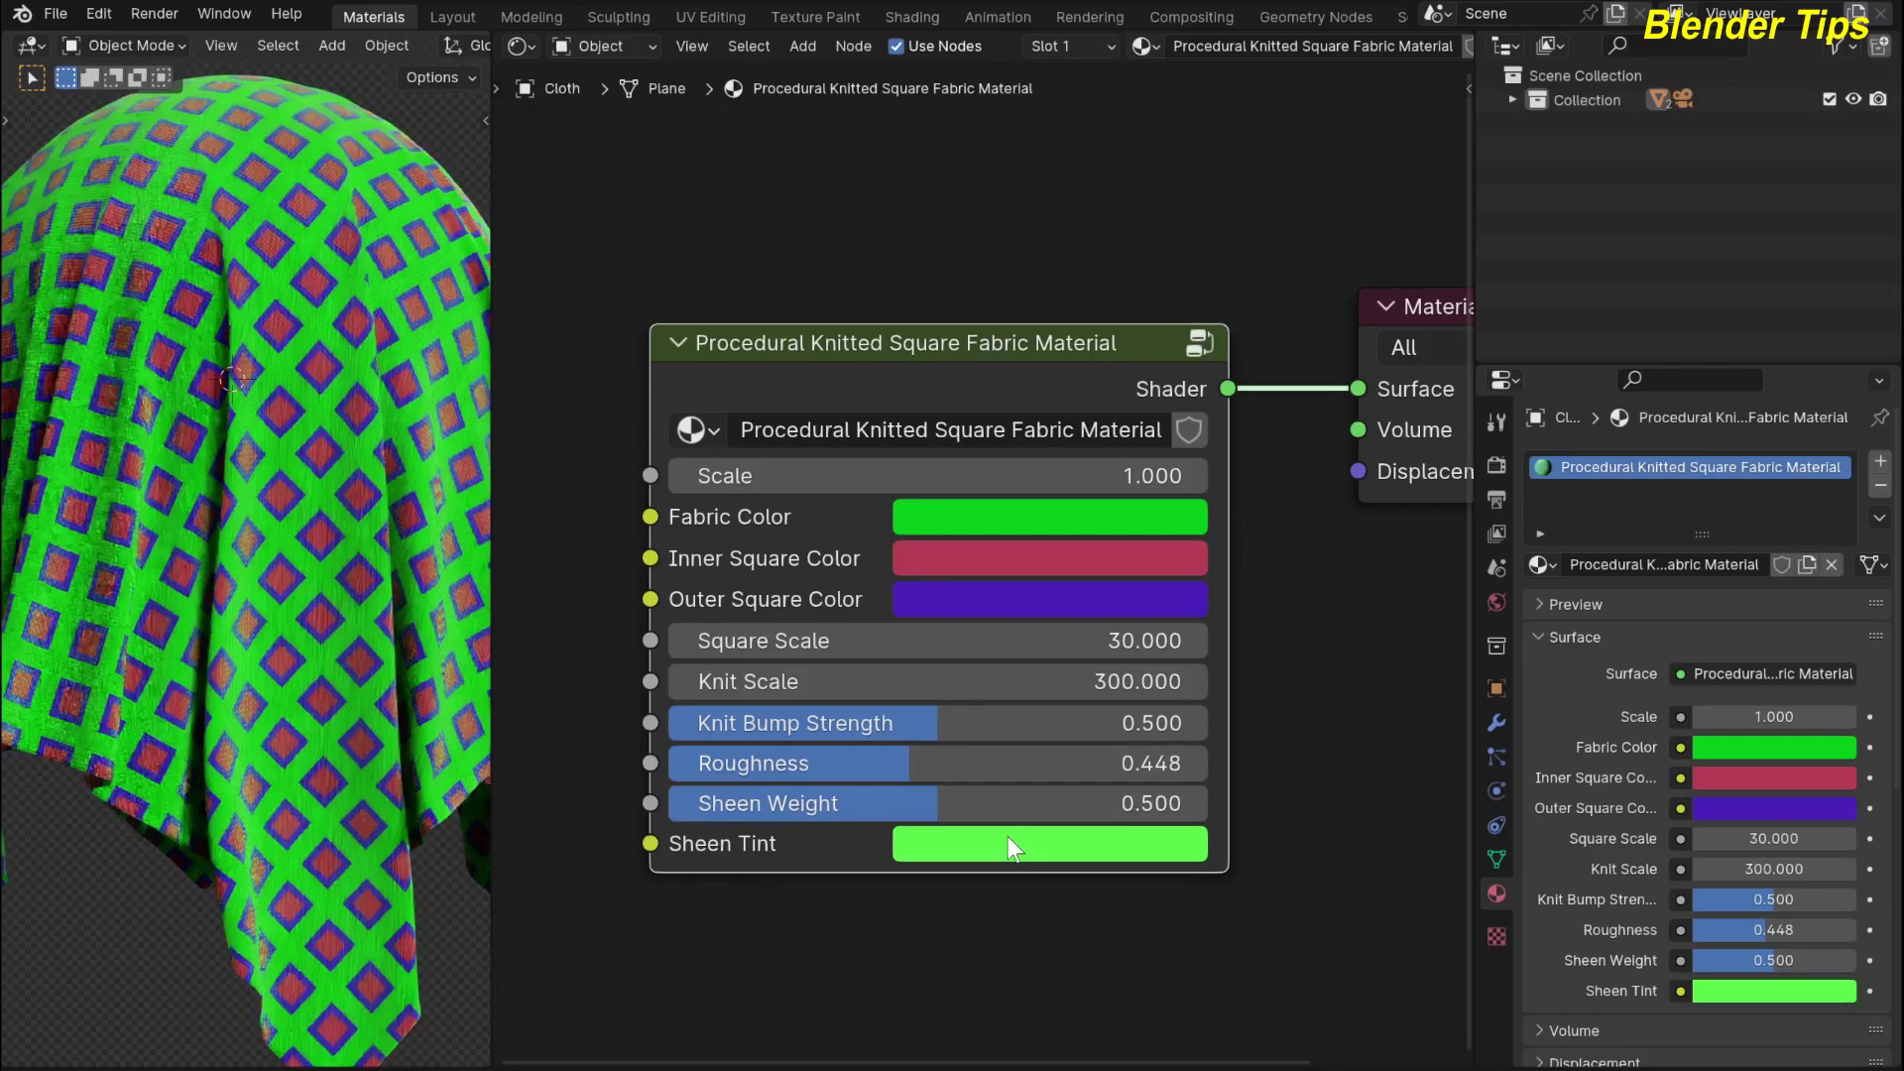
left_click(1008, 841)
mouse_move(1106, 424)
left_mouse_down()
mouse_move(1123, 420)
mouse_move(1076, 432)
left_mouse_up()
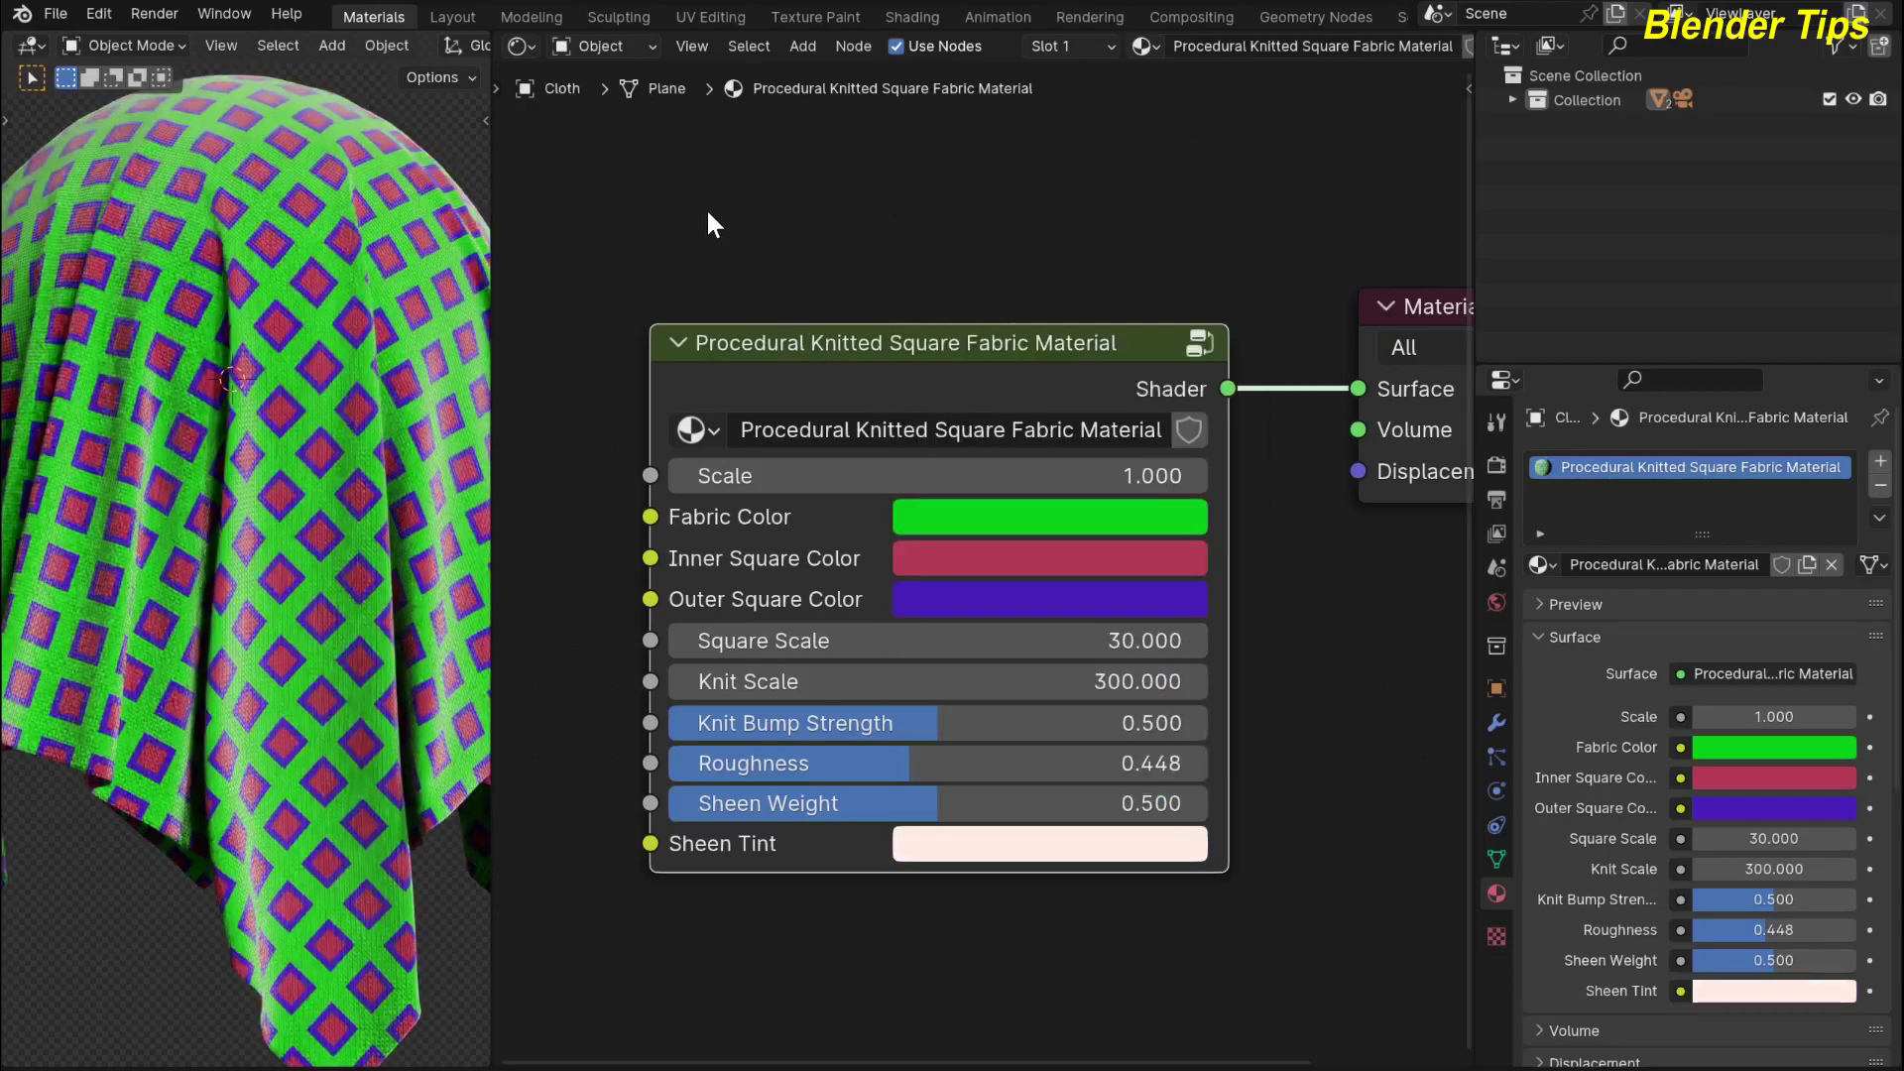
key("ctrl+z")
scroll(1183, 787, "down", 2)
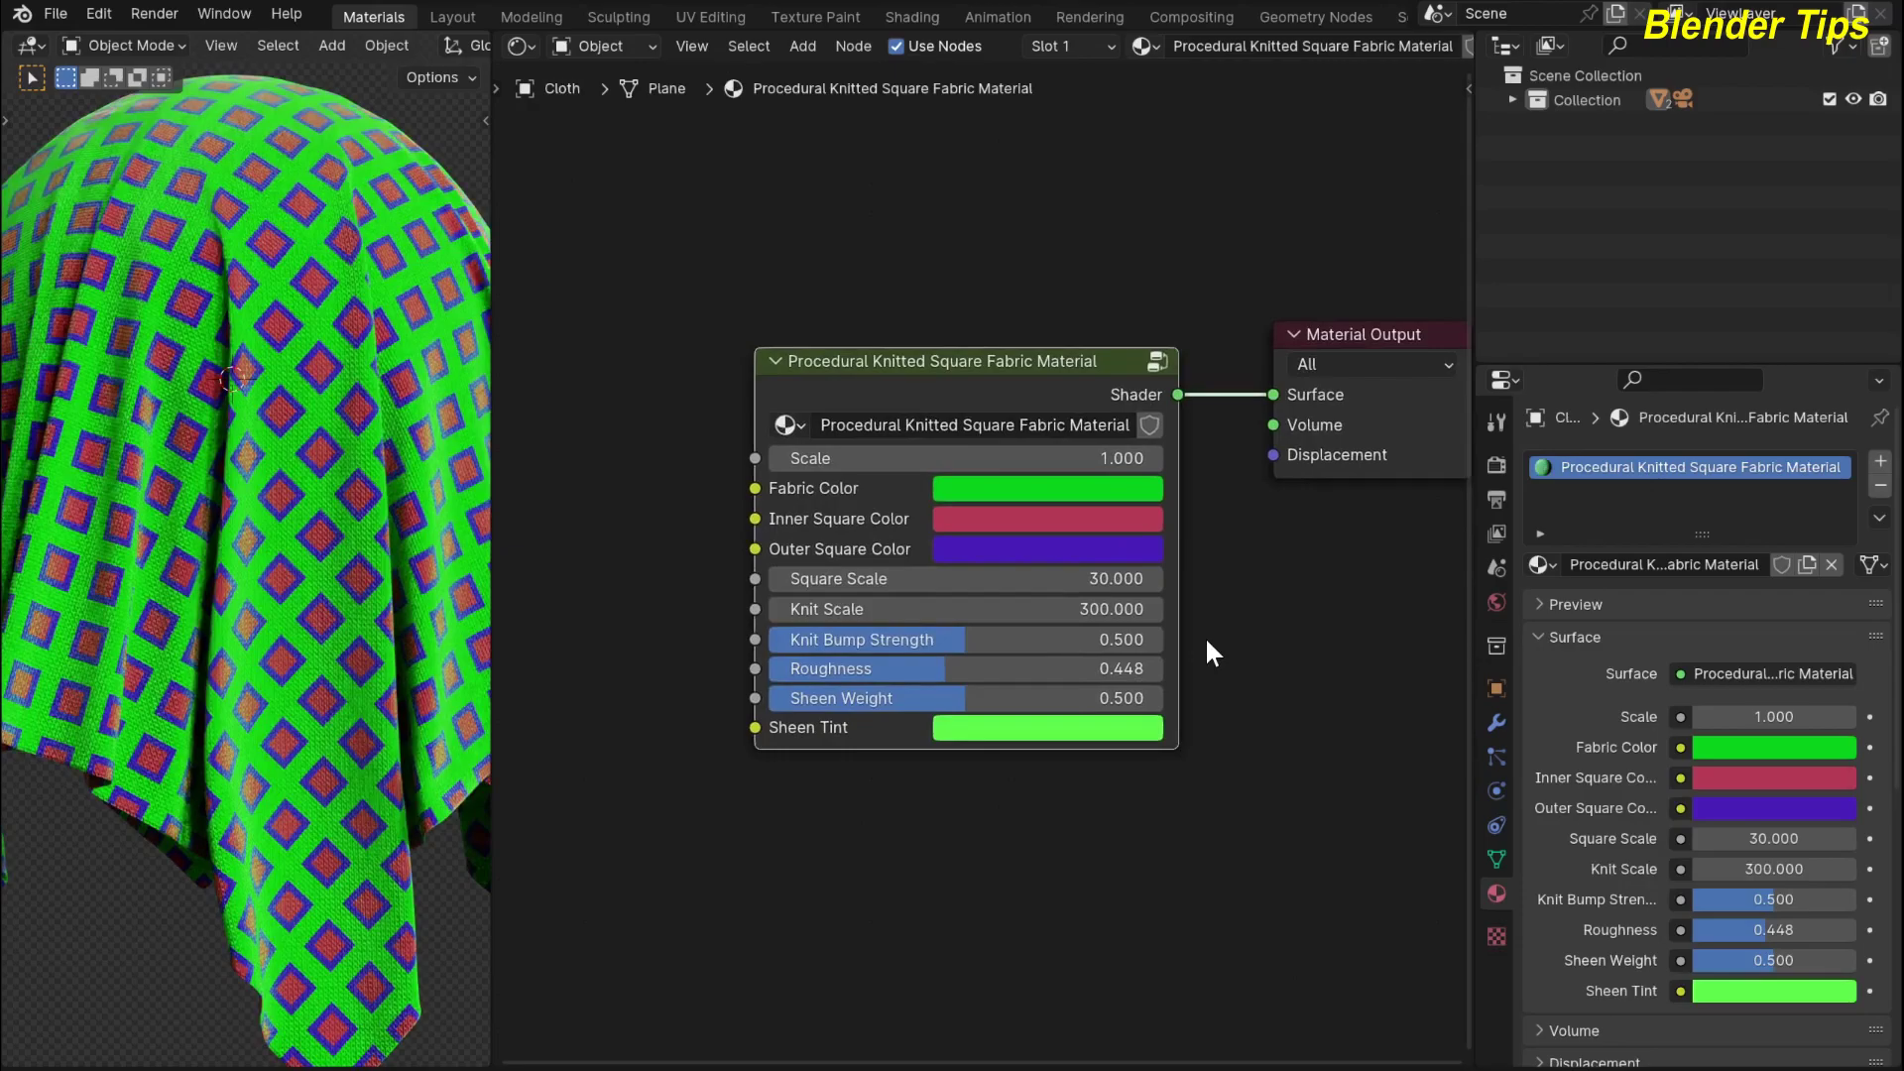
scroll(1377, 531, "up", 2)
middle_click_drag(1377, 532, 1356, 555)
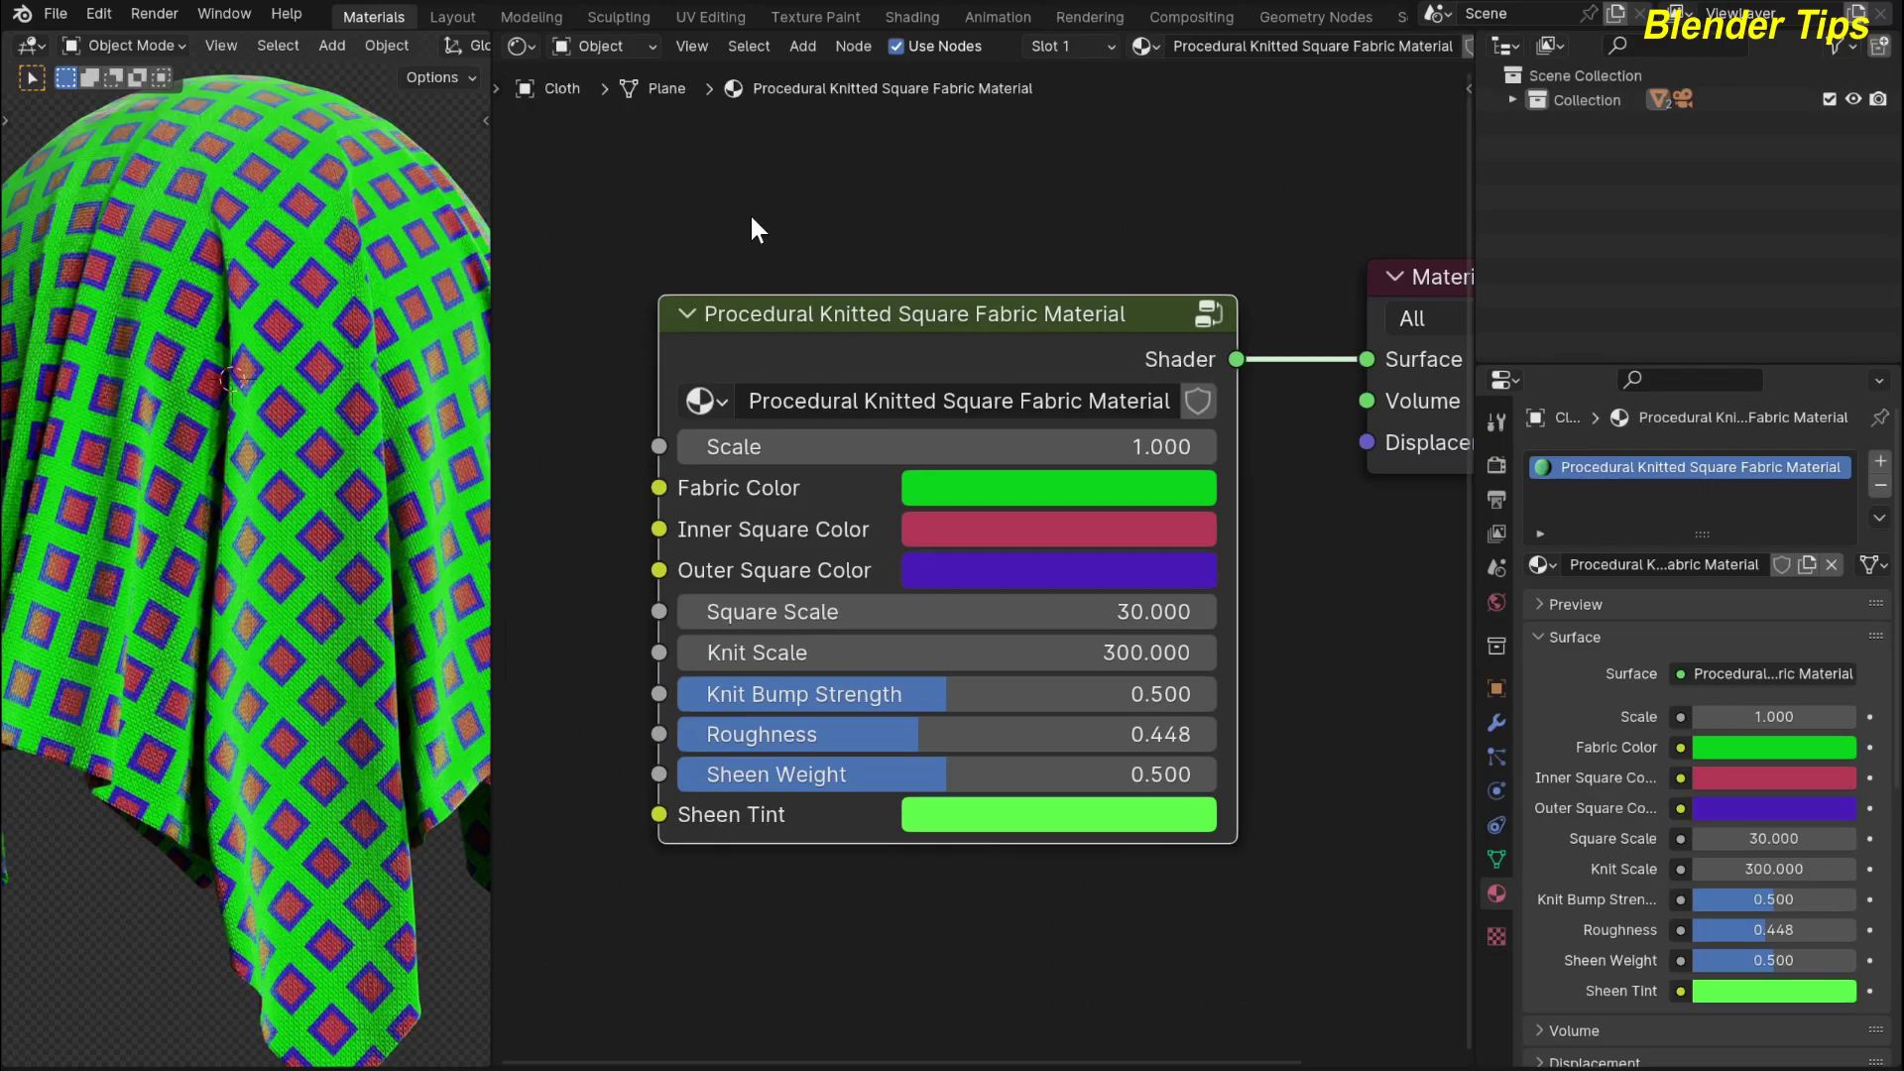
scroll(749, 229, "down", 2)
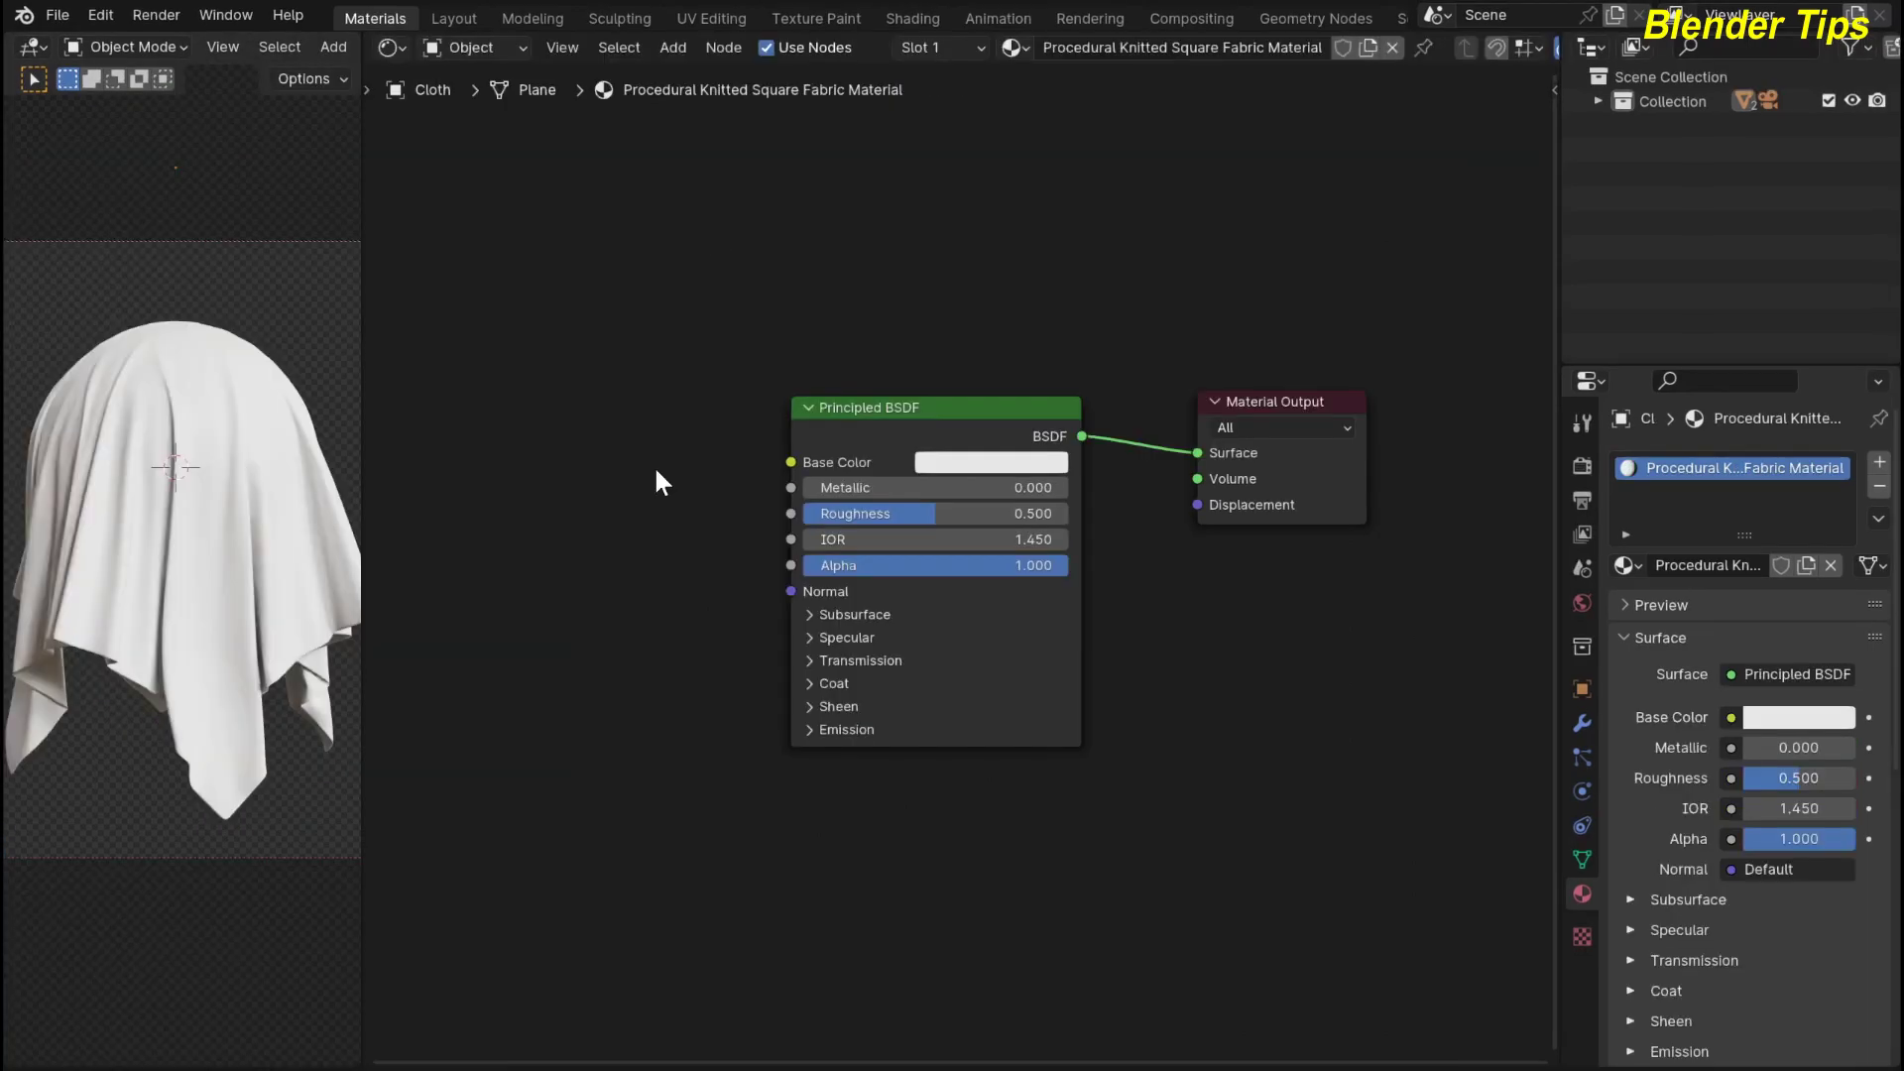
Select the draped cloth, inspect its mesh in Edit Mode, and return to Object Mode
scroll(552, 574, "down", 1)
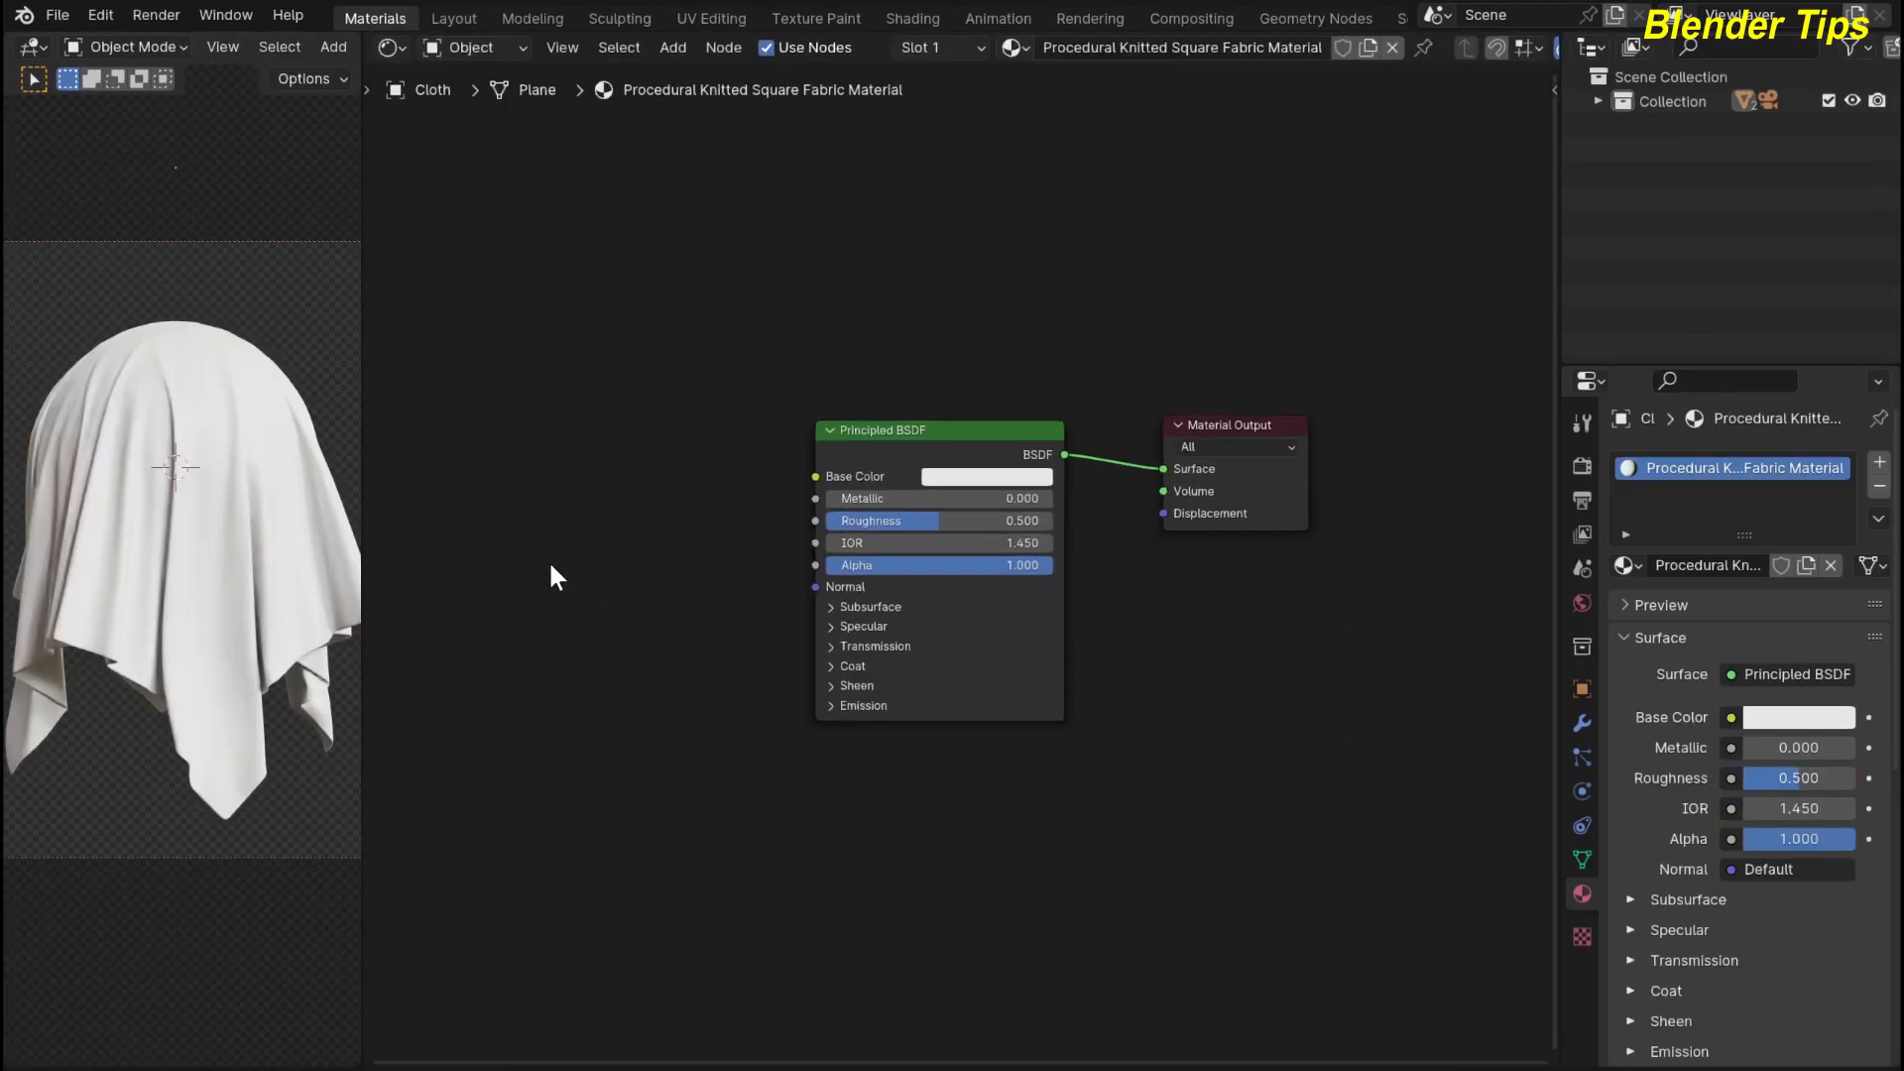
middle_click_drag(552, 574, 625, 541)
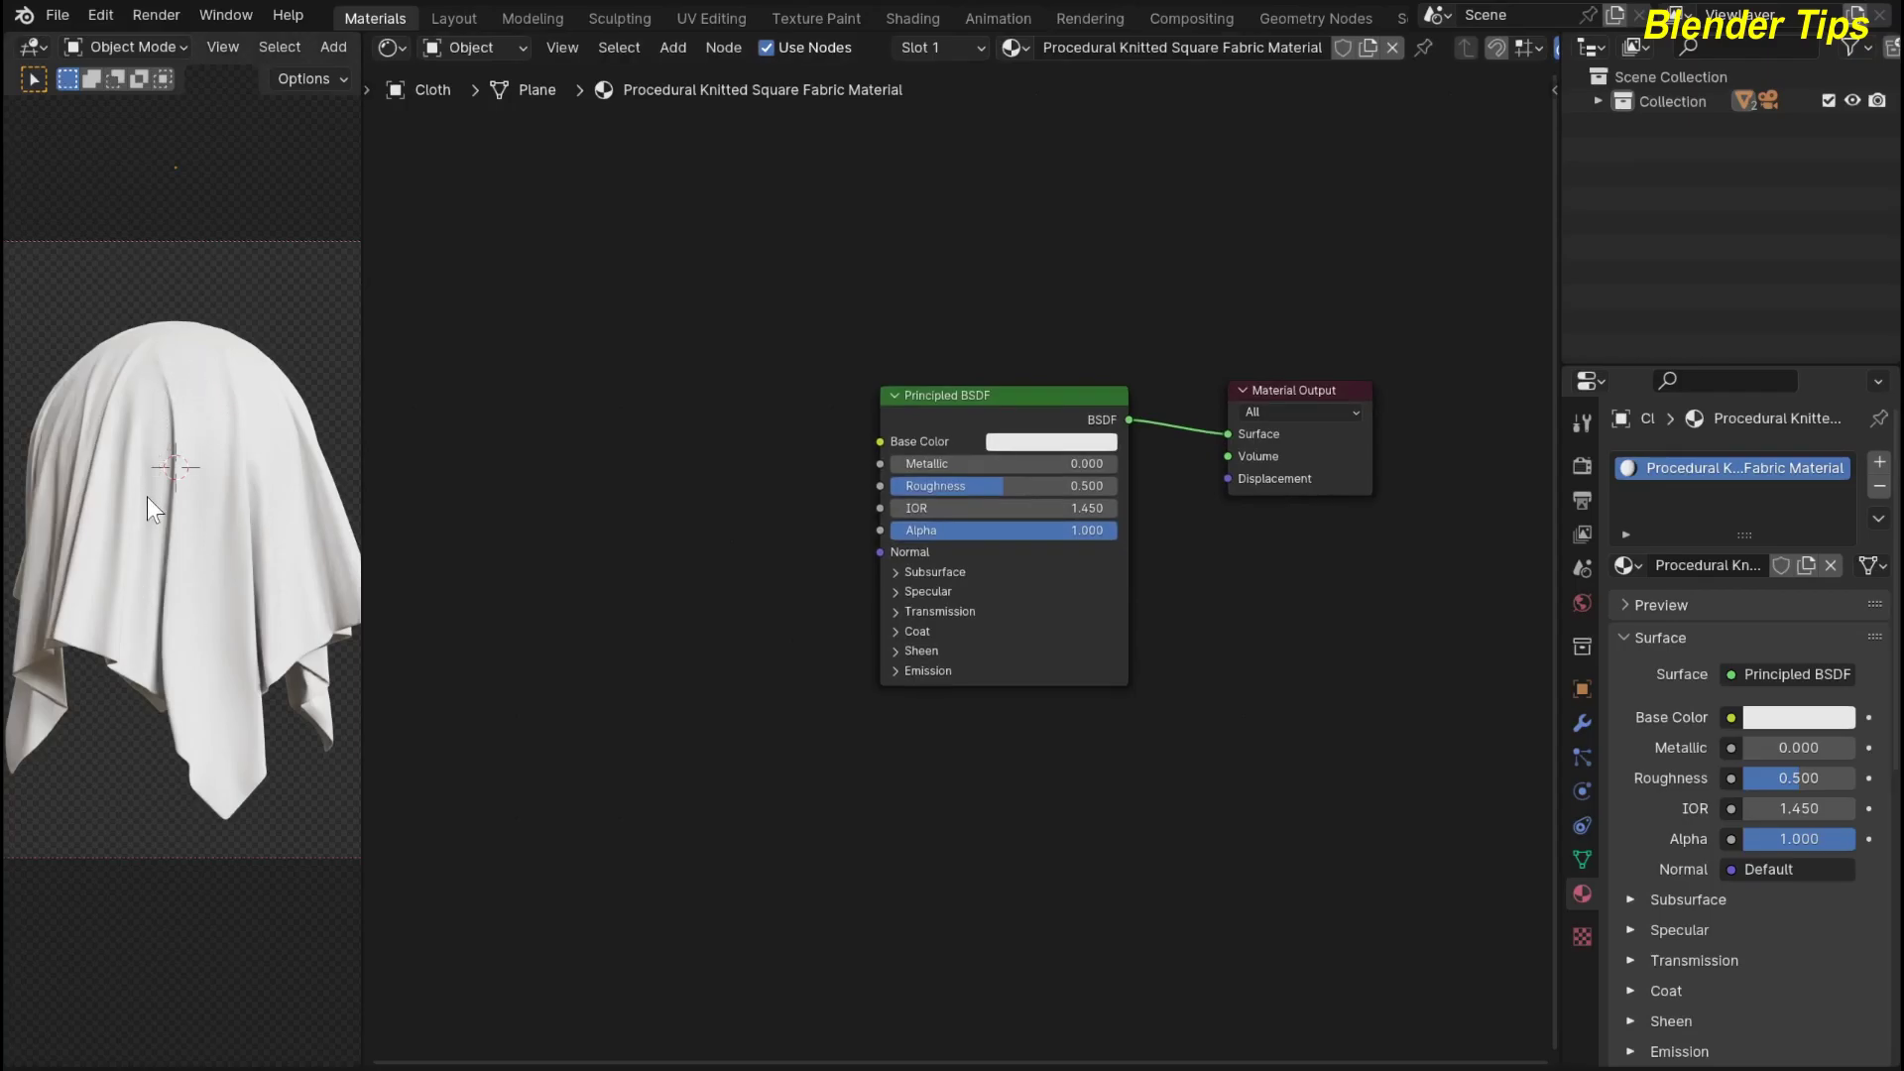
scroll(156, 502, "up", 4)
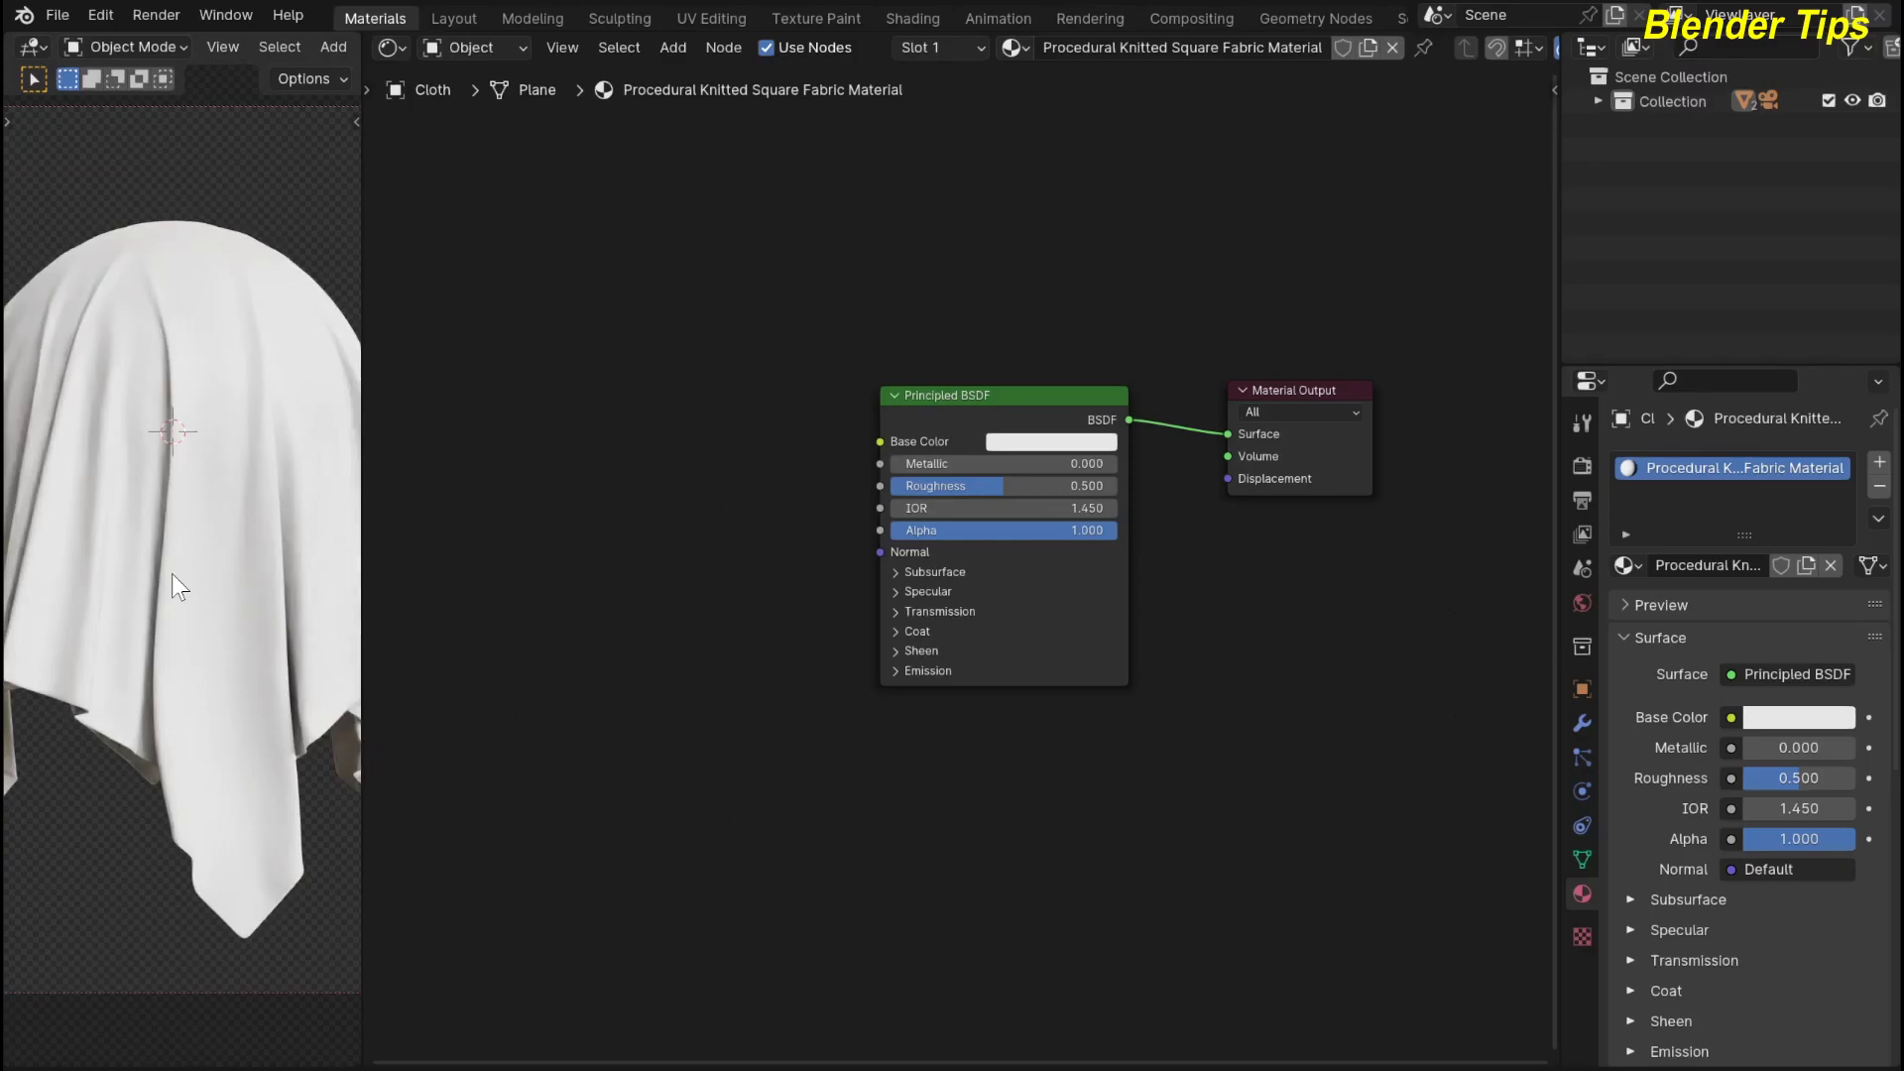
scroll(200, 470, "down", 2)
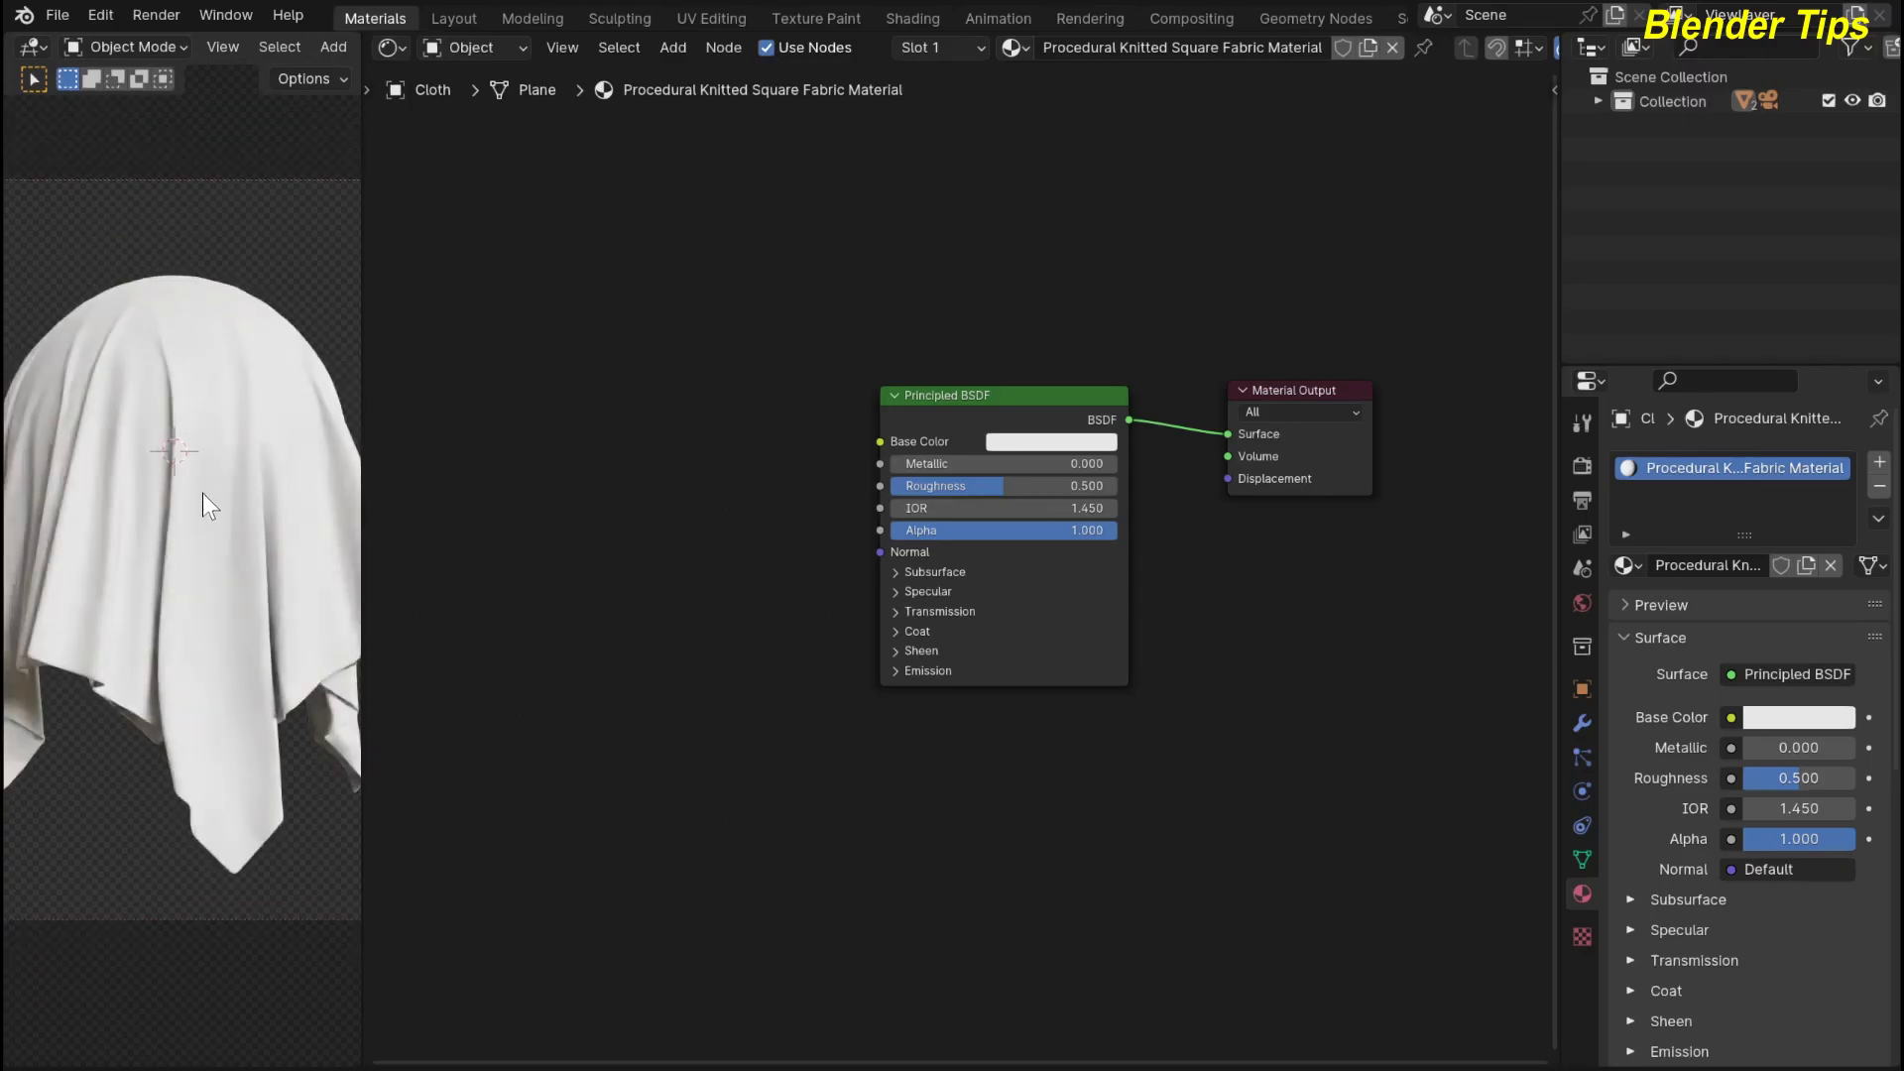
left_click(203, 499)
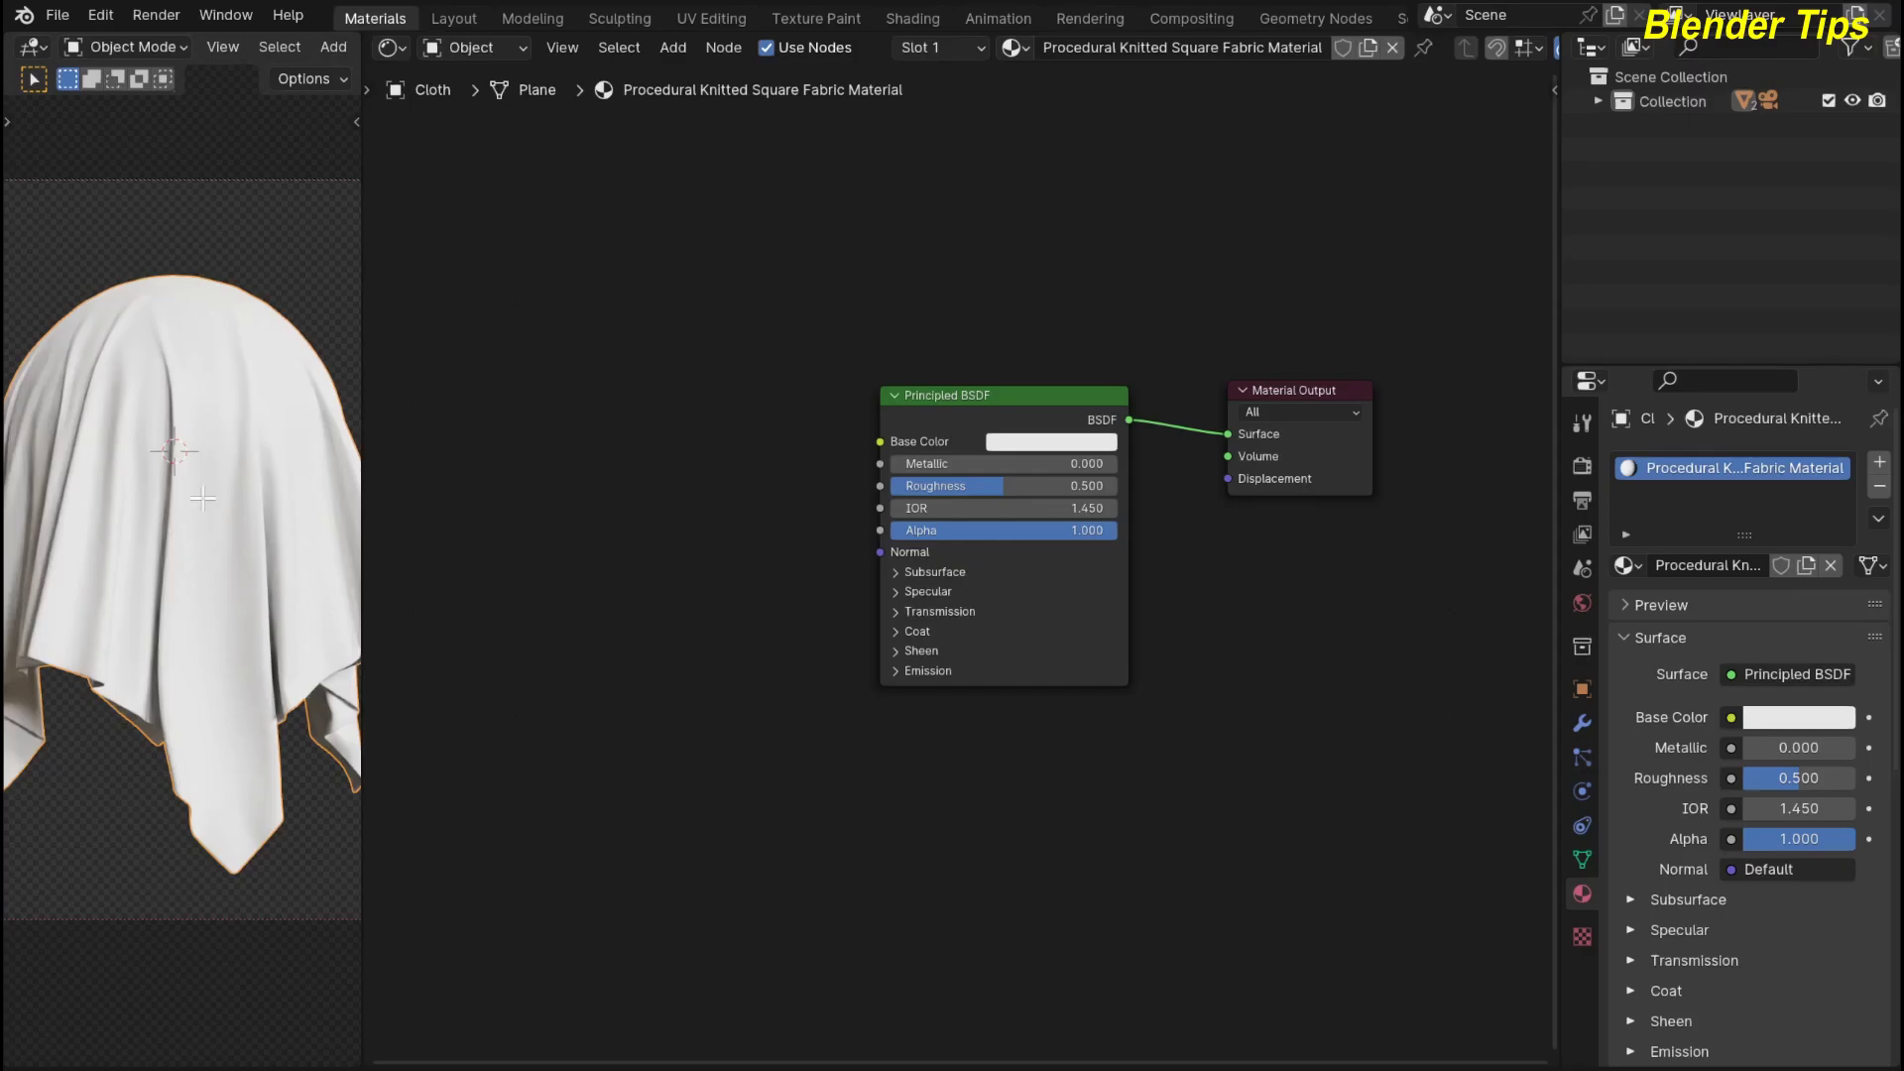
key("Tab")
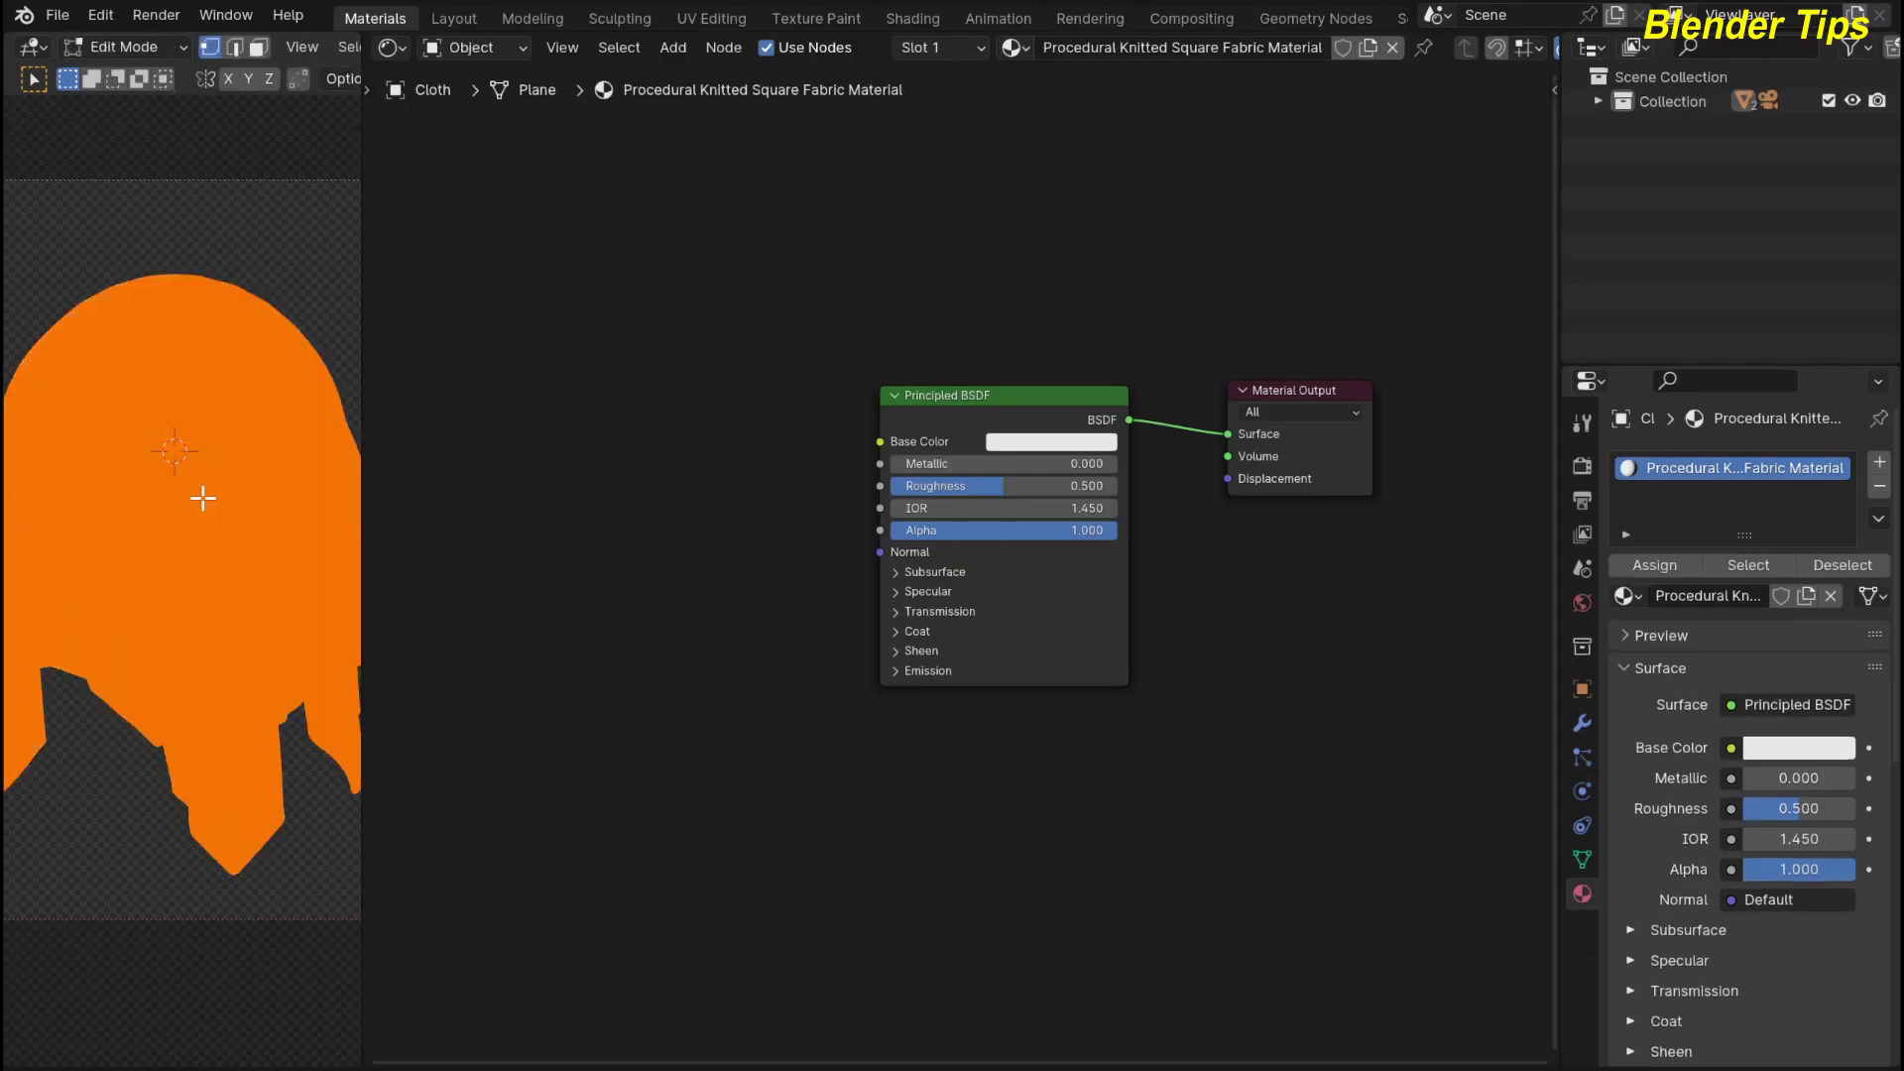
key("Tab")
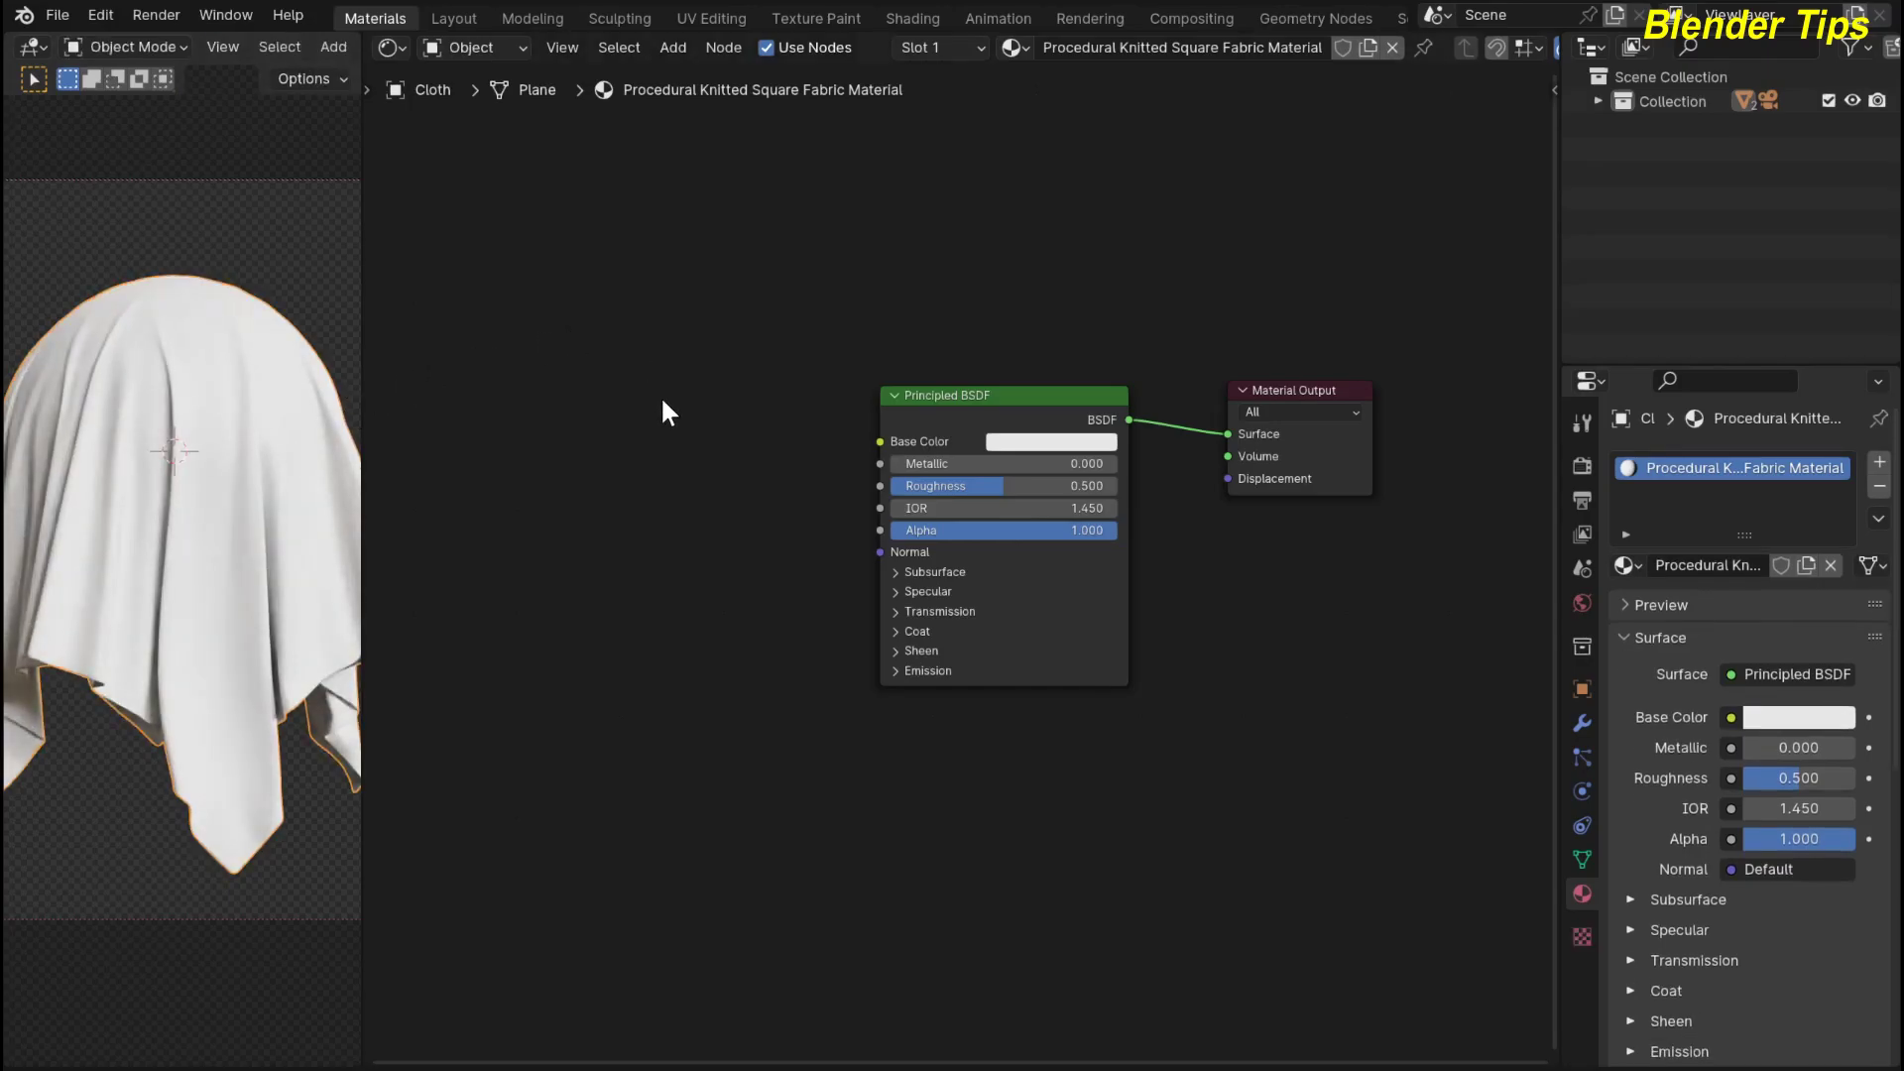
scroll(706, 484, "down", 2)
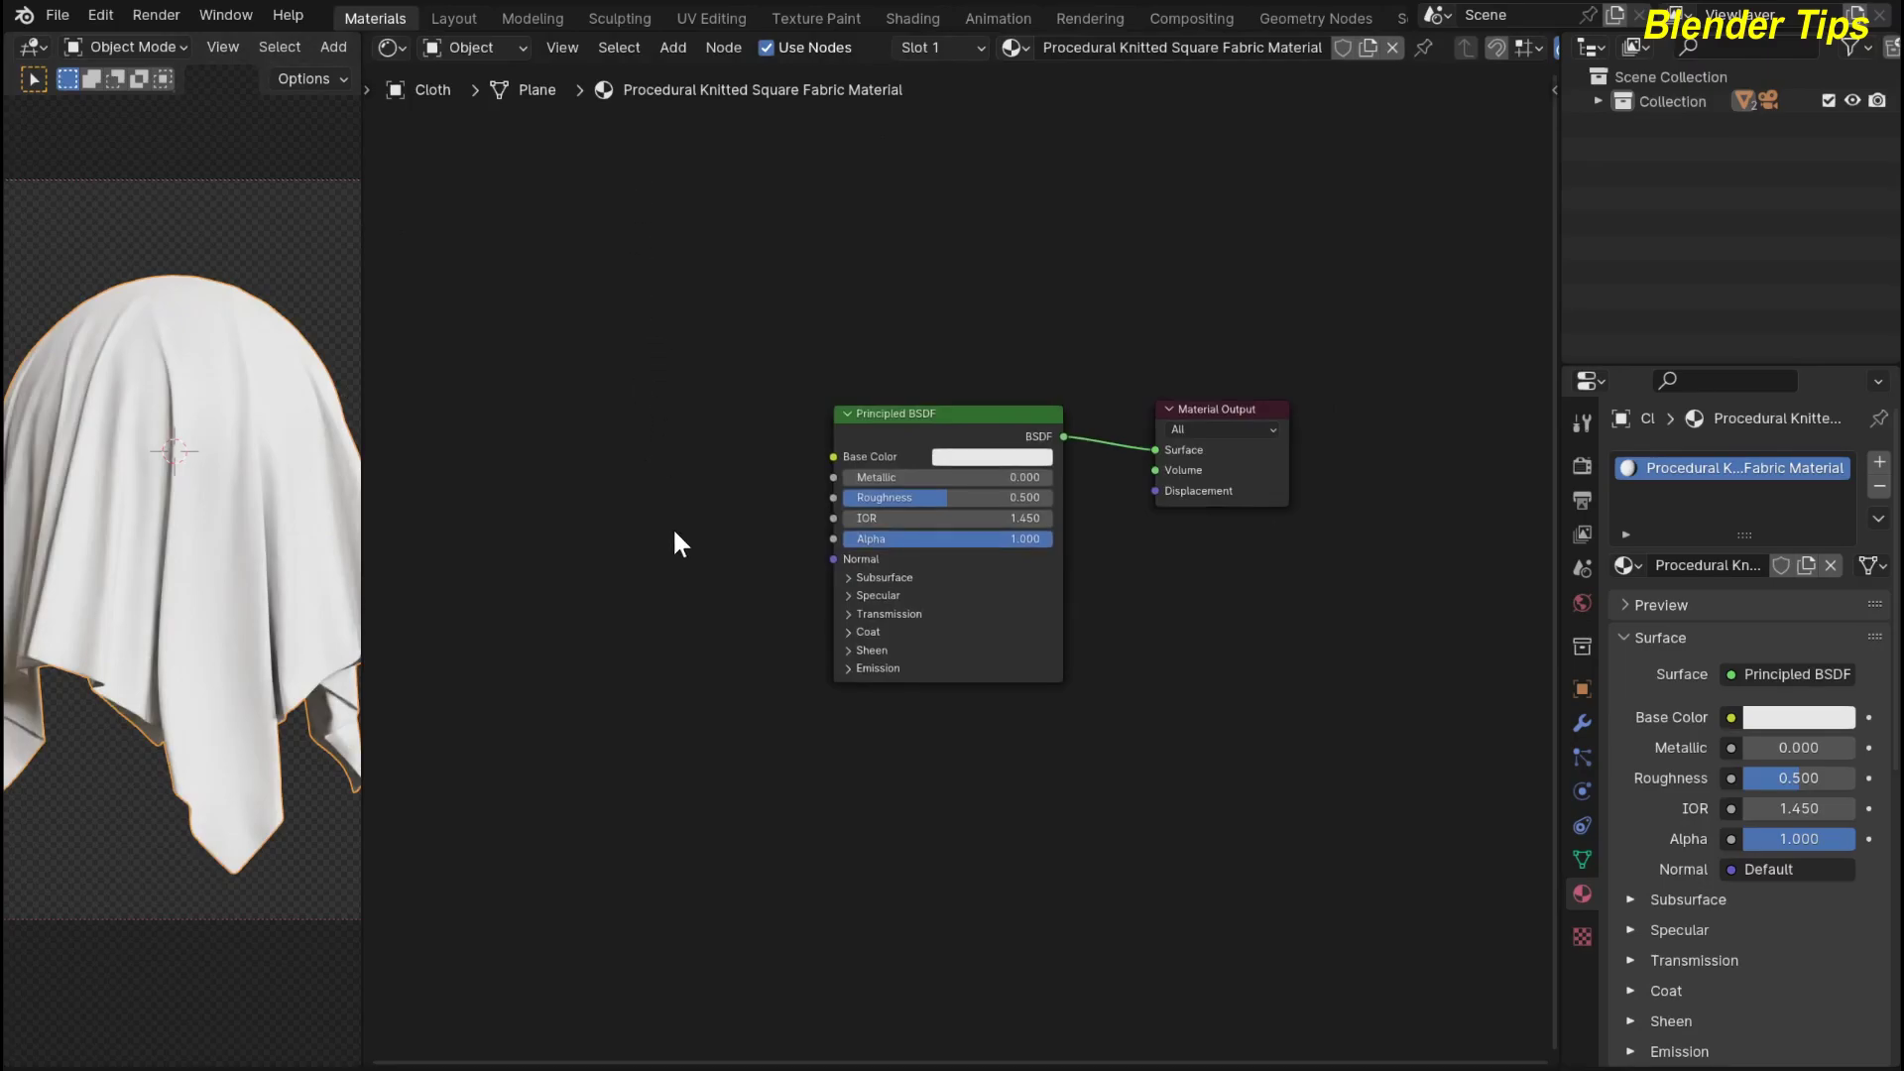
Enable the Screencast Keys overlay for the 3D viewport and hide the sidebar again
scroll(673, 536, "up", 1)
left_click(299, 272)
key("n")
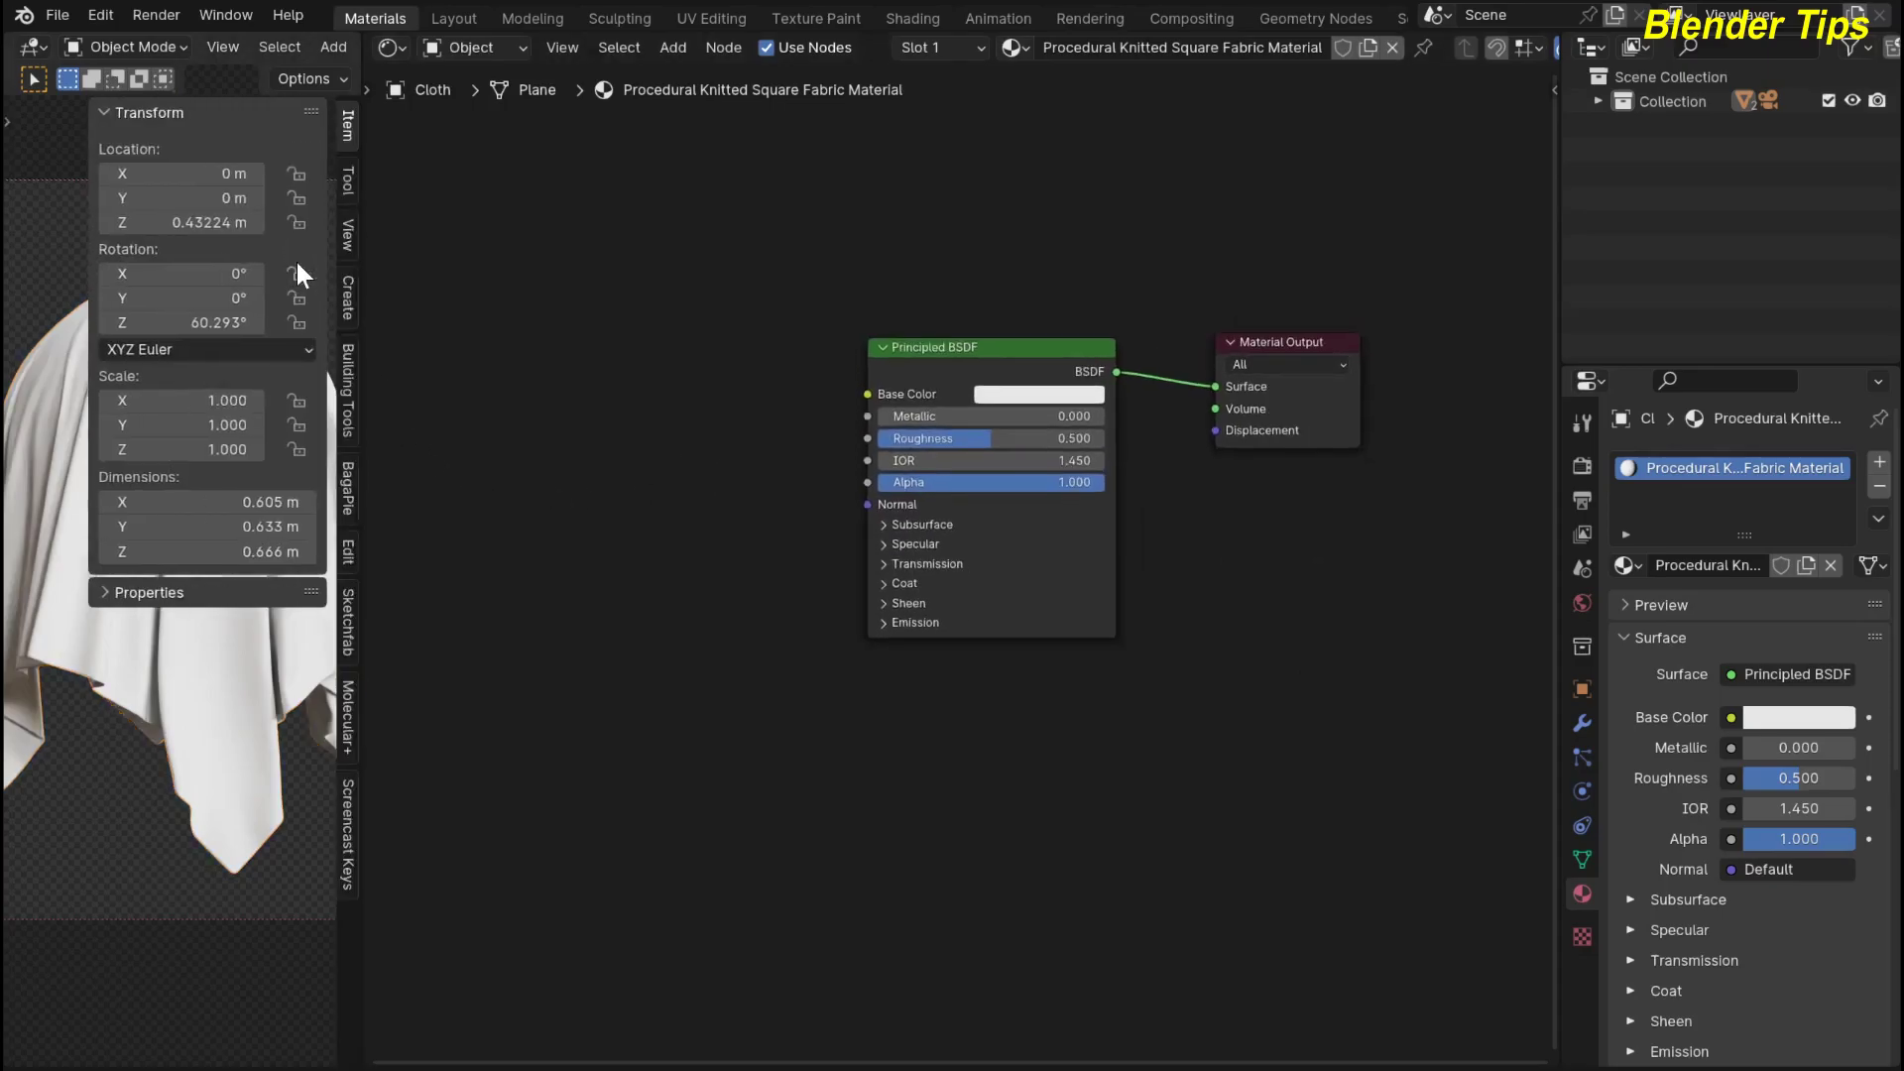
left_click(347, 834)
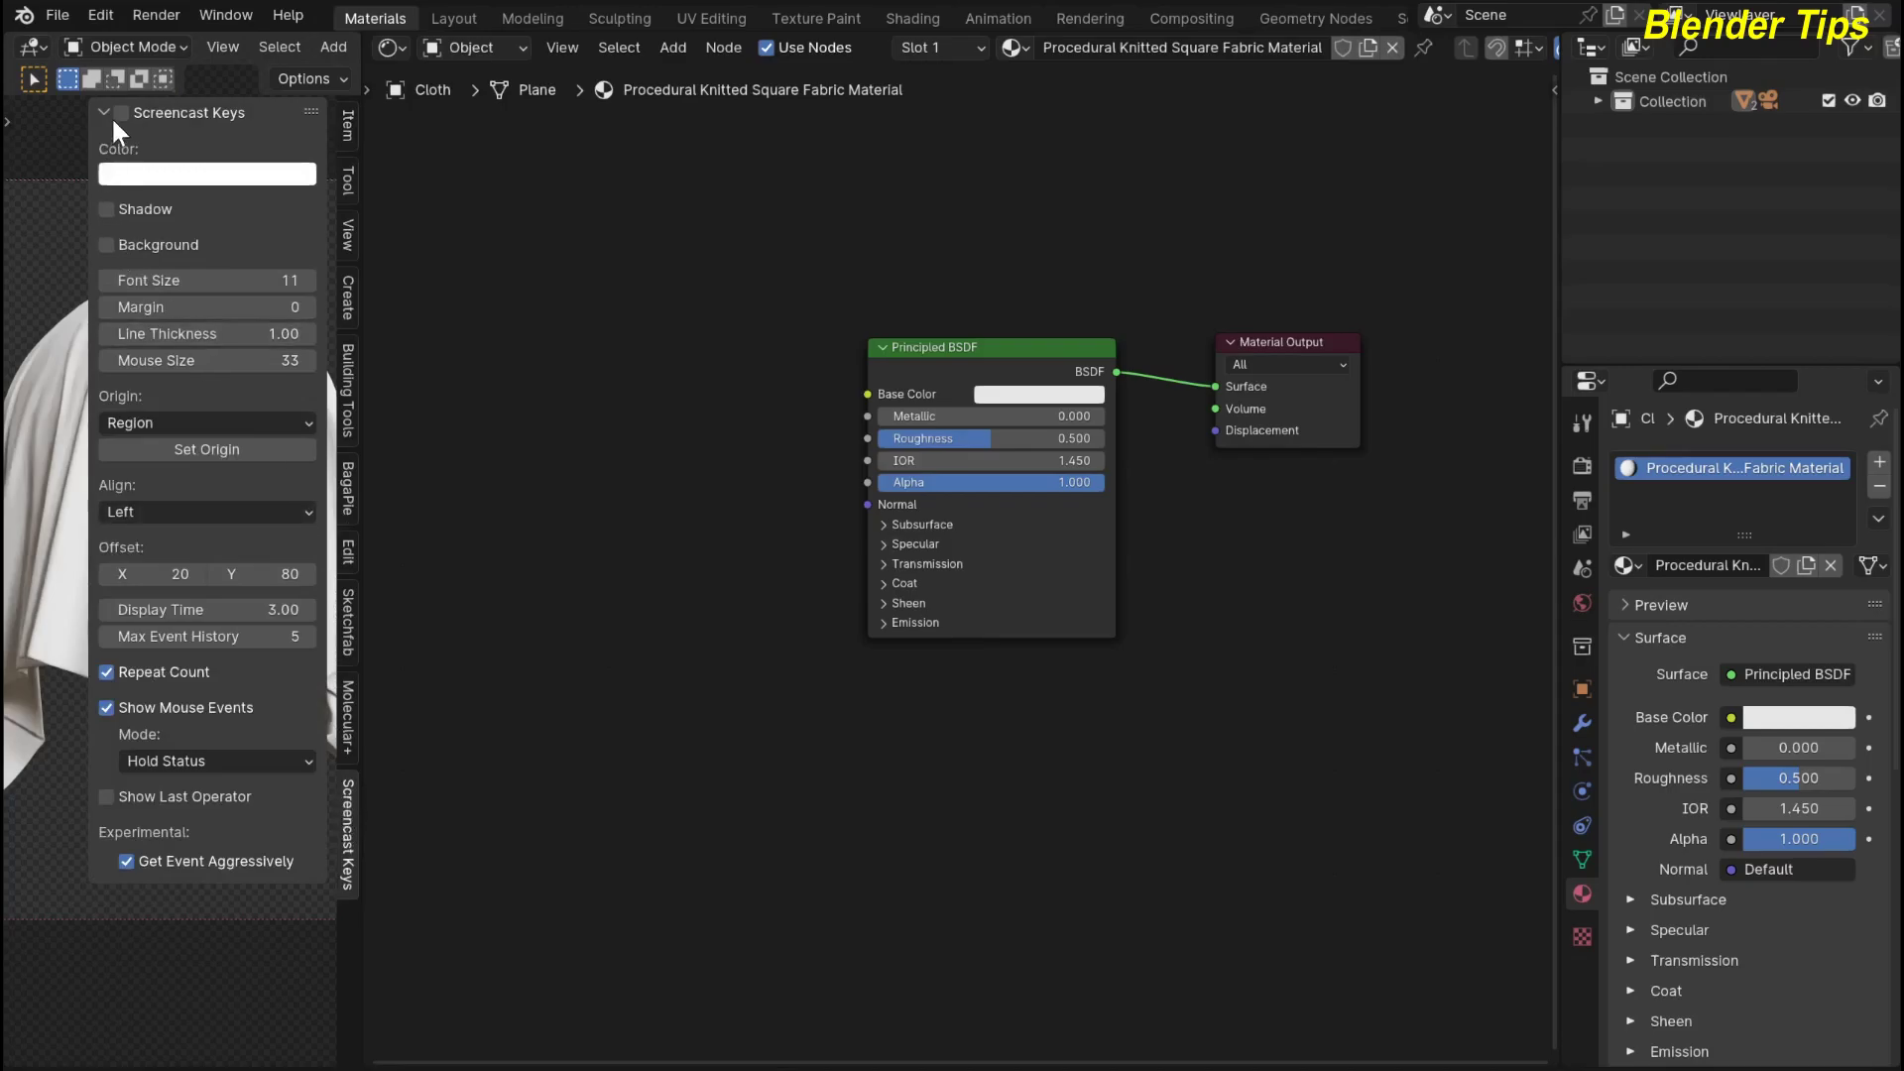
key("n")
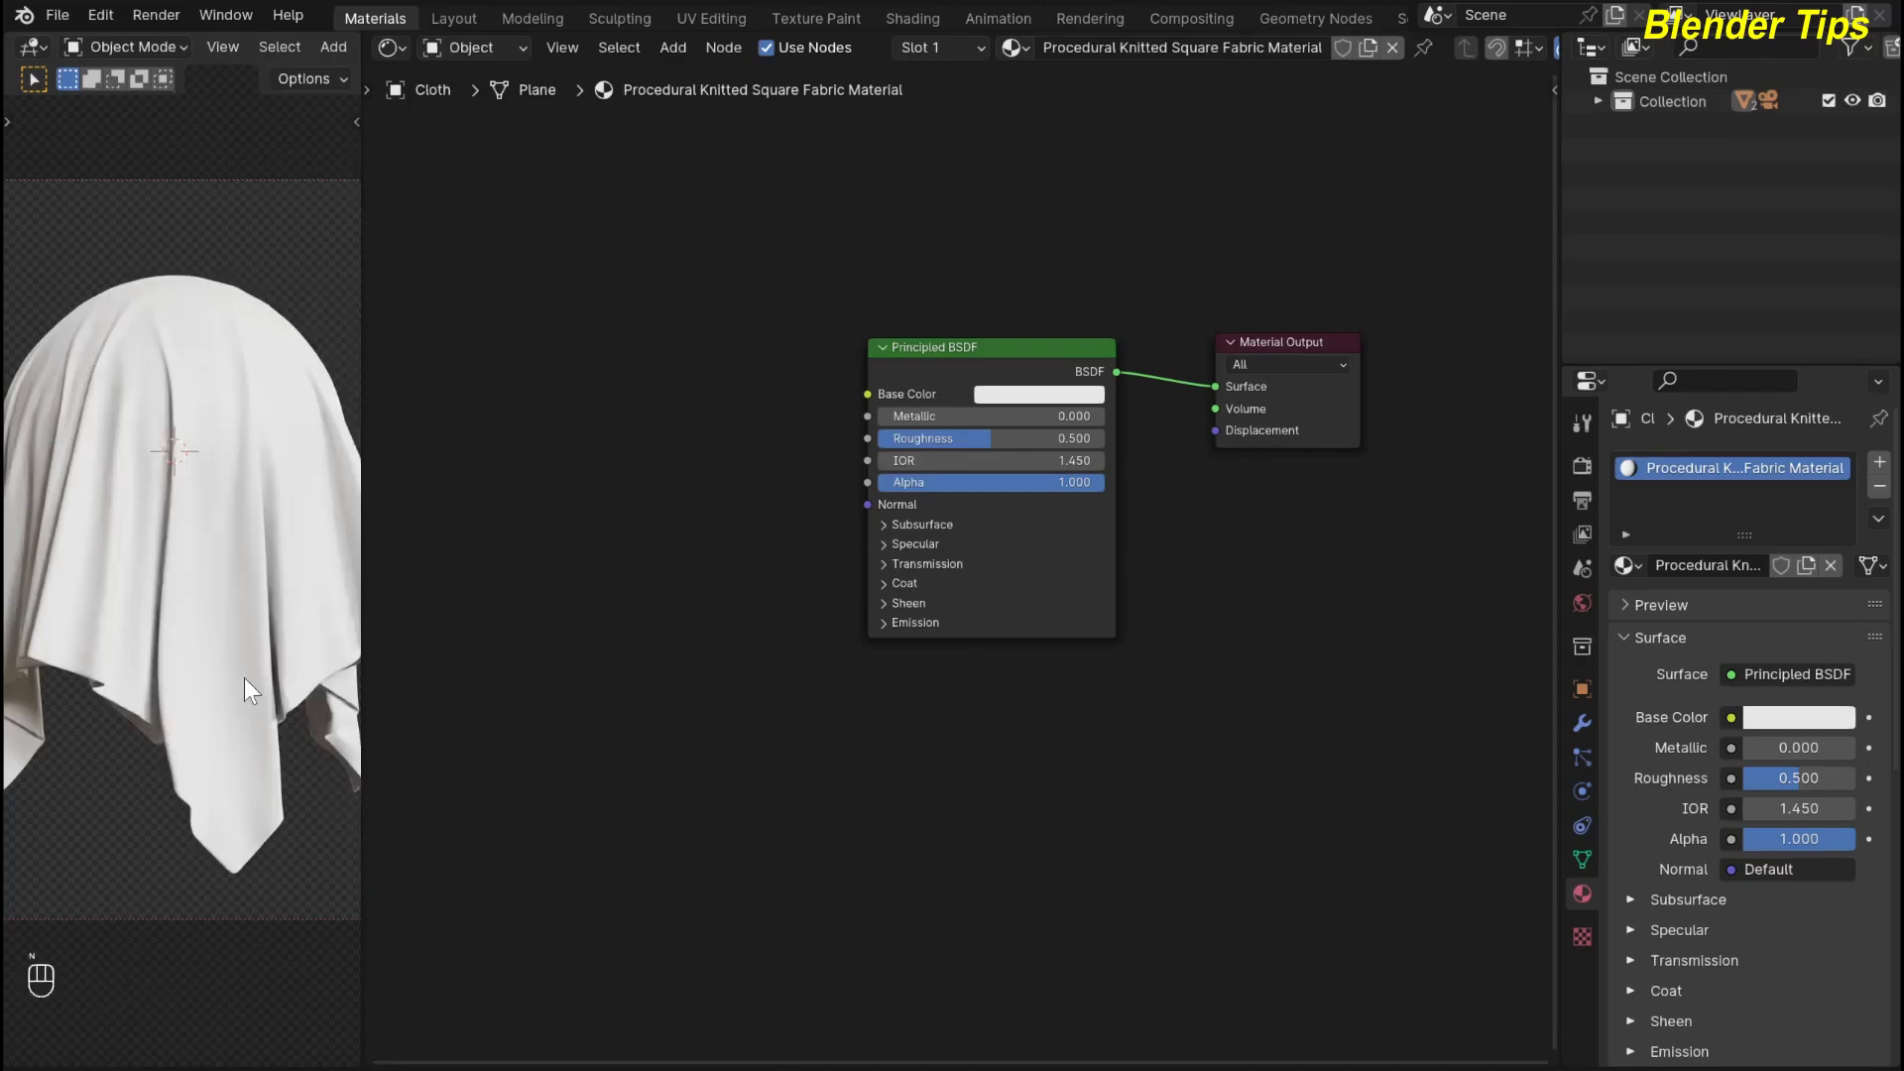
Add a Magic Texture node to the material, placed well before the Principled BSDF
scroll(740, 608, "up", 2)
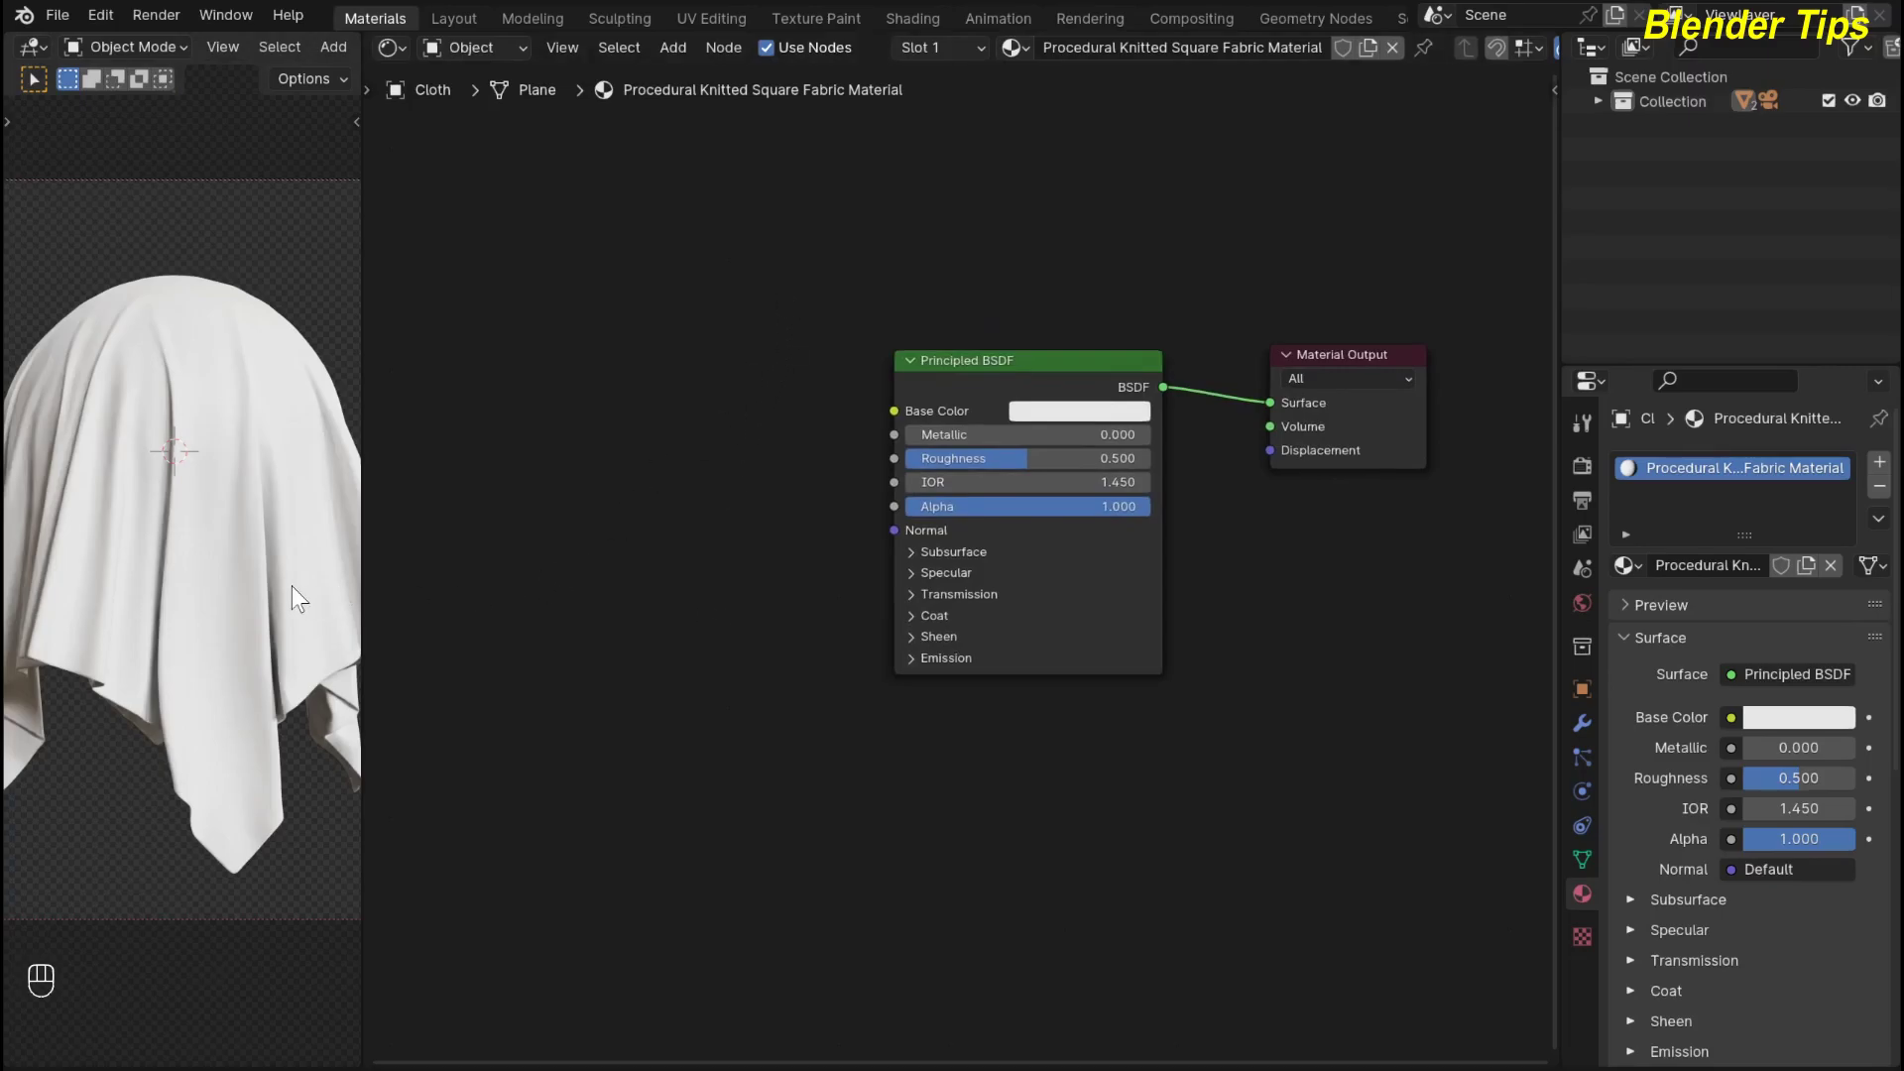
scroll(671, 640, "down", 2)
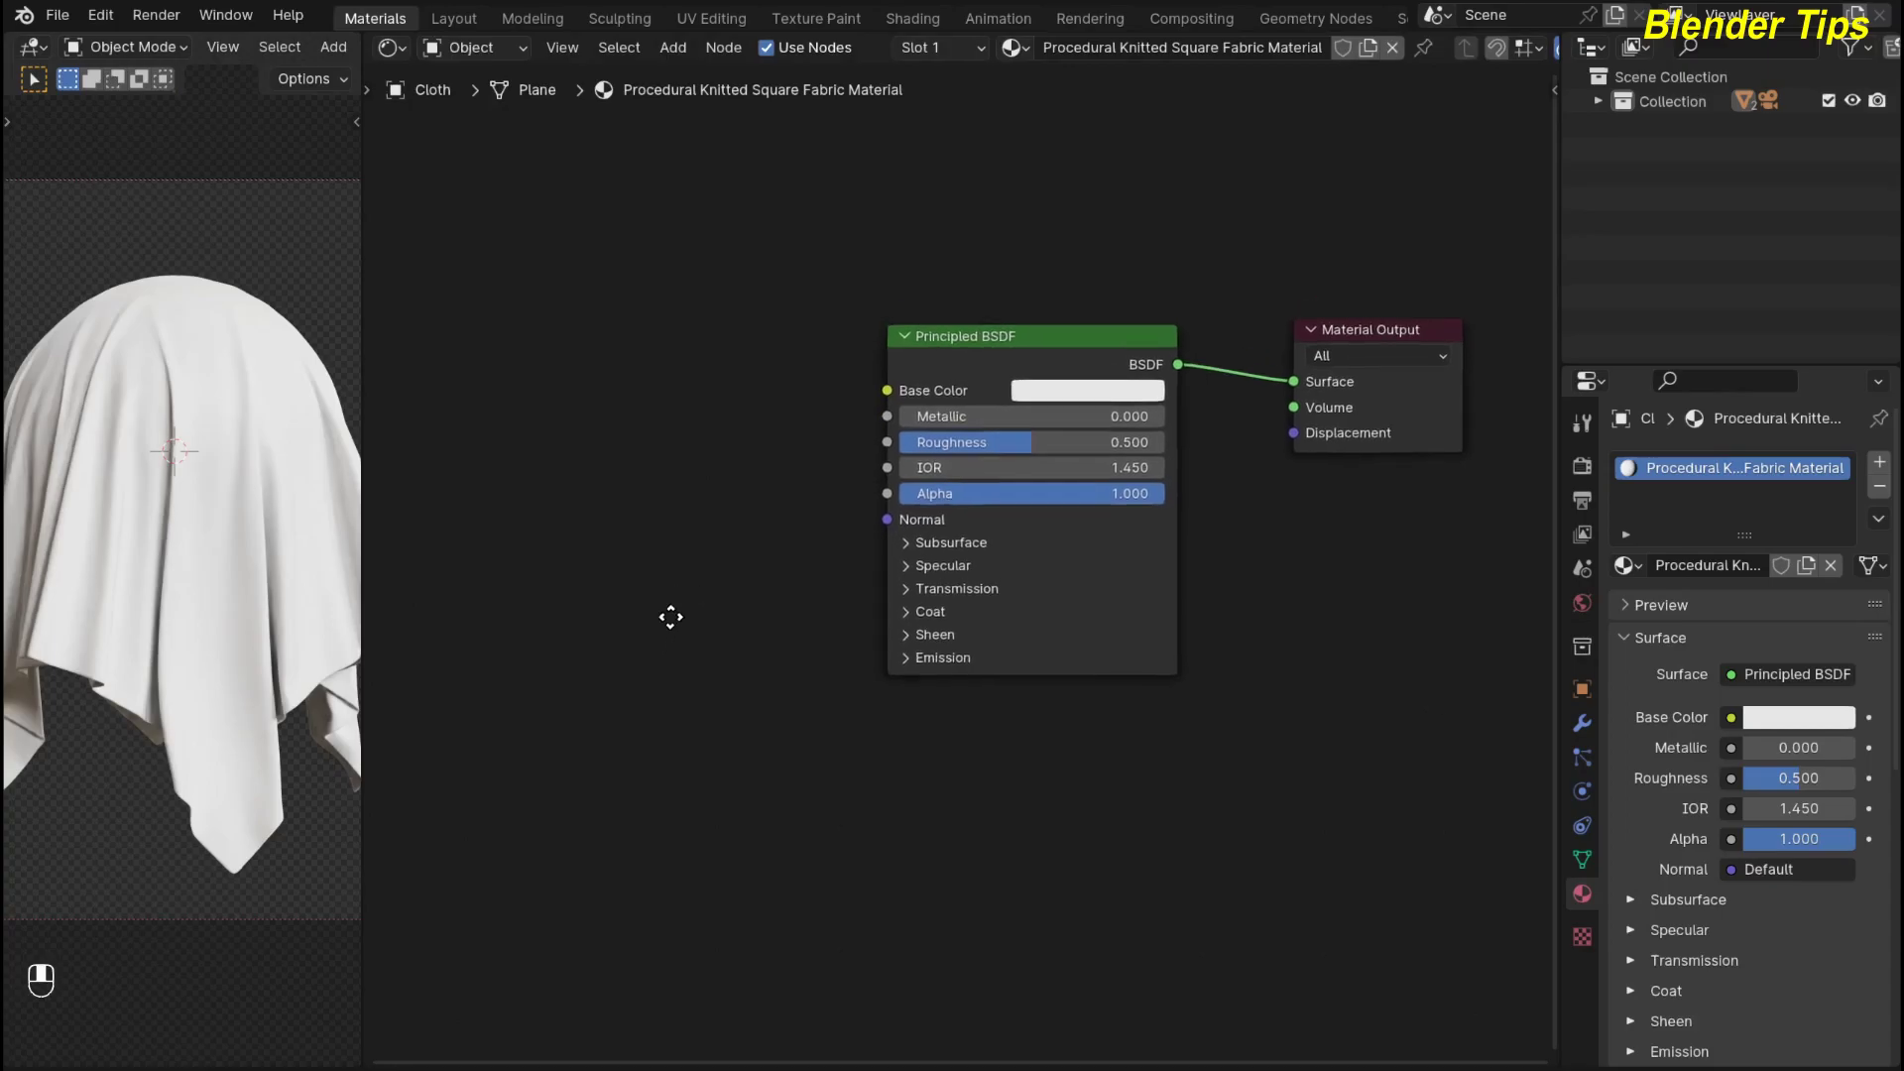
key("shift+a")
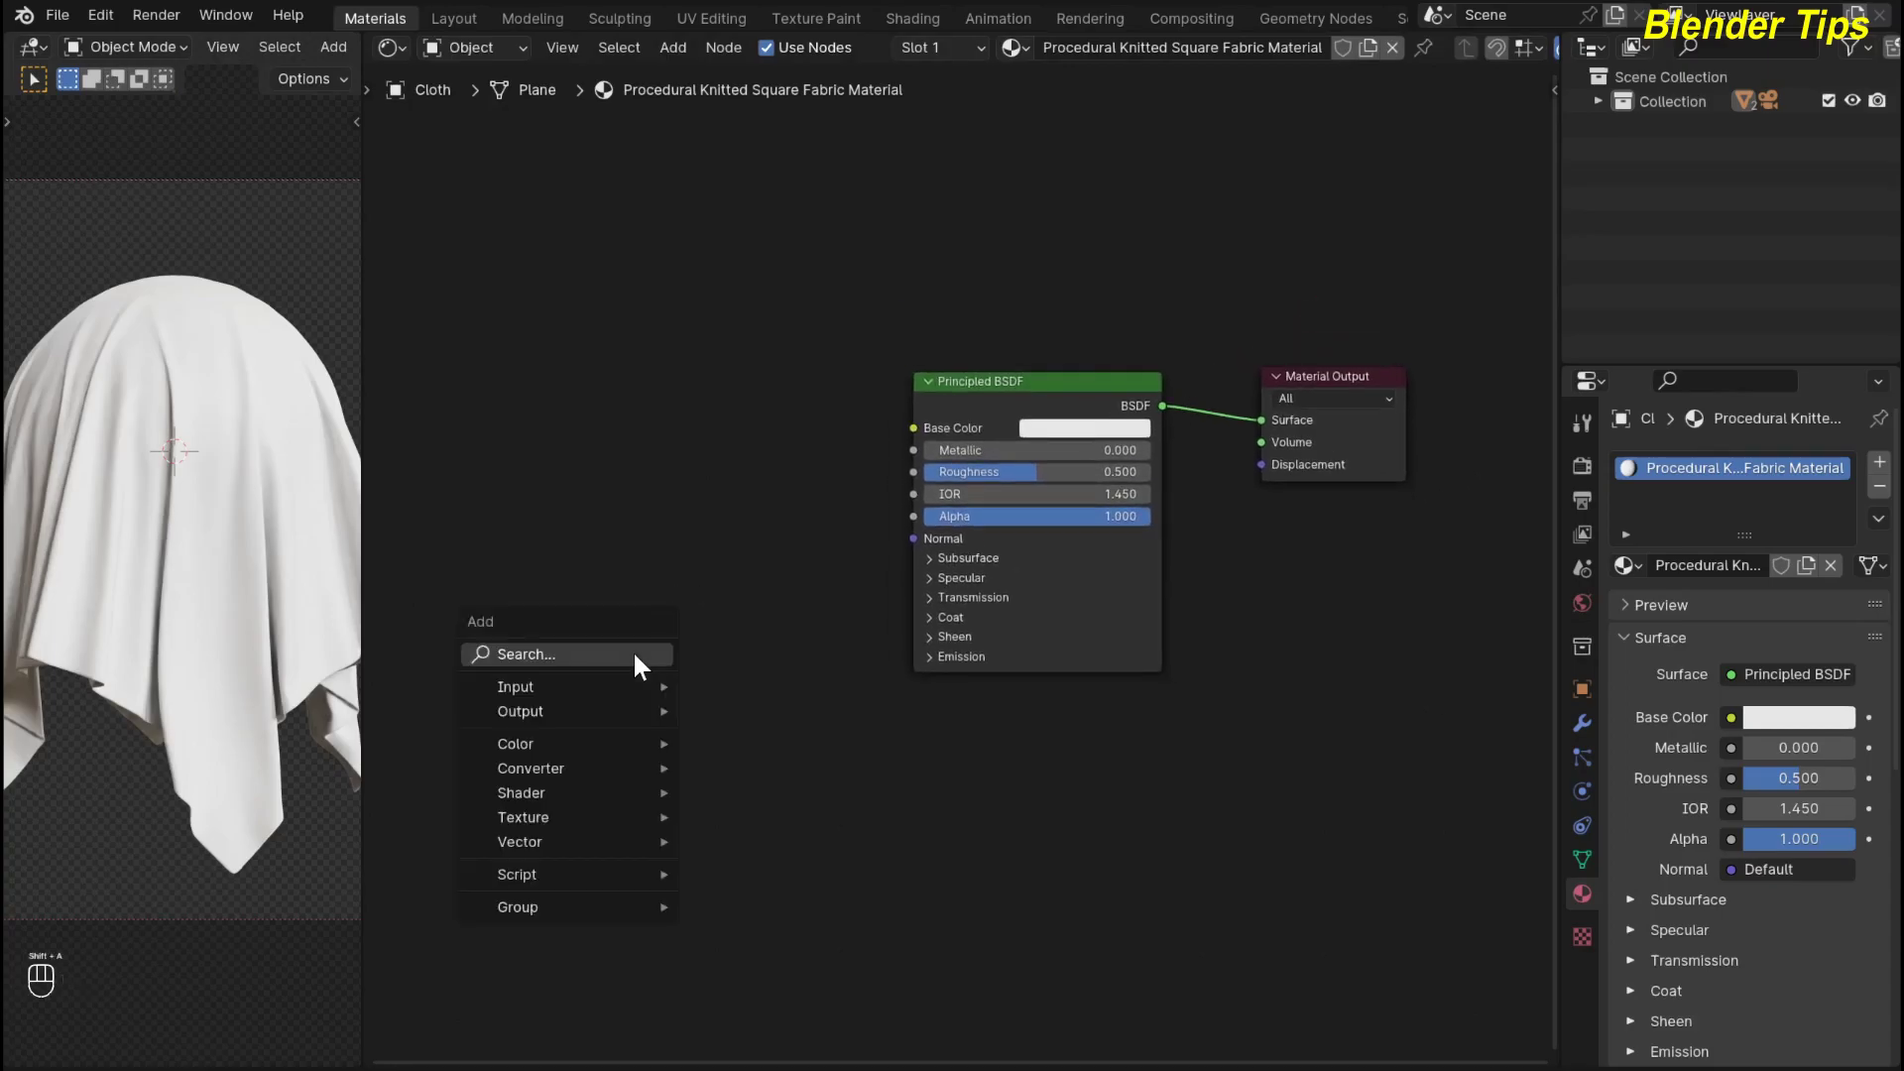
left_click(635, 655)
type("magi")
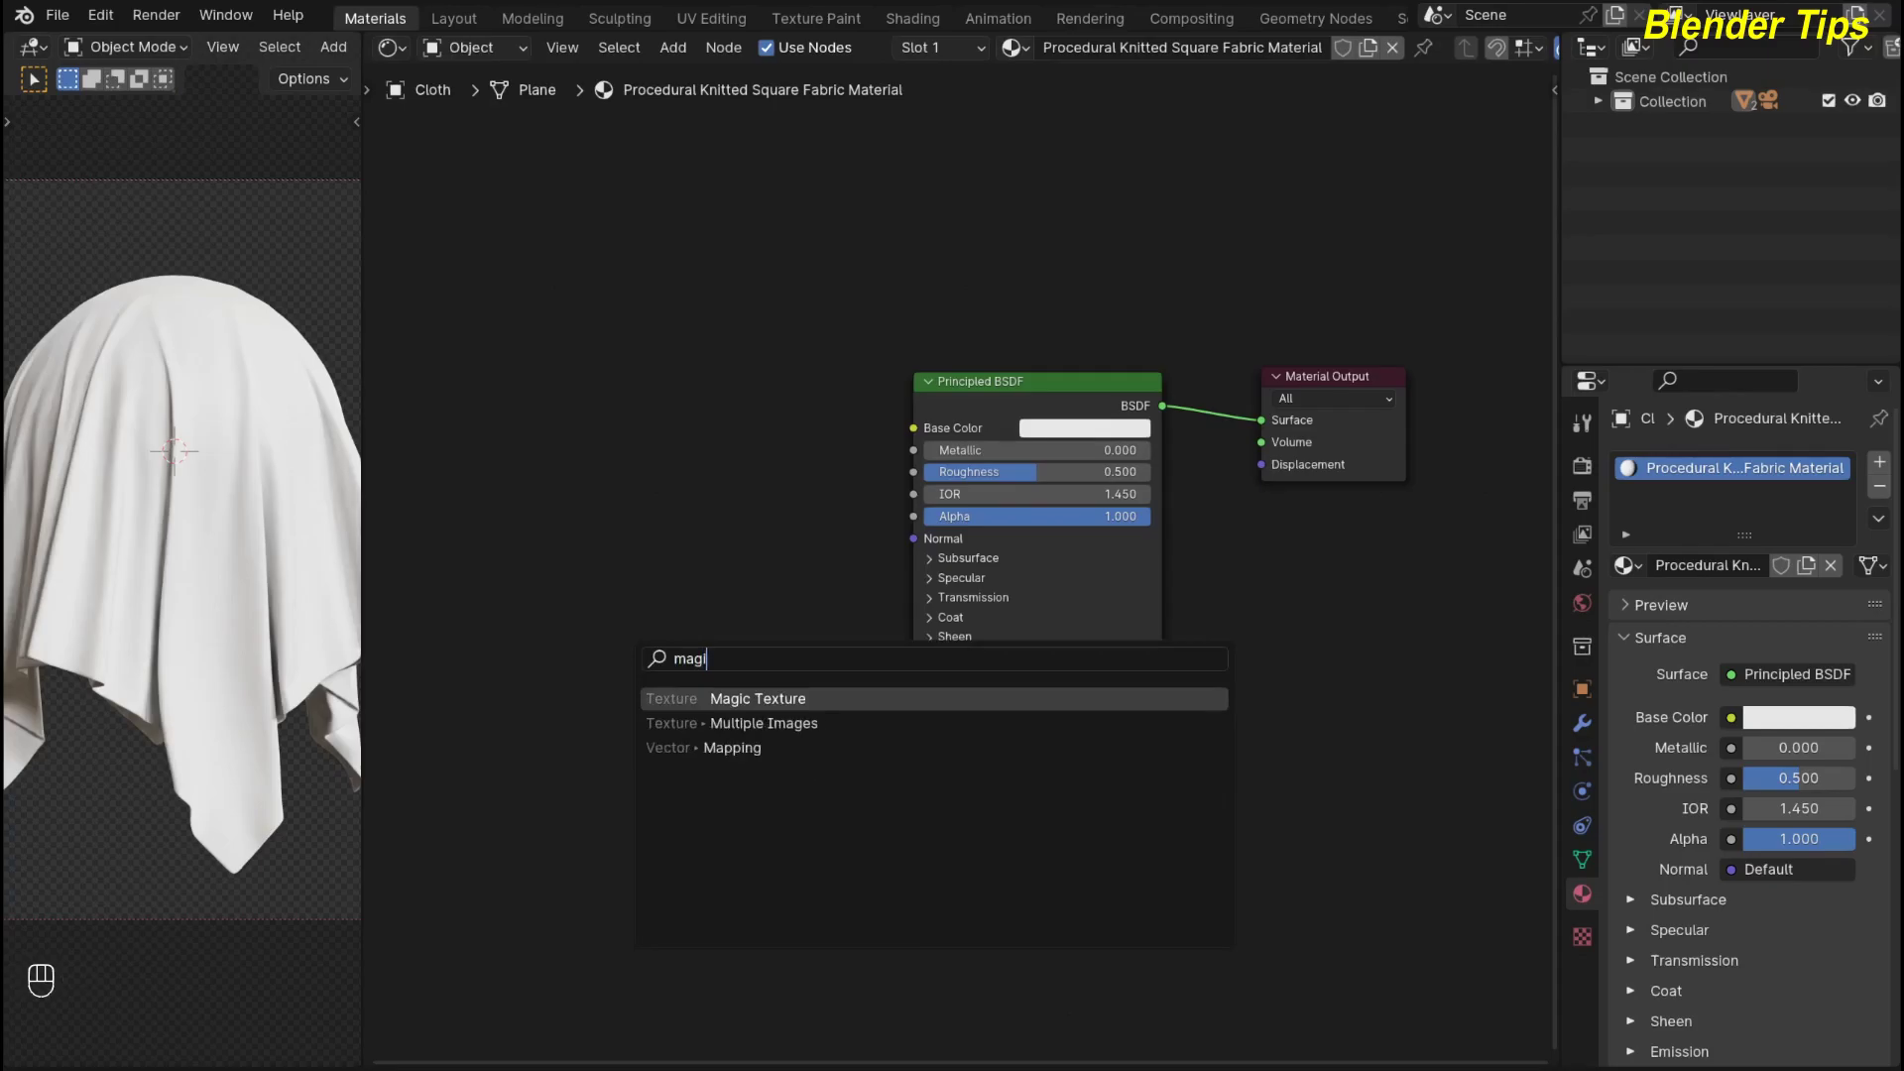
key("Return")
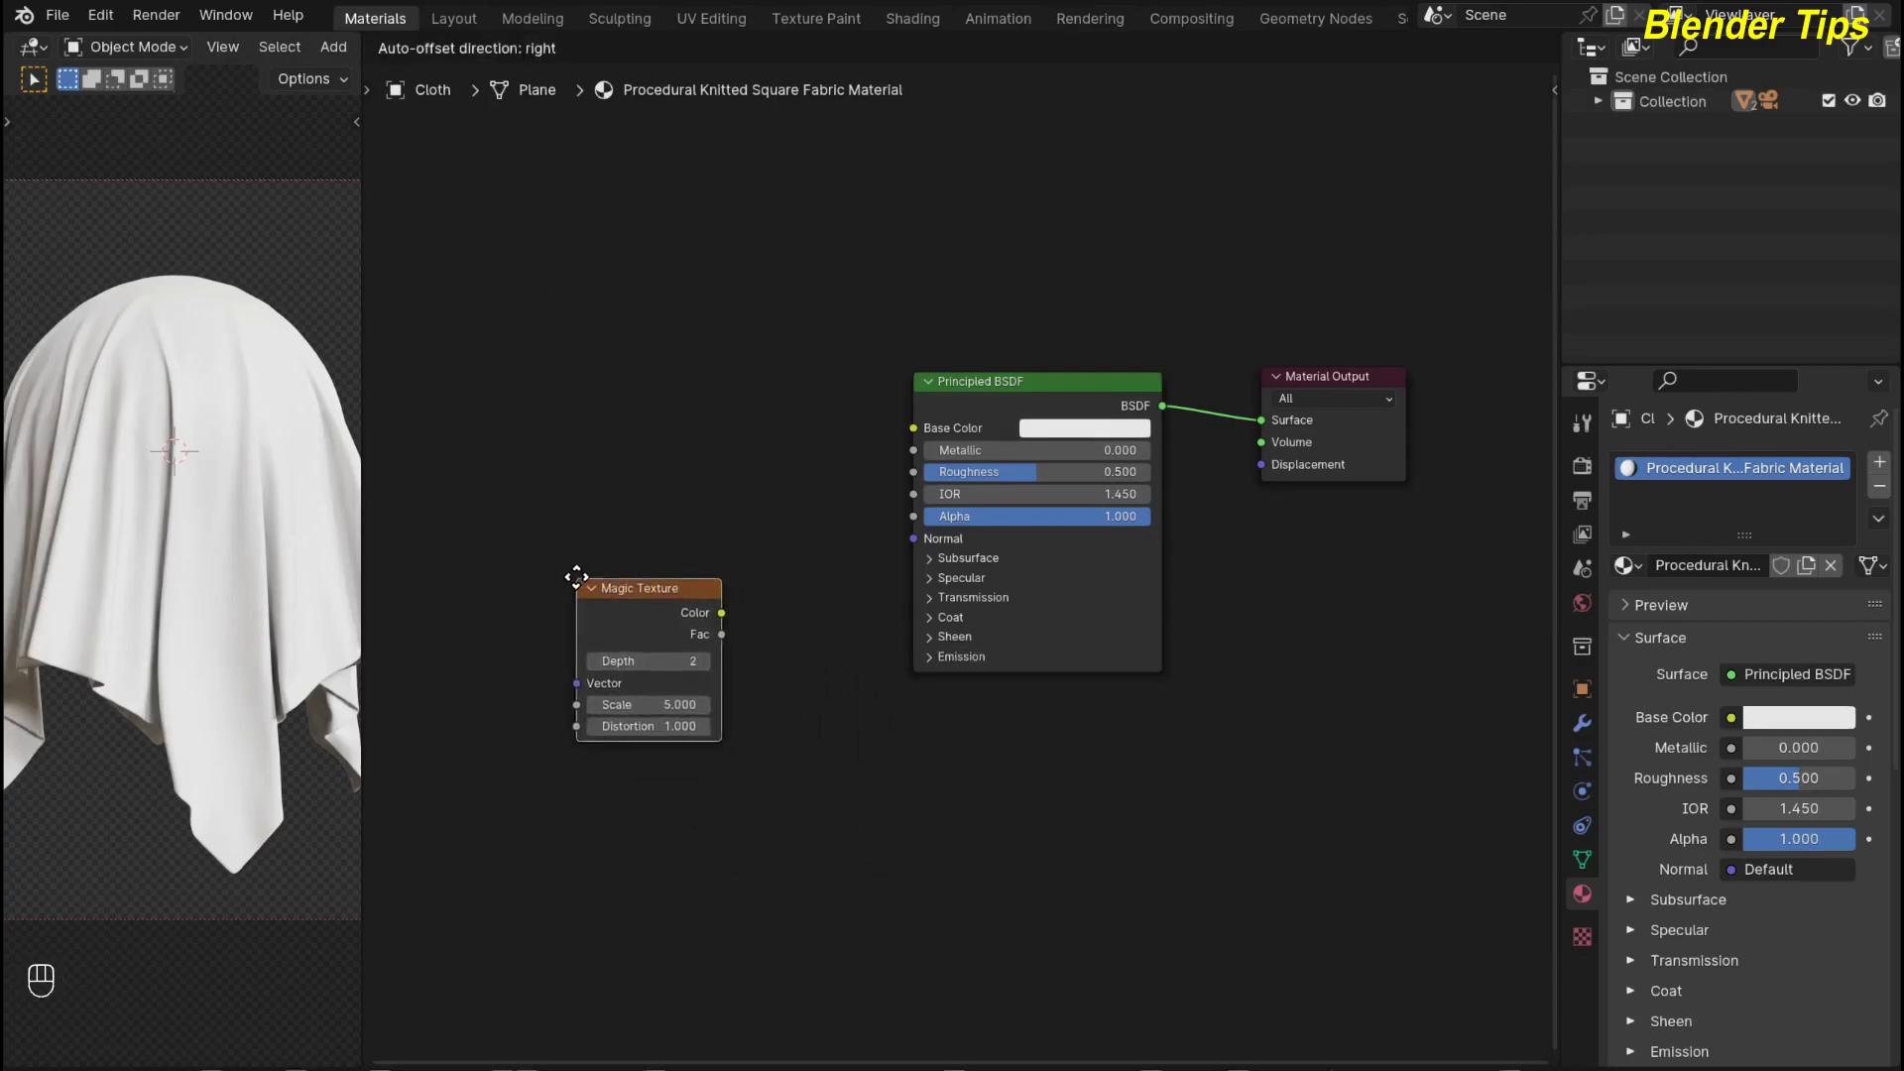
left_click(438, 530)
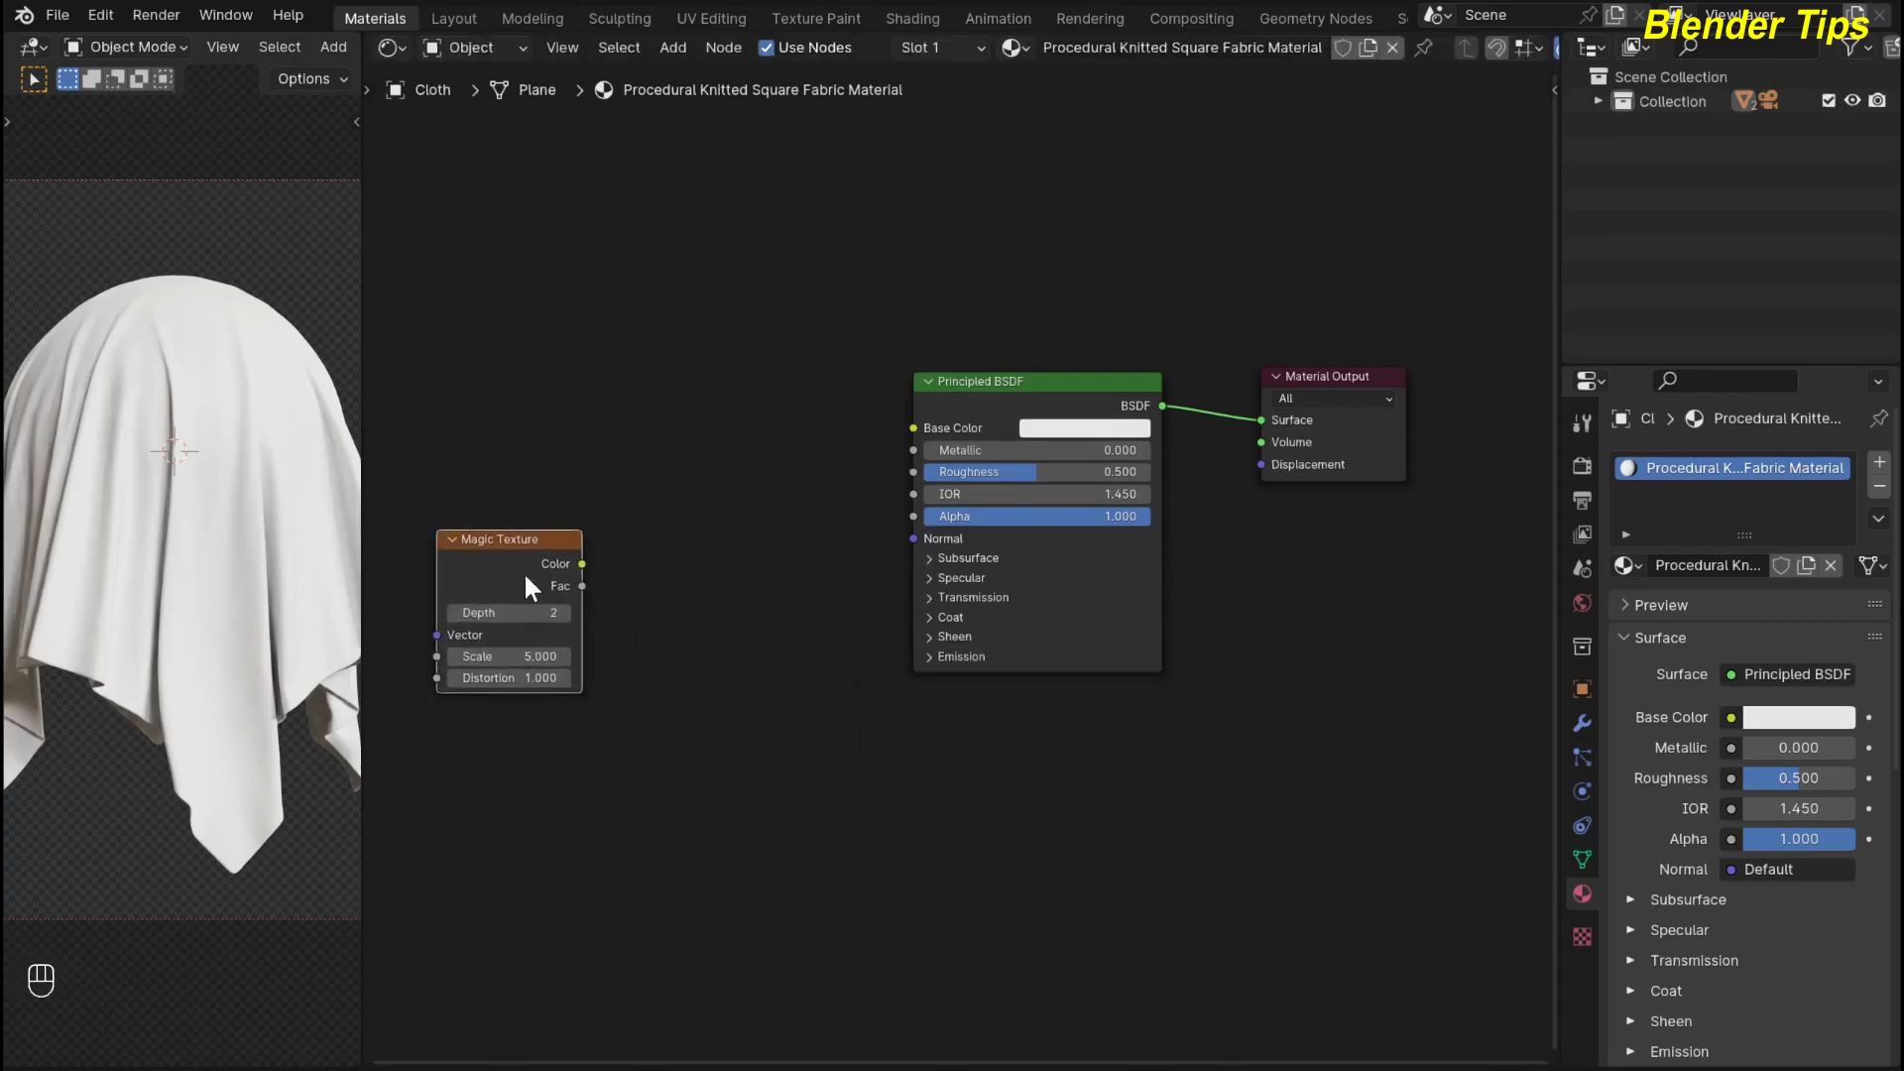
Add Texture Coordinate and Mapping nodes to the Magic Texture and feed the UV output into the Mapping node's Vector
key("Home")
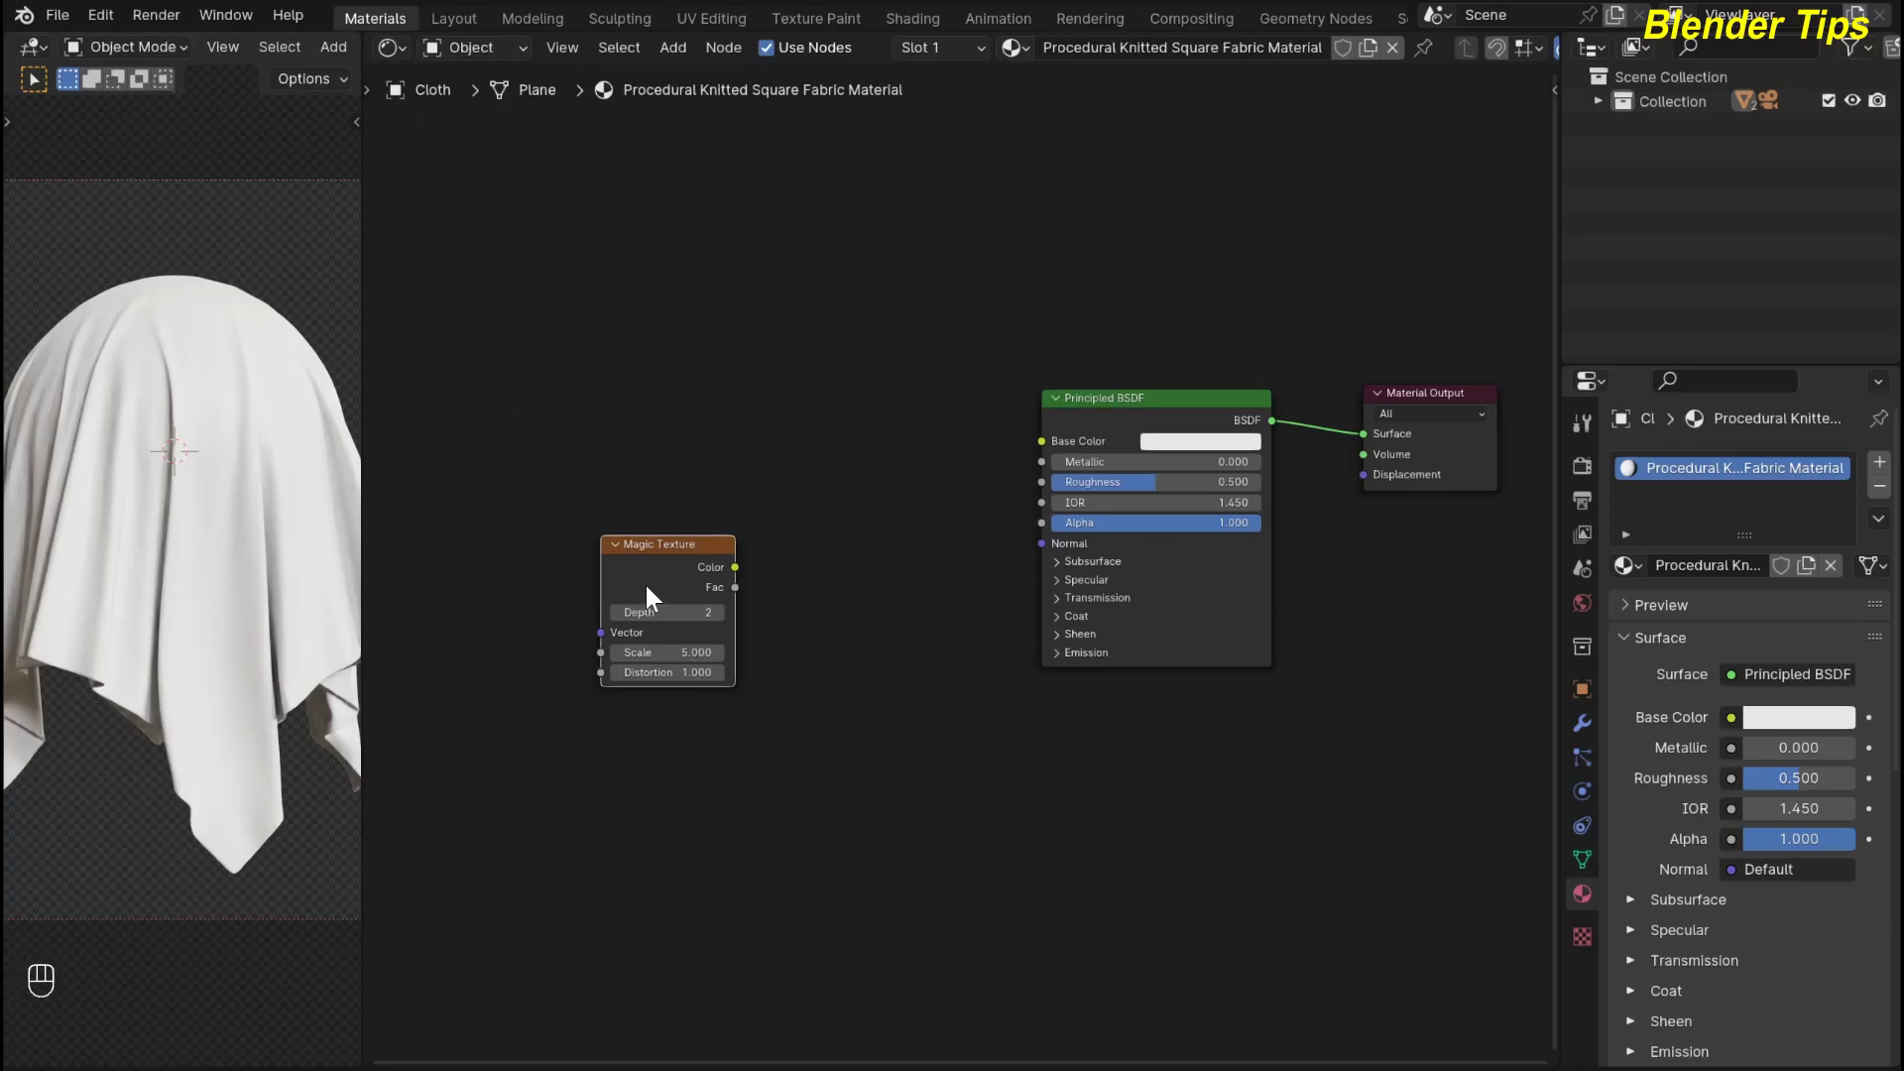
key("ctrl+t")
middle_click_drag(695, 779, 889, 817)
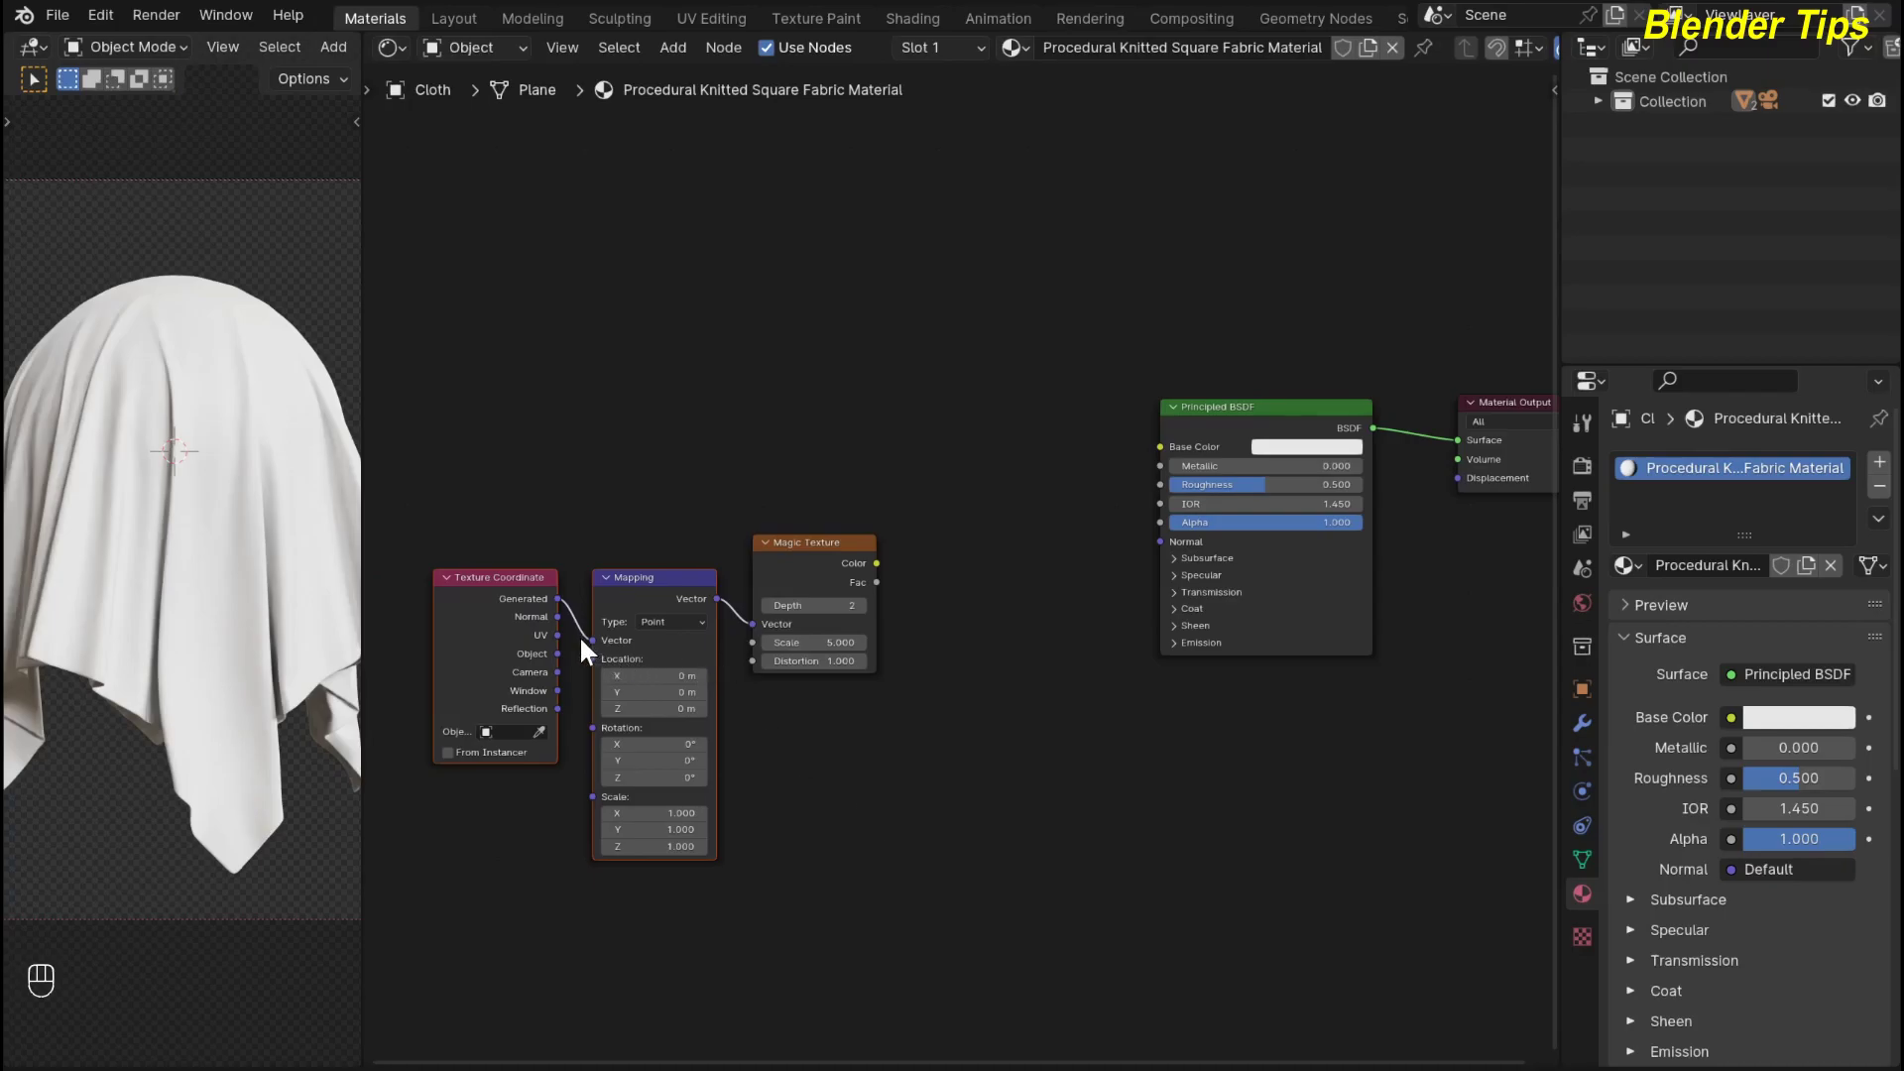
left_click_drag(593, 640, 593, 641)
scroll(798, 704, "up", 1)
middle_click_drag(641, 607, 686, 626)
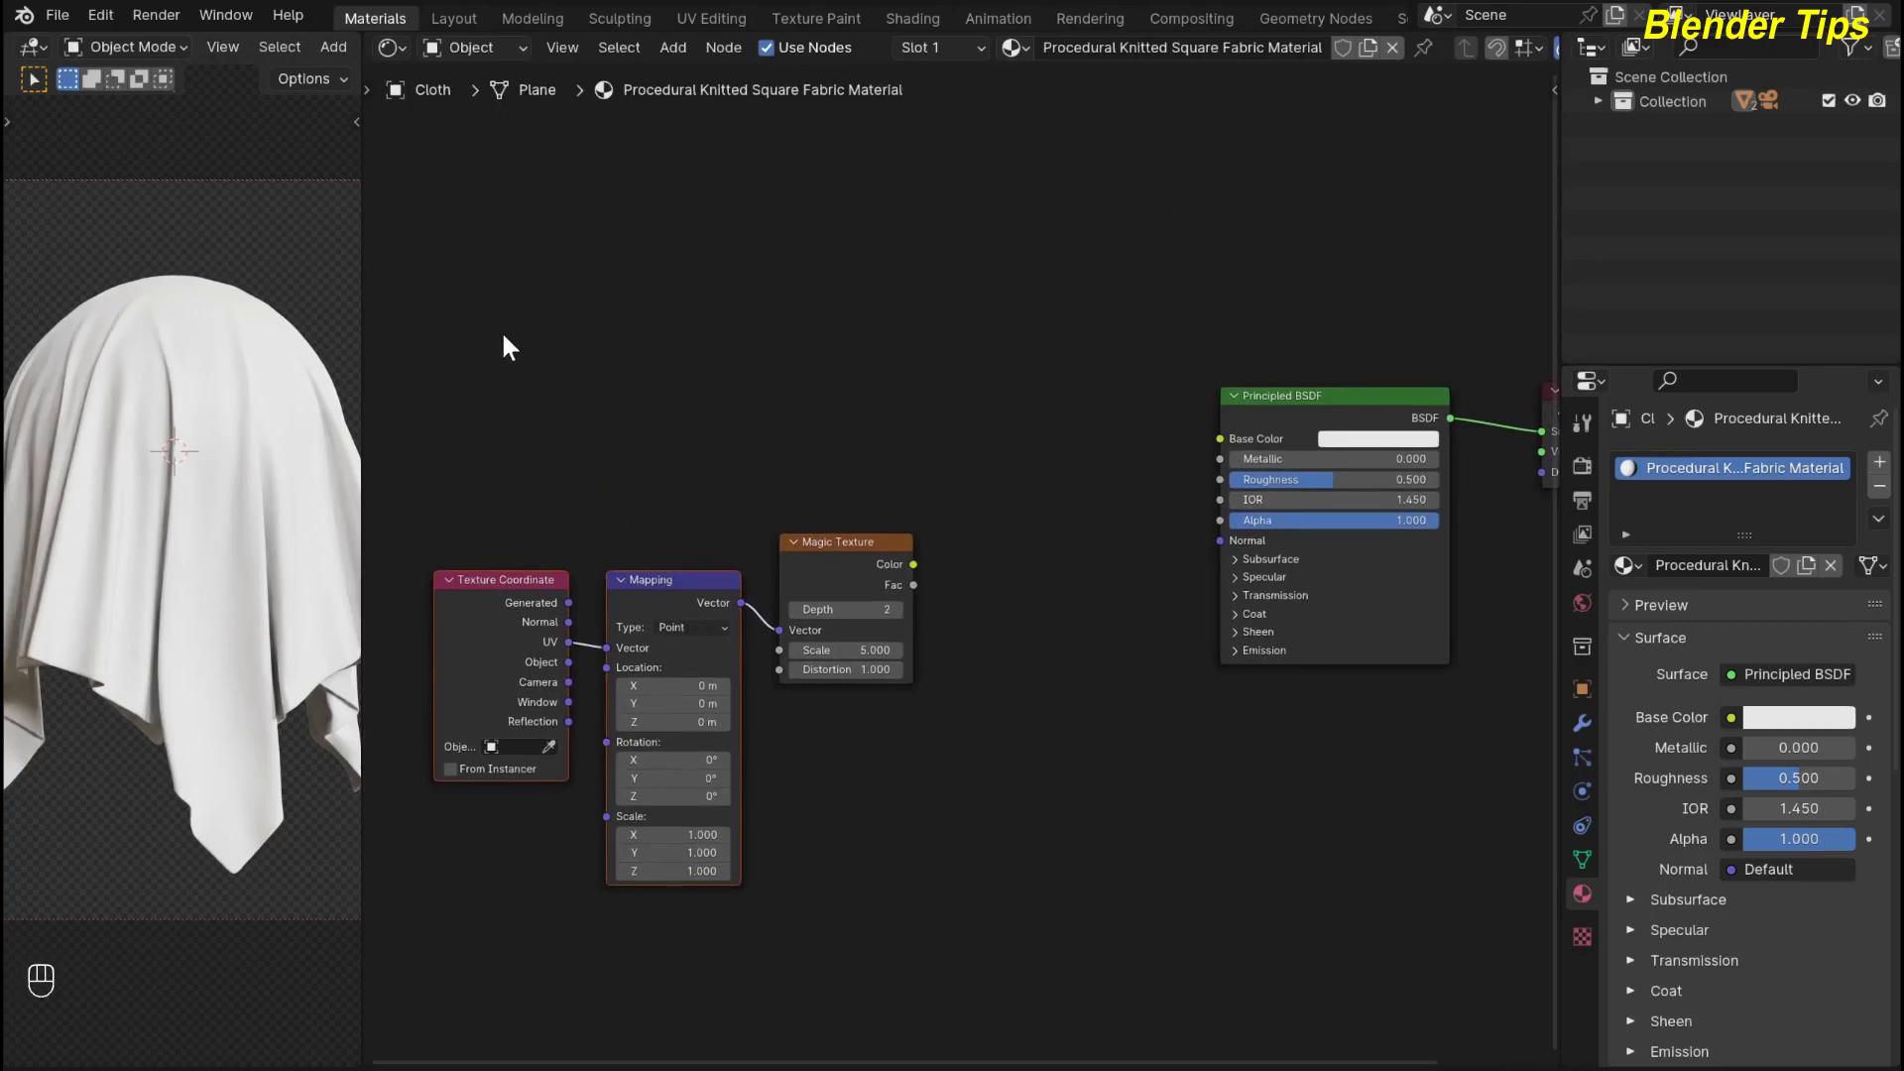
Search the add-on preferences for "node" to check that Node Wrangler is enabled, and close the preferences
left_click(103, 20)
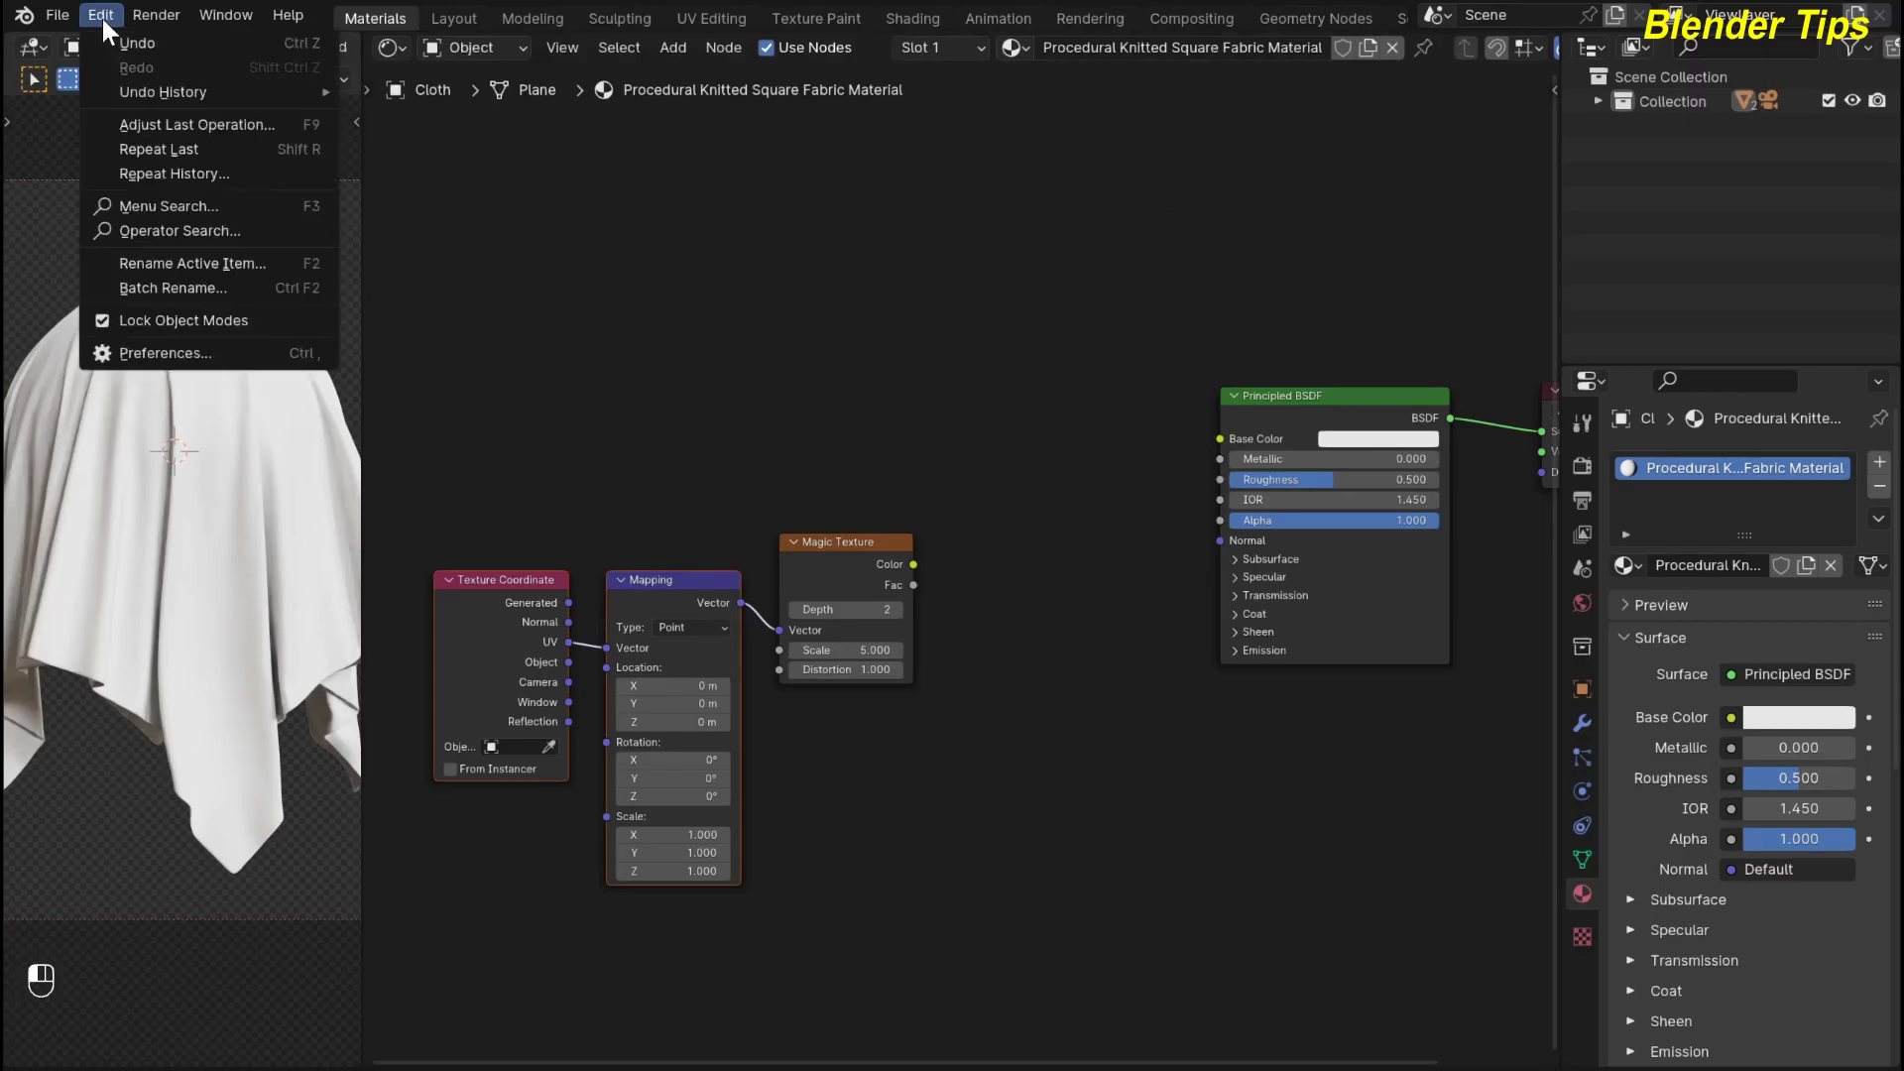
left_click(185, 348)
left_click(693, 67)
type("node")
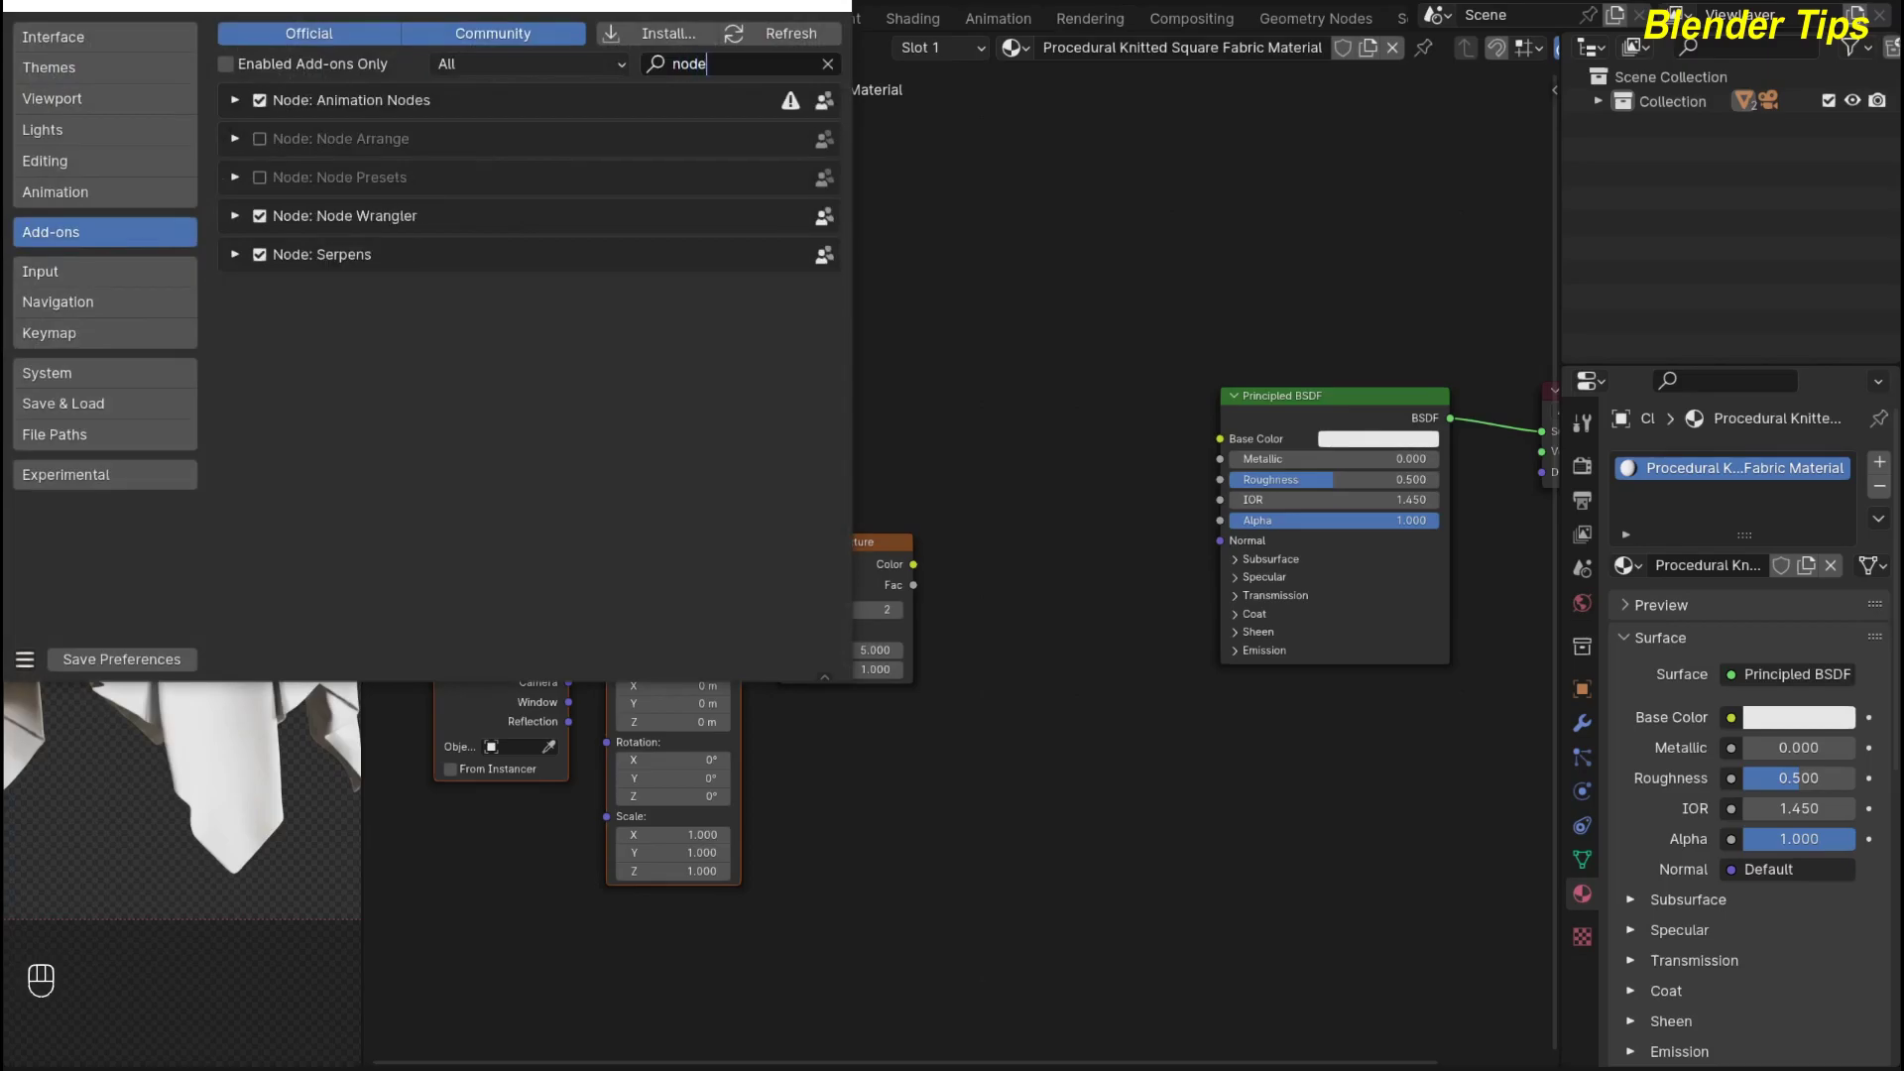
left_click(833, 8)
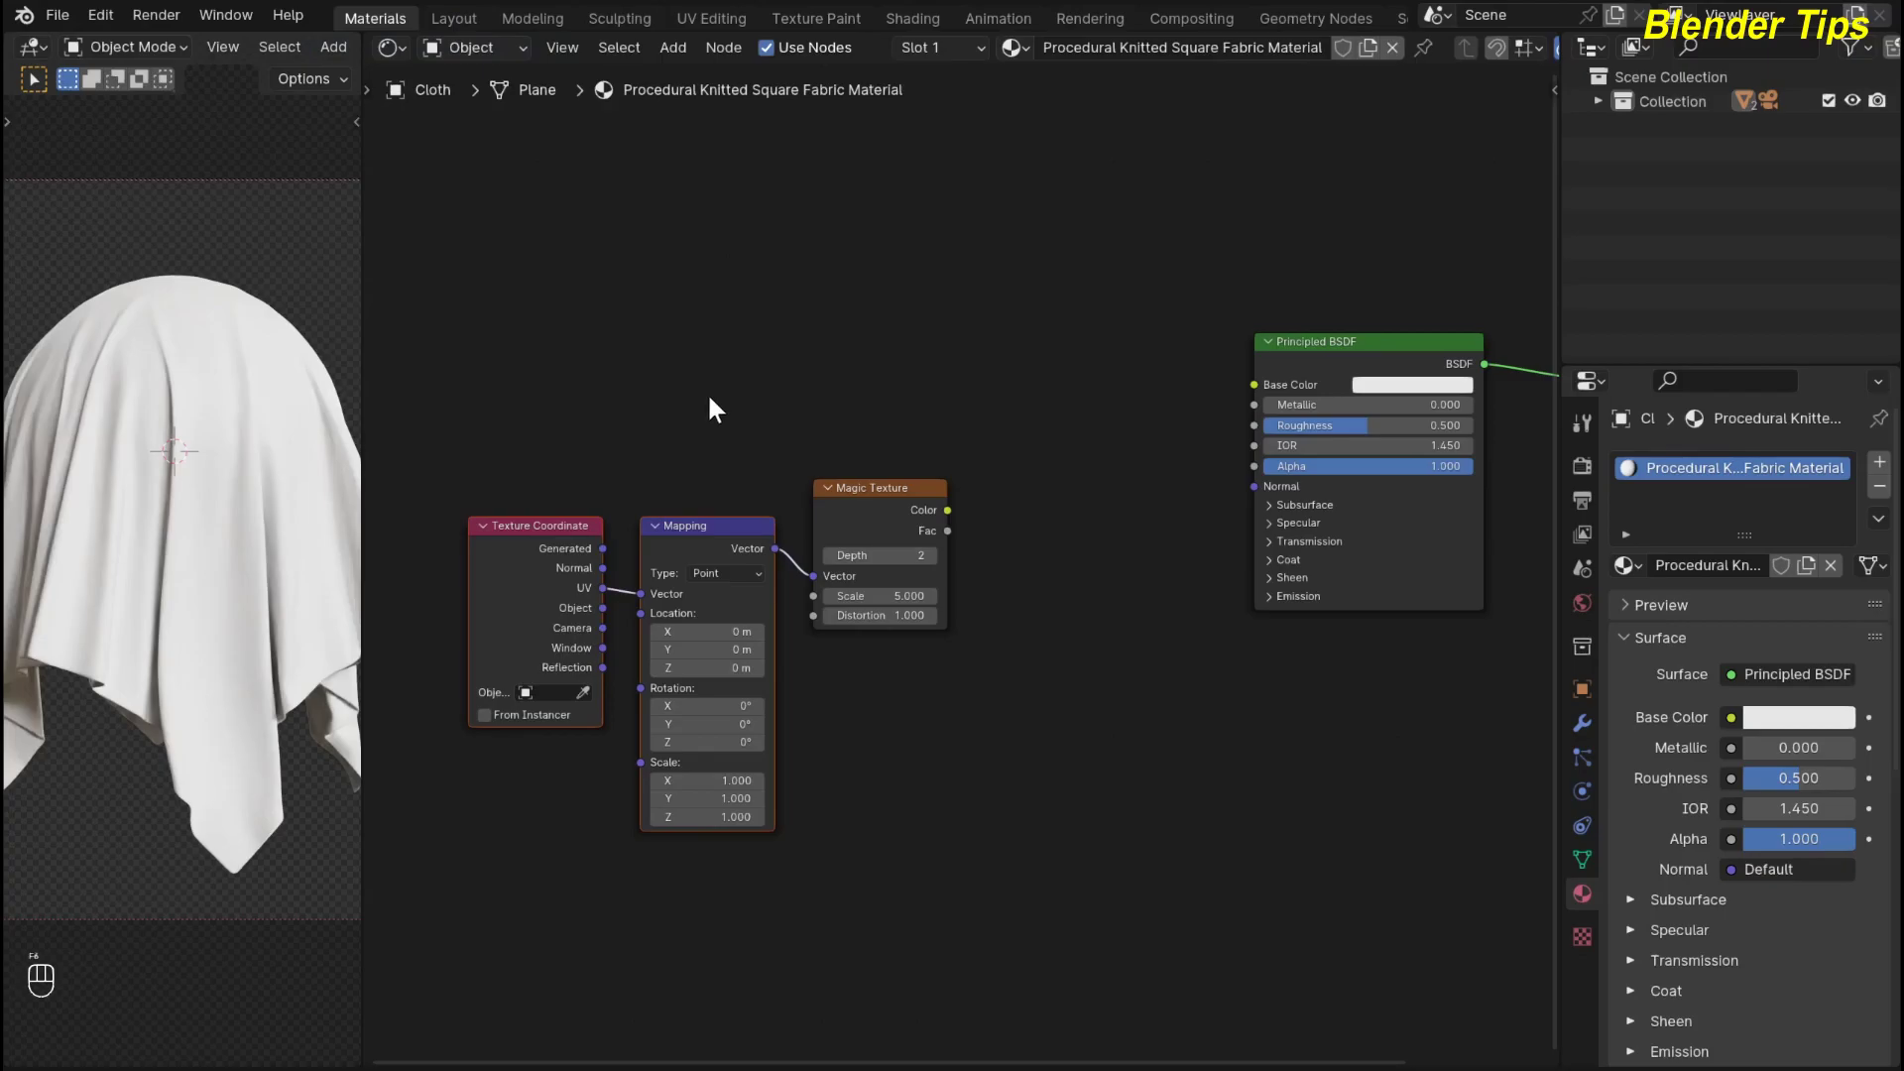
Preview the Magic Texture's color output directly on the draped cloth
scroll(804, 516, "up", 3)
left_click(806, 491)
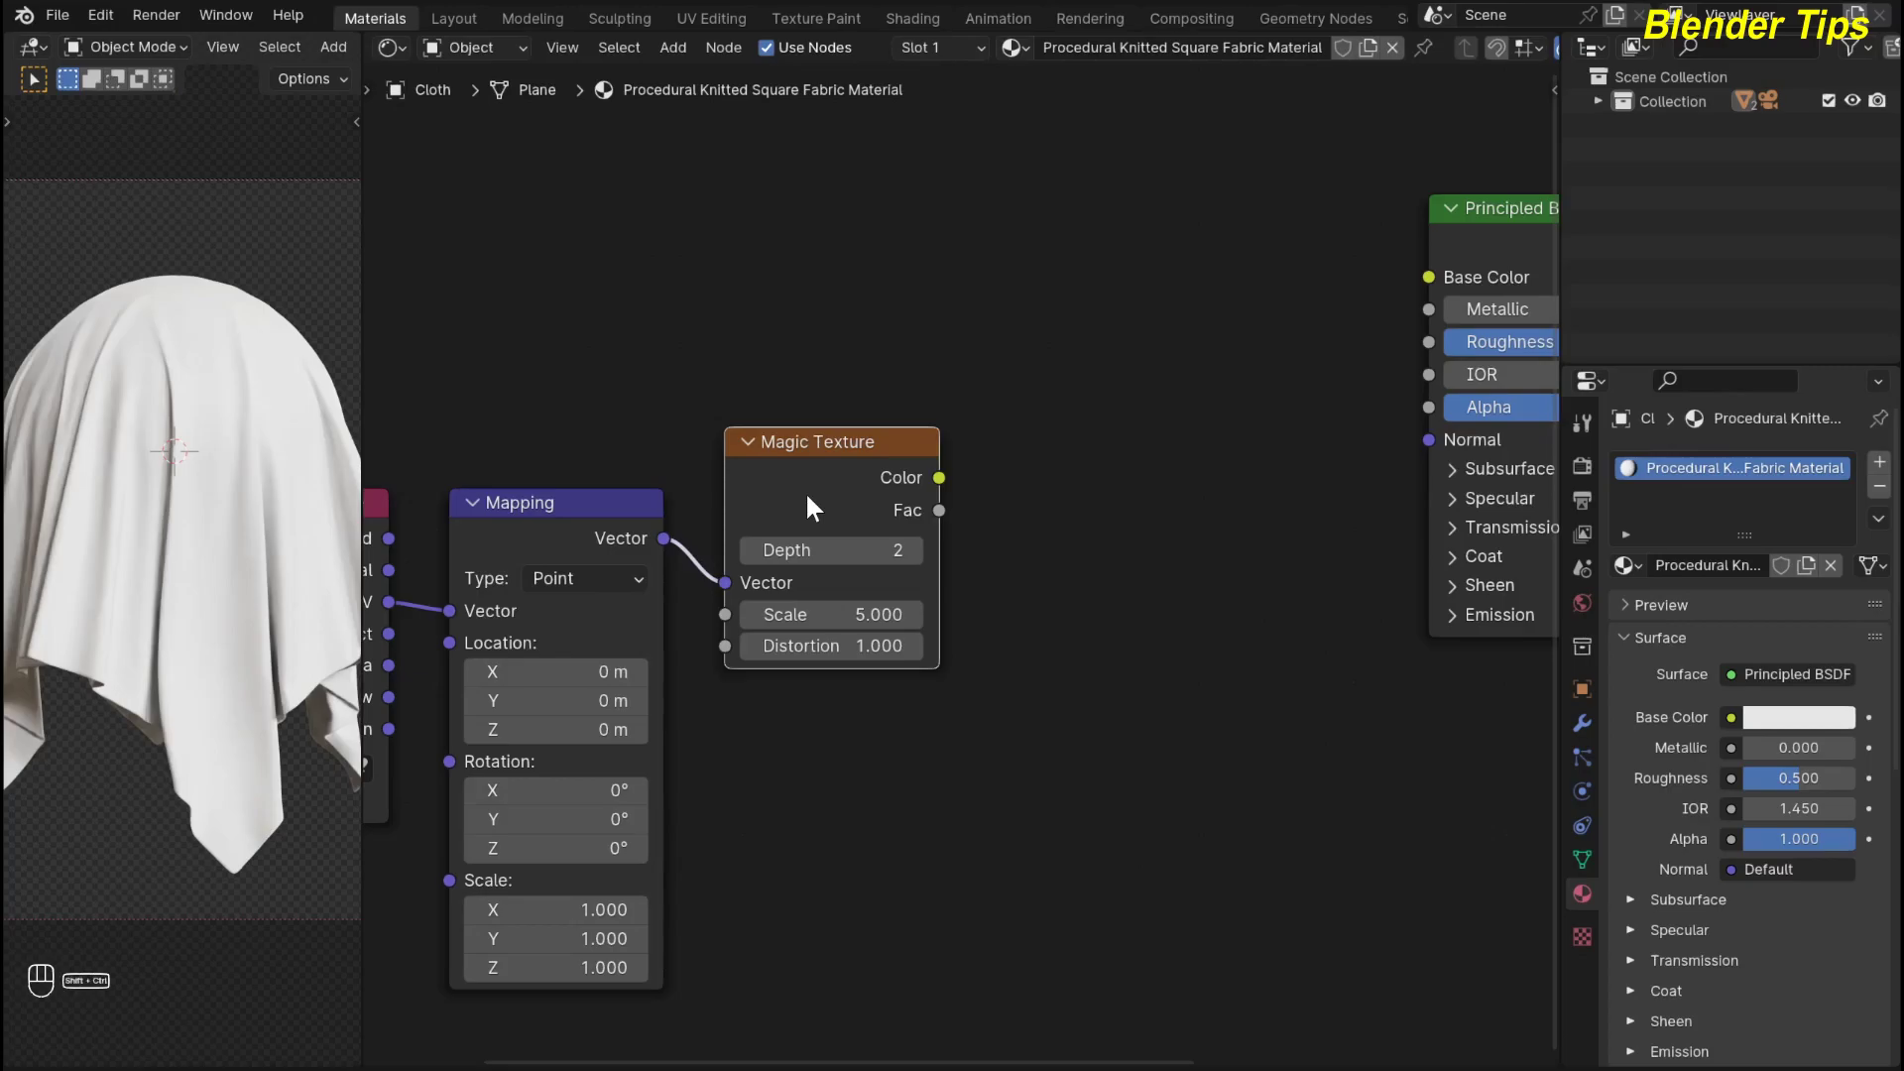
left_click(805, 491, "ctrl+shift")
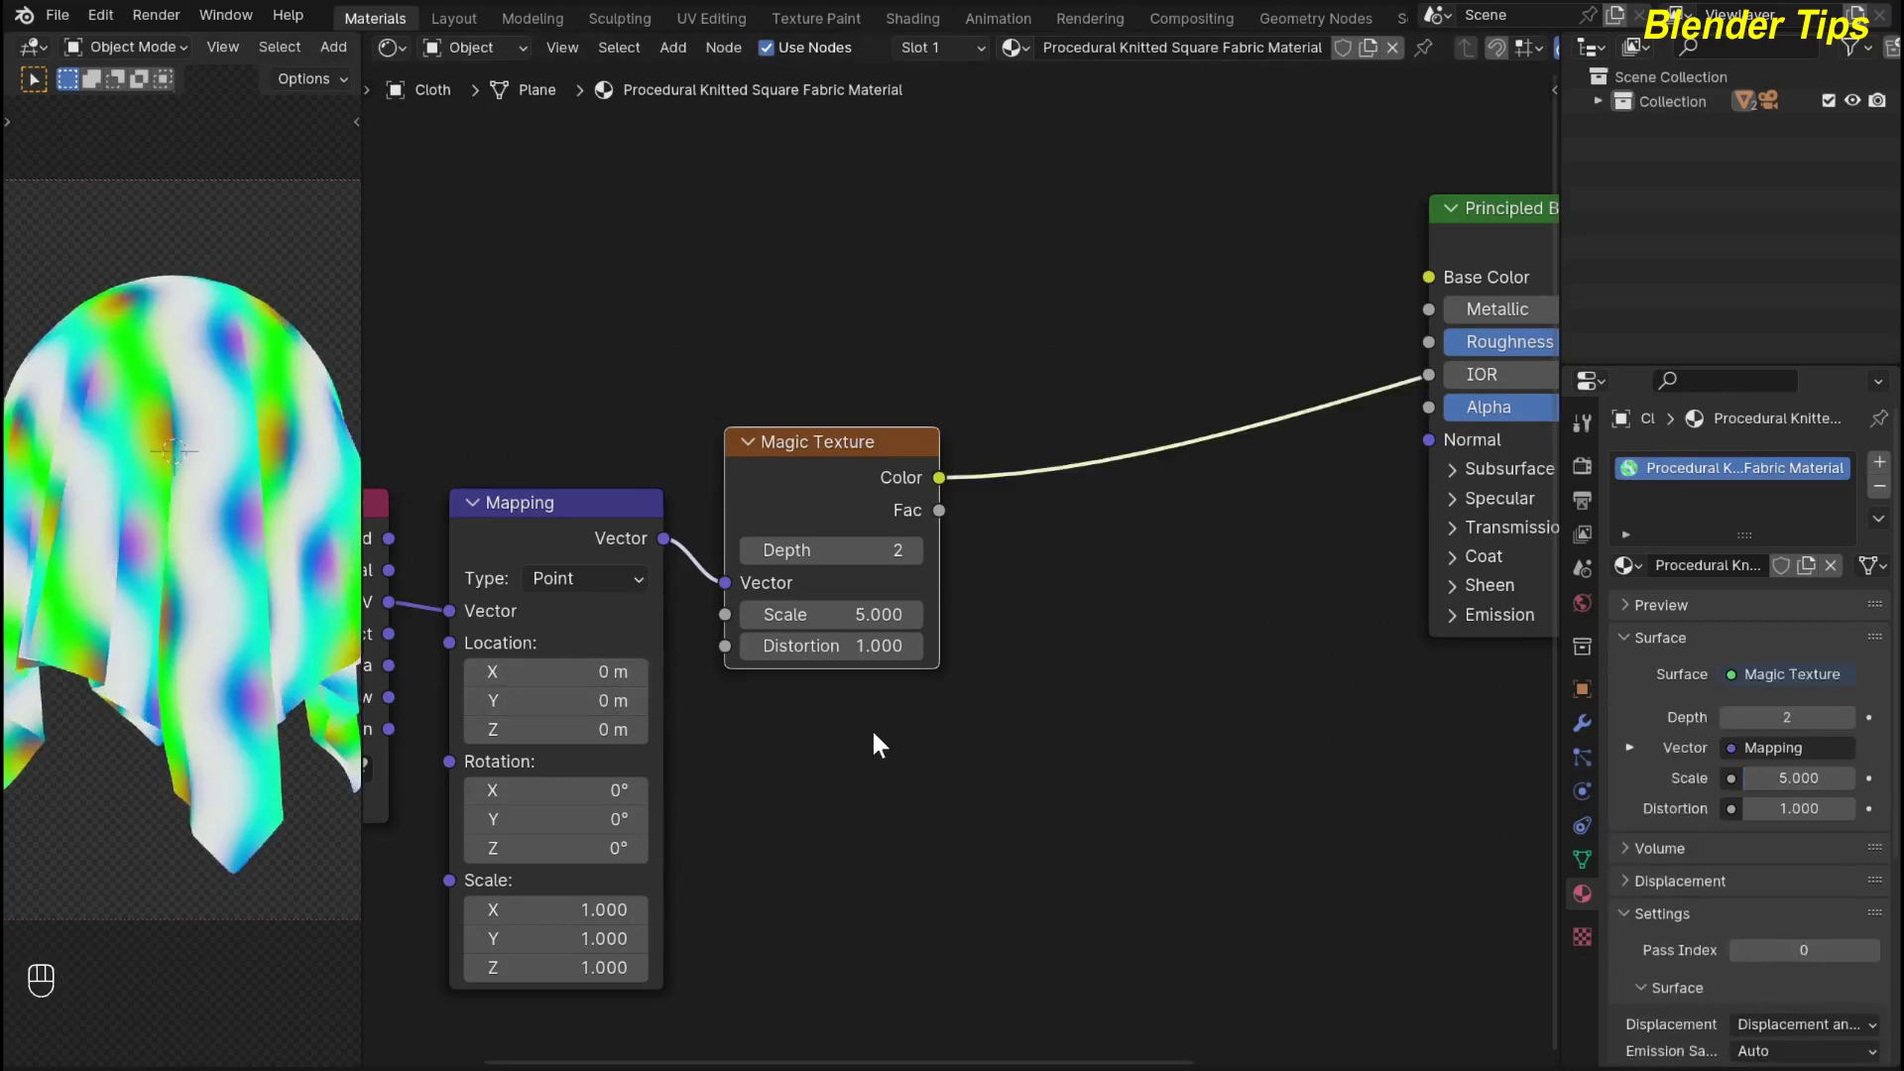
Set the Magic Texture's Scale to 300
scroll(877, 723, "down", 2)
middle_click_drag(878, 723, 924, 752)
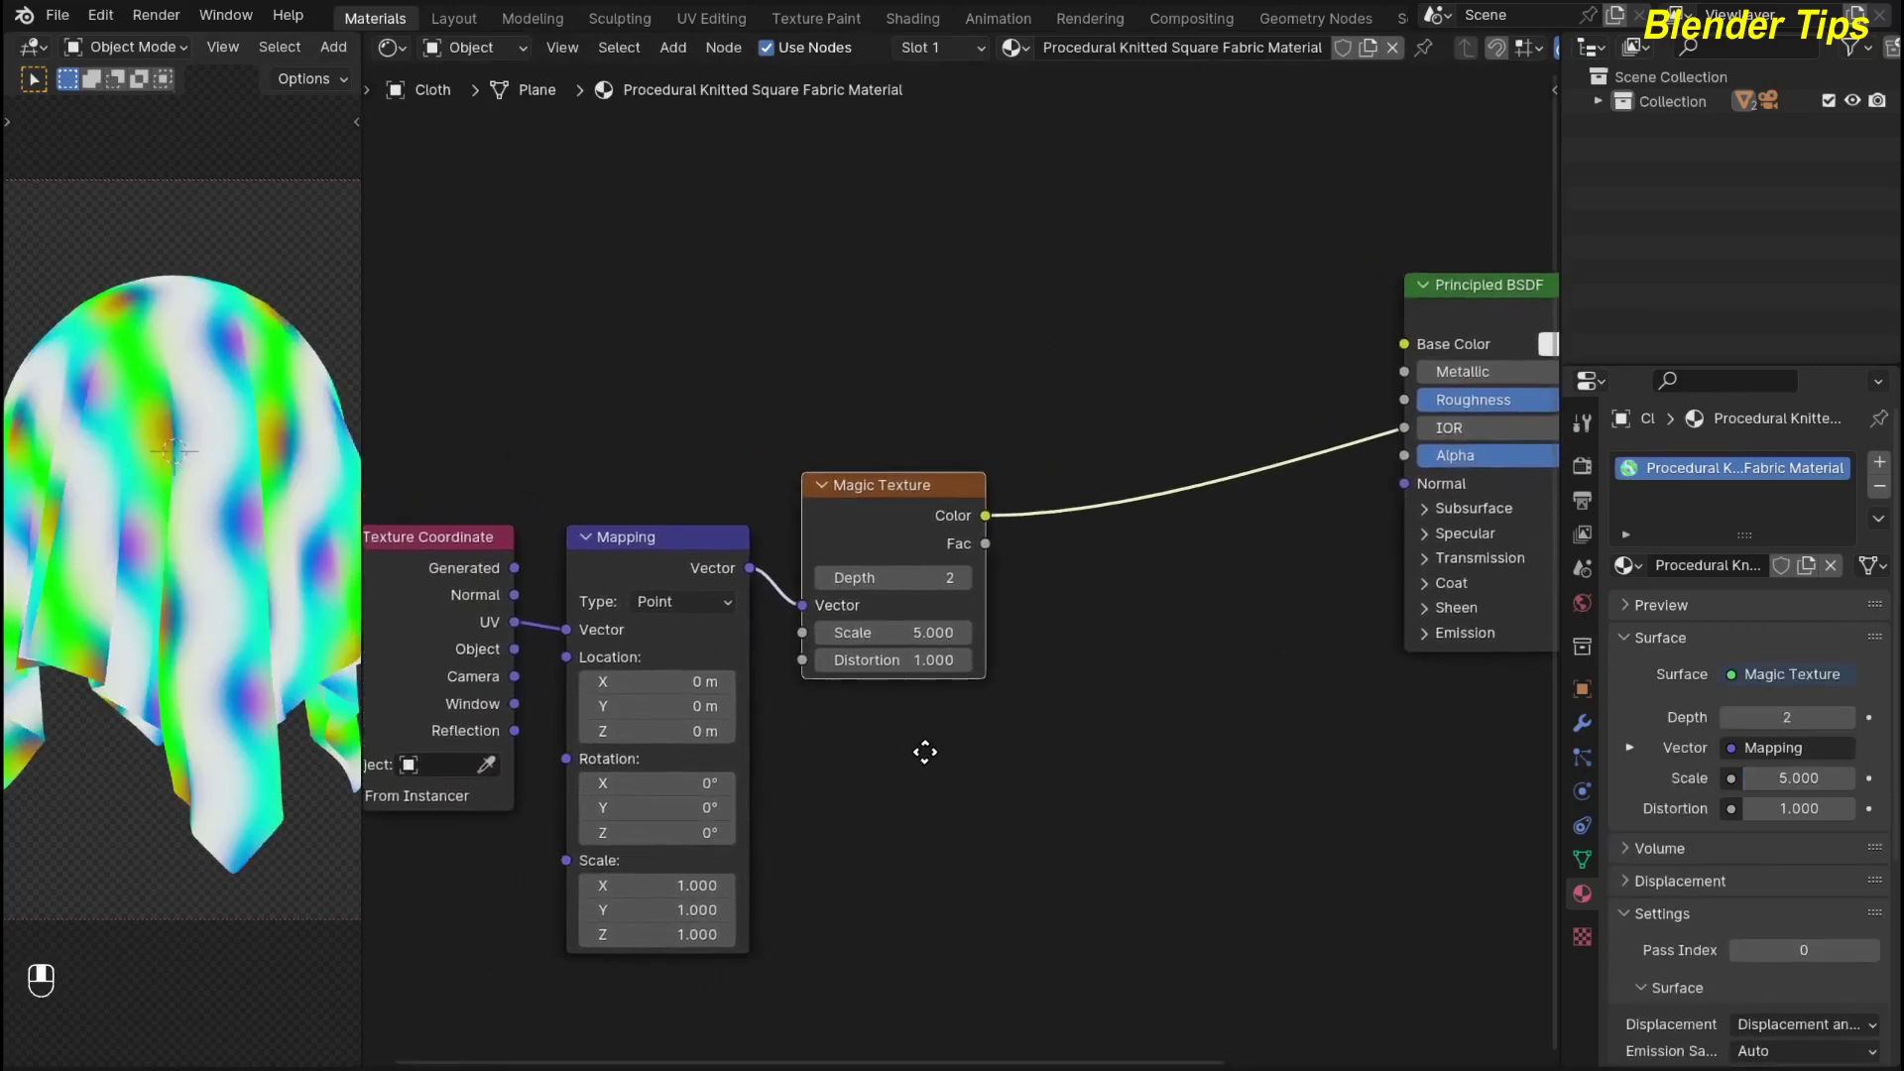
left_click(893, 632)
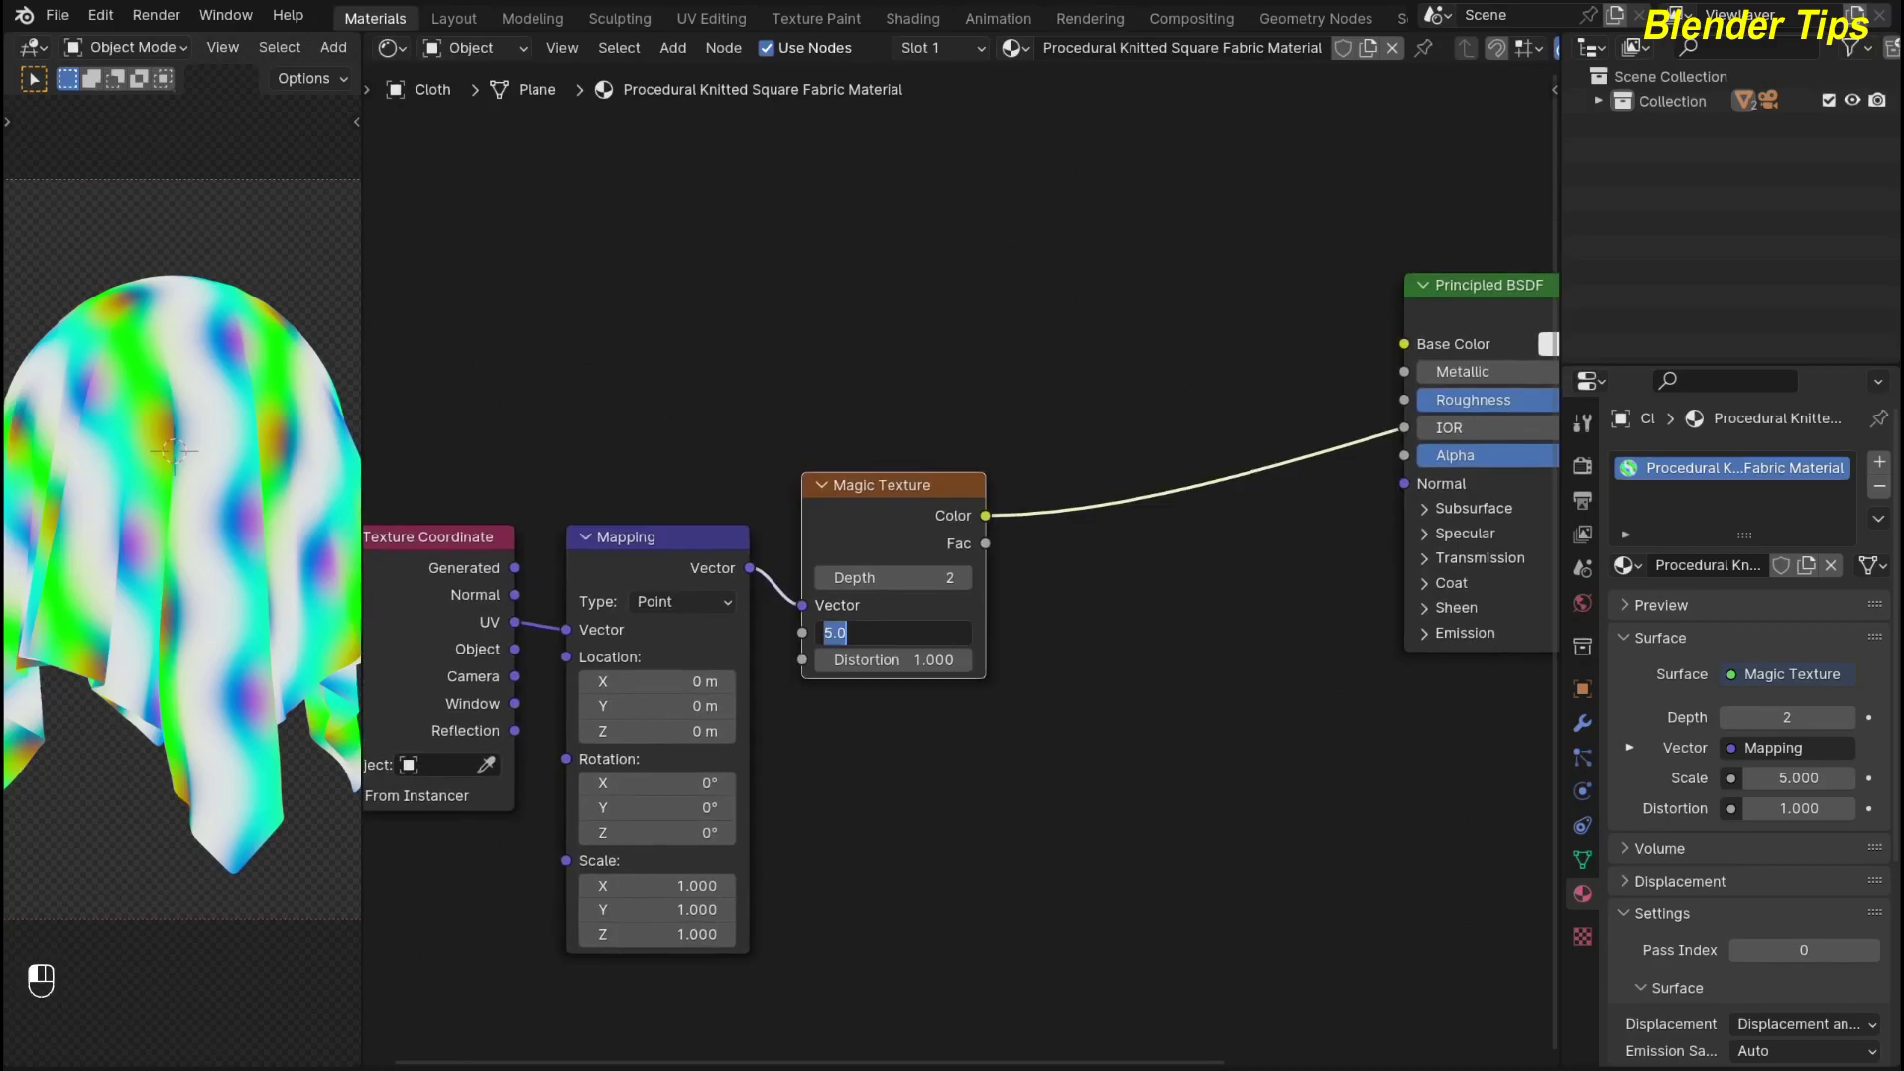
type("300")
left_click(917, 752)
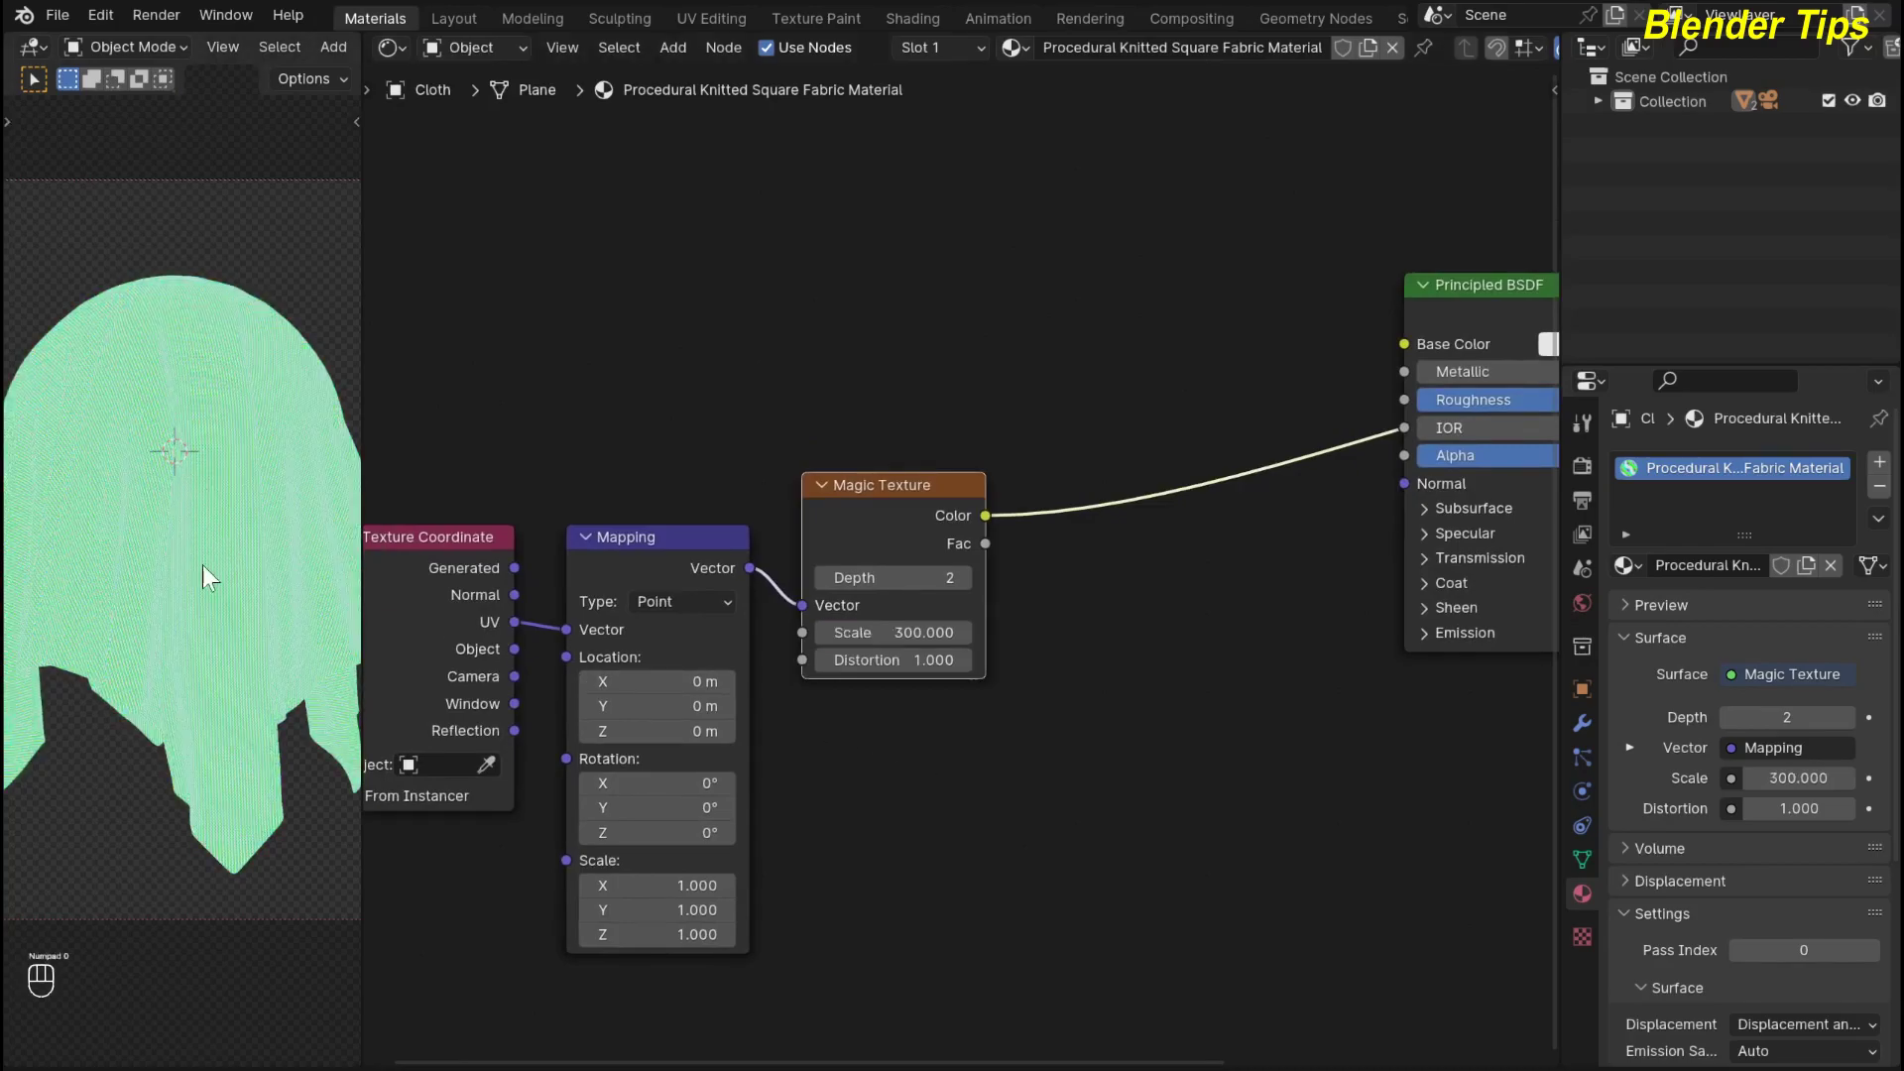
Connect the Magic Texture's Color to the Principled BSDF's Normal and route the Principled BSDF back to the material output
middle_click_drag(1031, 667, 995, 709)
left_click_drag(949, 557, 1368, 526)
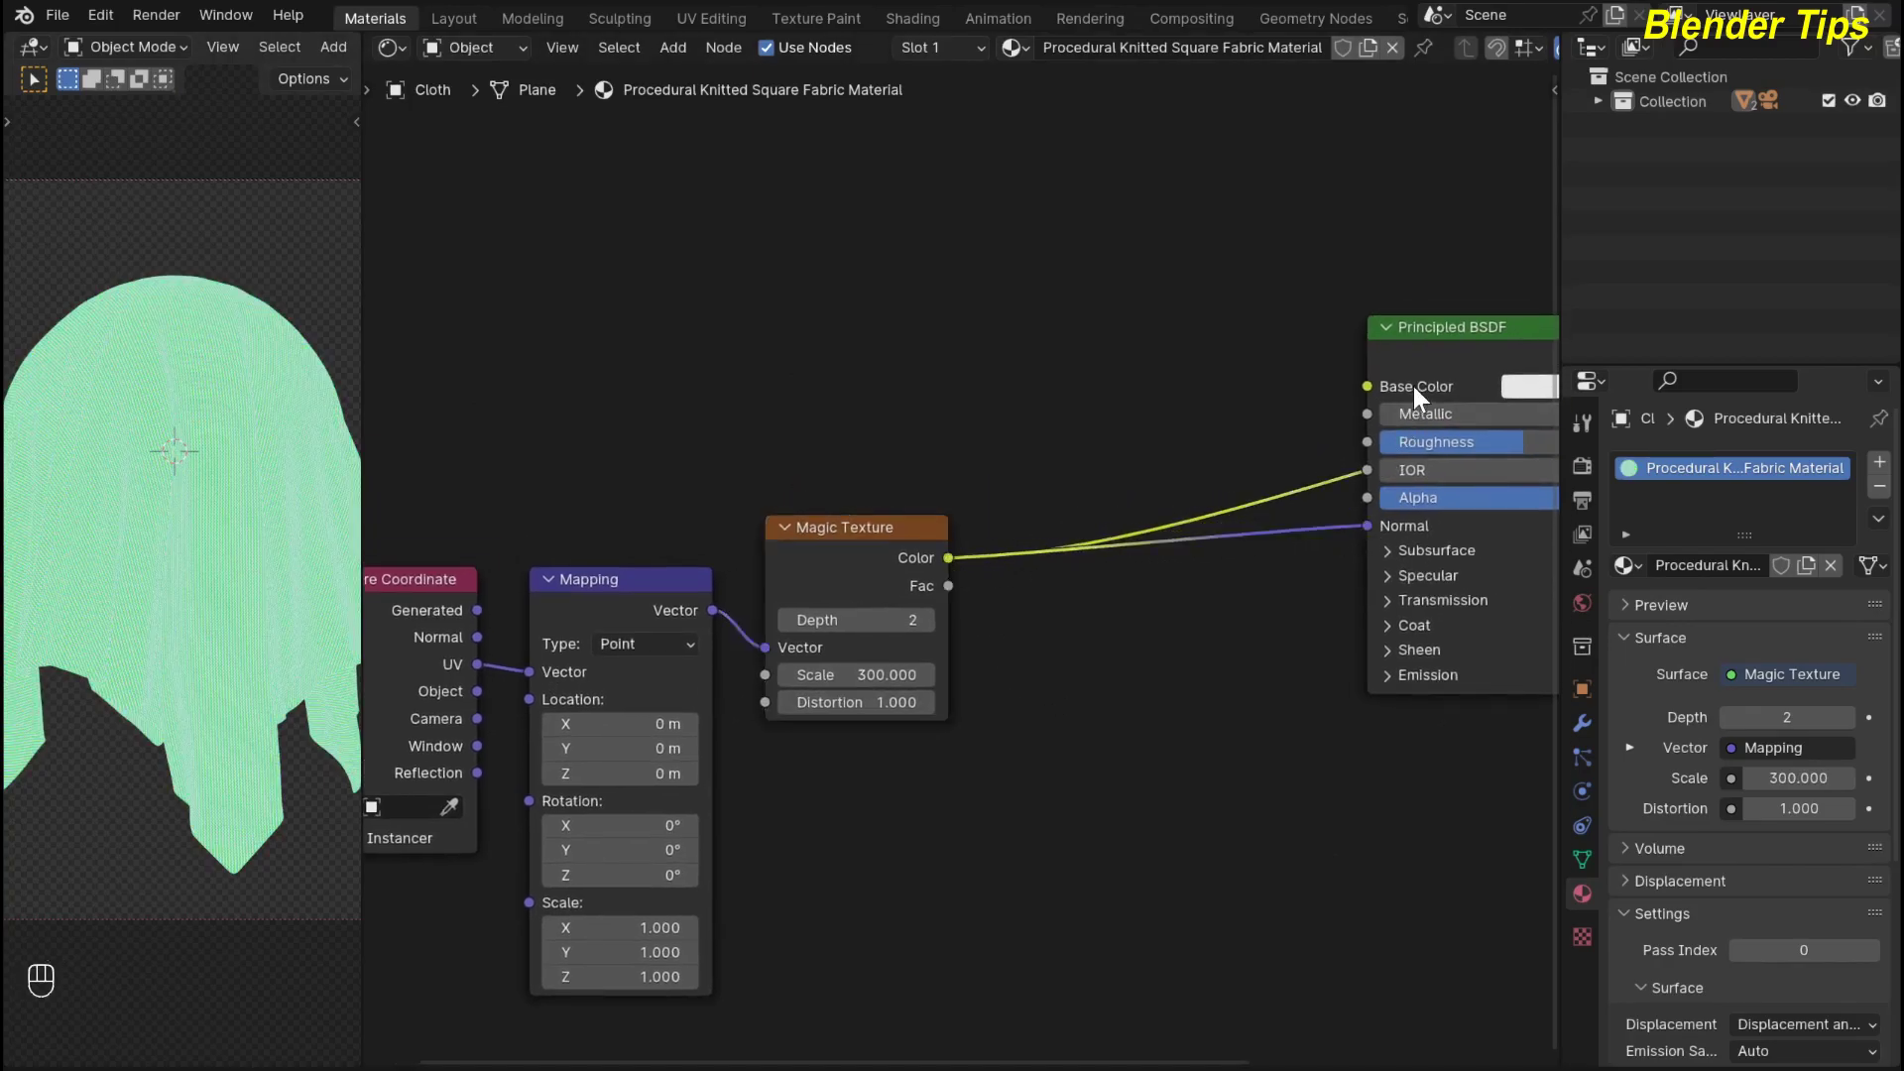
left_click(1444, 341)
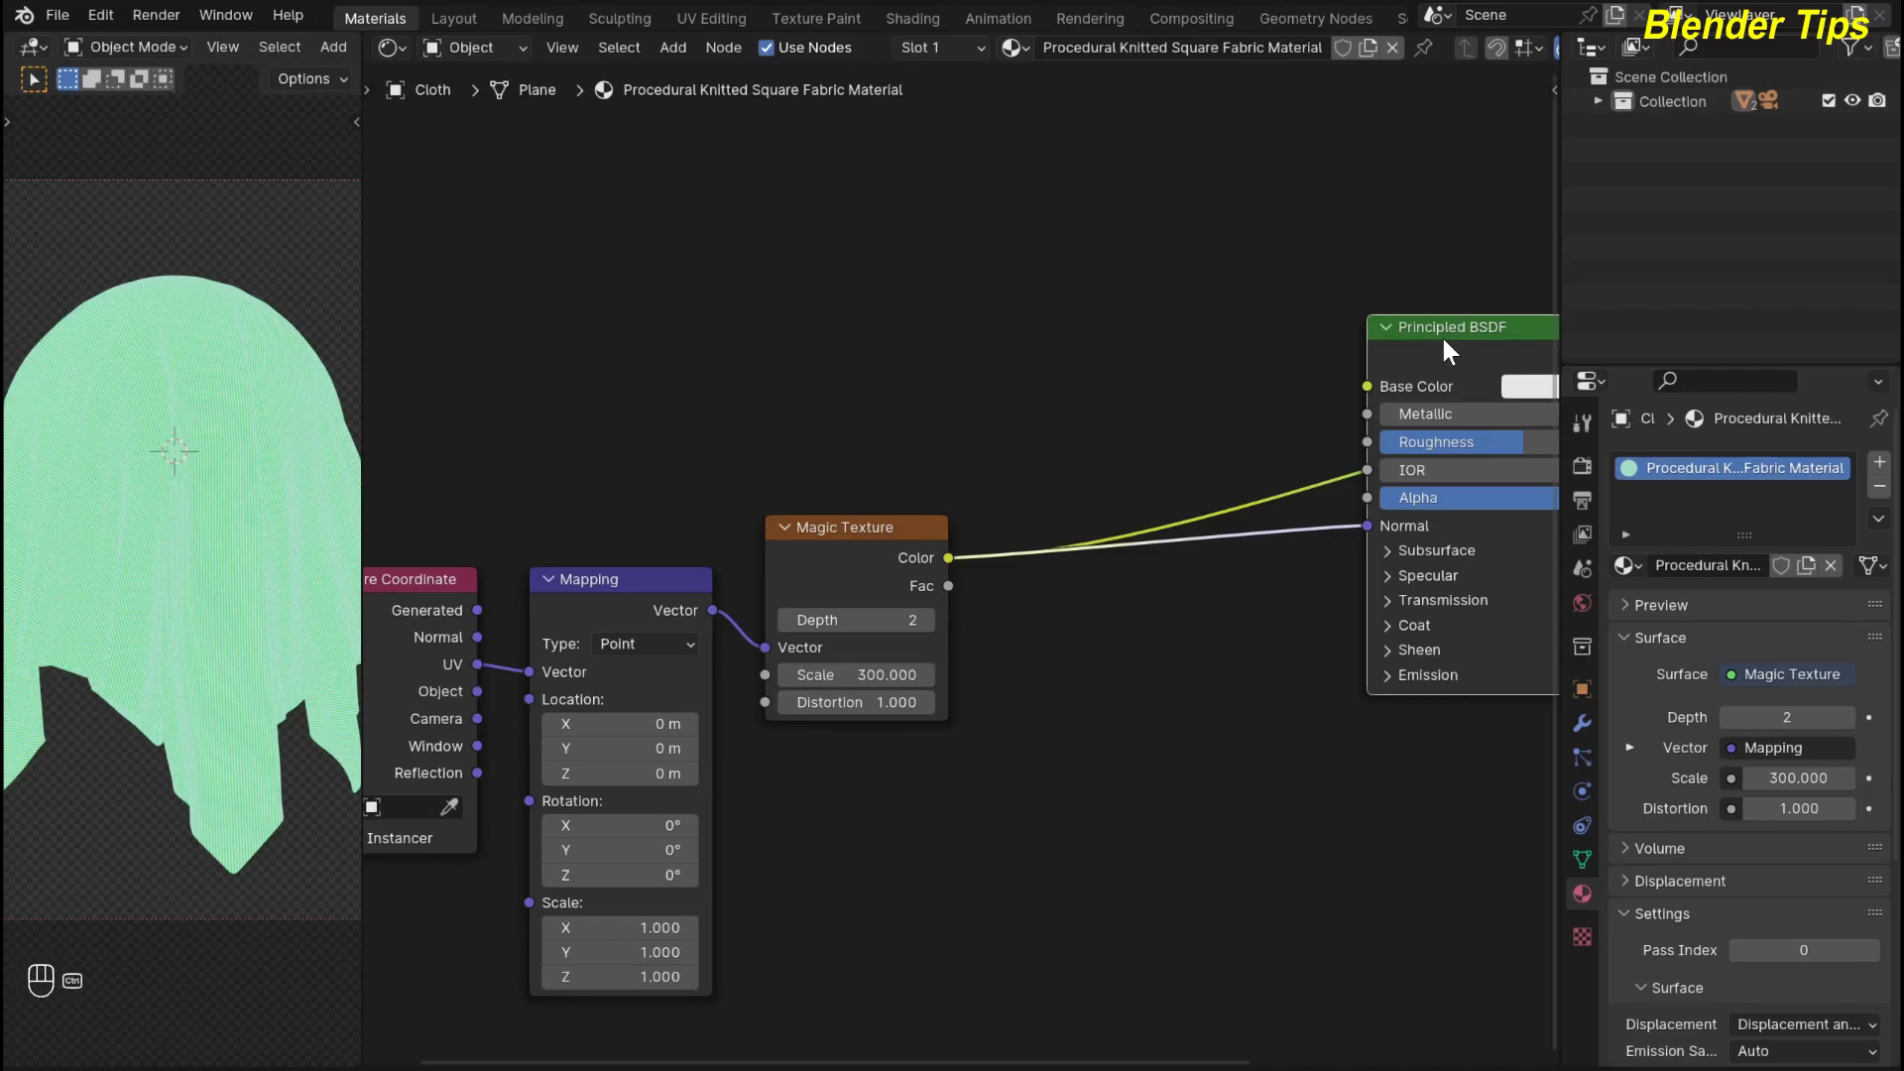
left_click(1443, 335, "ctrl+shift")
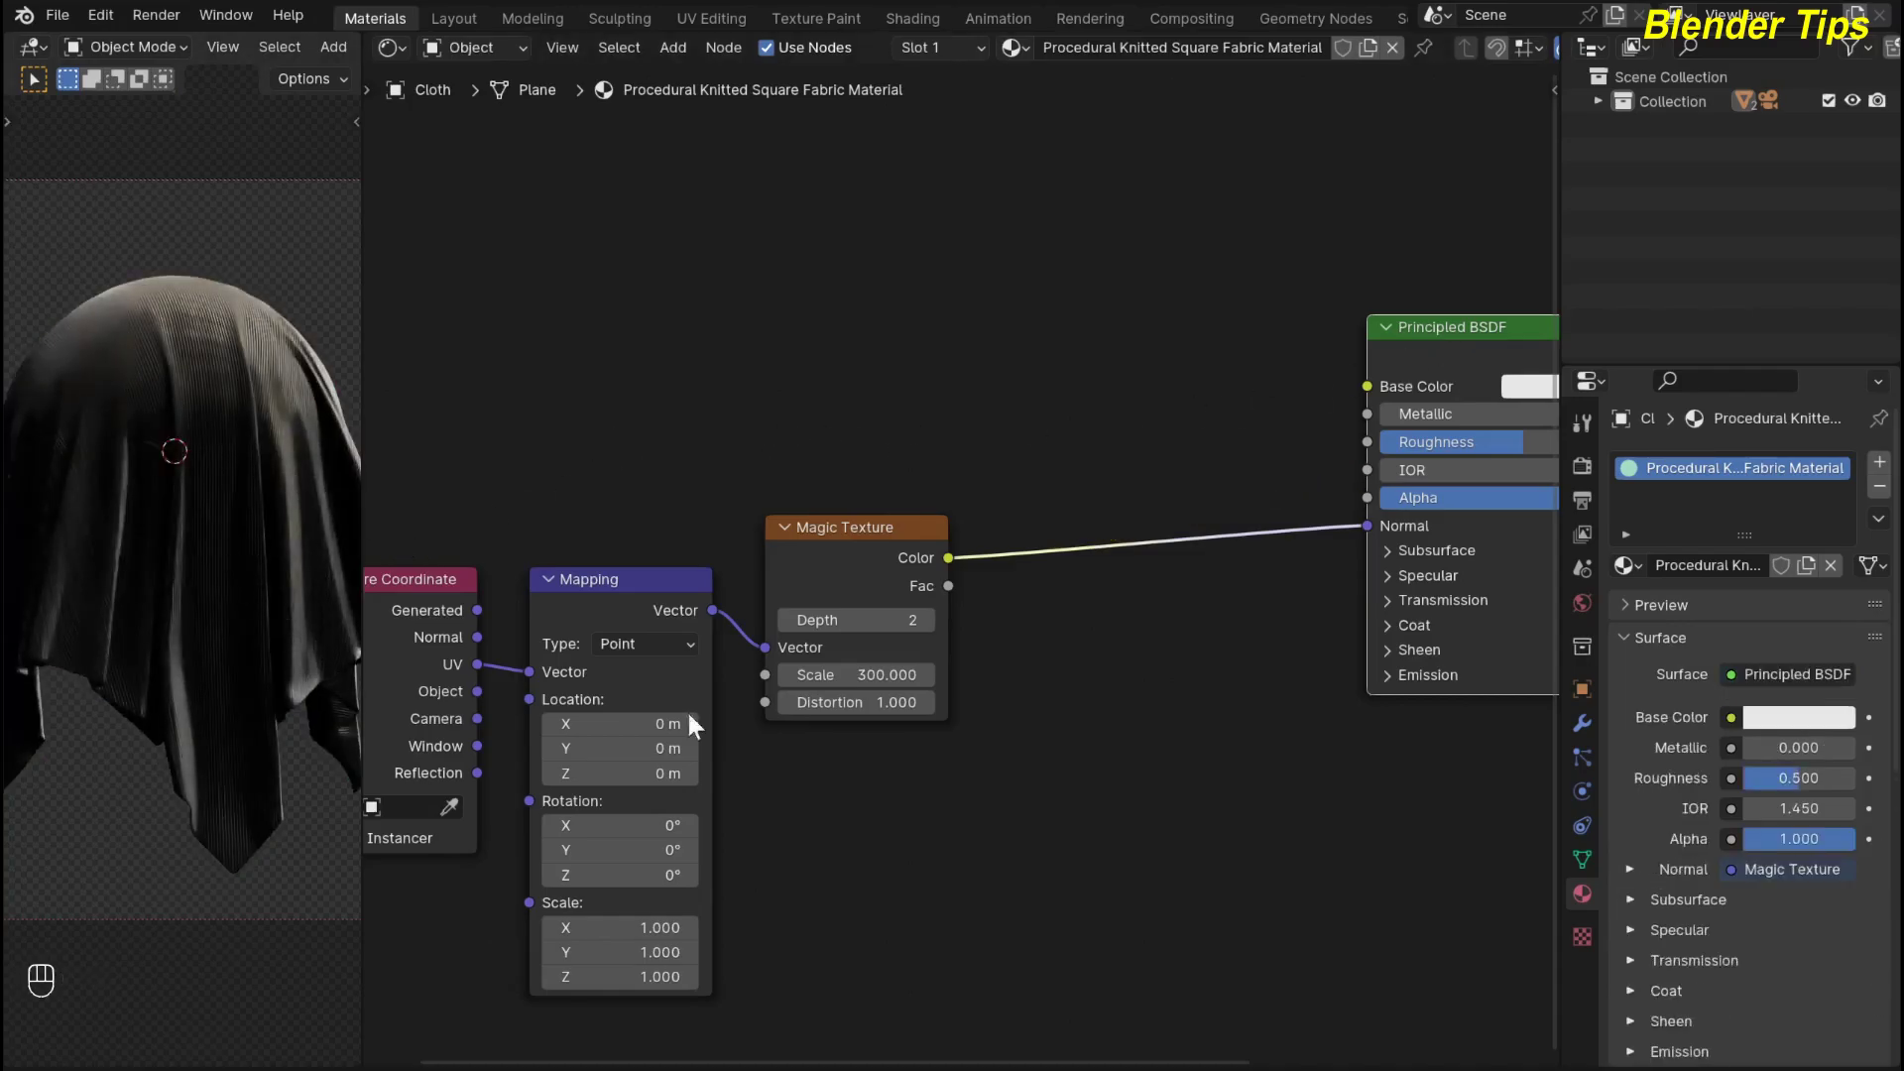
Add a Bump node and insert it on the link between the Magic Texture and the Principled BSDF's Normal
scroll(1105, 729, "down", 2)
mouse_move(1105, 744)
middle_mouse_down()
mouse_move(1029, 744)
mouse_move(1084, 731)
middle_mouse_up()
scroll(187, 508, "up", 5)
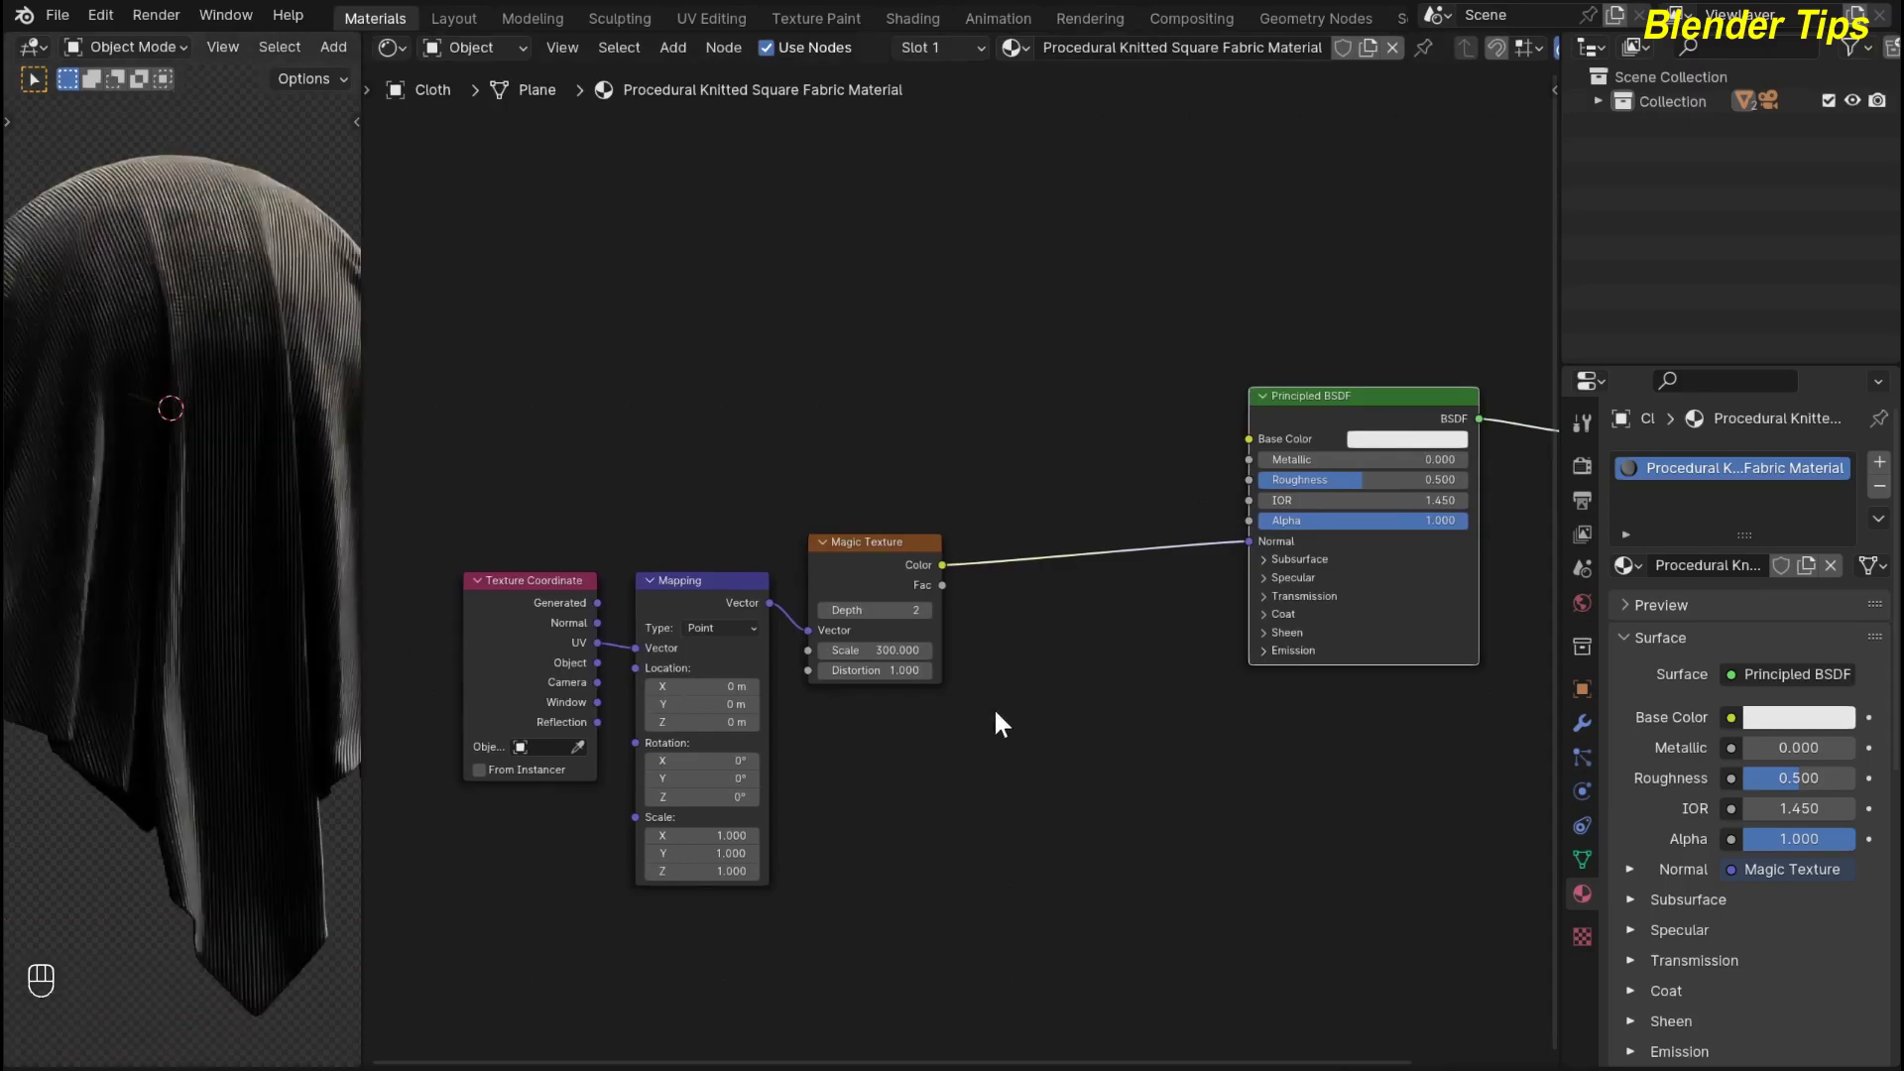
scroll(998, 716, "down", 1)
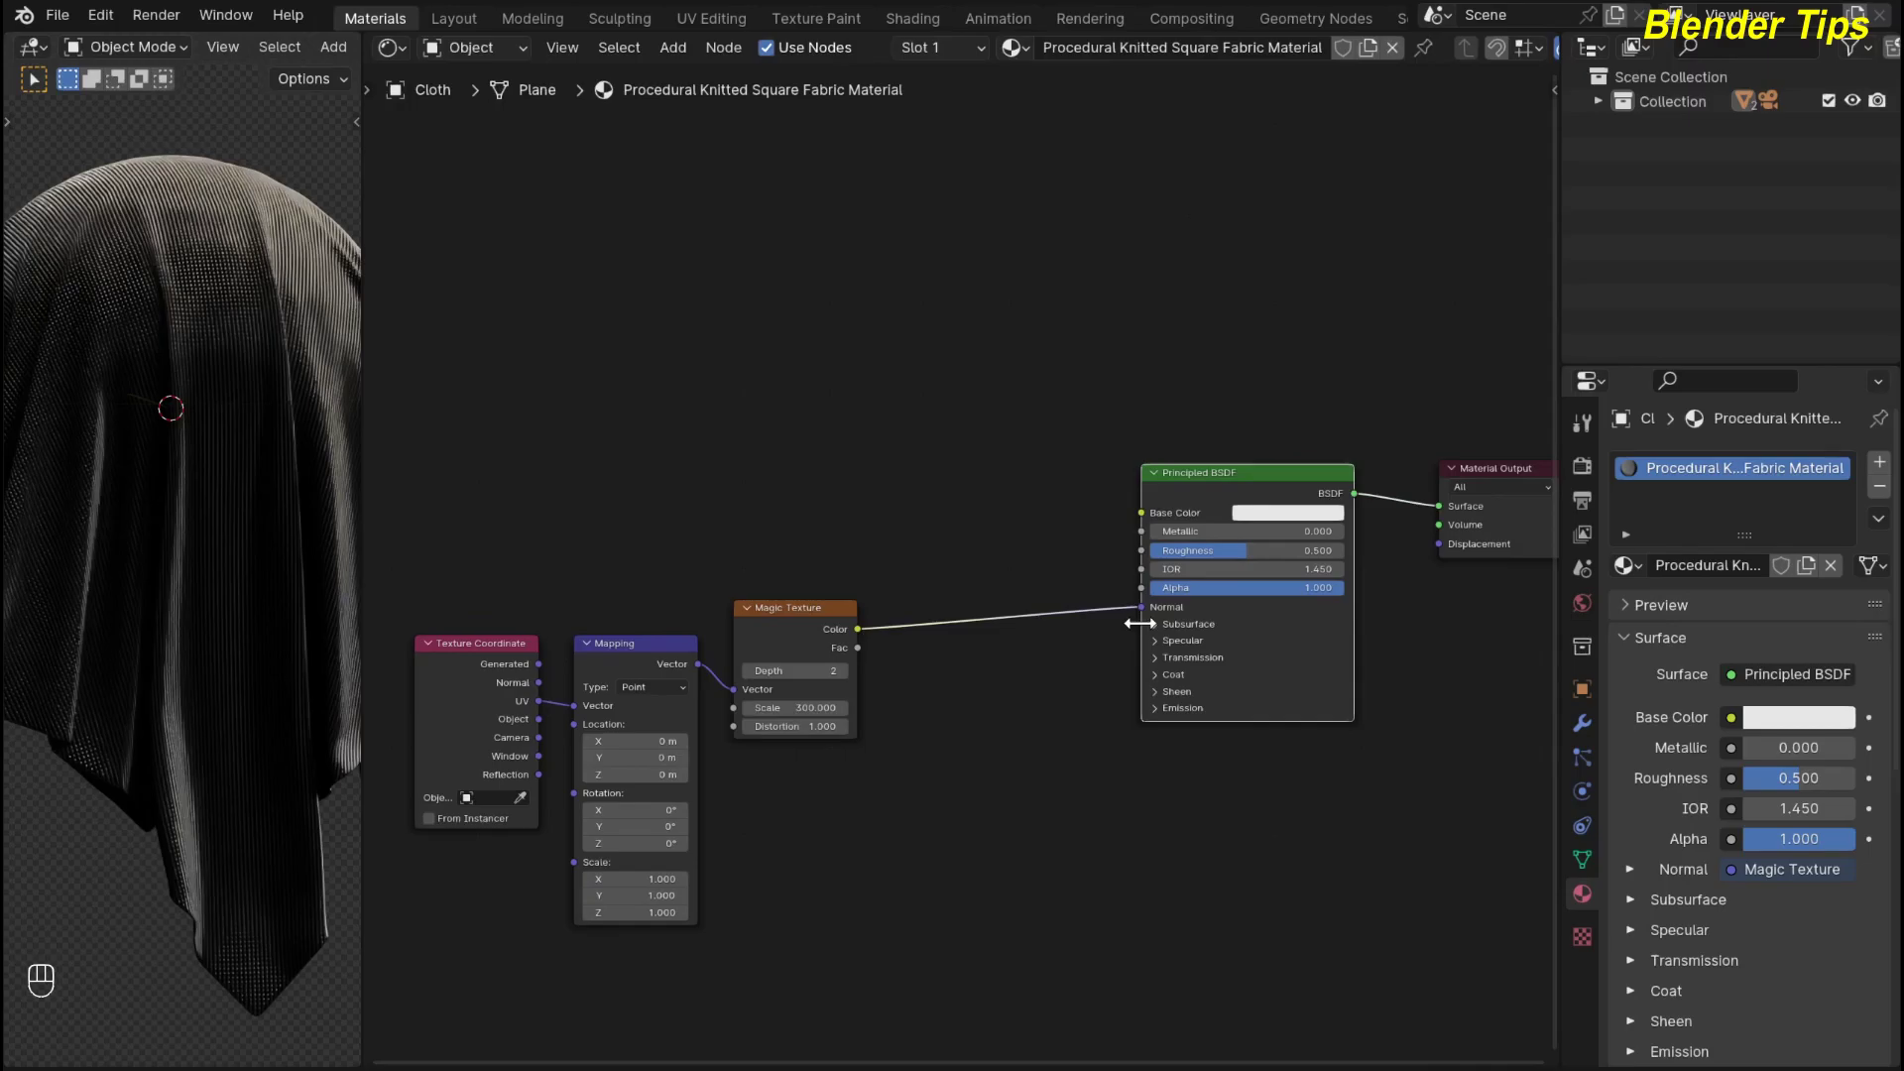
key("shift+a")
left_click(1000, 736)
type("bum")
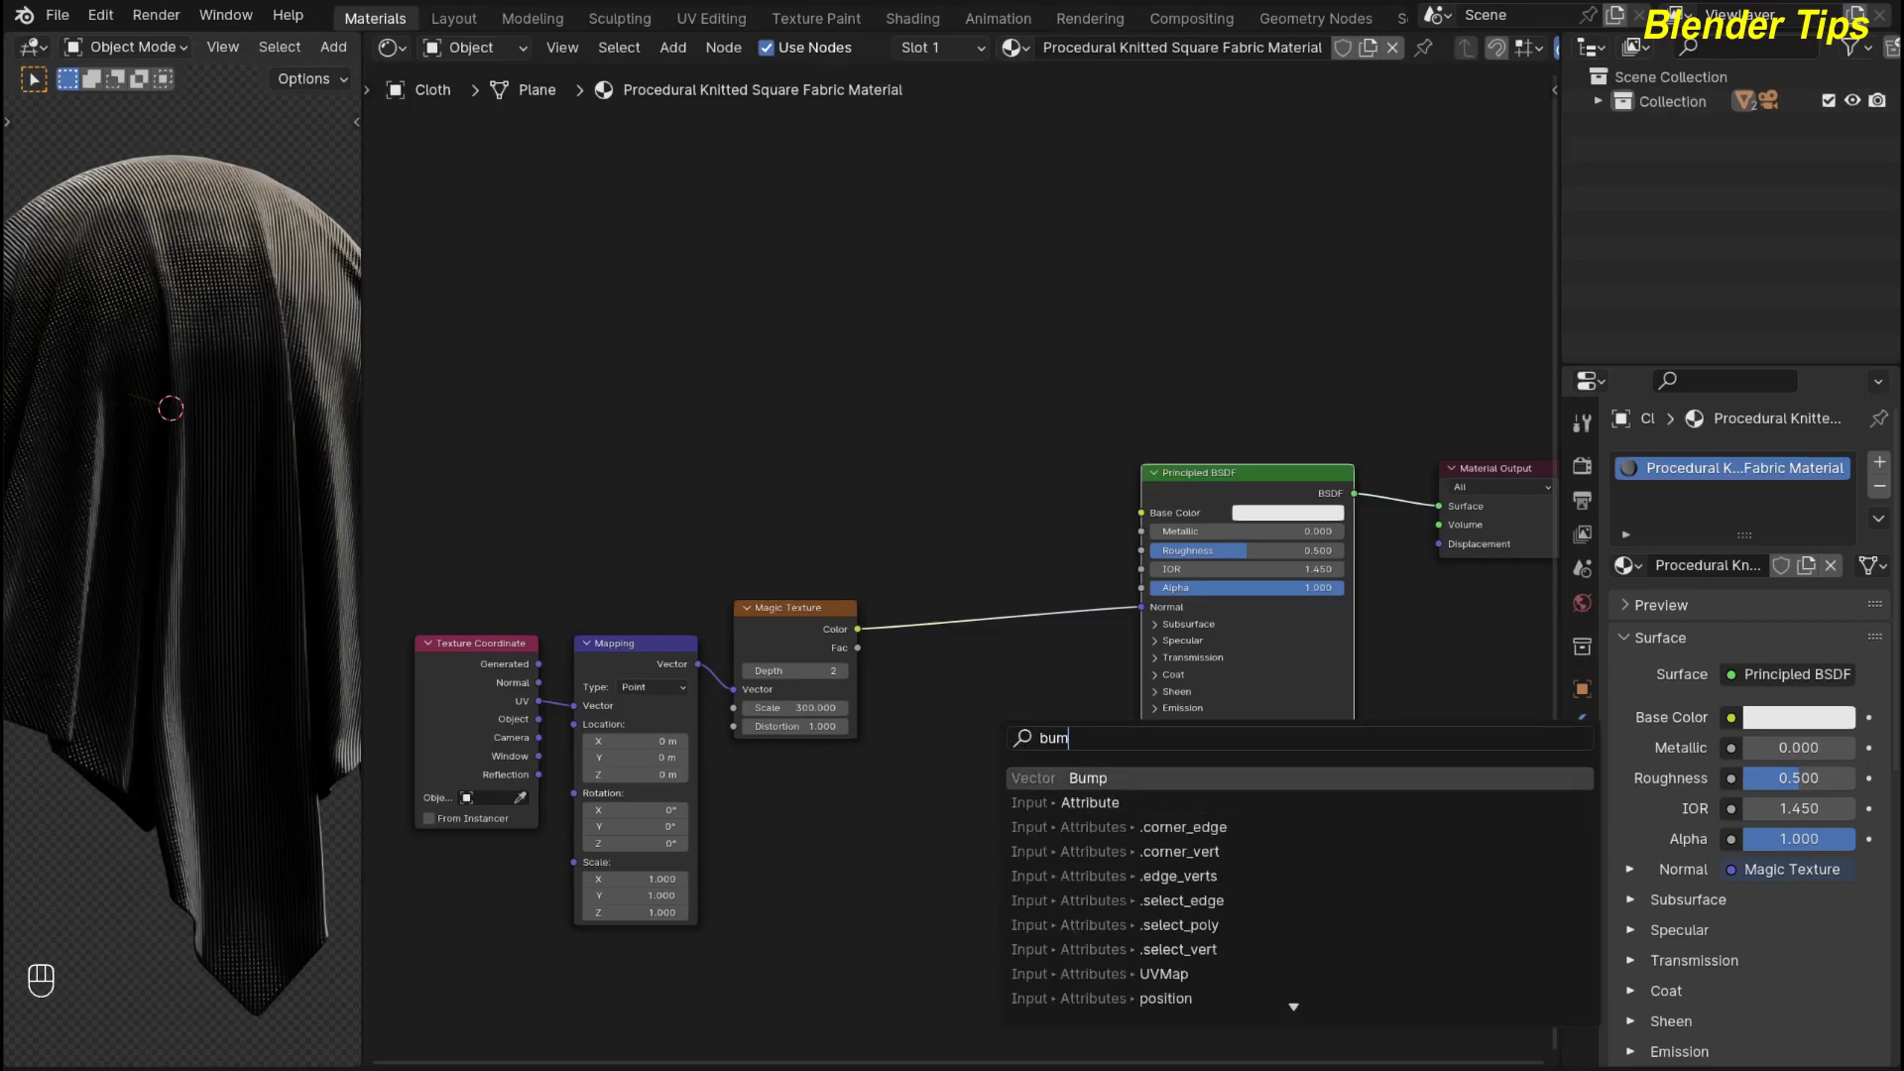
key("Return")
left_click(912, 687)
Set the Bump node's Strength to 0.5
scroll(984, 801, "up", 1)
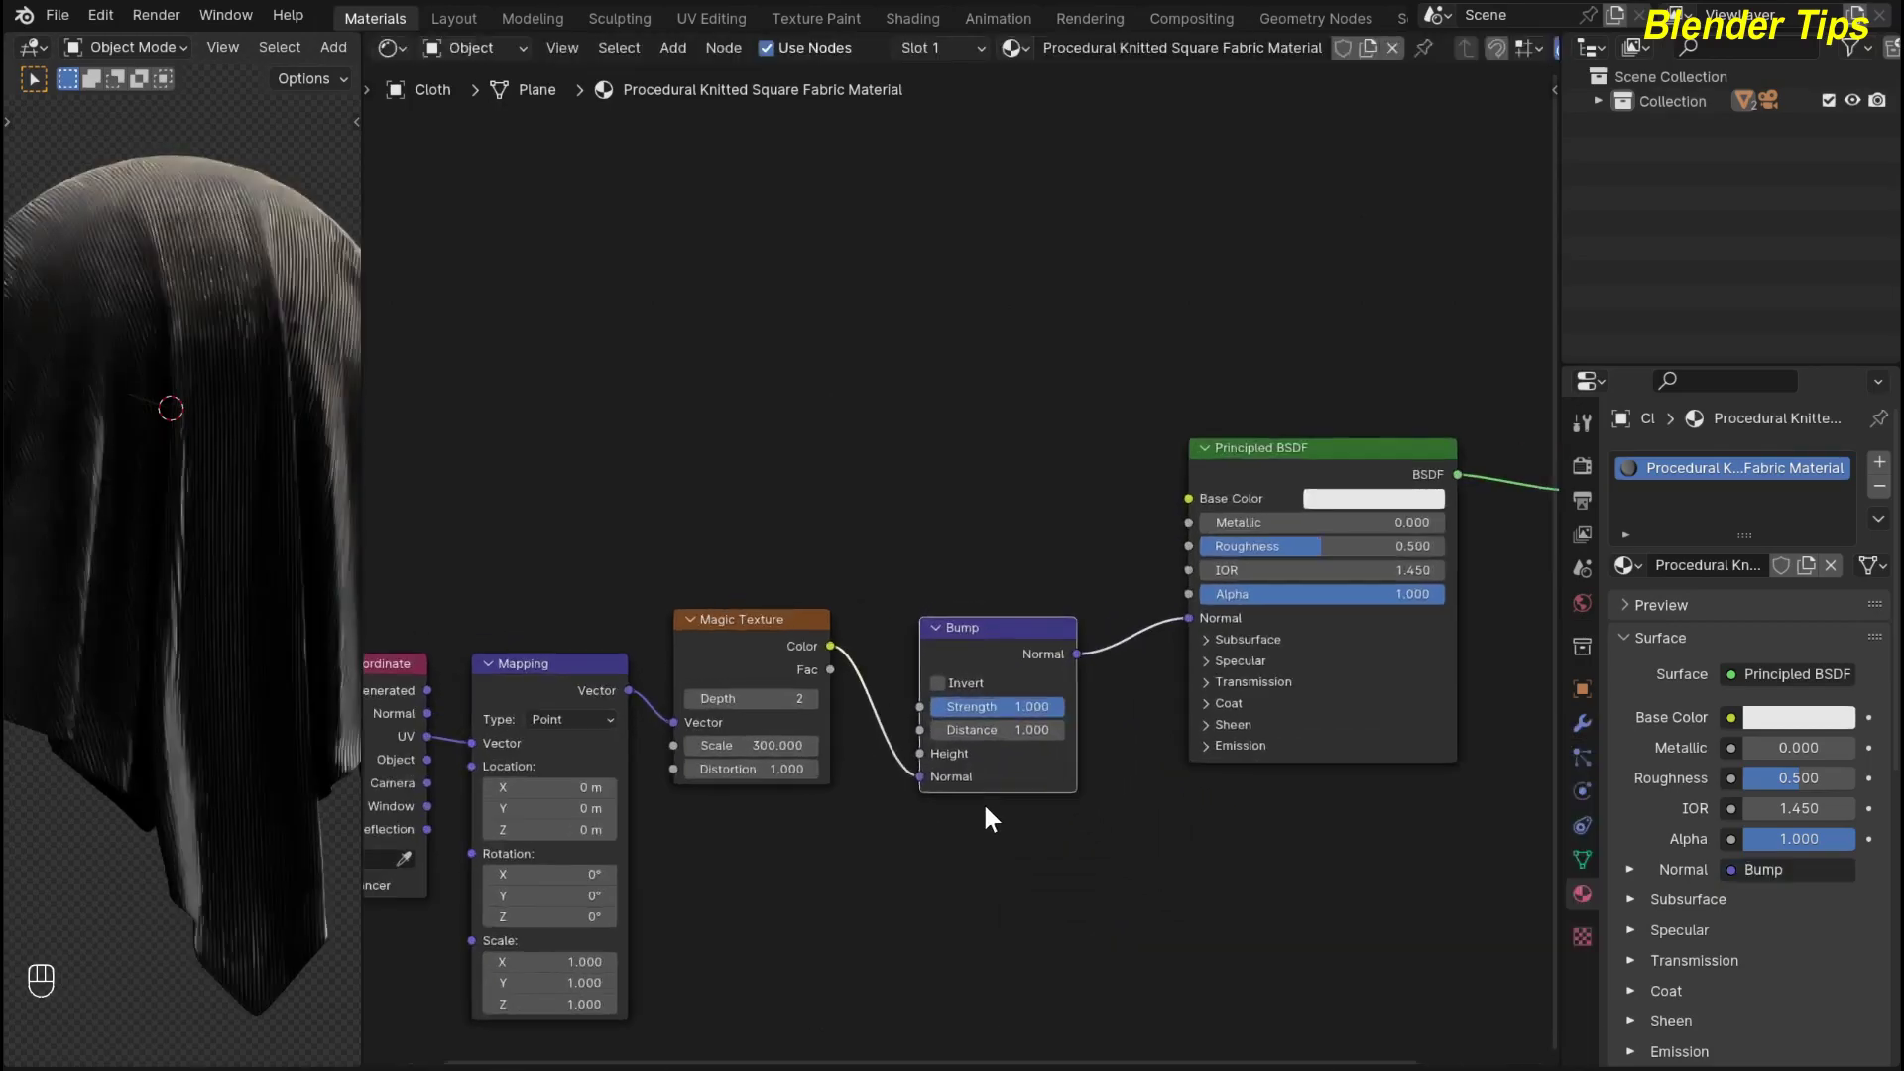
scroll(1132, 766, "up", 1)
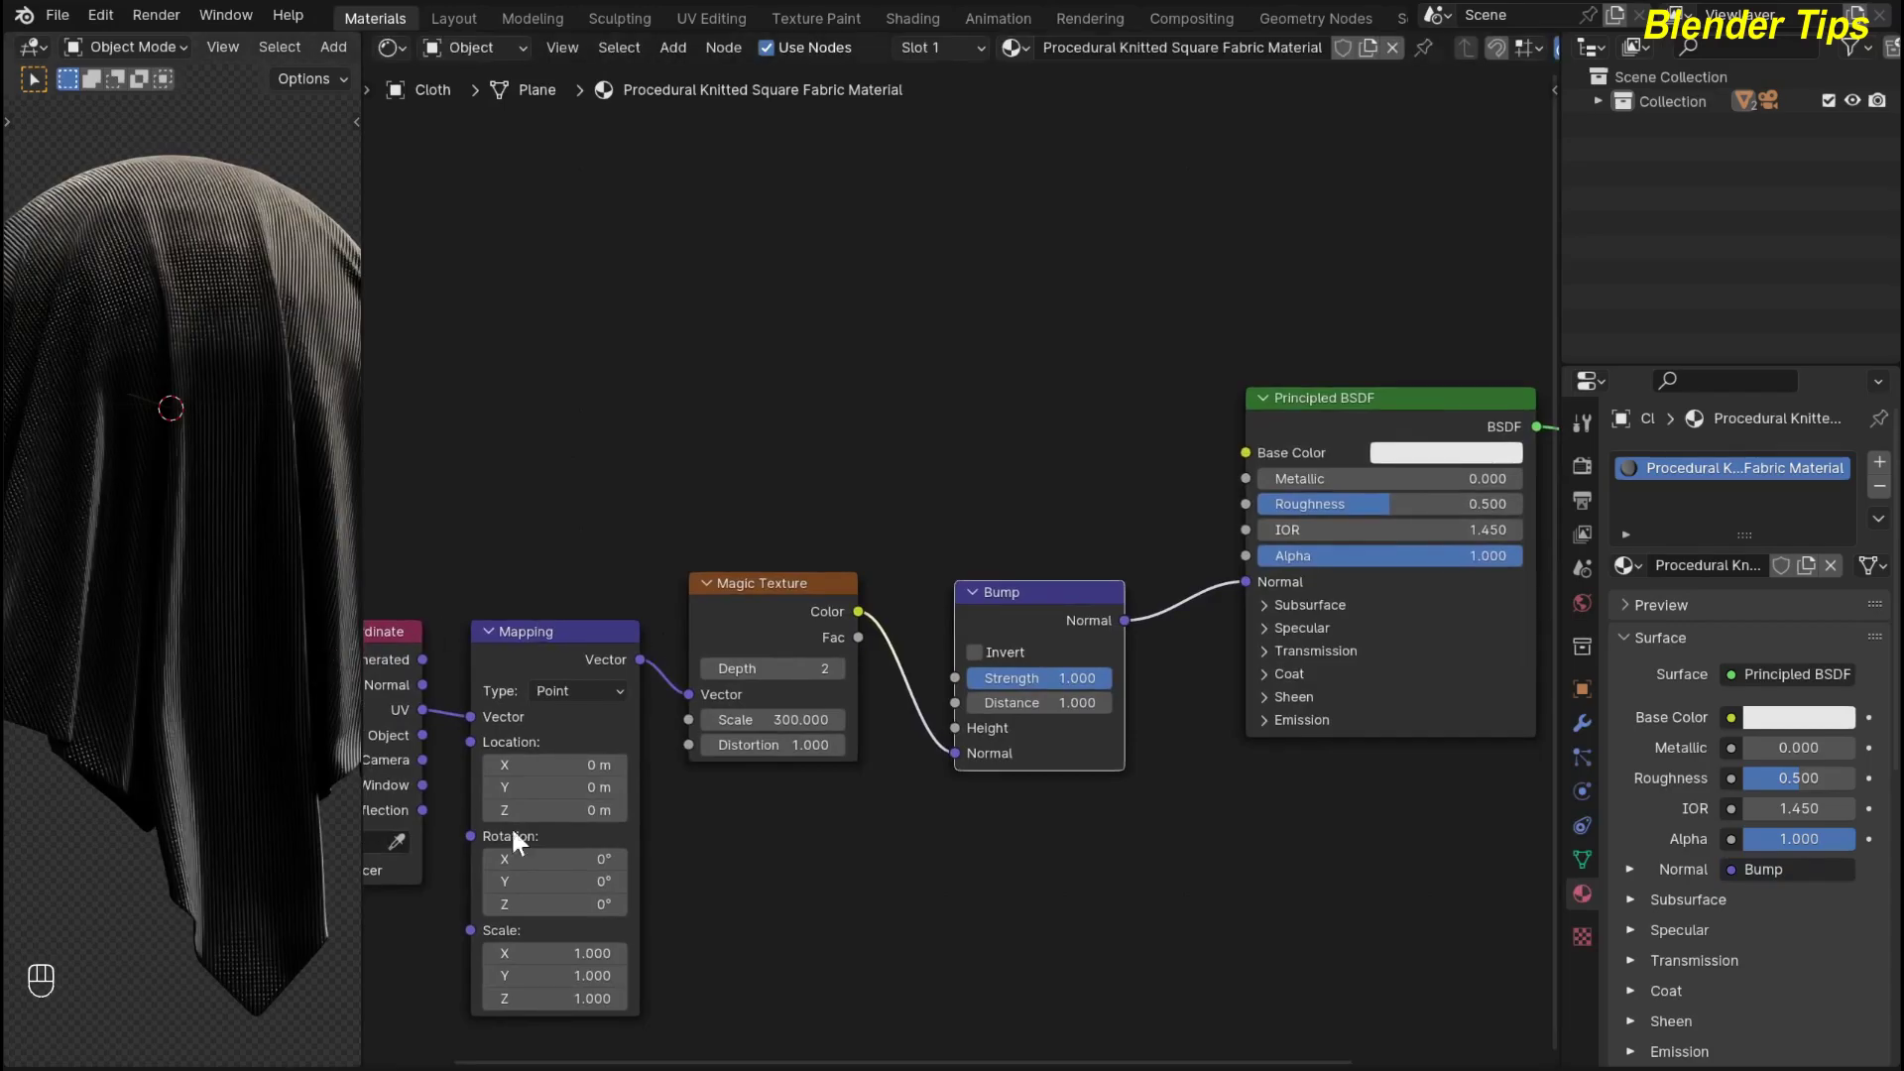
scroll(514, 841, "down", 2)
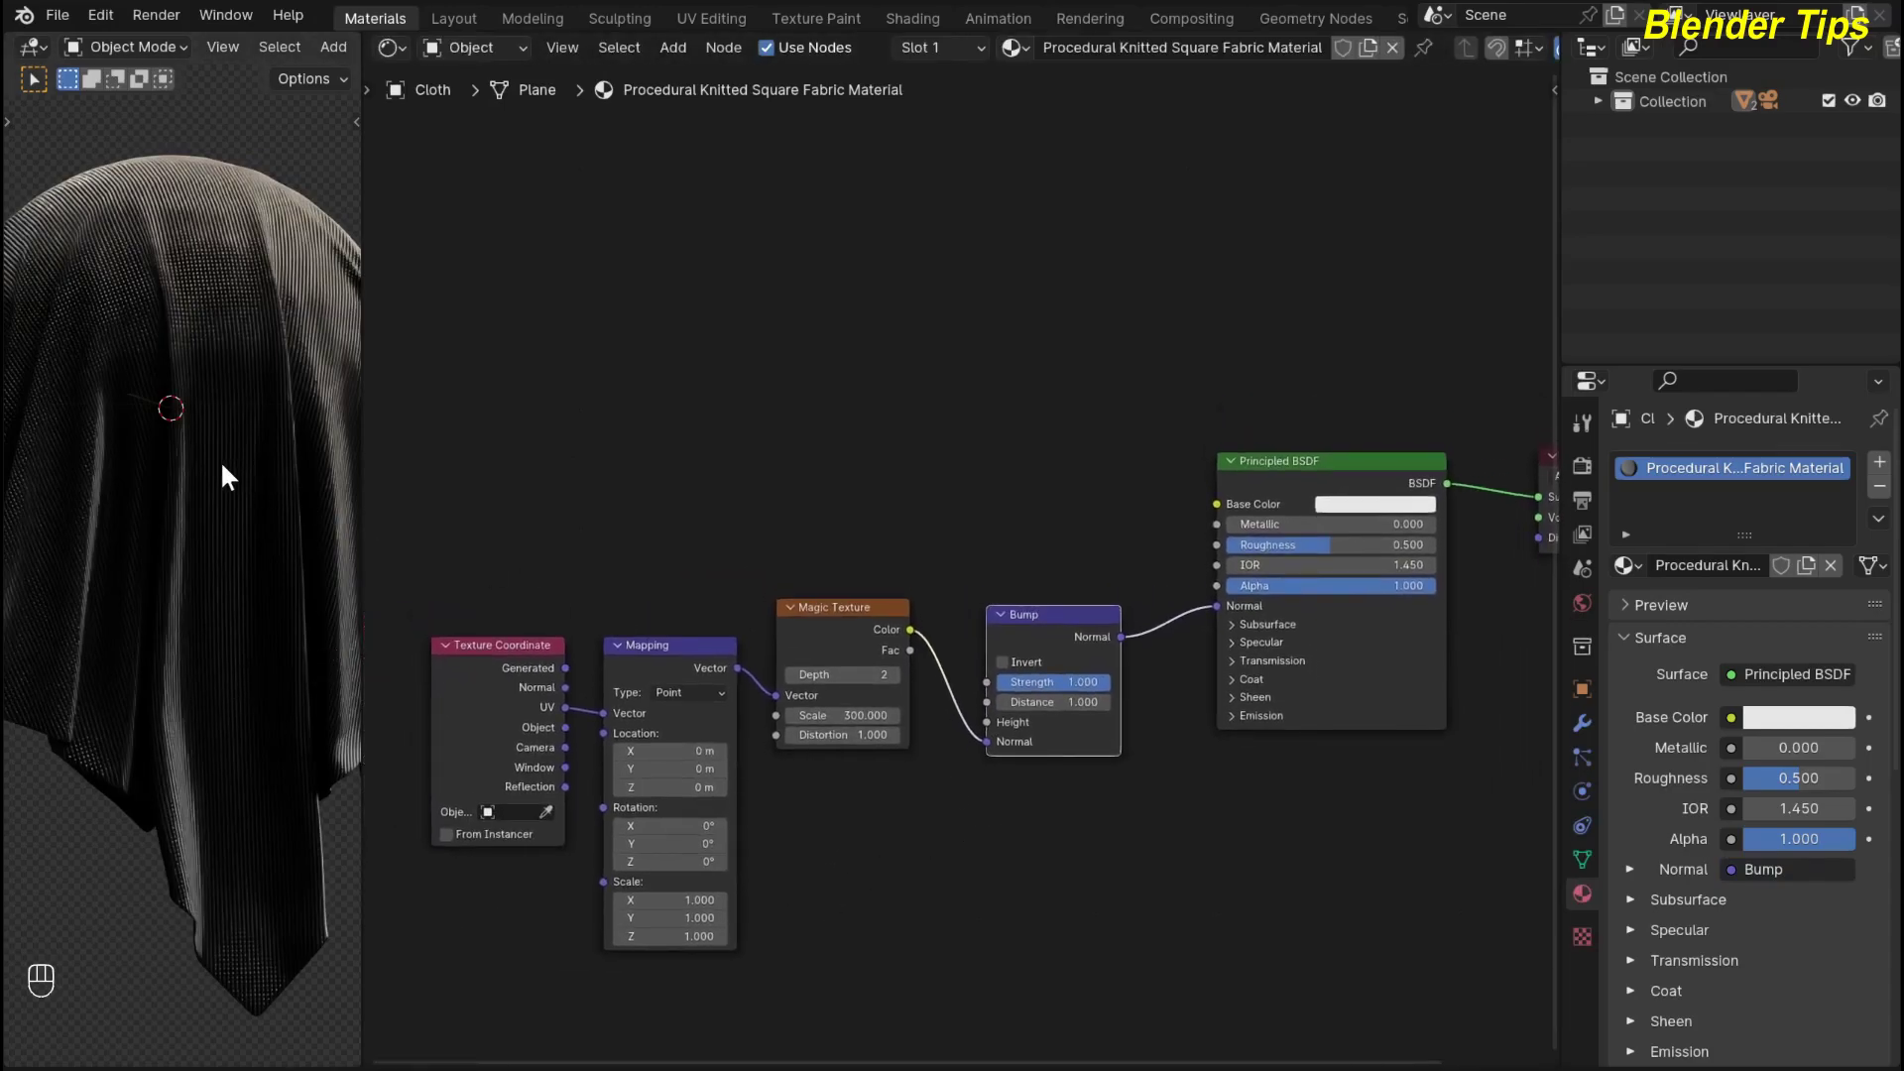
scroll(222, 466, "down", 1)
scroll(1229, 794, "down", 1)
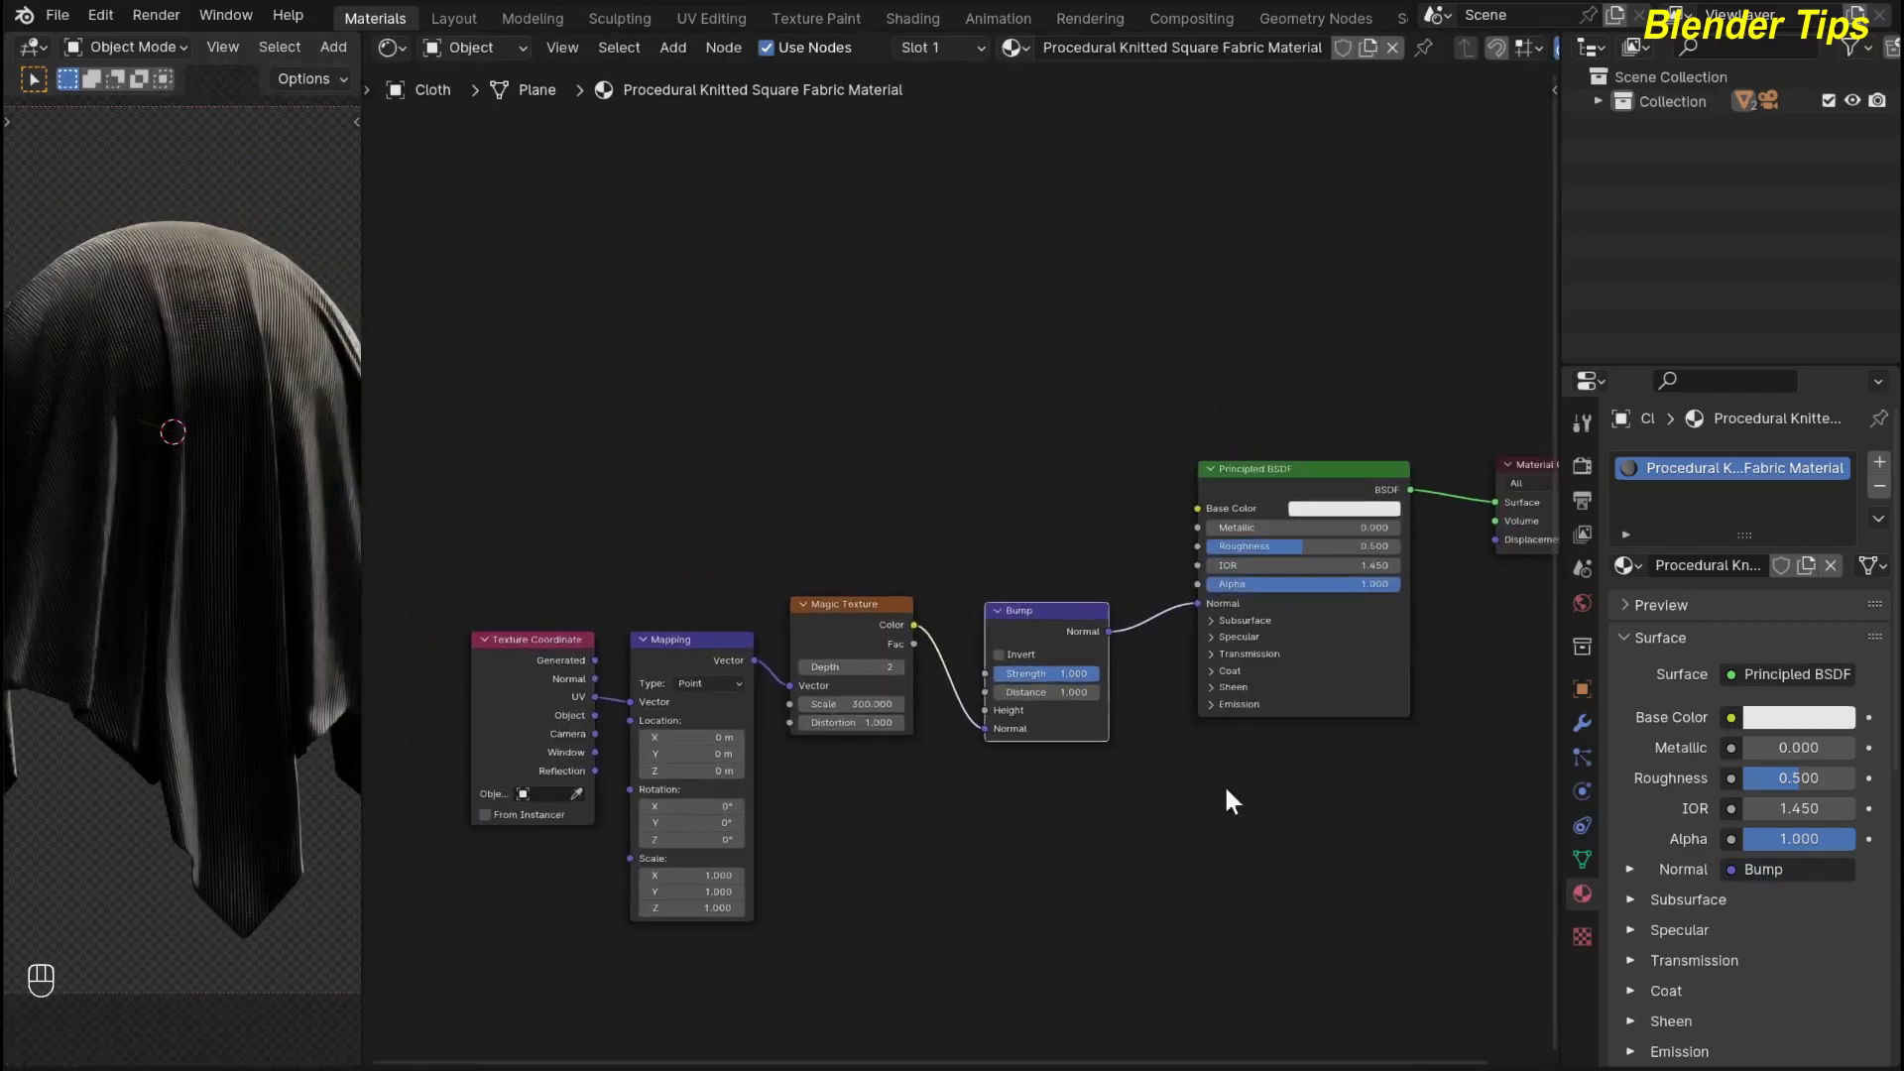
middle_click_drag(1115, 835, 1200, 773)
scroll(972, 657, "up", 2)
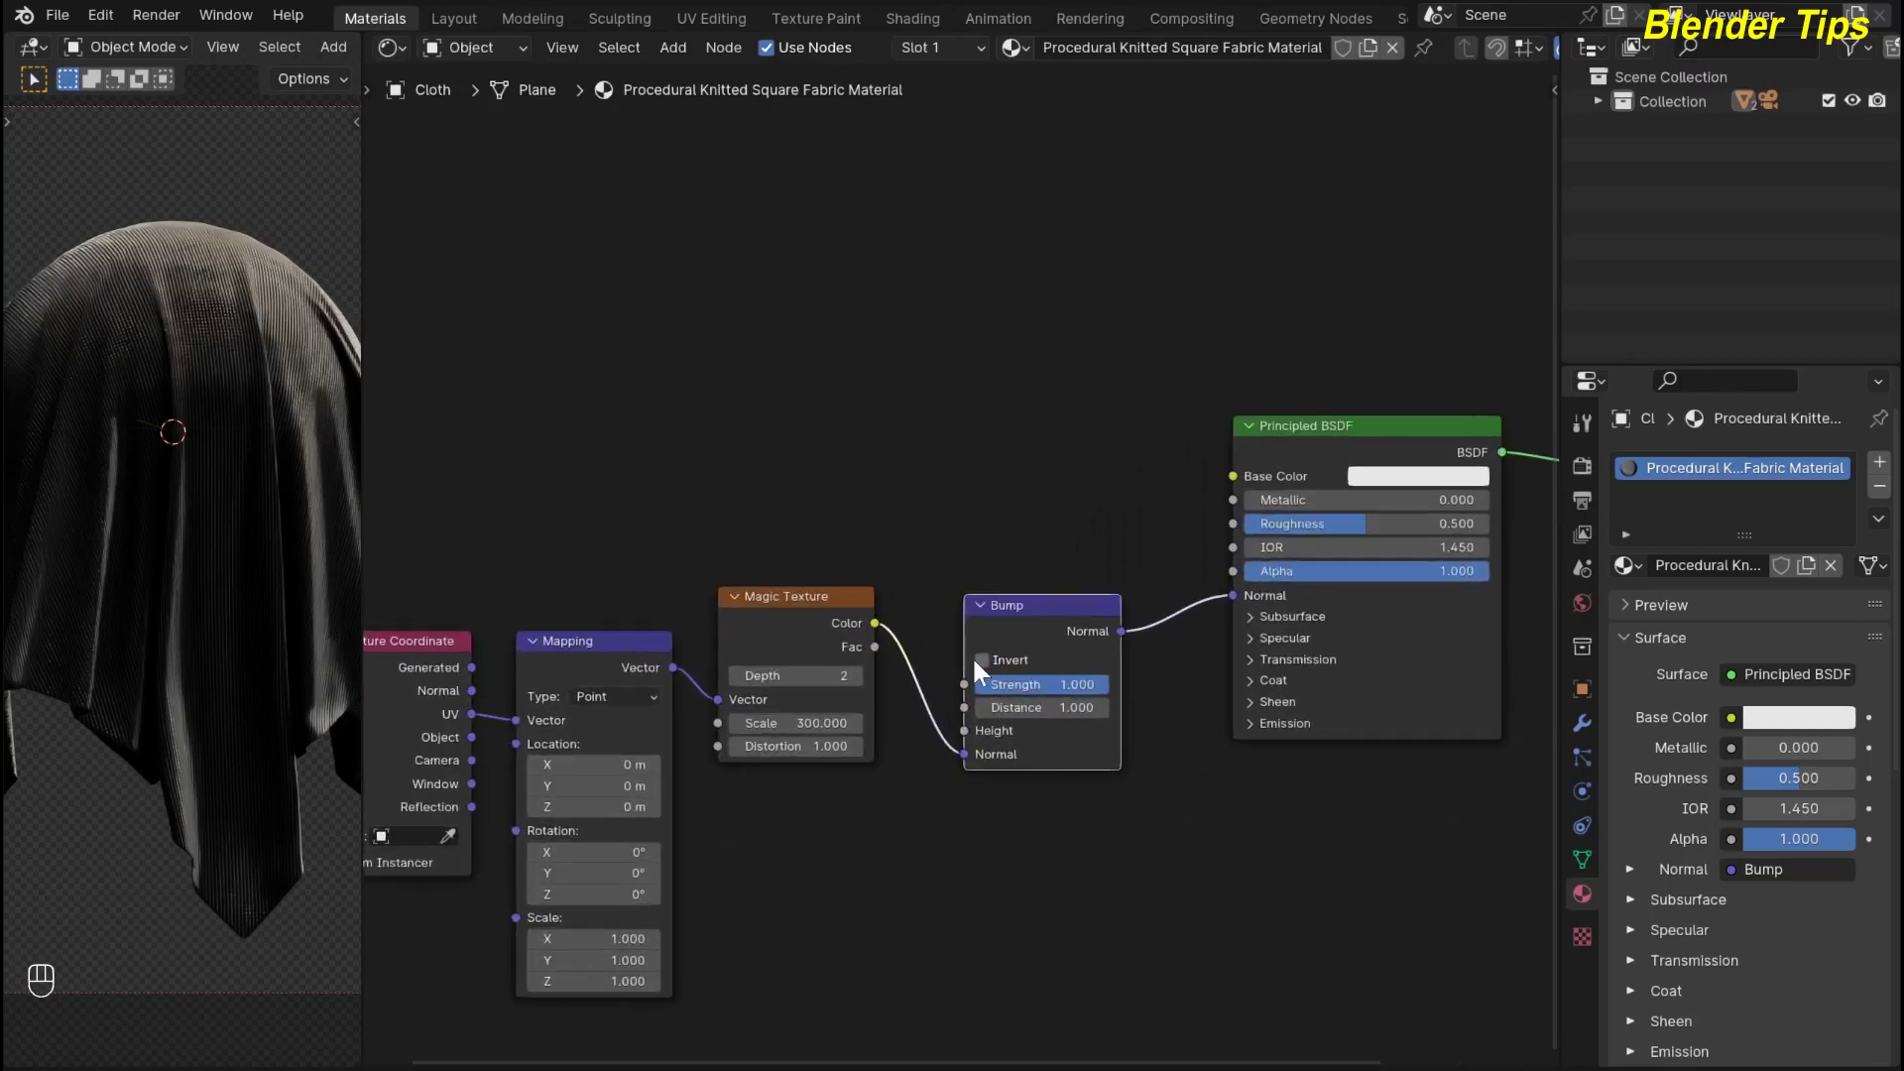
middle_click_drag(1021, 841, 1037, 778)
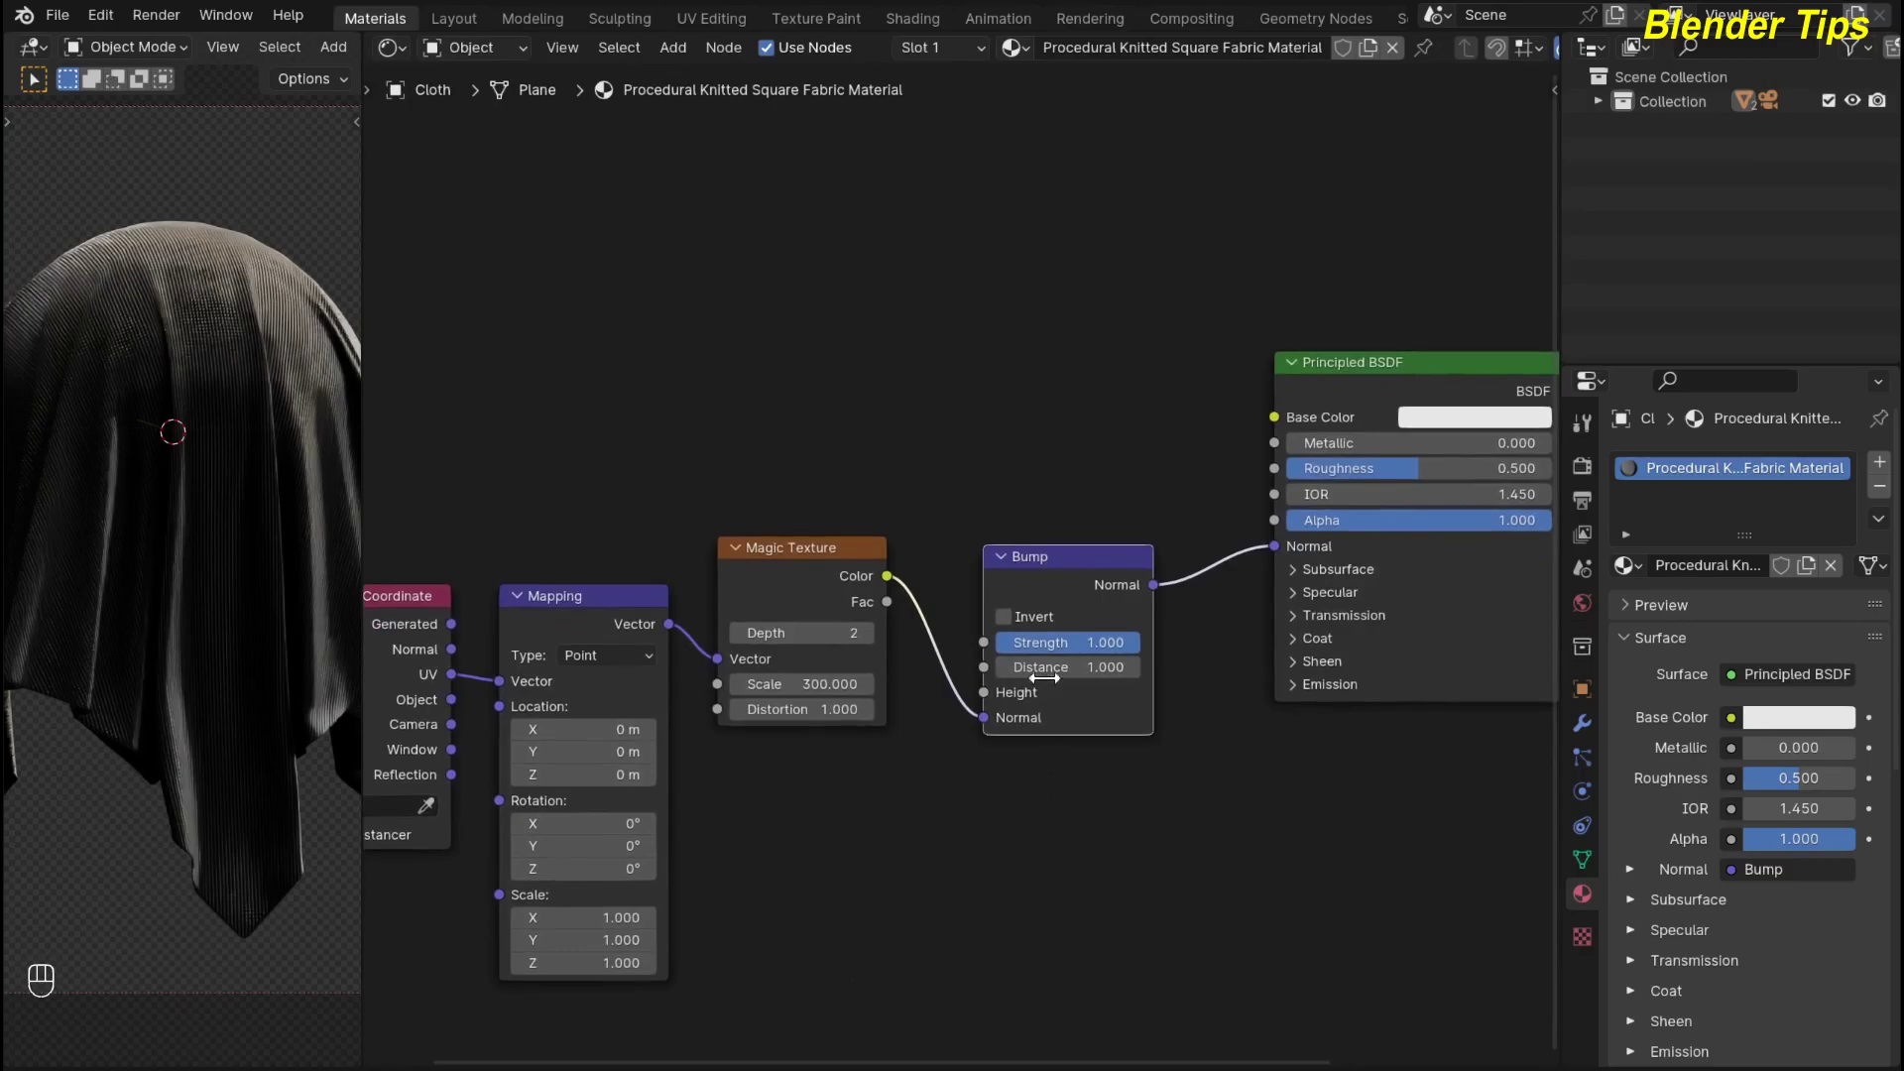
left_click(1061, 642)
type(".5")
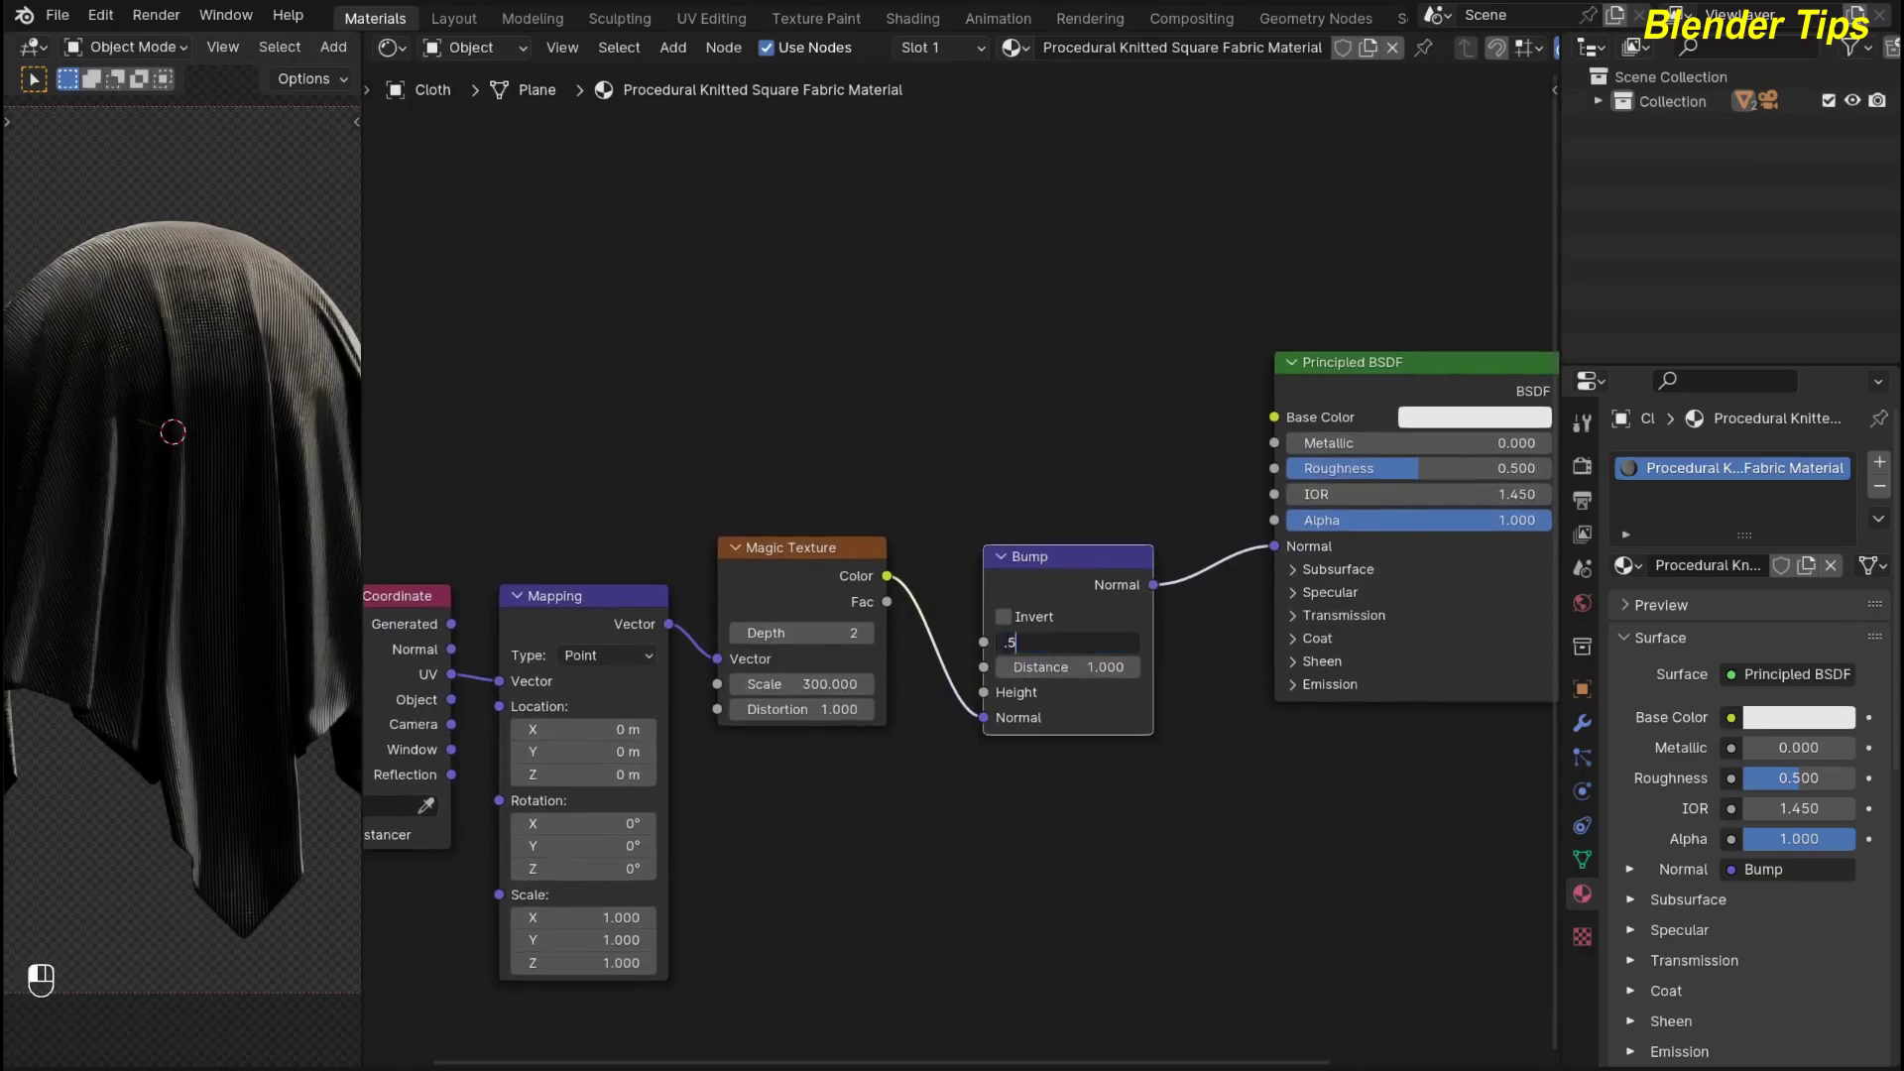
key("Return")
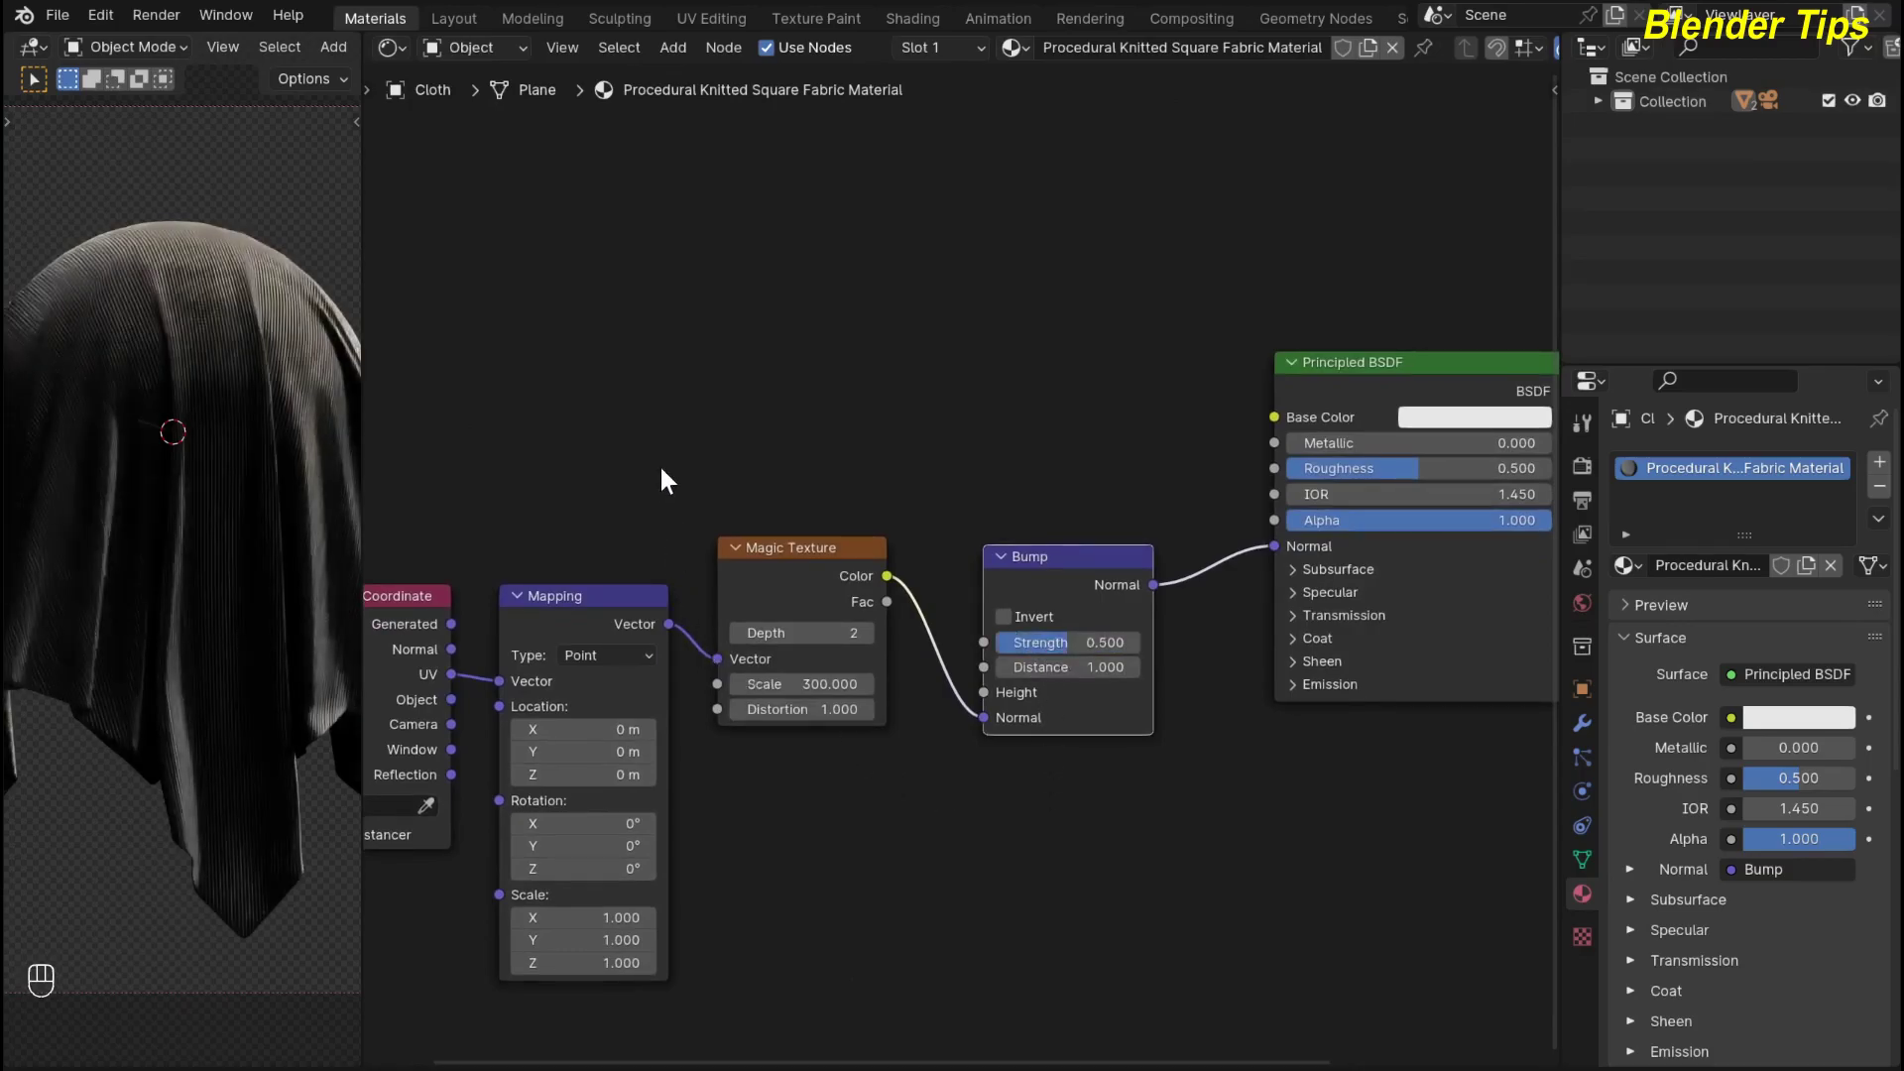
middle_click_drag(659, 464, 618, 538, "ctrl")
scroll(238, 501, "down", 1)
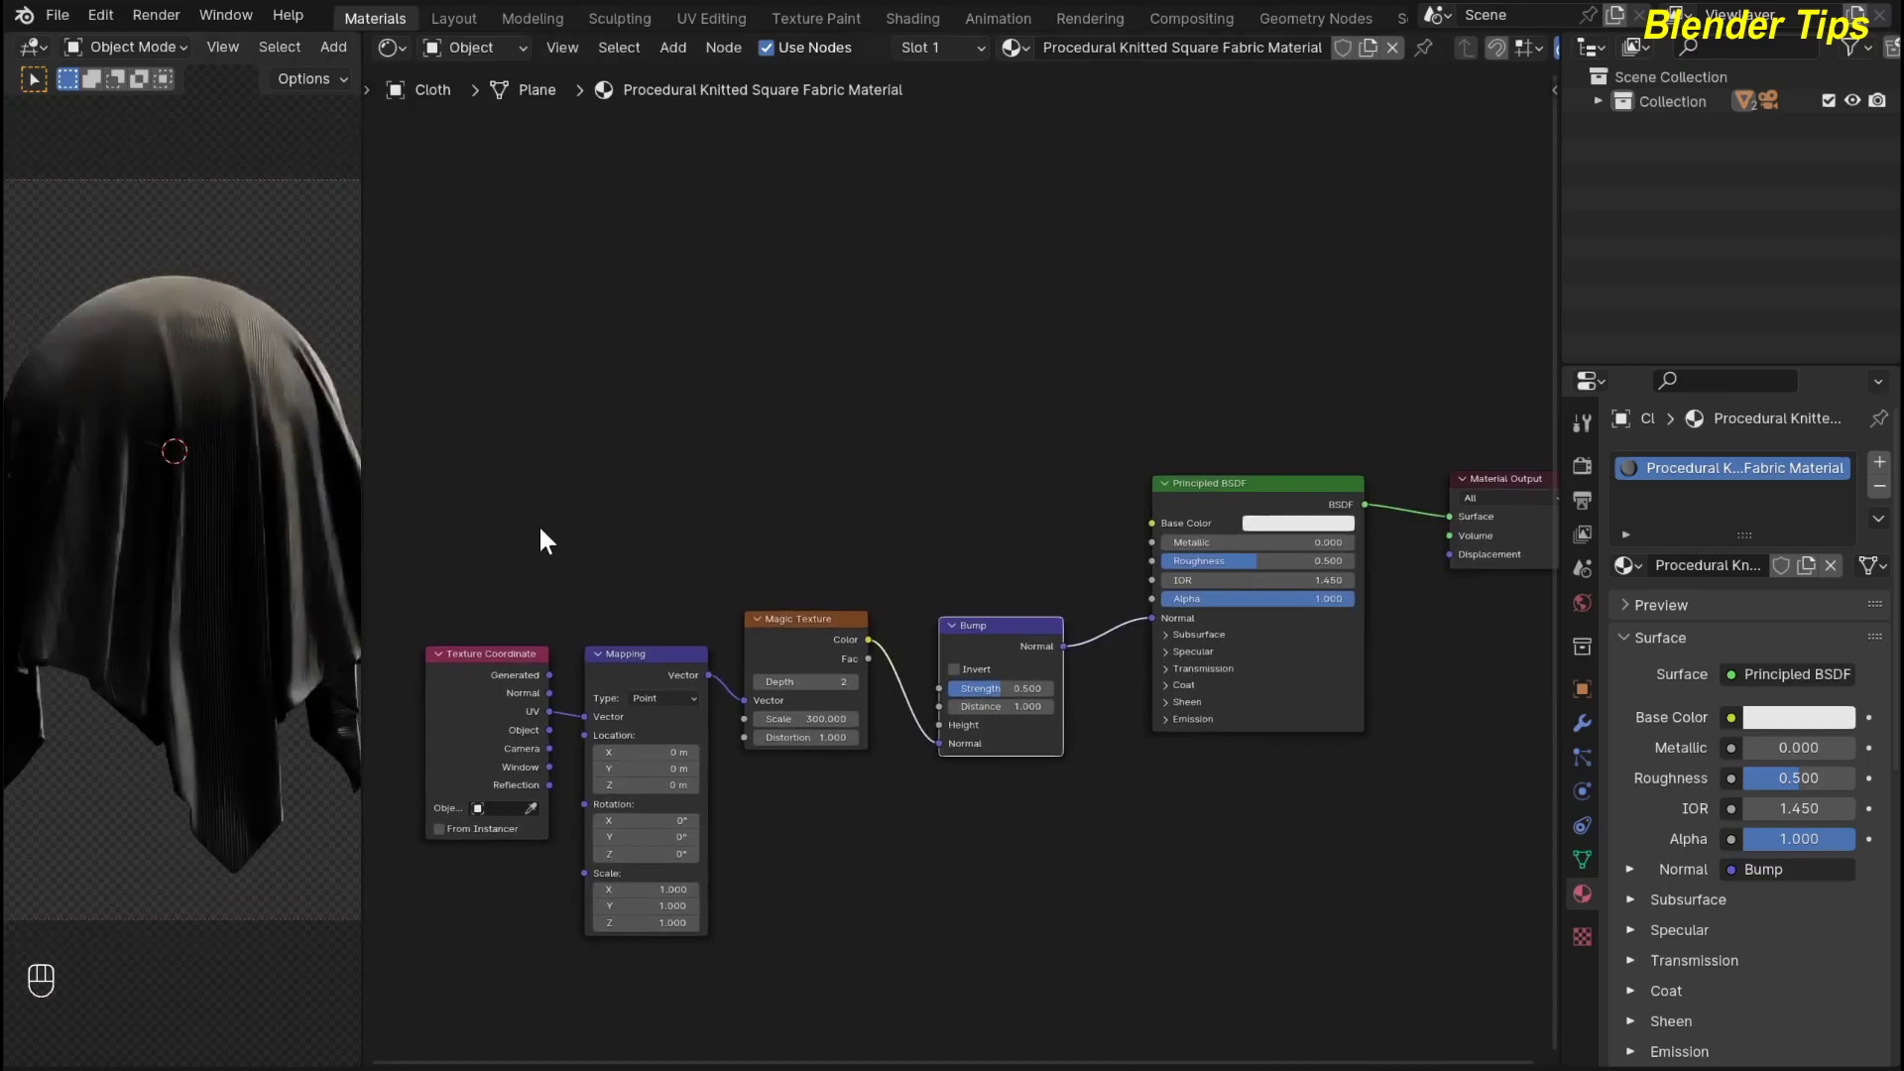
Move the Magic Texture's Color link from the Bump node's Normal input to its Height input
scroll(613, 501, "down", 1)
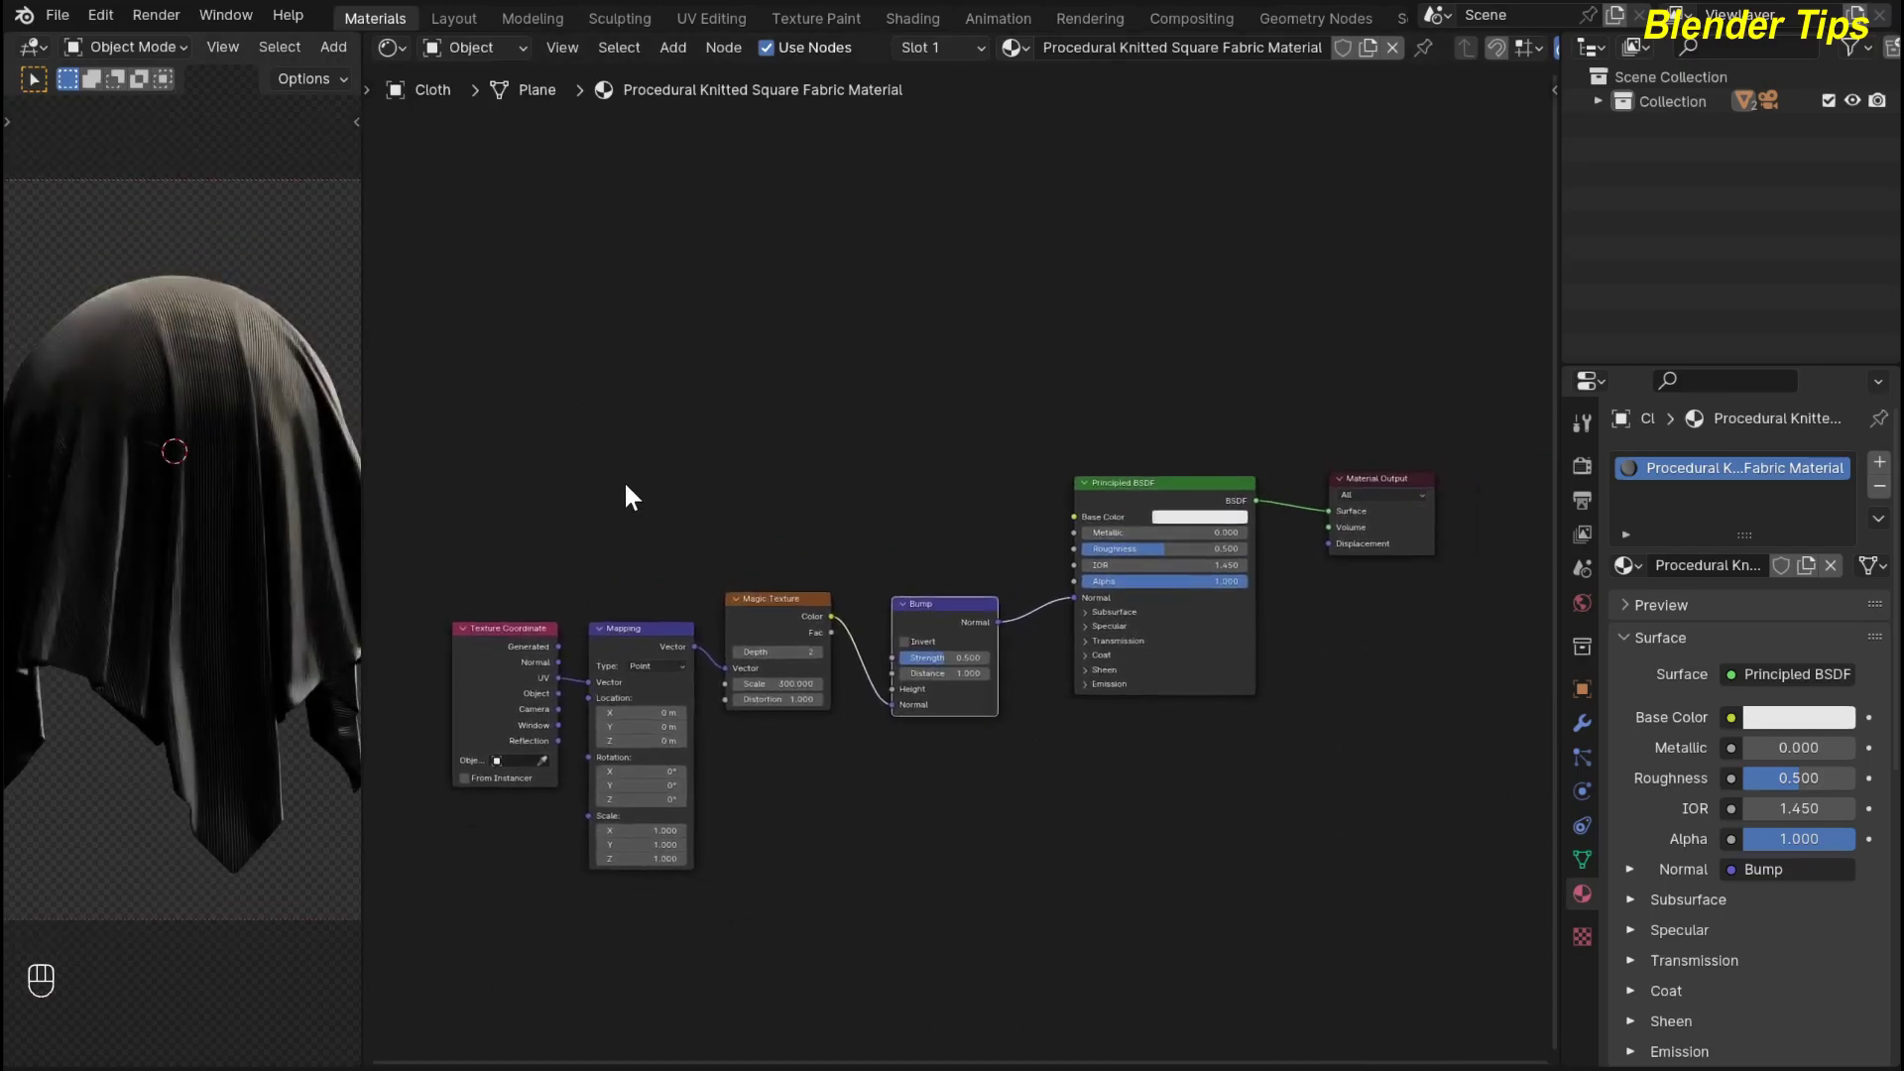
key("F6")
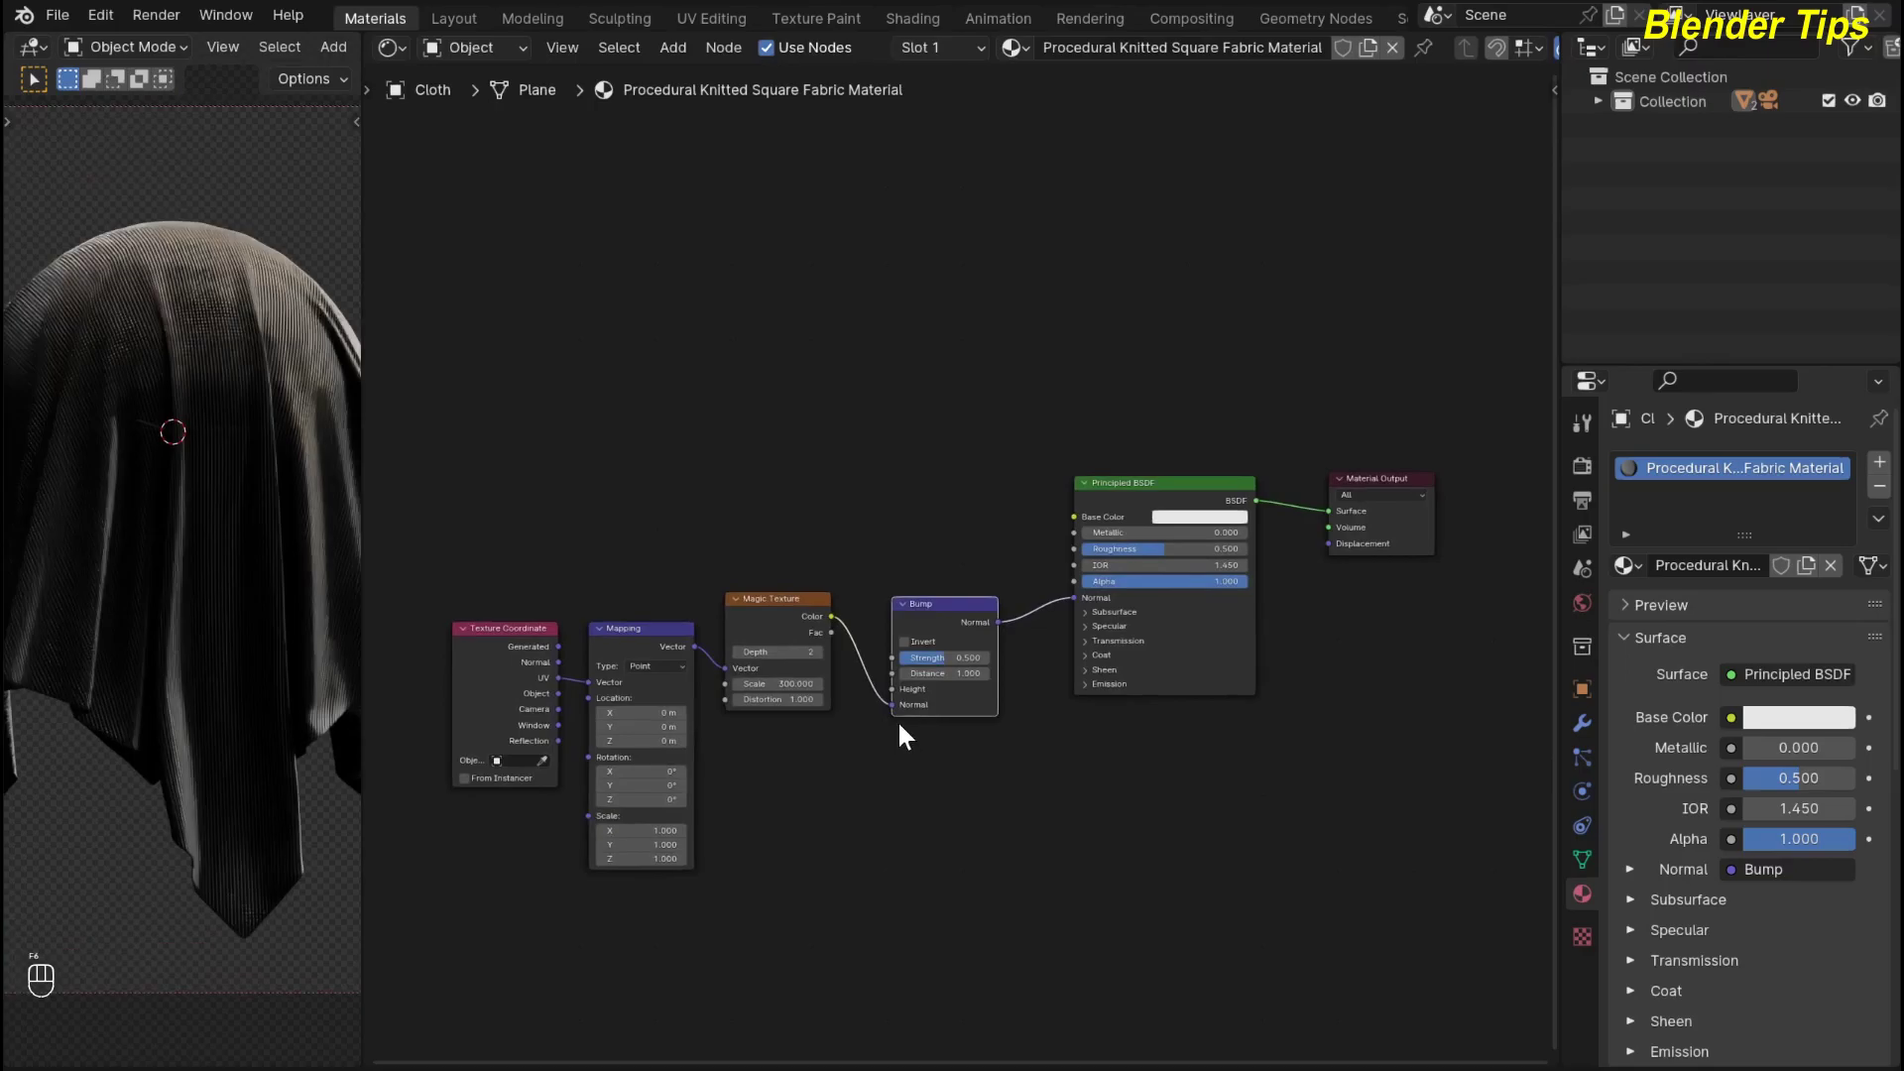
left_click_drag(893, 705, 890, 691)
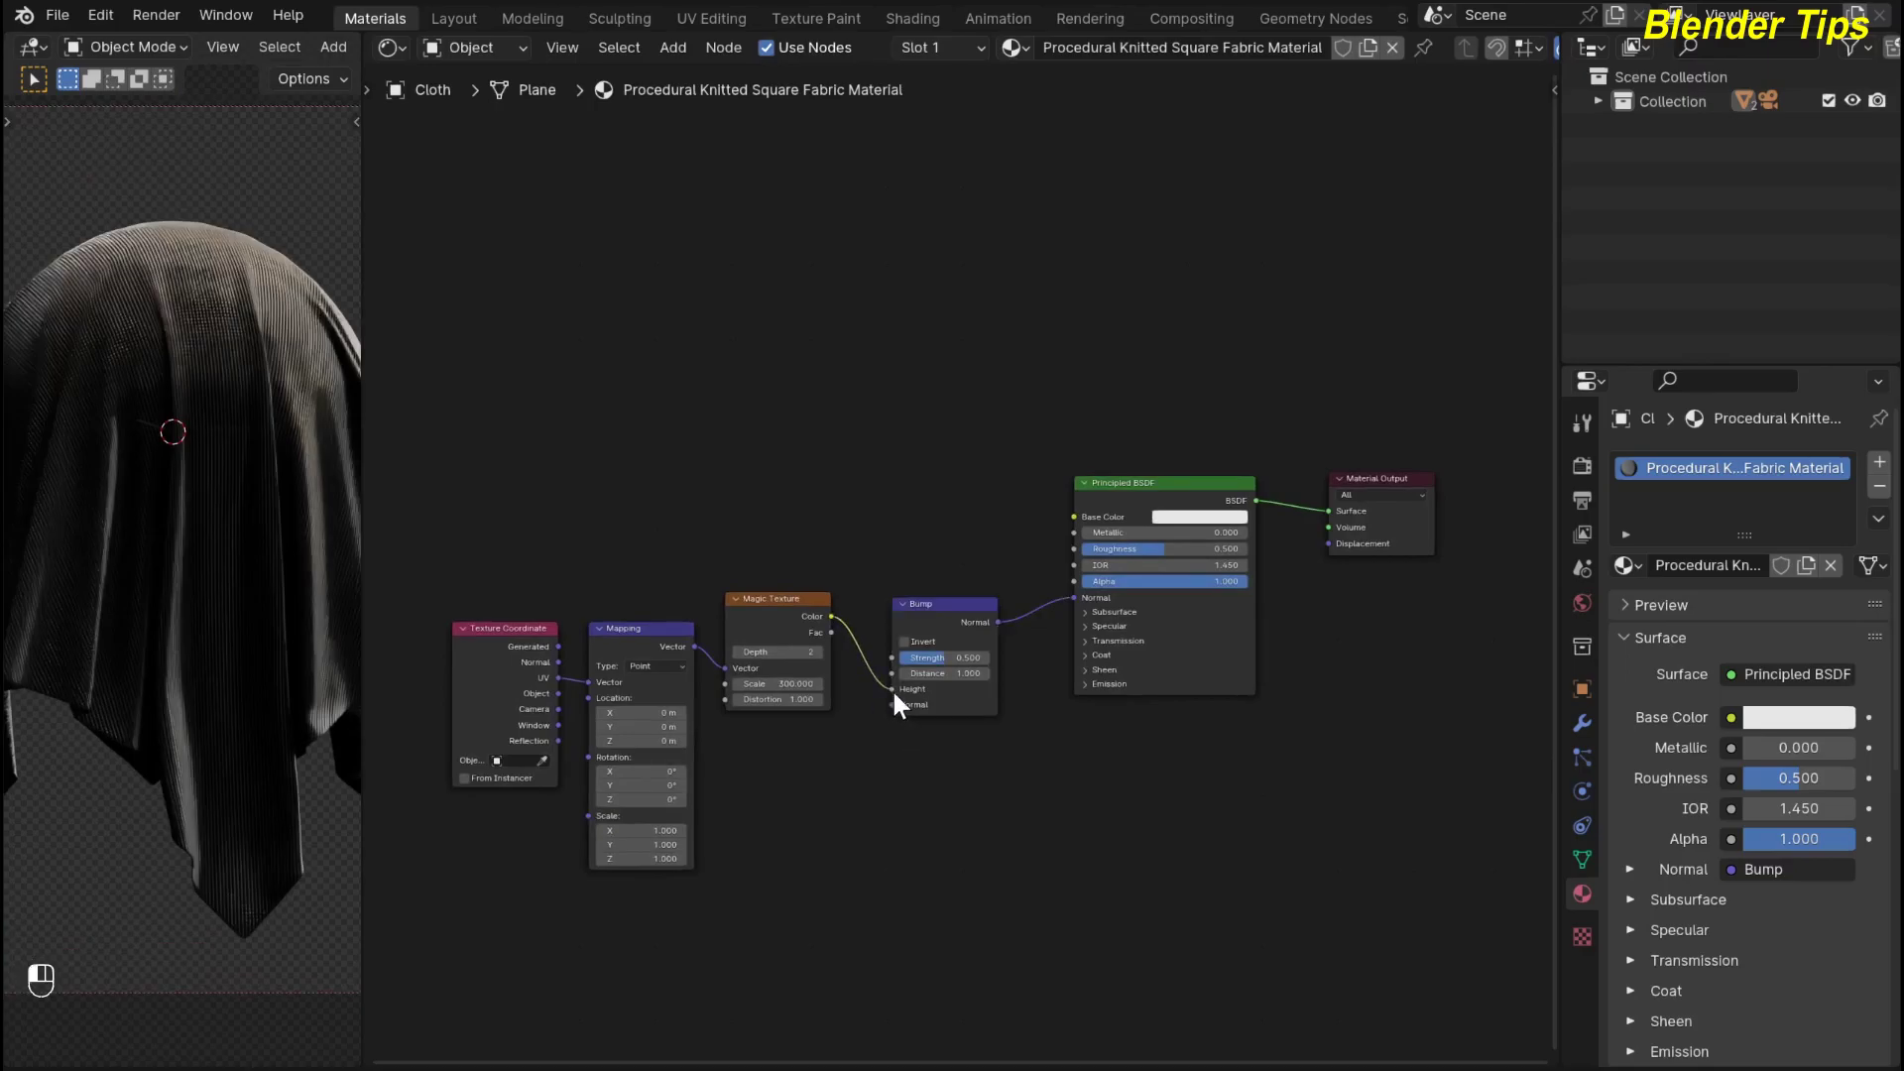
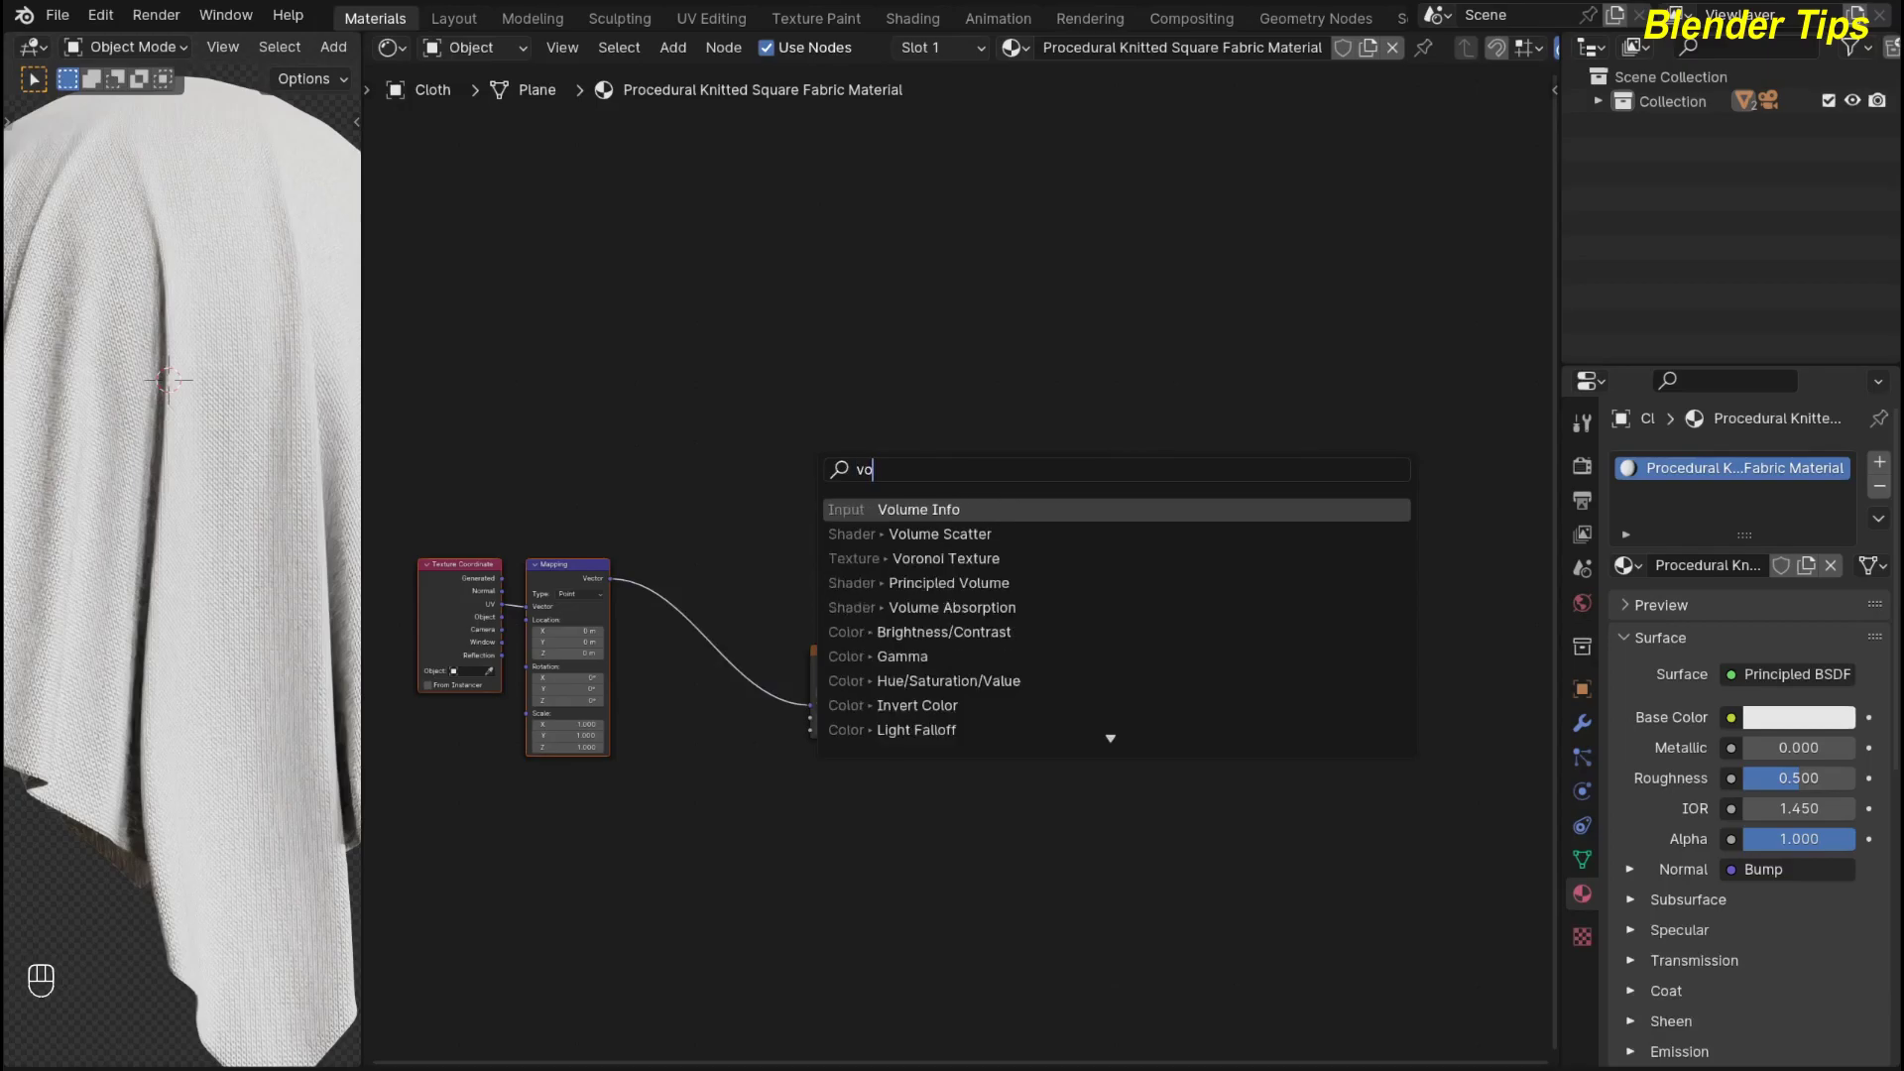
Add a Voronoi Texture node above the Magic Texture and feed the Mapping node's Vector into it
key("Down")
key("Down")
key("Down")
key("Up")
key("Return")
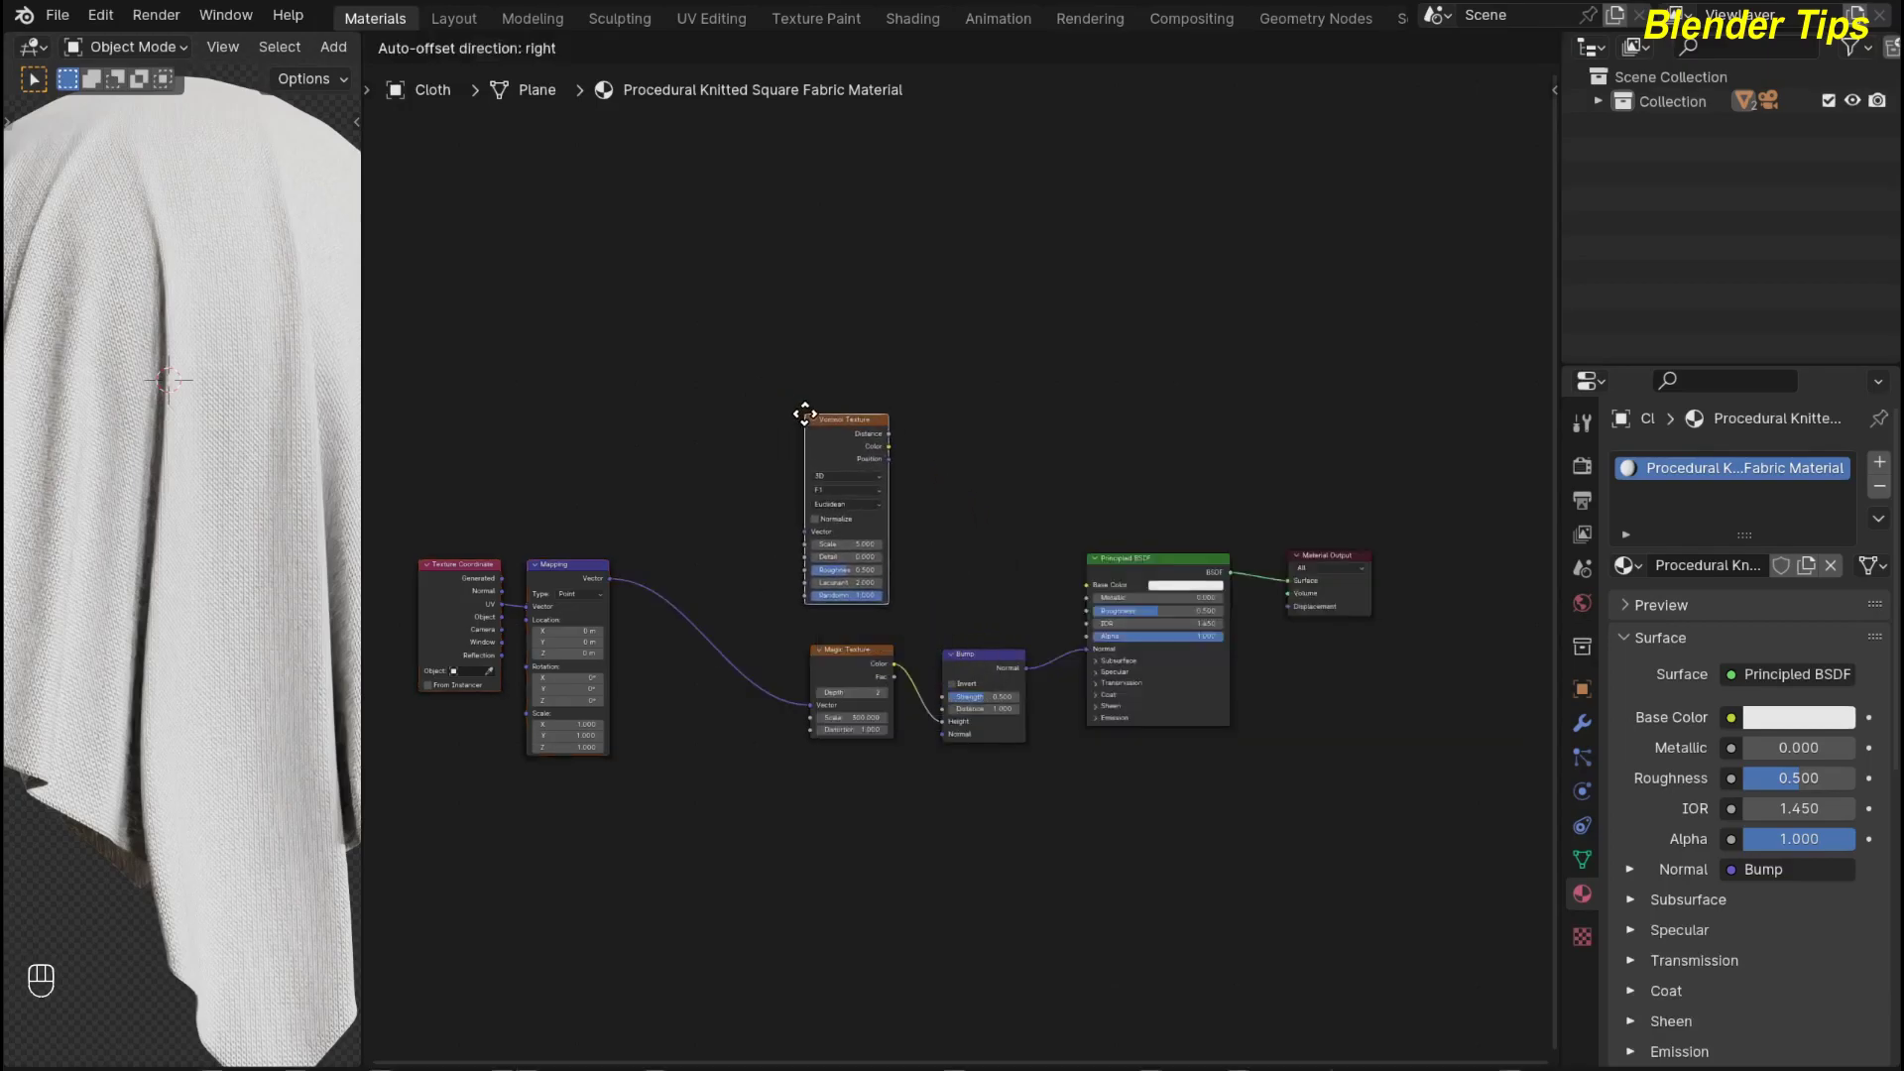
left_click(802, 405)
scroll(794, 476, "up", 1)
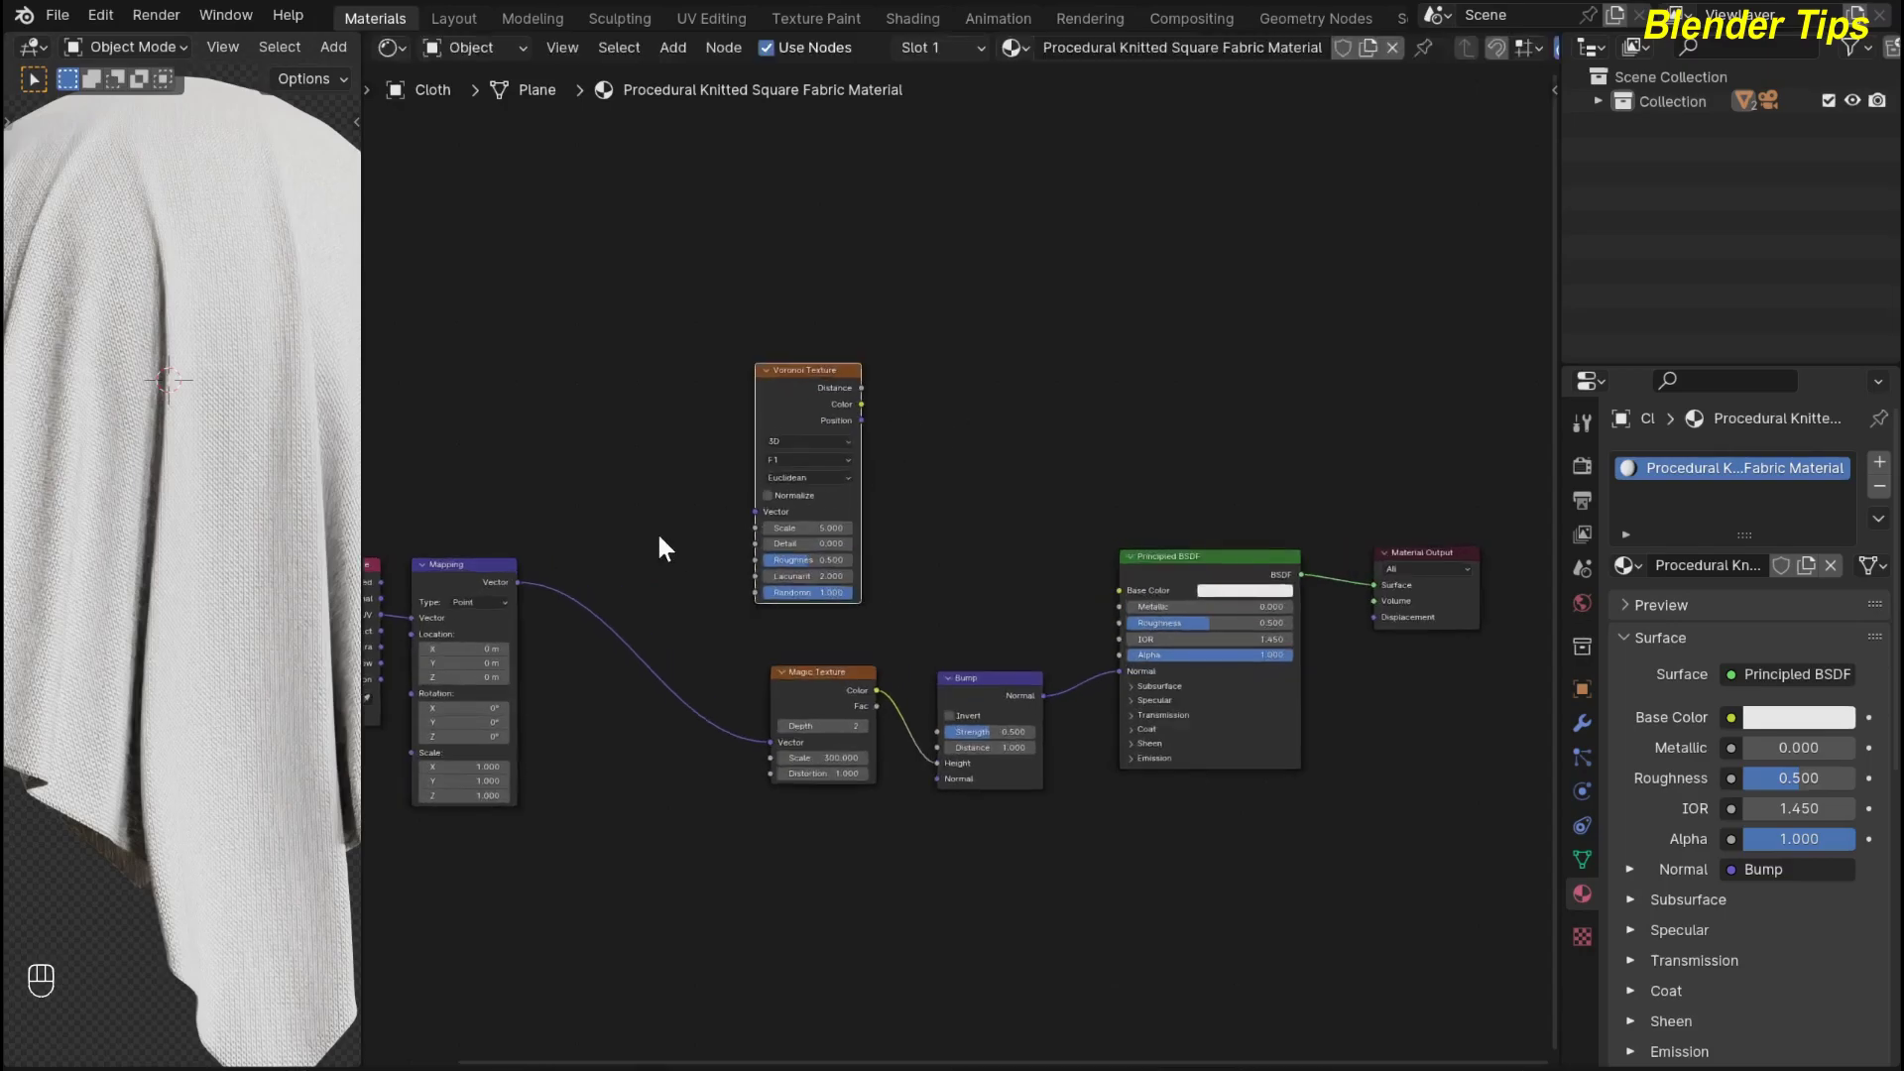
left_click_drag(517, 583, 756, 511)
scroll(837, 497, "up", 1)
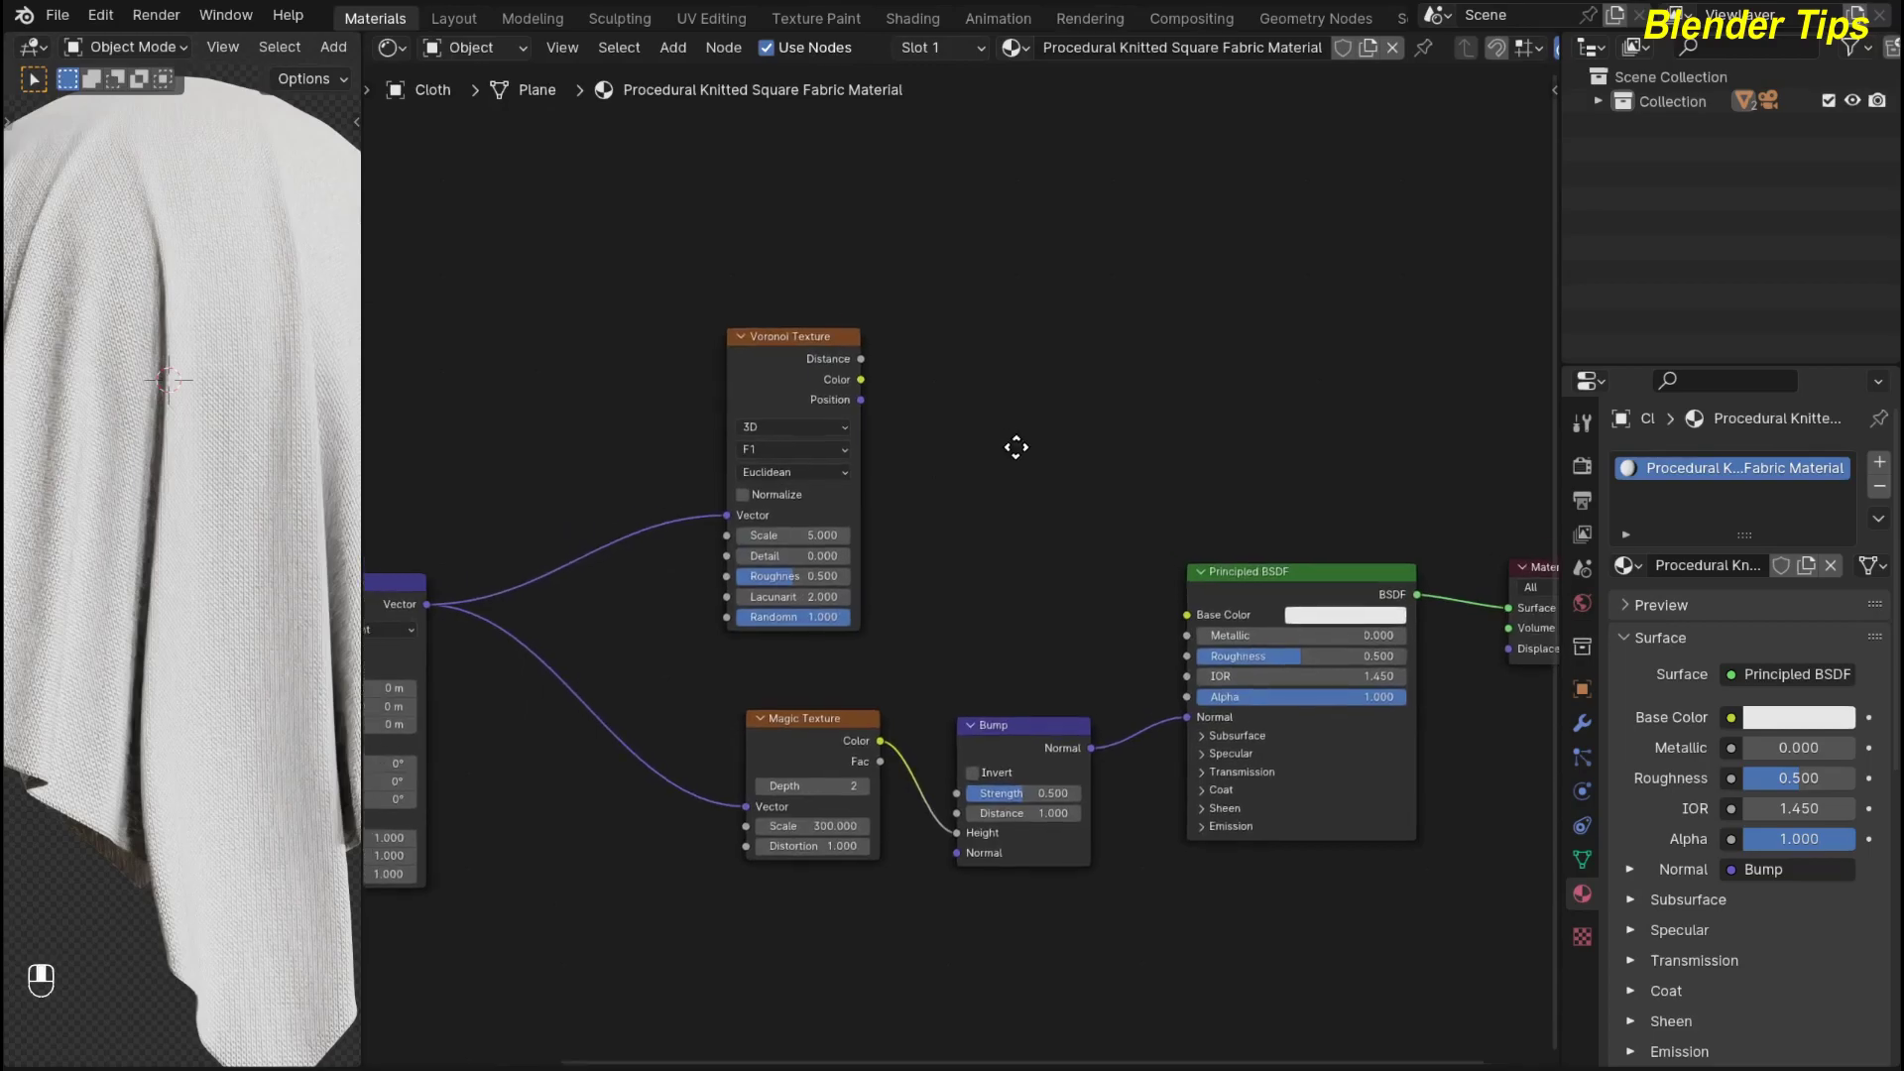
Preview the Voronoi Texture's Distance directly on the cloth and set the texture's Scale to 30
left_click(763, 381)
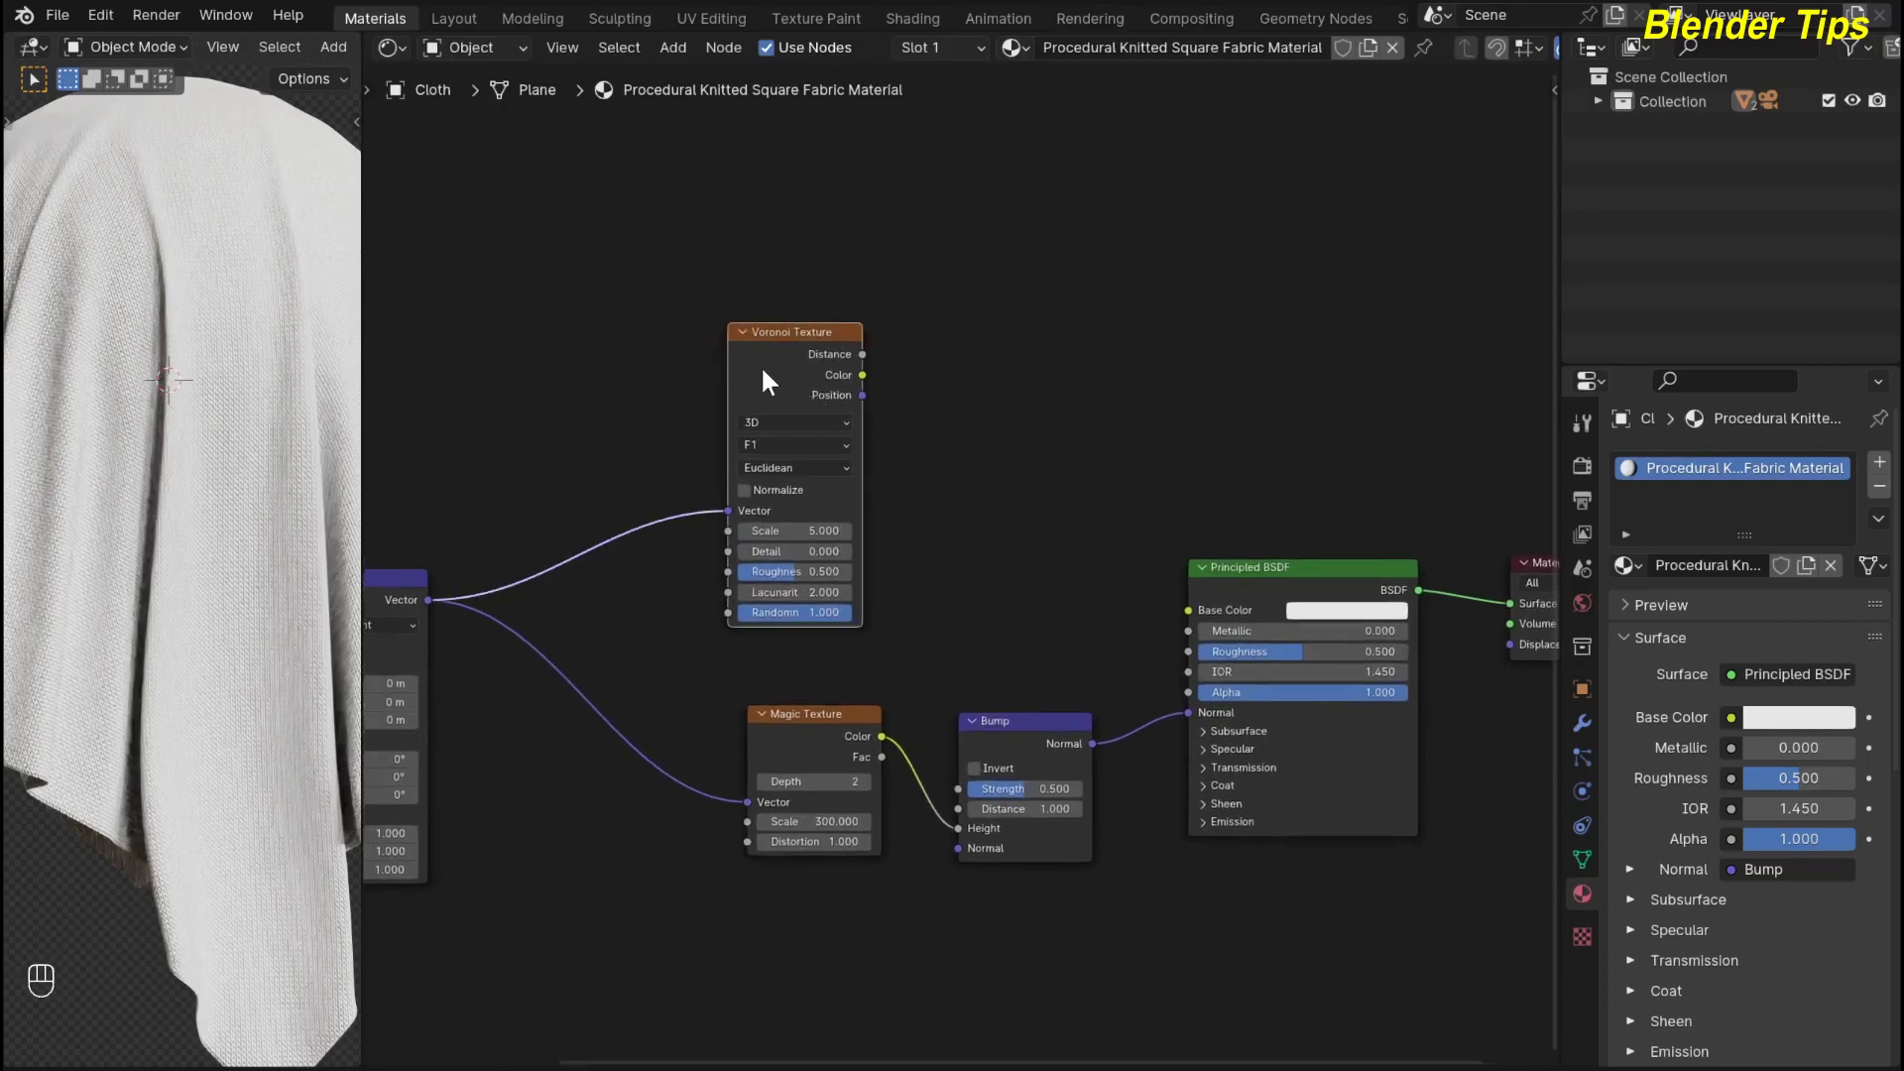
left_click(762, 373, "ctrl+shift")
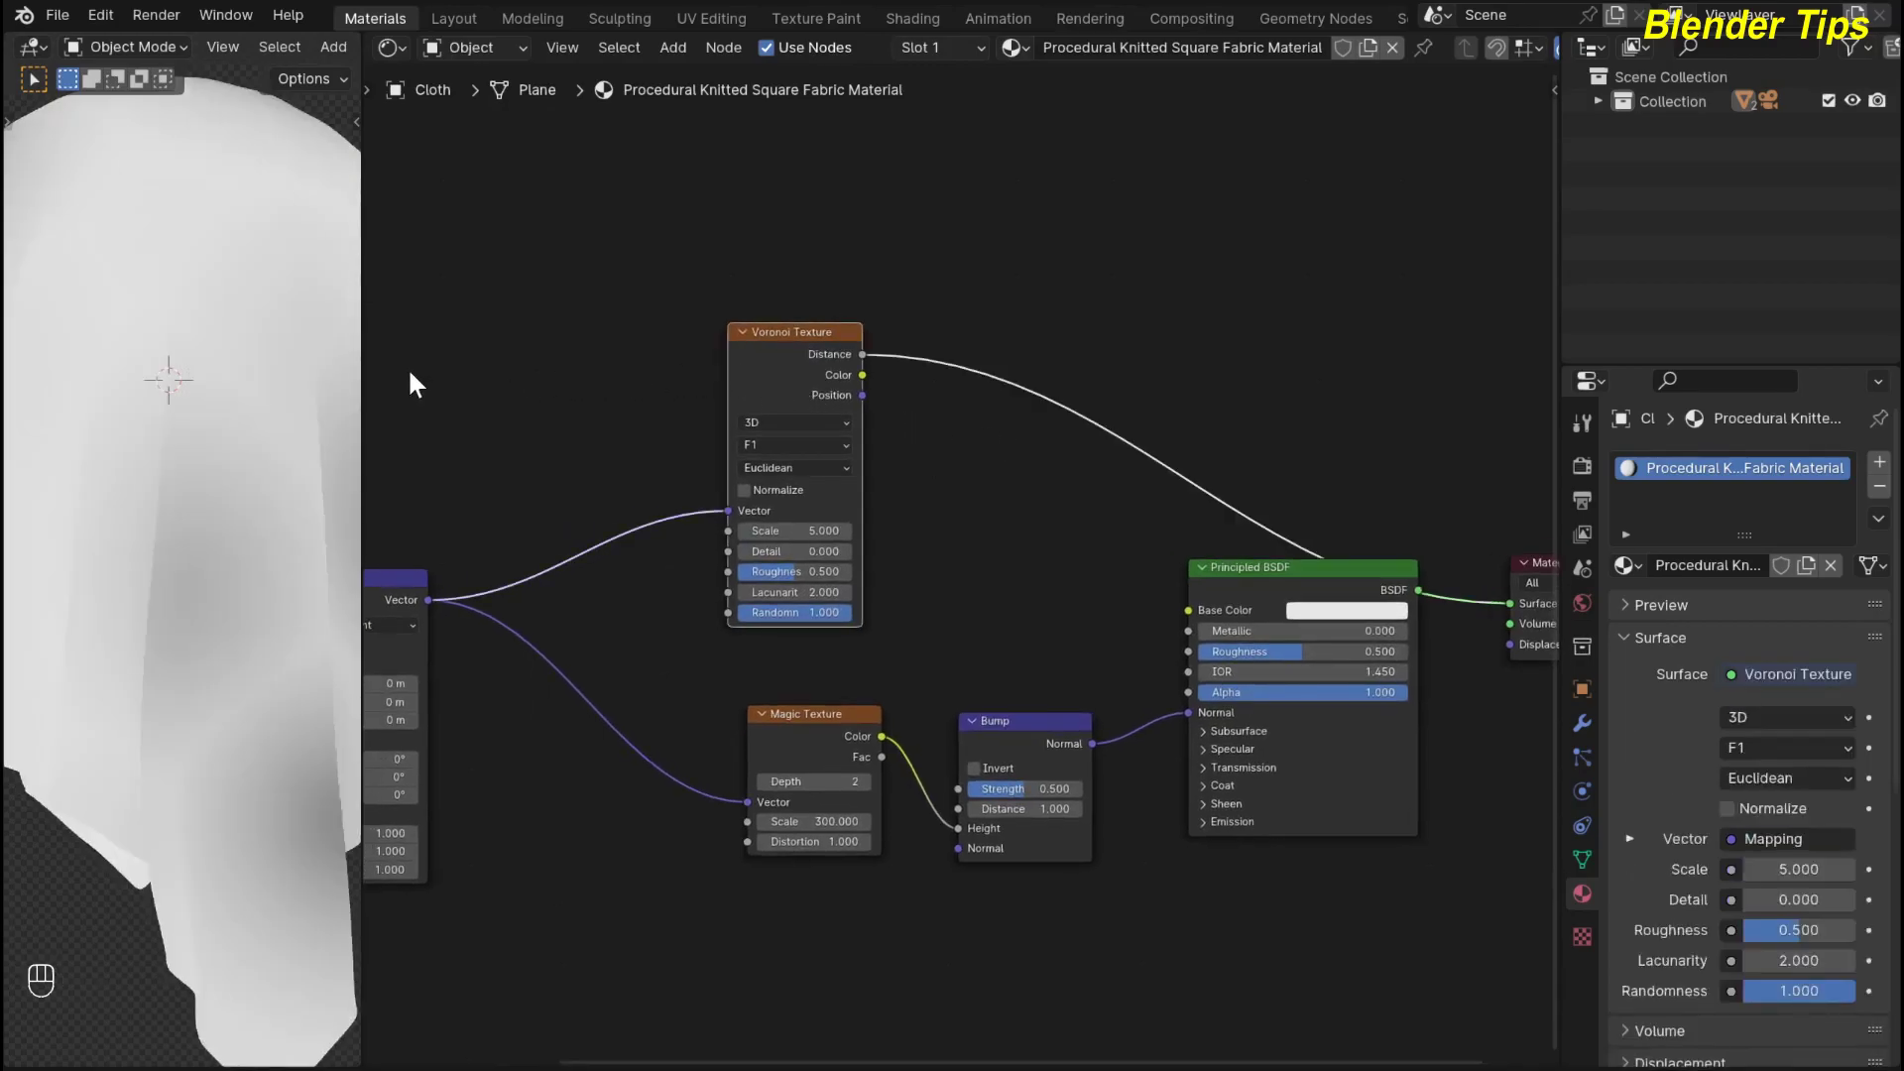
scroll(958, 522, "up", 1)
middle_click_drag(958, 522, 1042, 484)
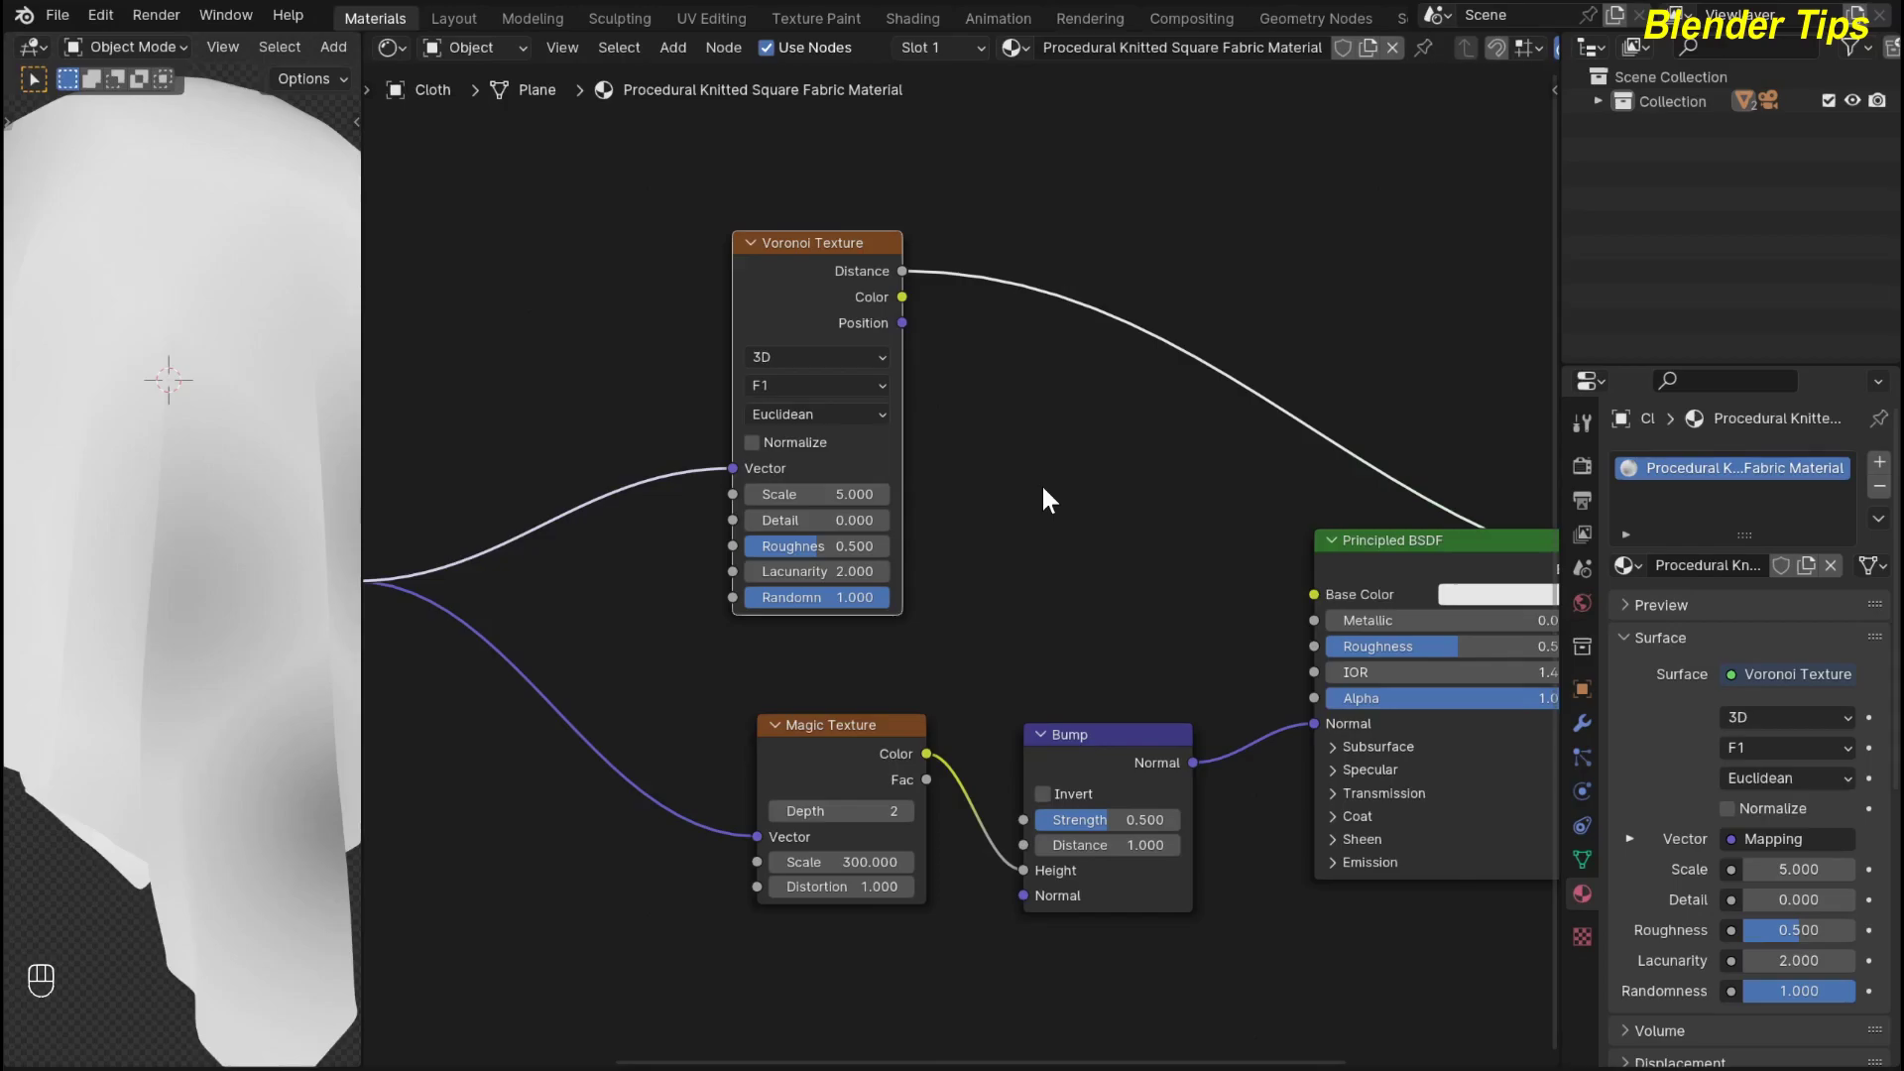
double_click(823, 494)
type("30")
key("Return")
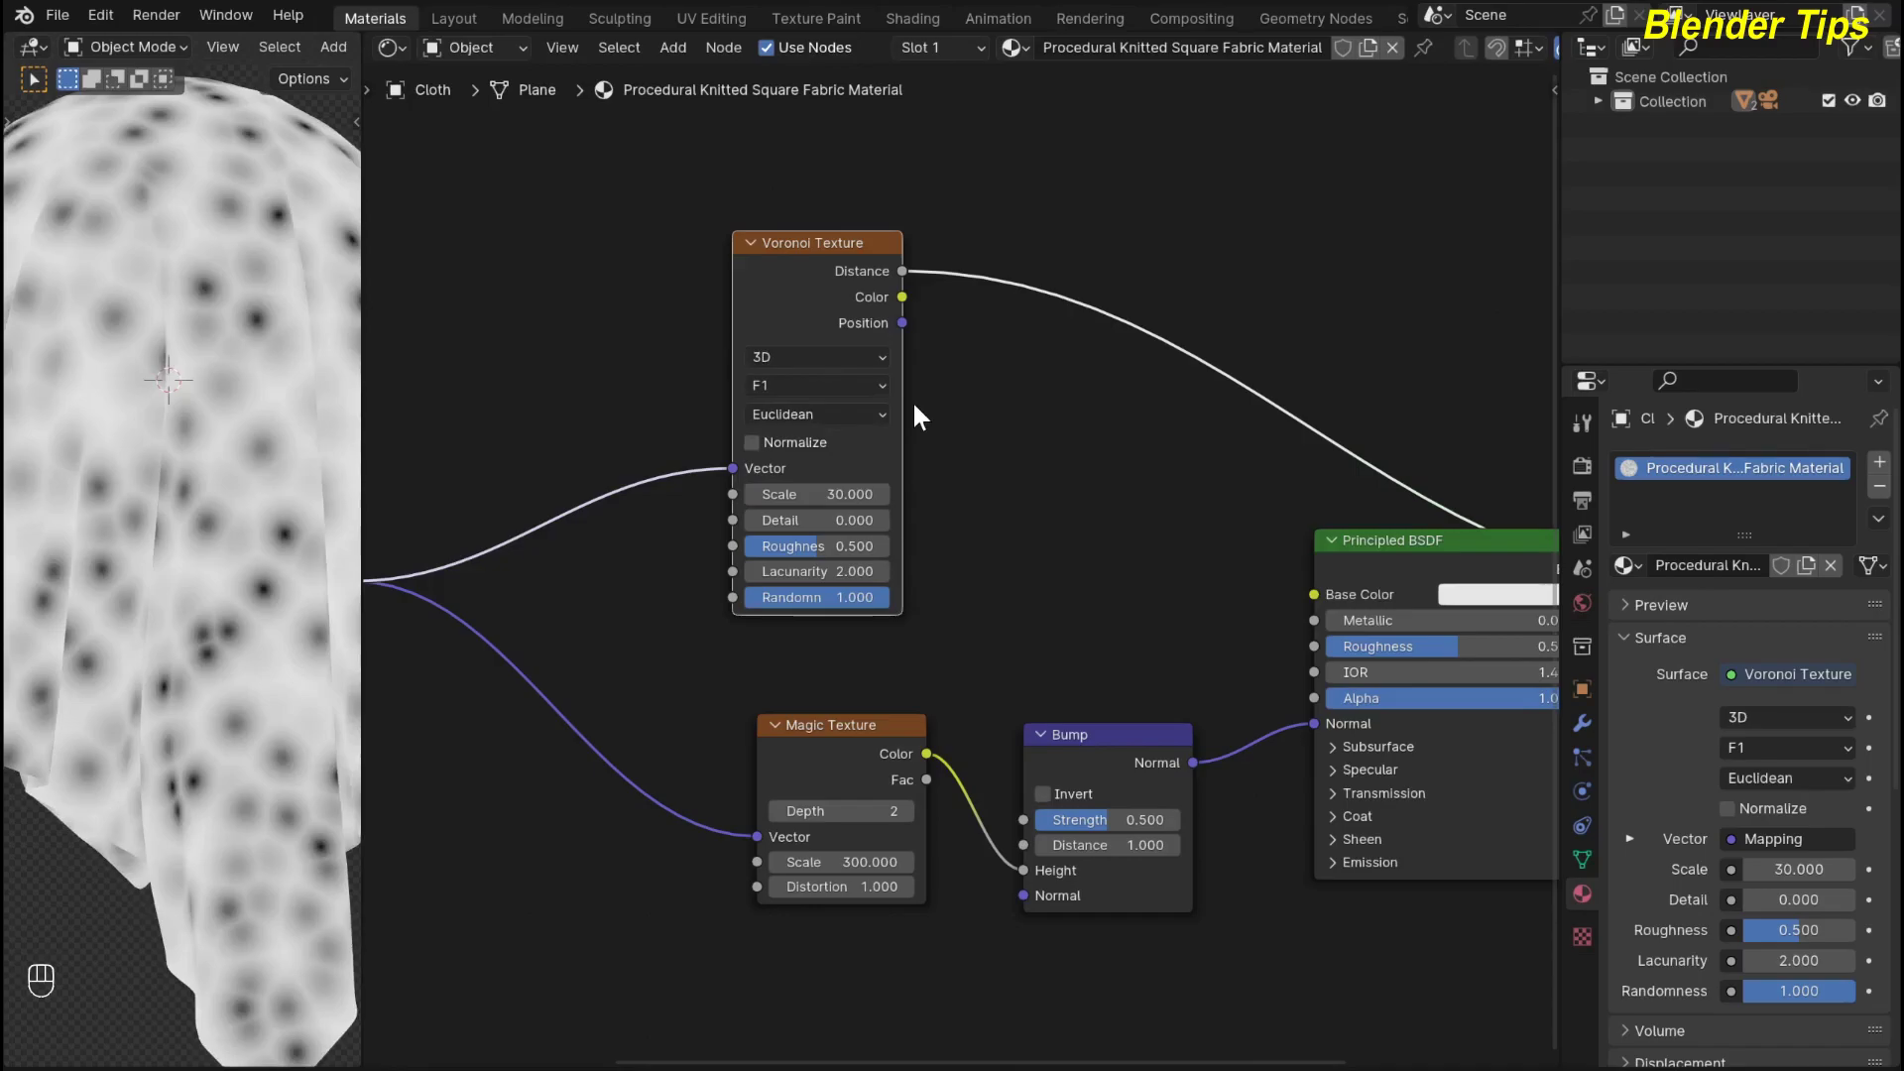
Switch the Voronoi Texture's feature output to Distance to Edge and lower its Randomness to 0
left_click(866, 387)
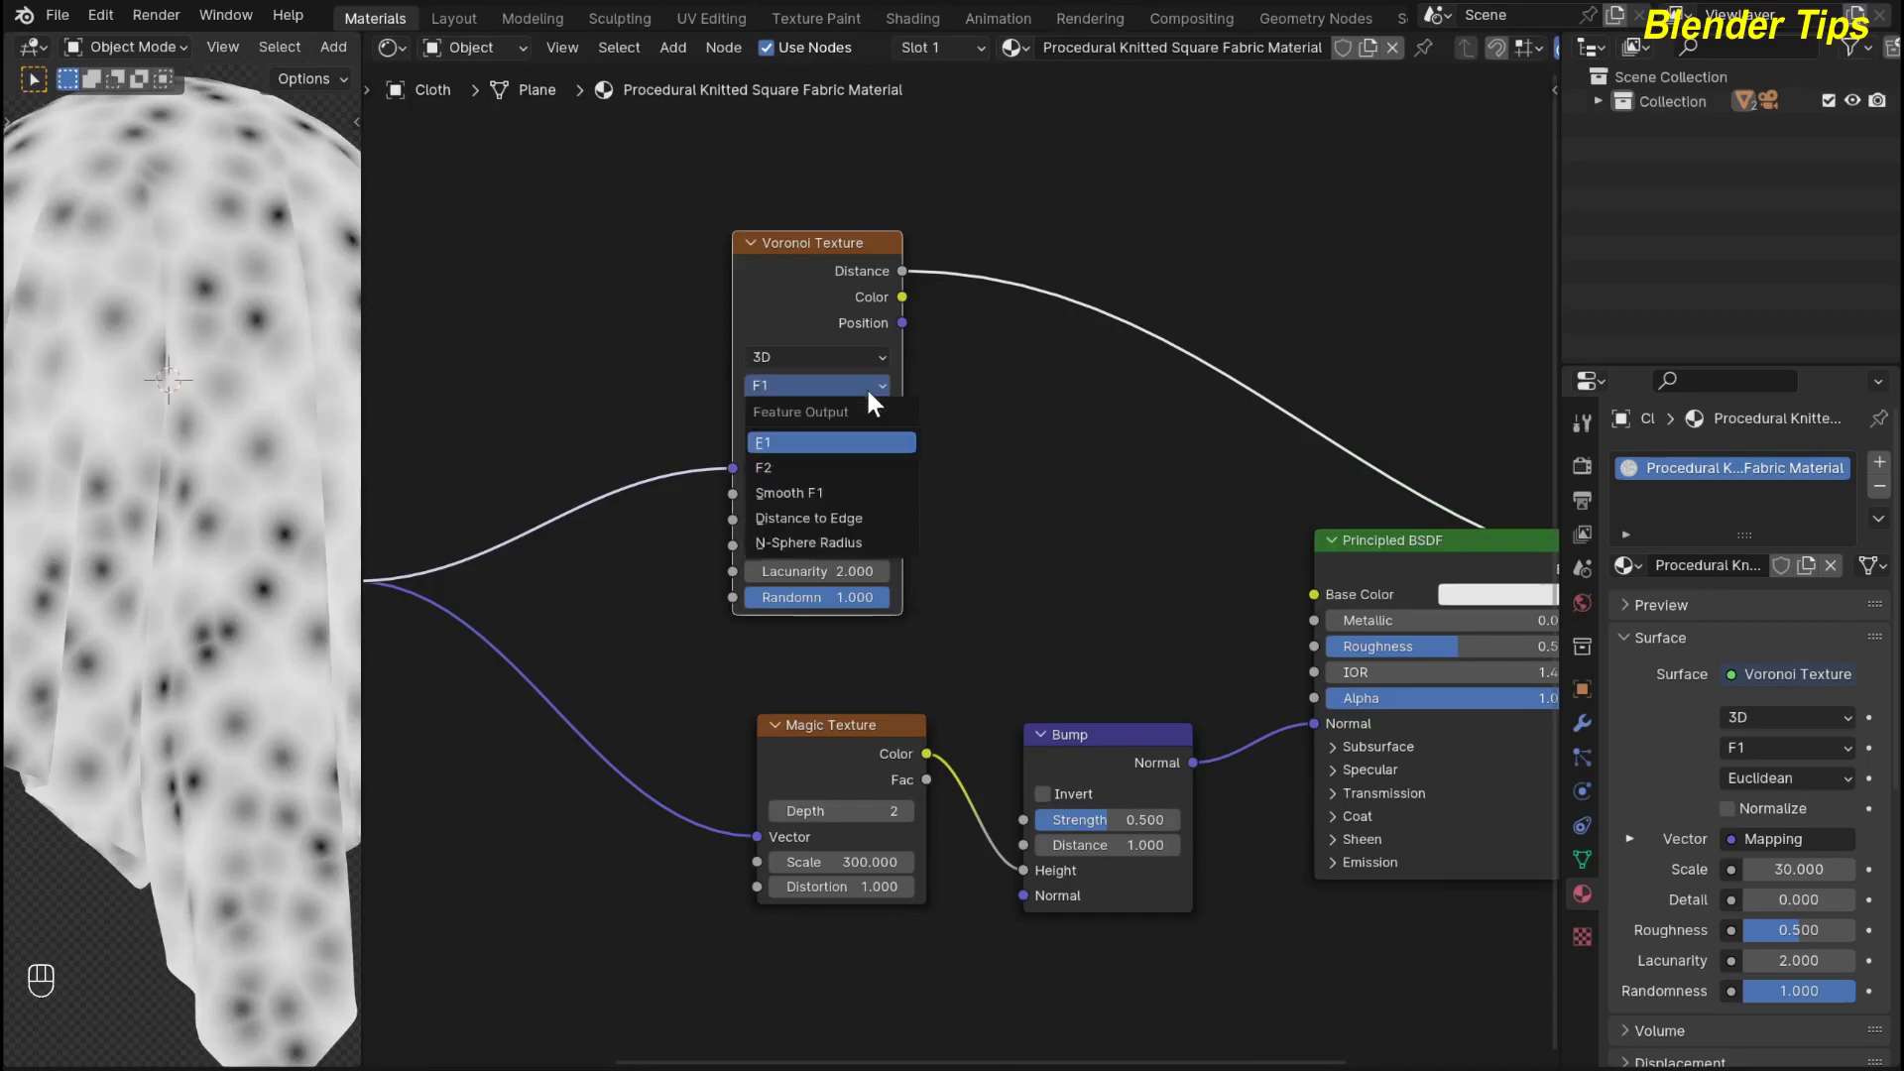
left_click(843, 517)
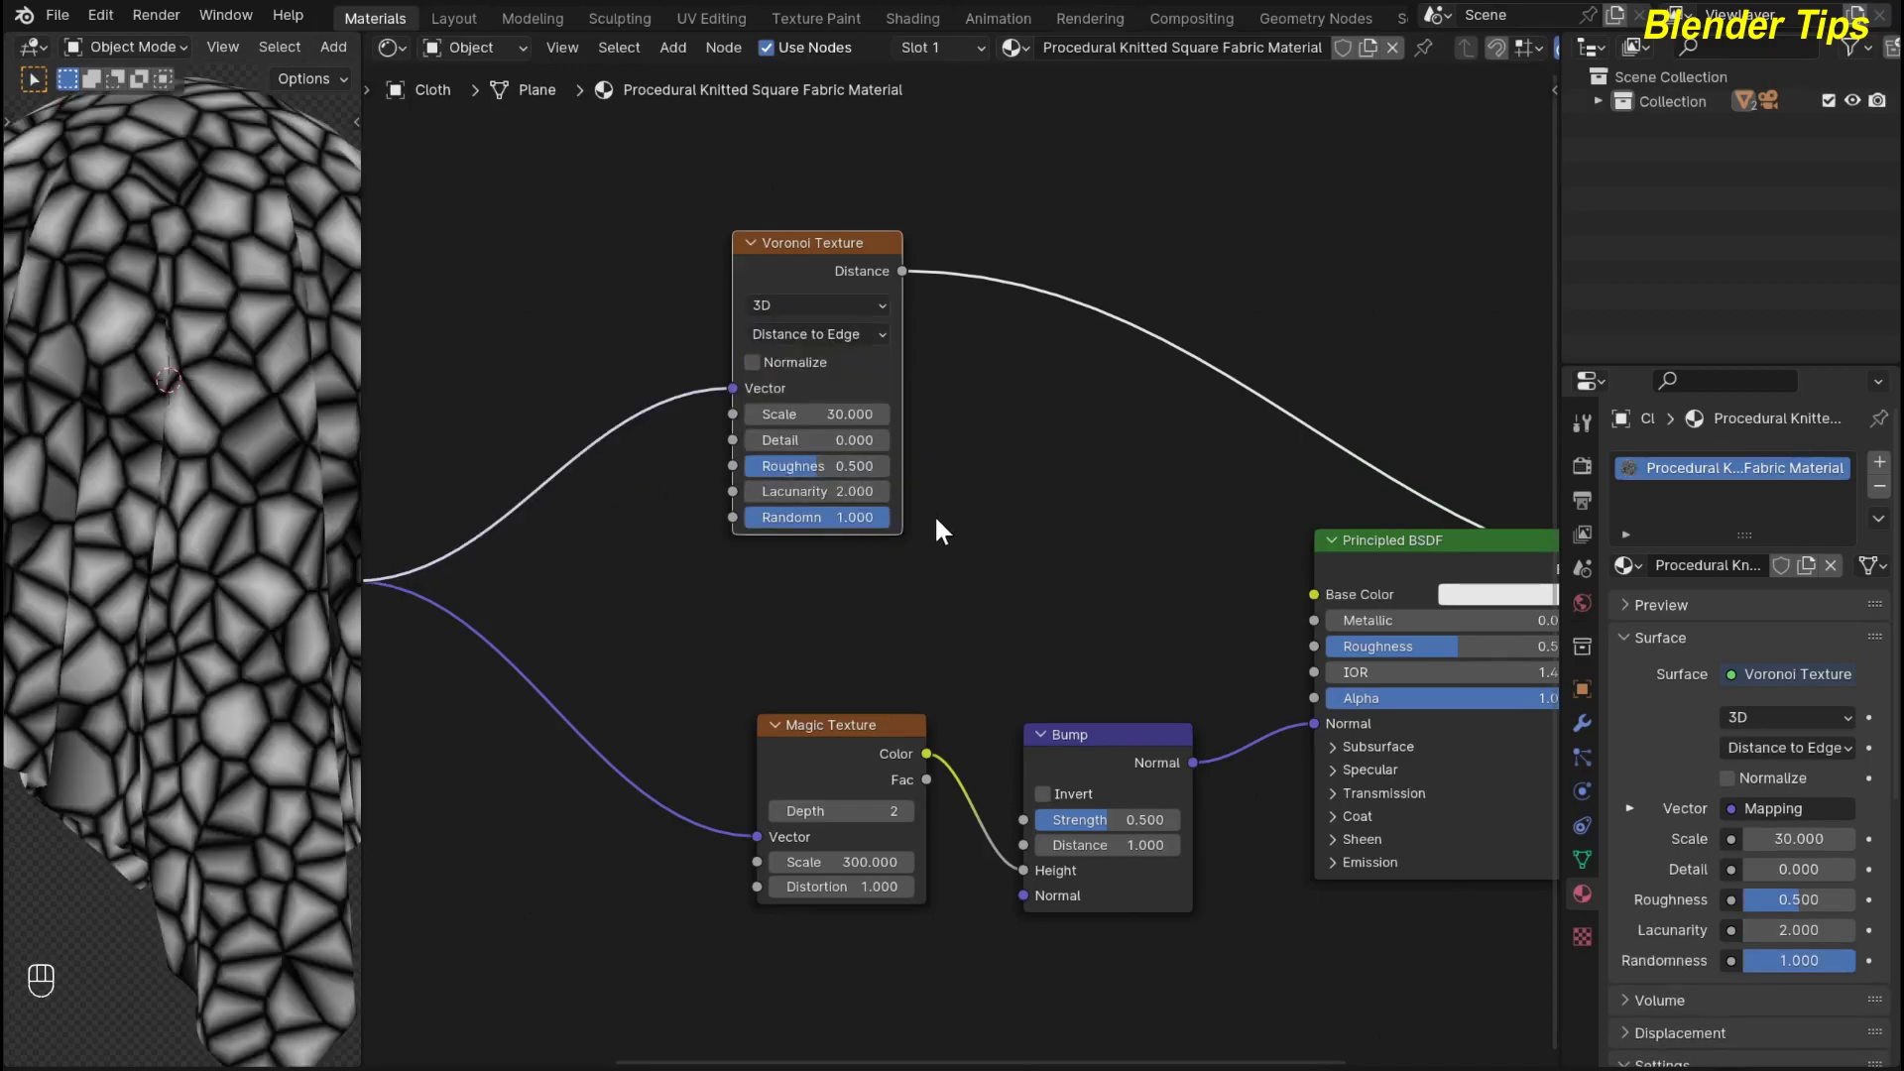
left_click_drag(855, 524, 739, 523)
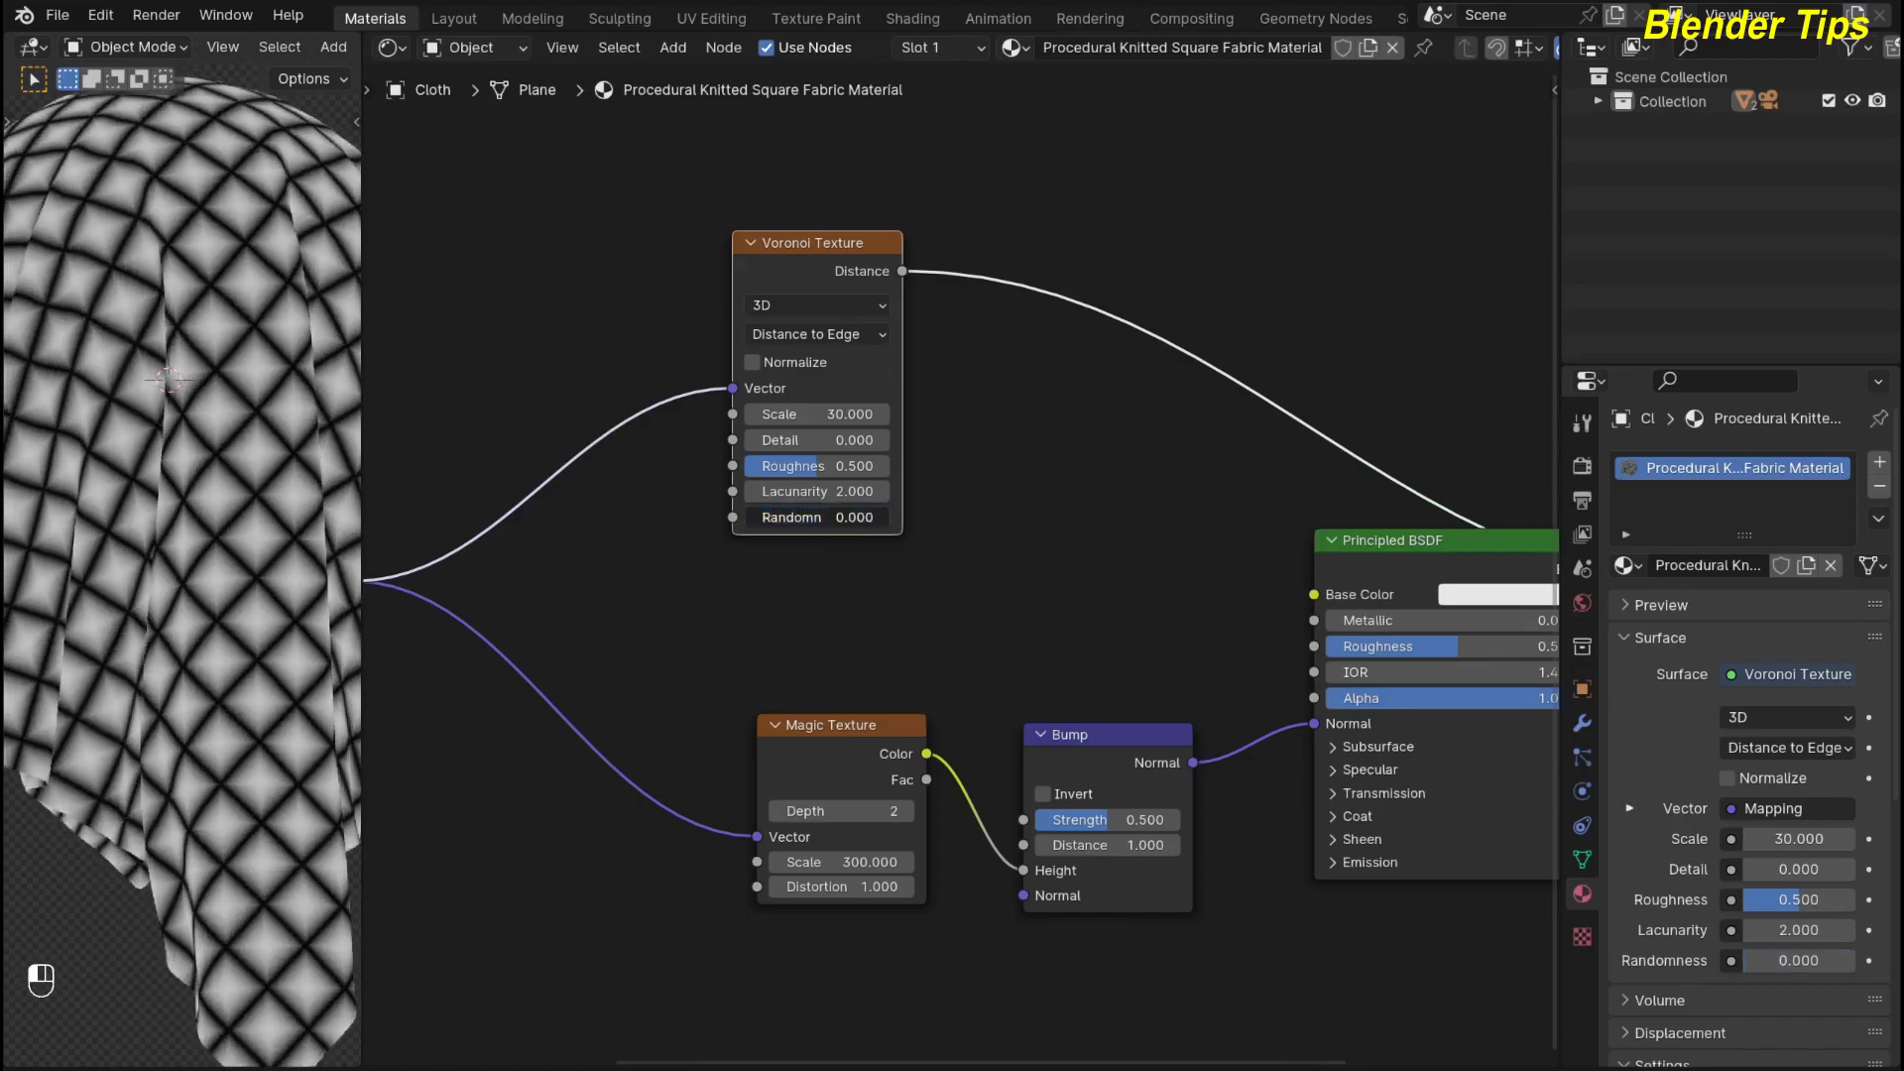
Add a Math node and insert it on the link between the Voronoi Texture and the Material Output
scroll(992, 545, "down", 2)
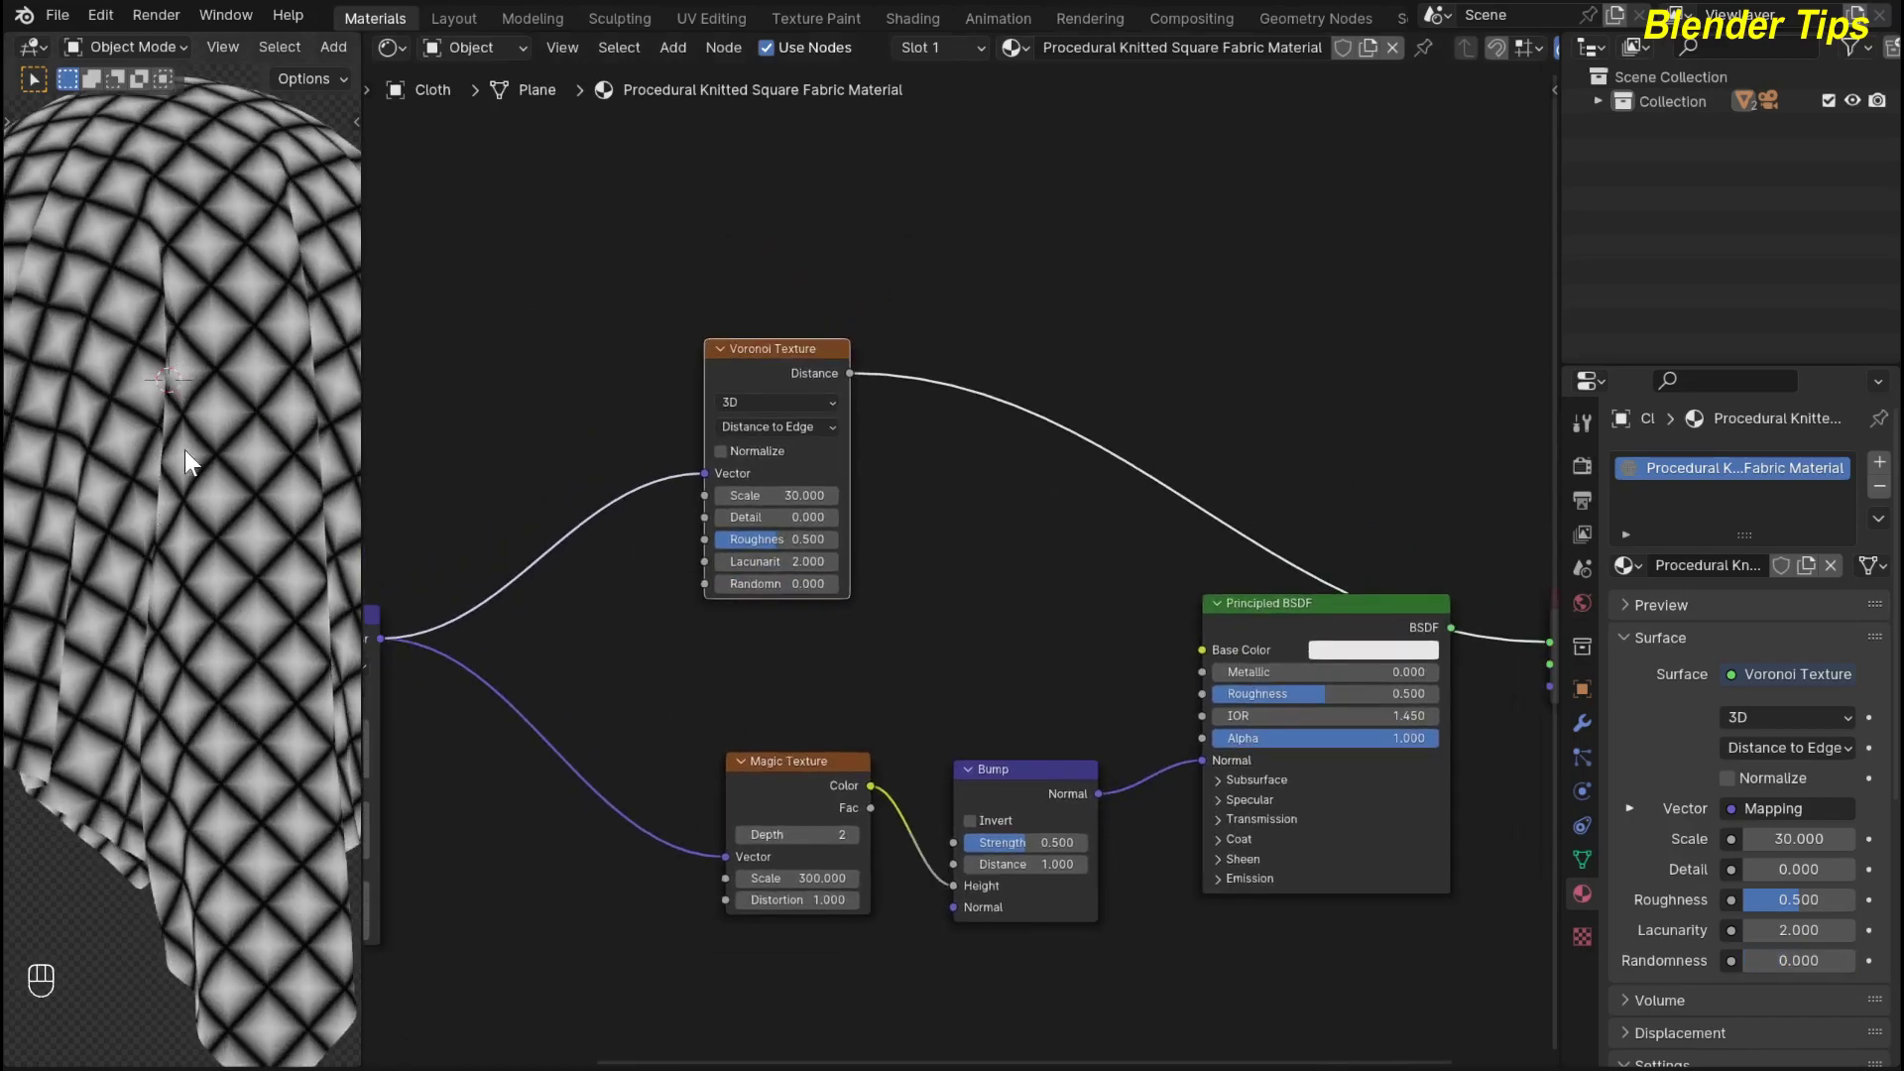
scroll(961, 465, "down", 1)
scroll(939, 525, "up", 2)
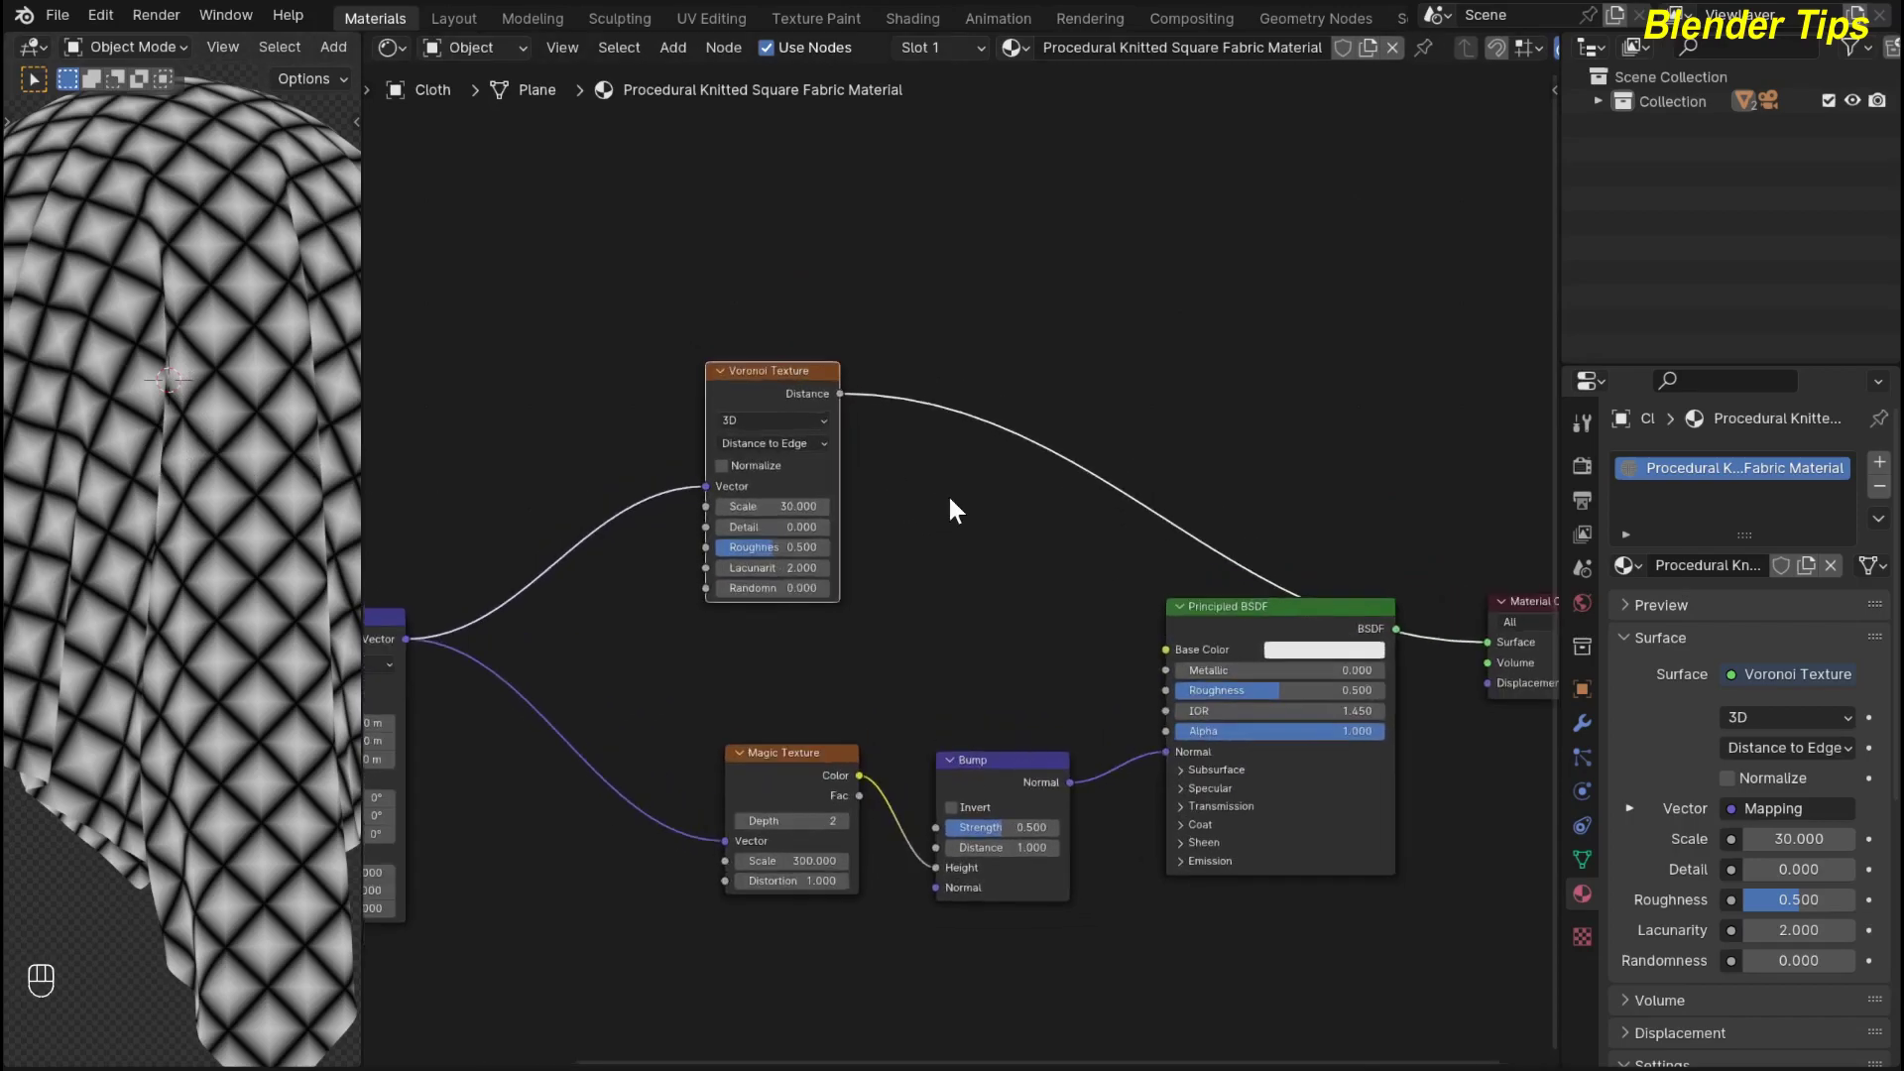
key("shift+a")
mouse_move(952, 501)
type("math")
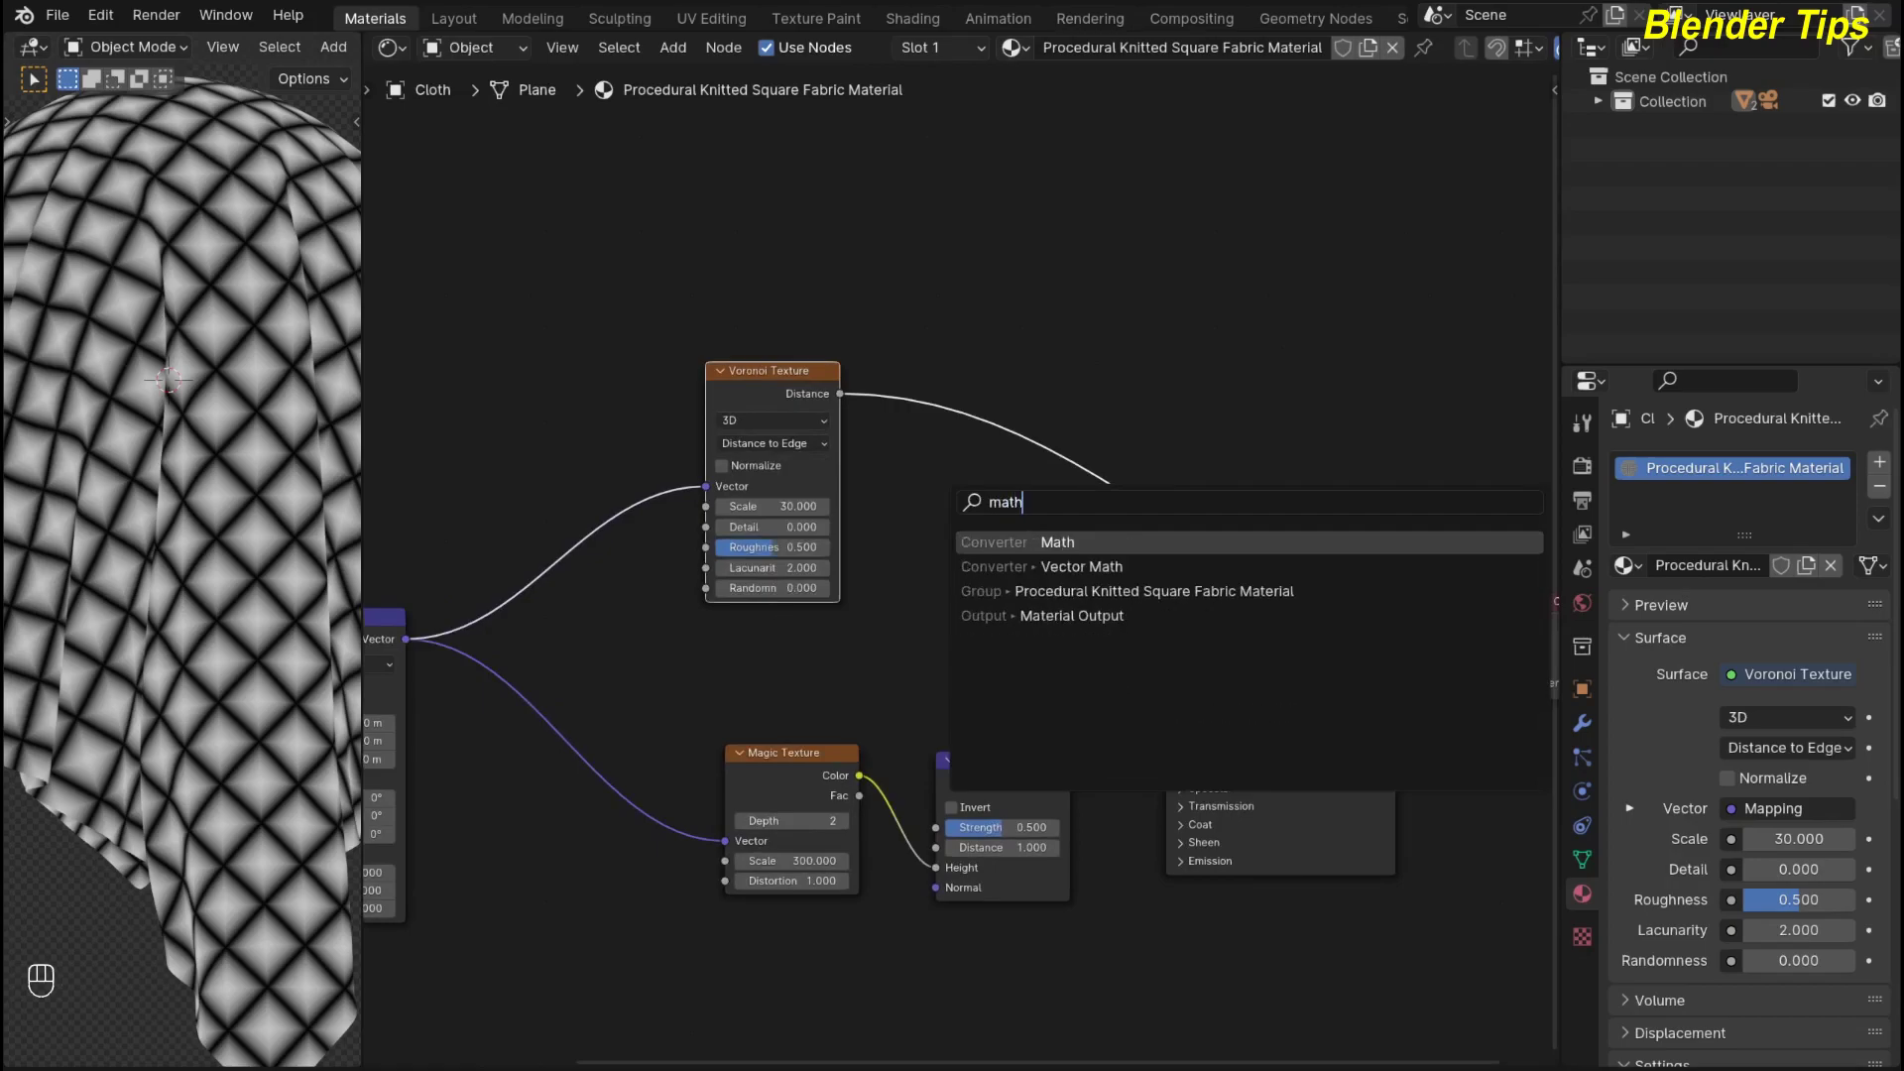
key("Return")
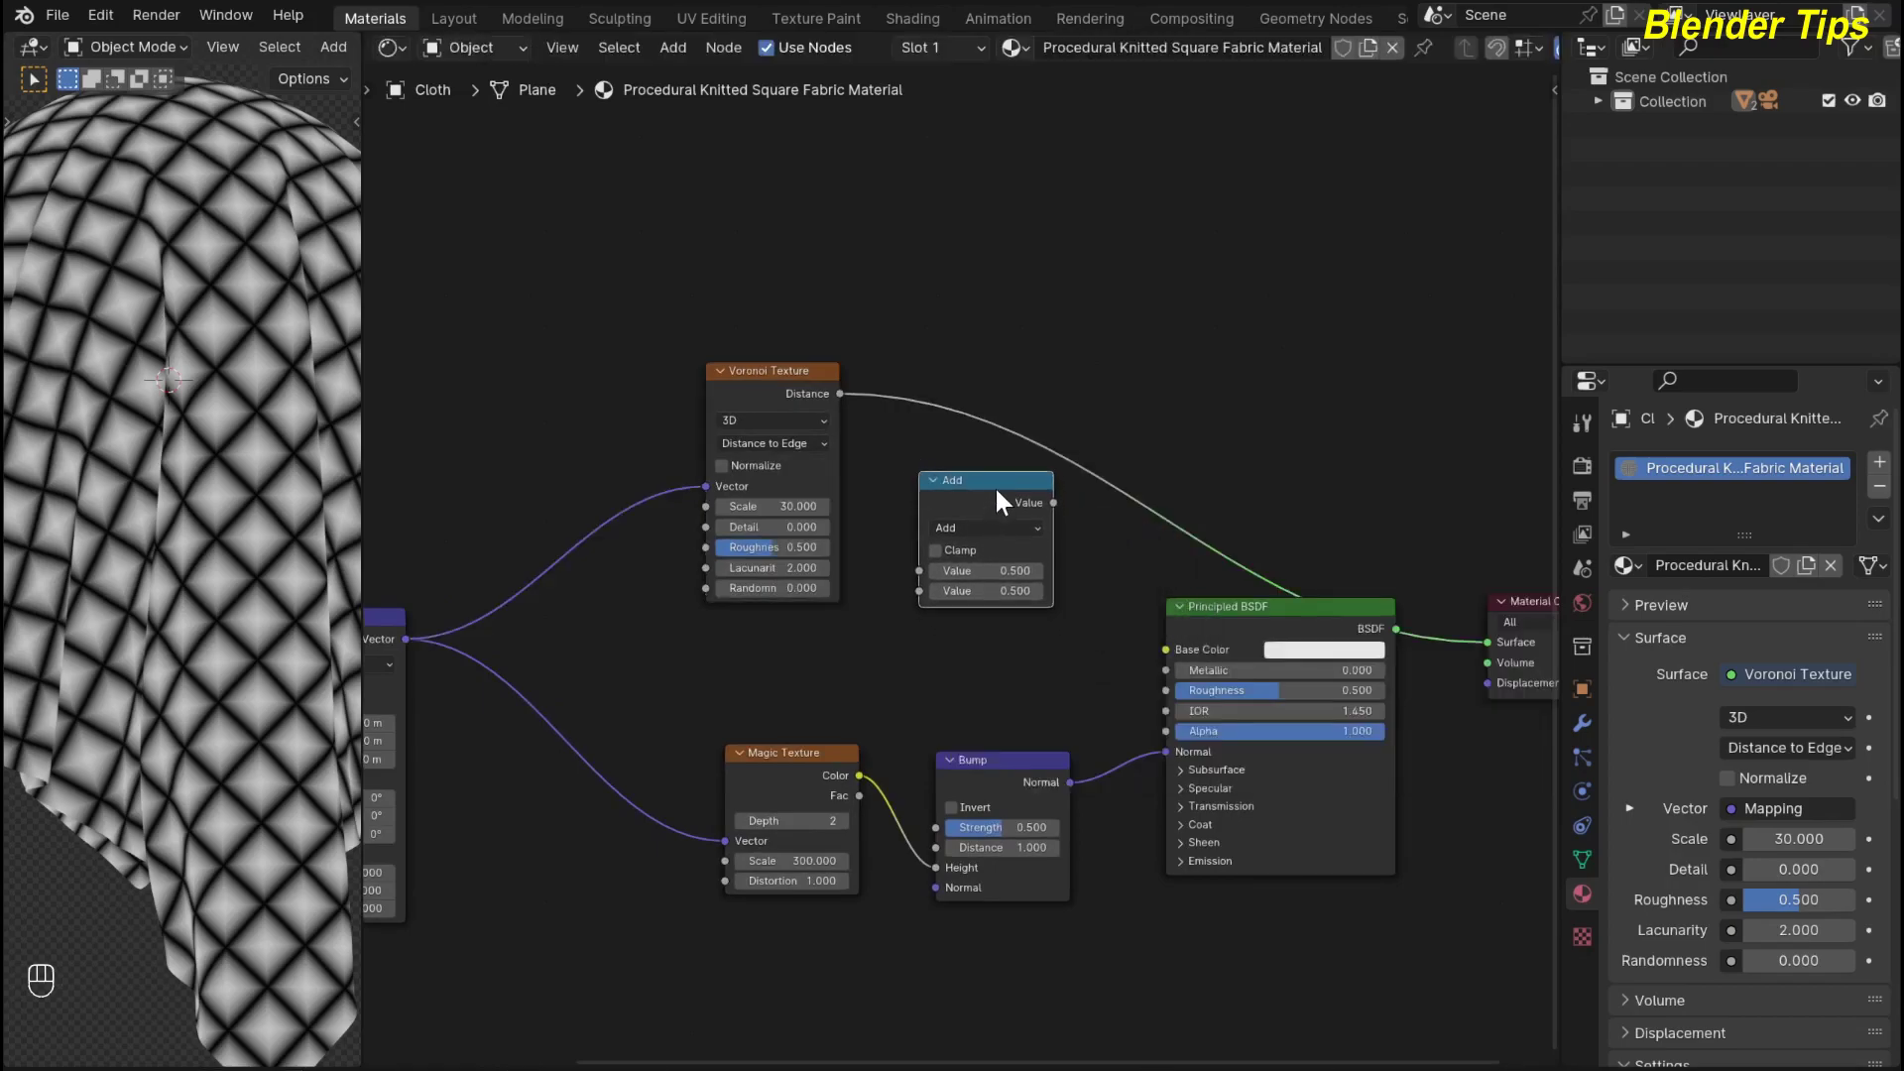
left_click(1009, 449)
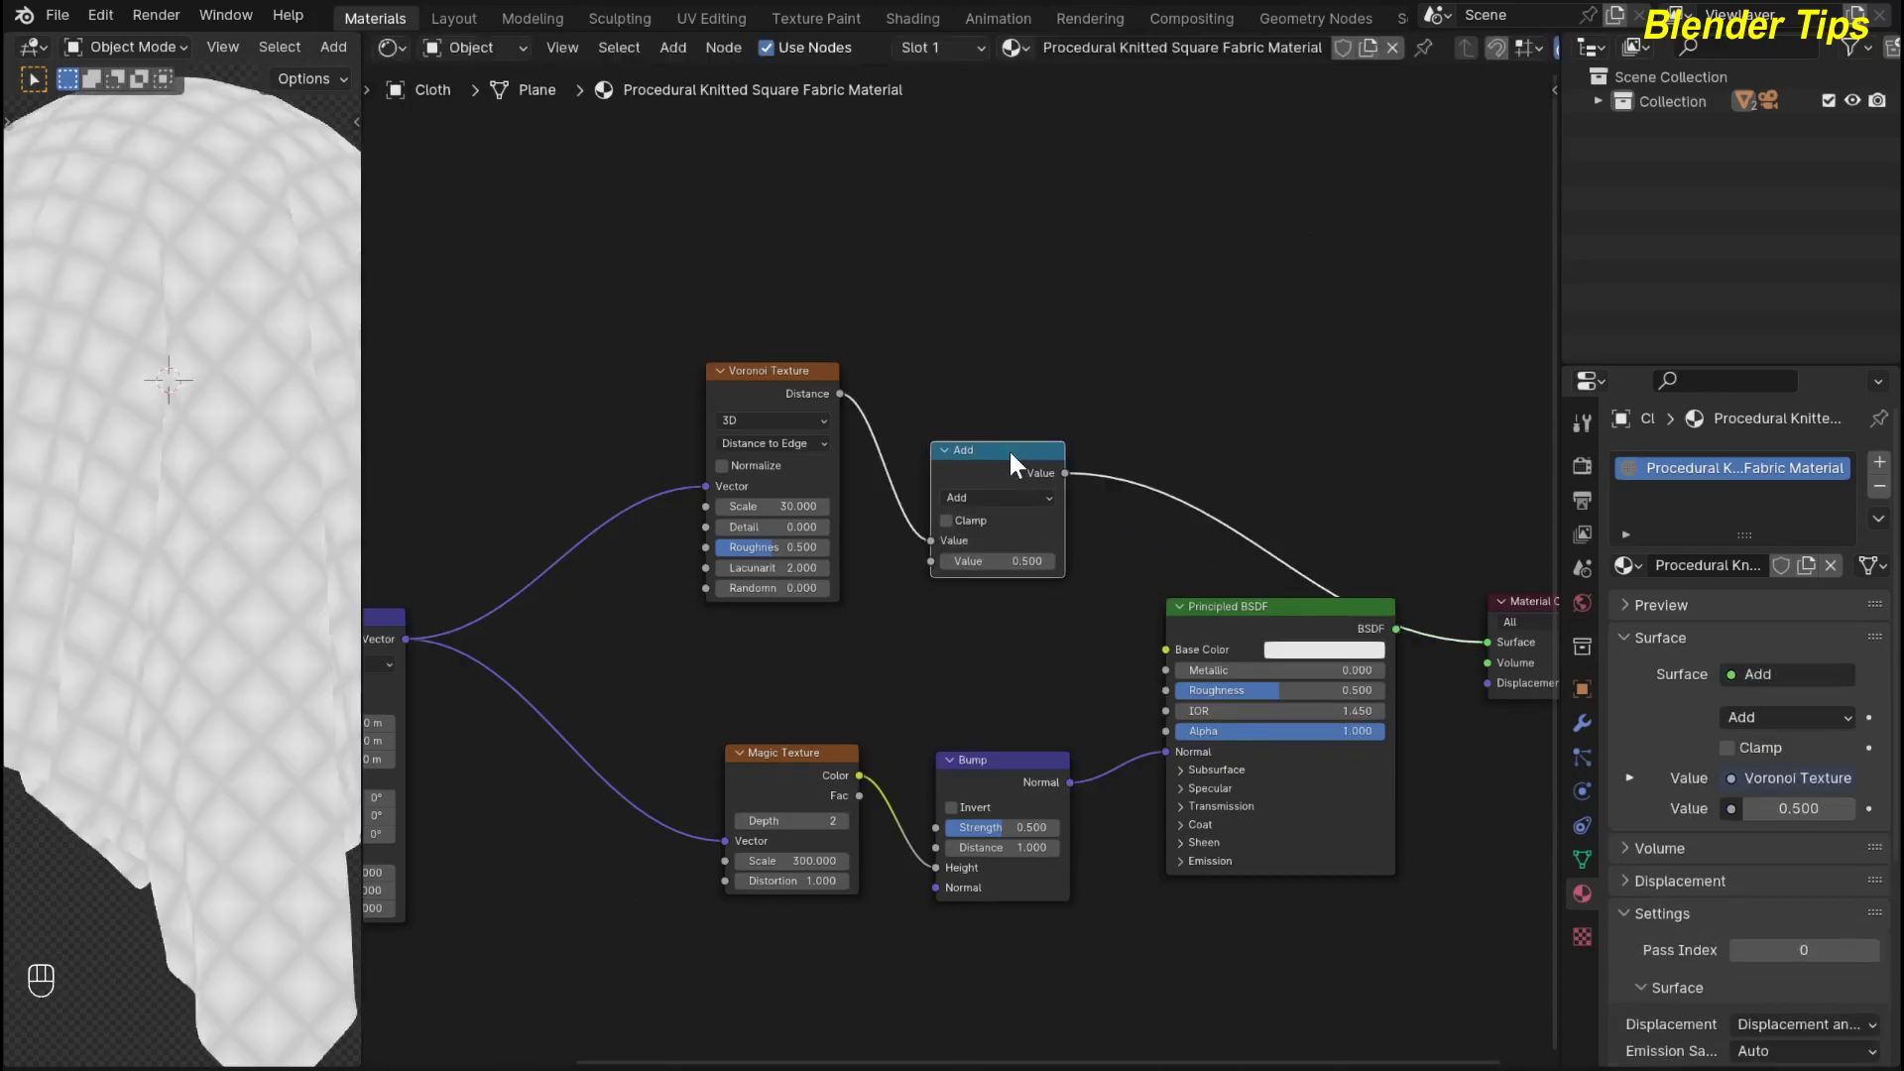
Change the Math node's operation to Less Than and set its Threshold to 0.3
left_click(997, 490)
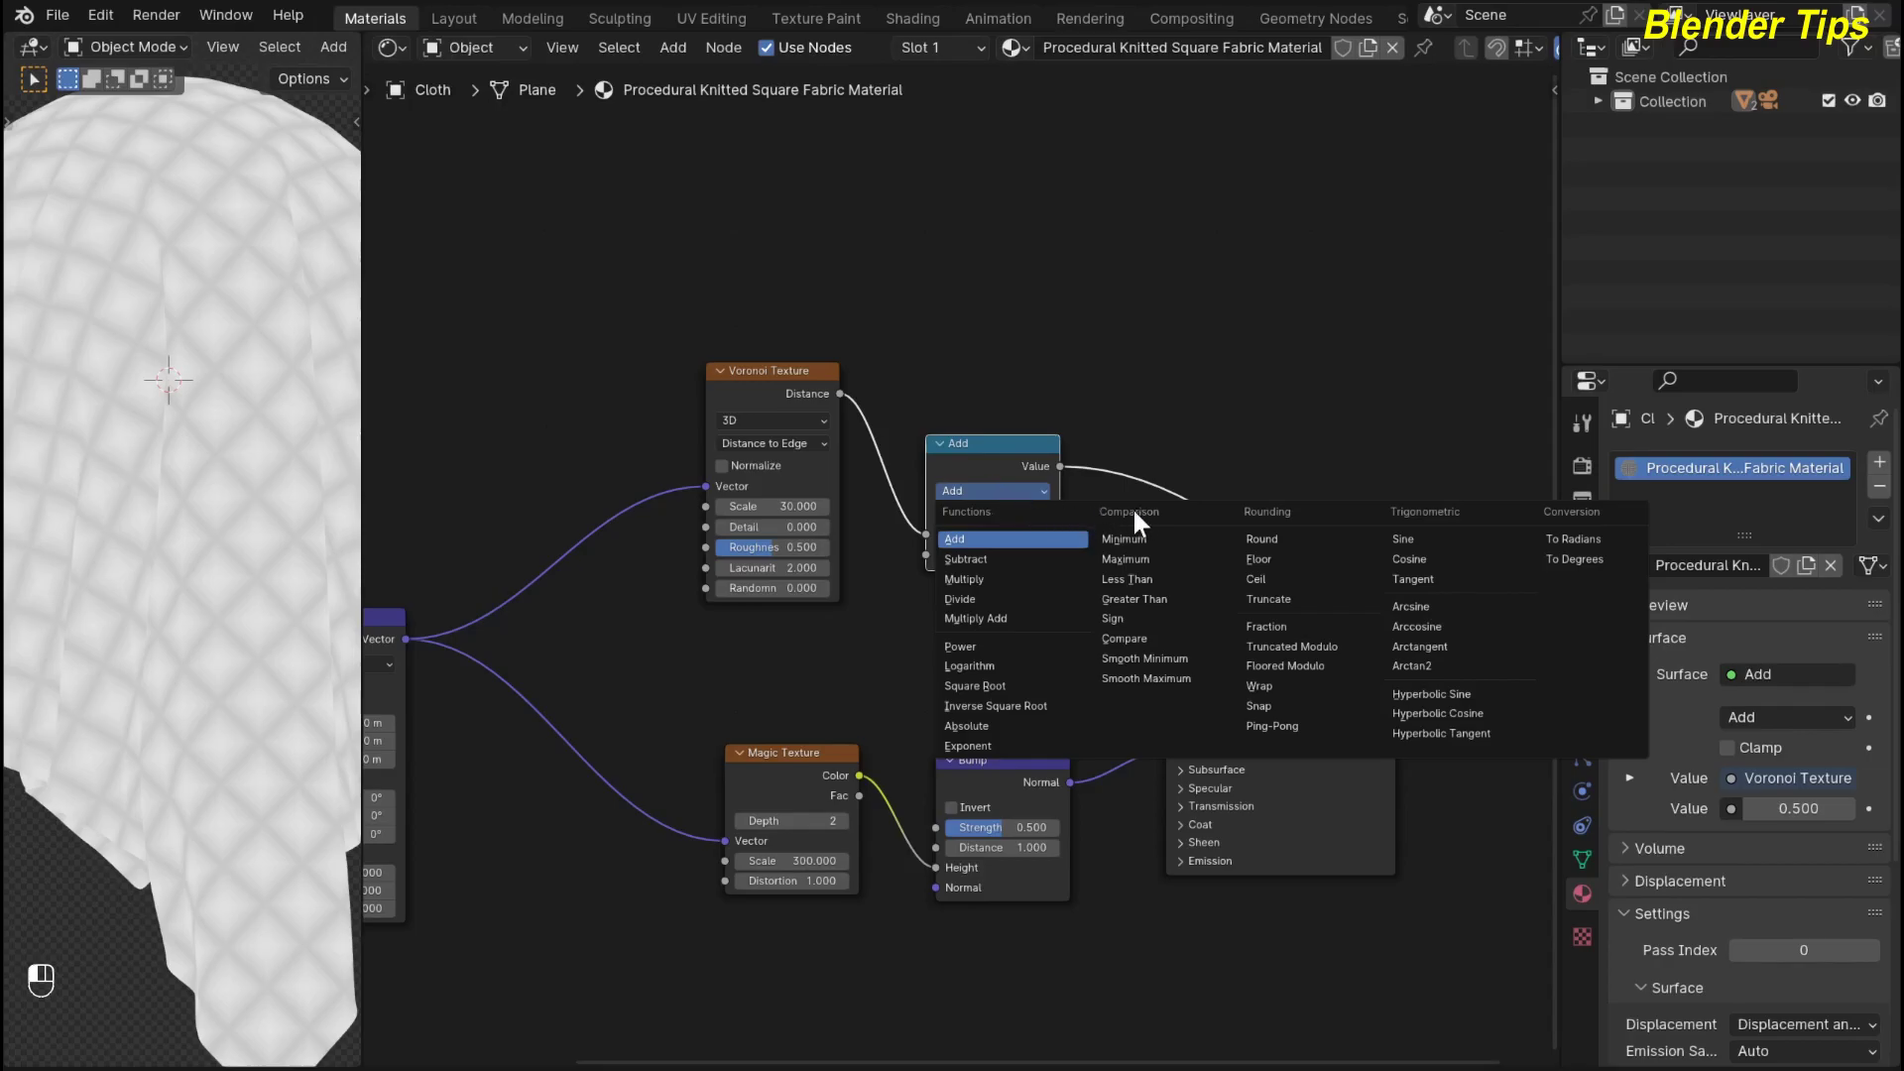
left_click(1145, 579)
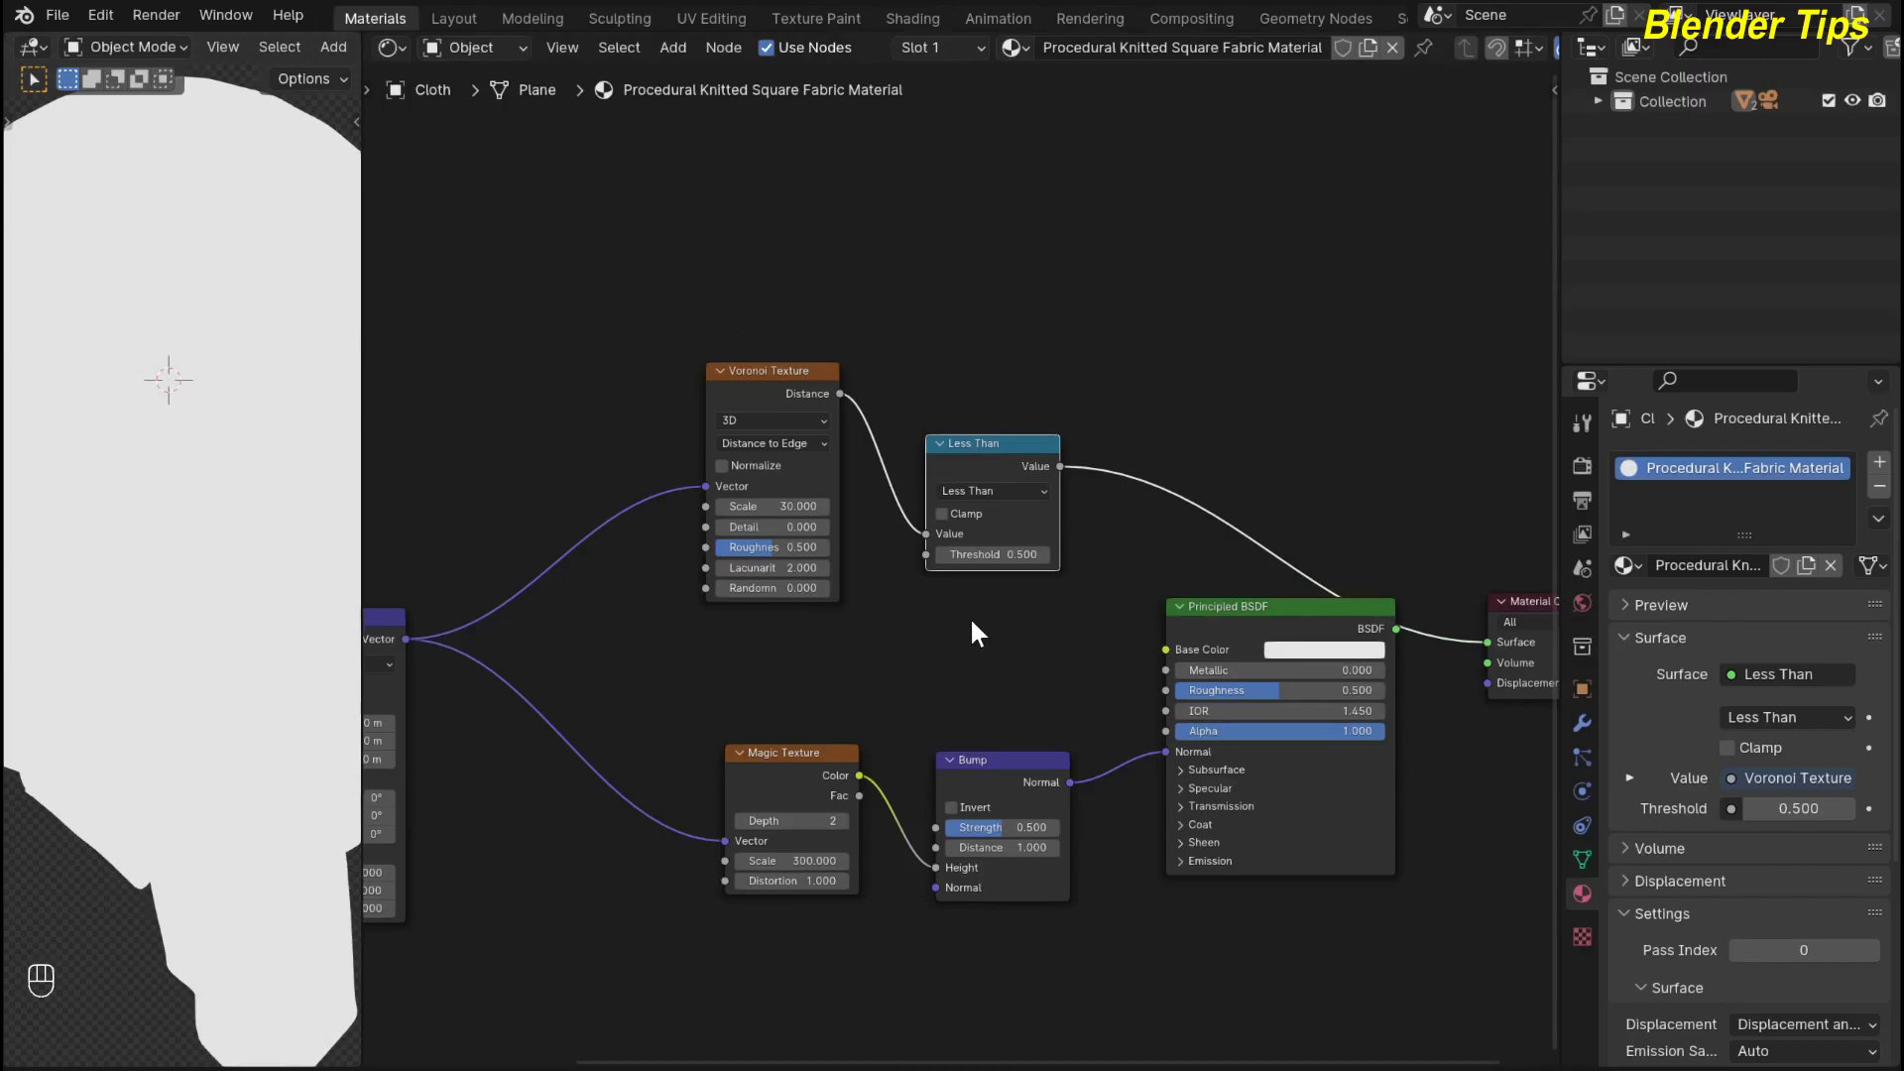
left_click(982, 555)
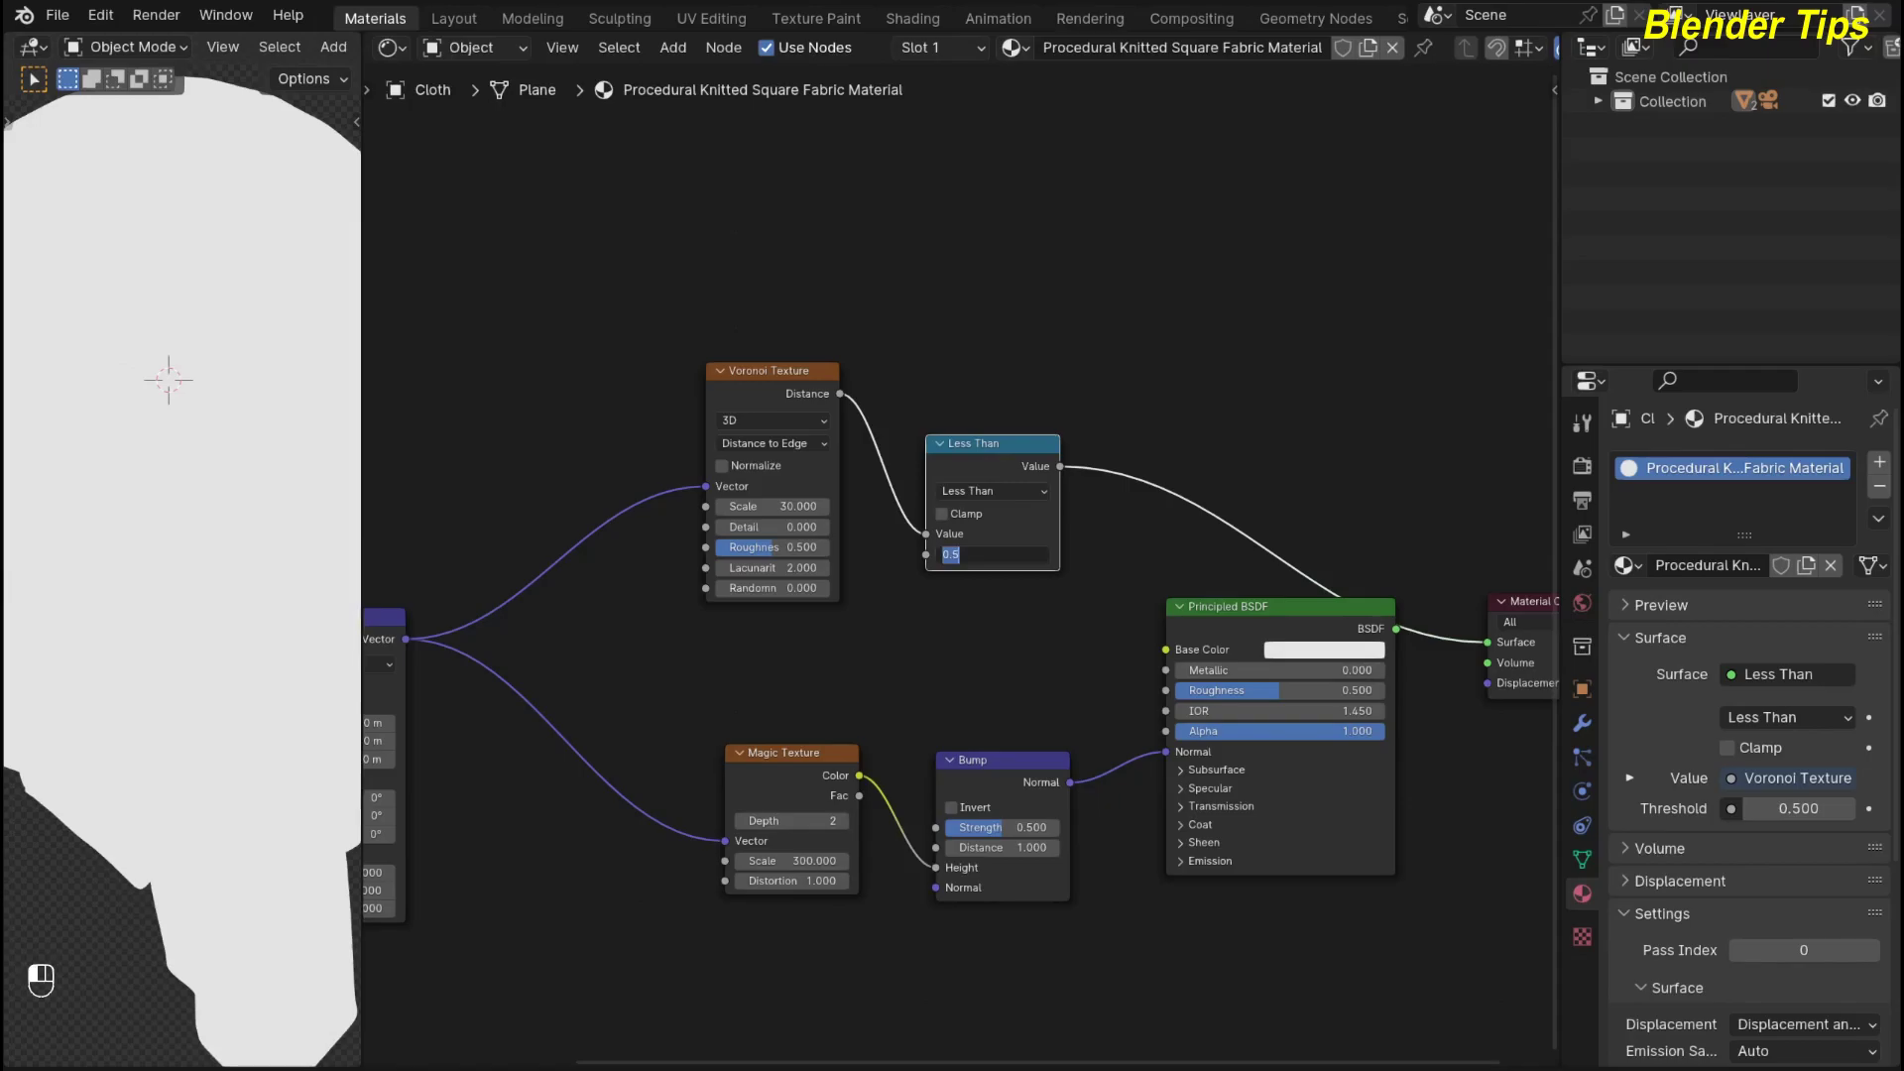
type("0.30")
key("Return")
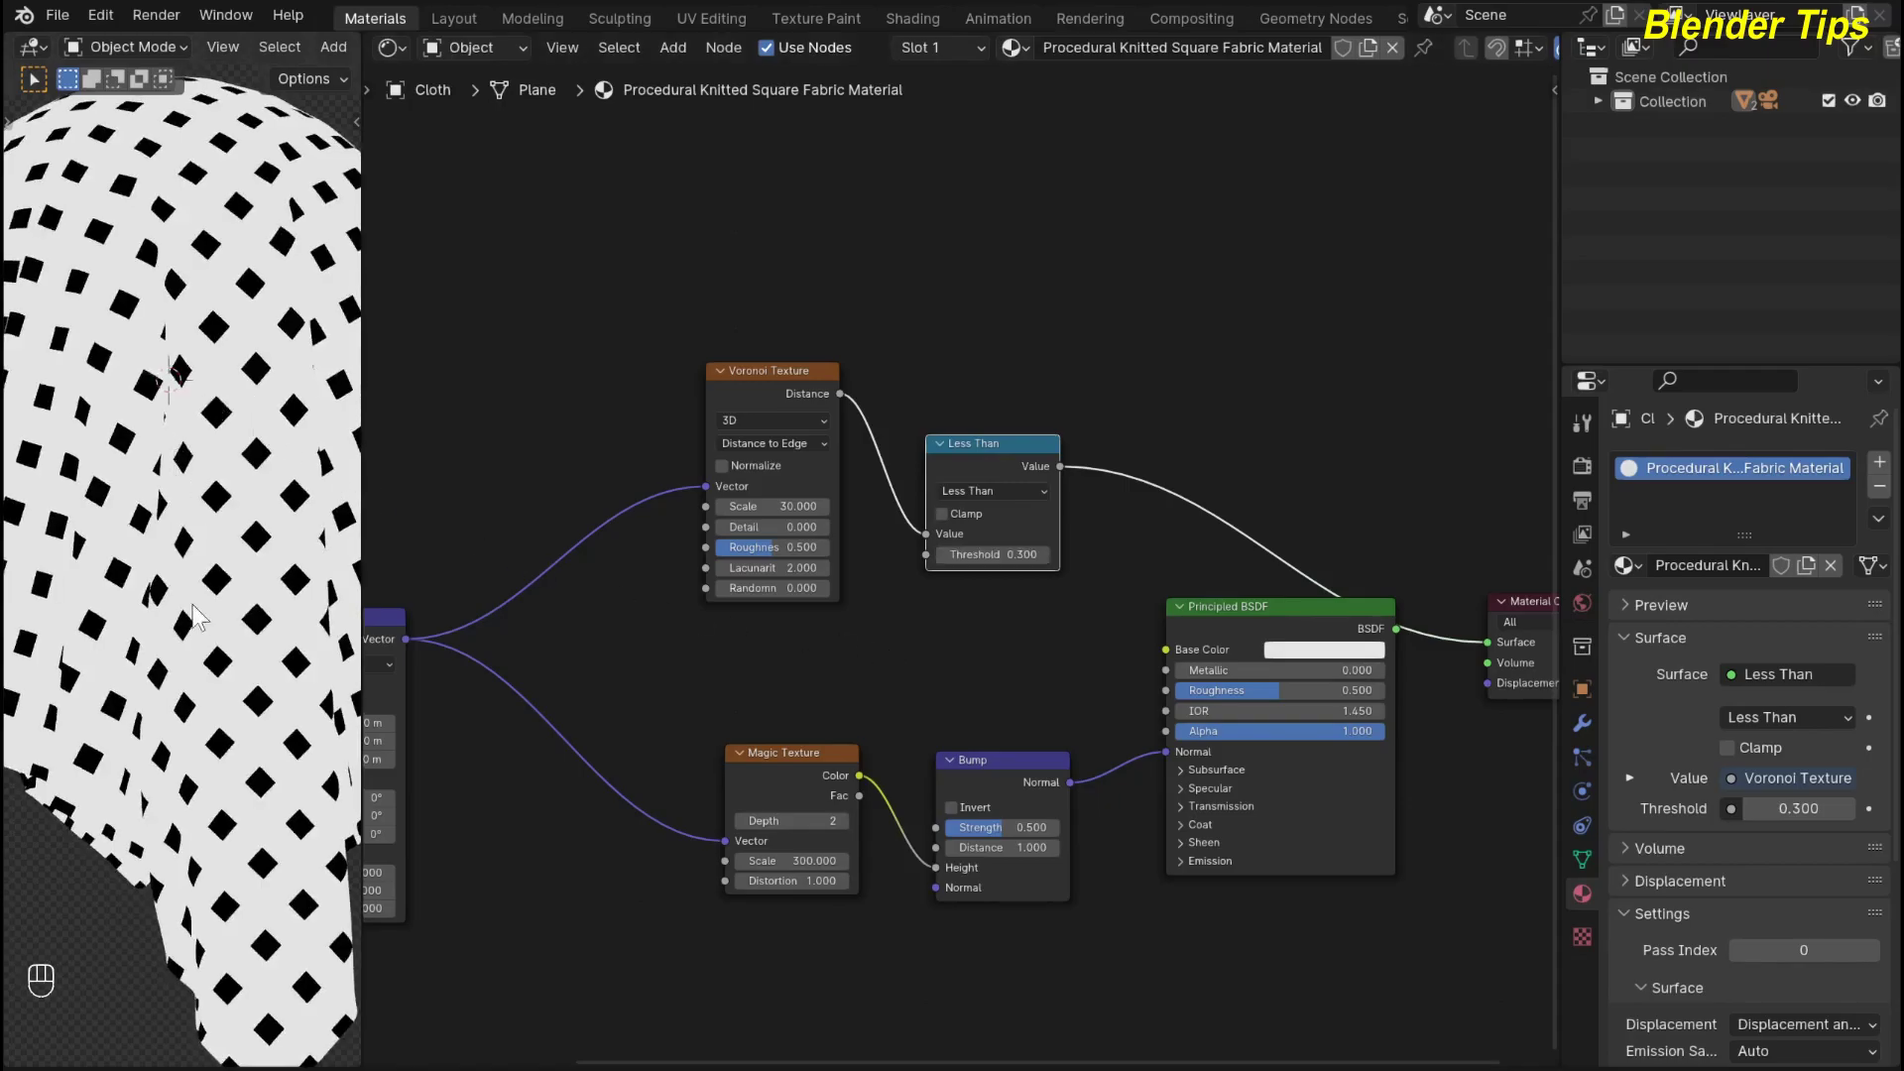
Move the Principled BSDF clear of the preview link and duplicate the Voronoi Texture and Less Than pair above, keeping the Mapping link
scroll(957, 650, "down", 2)
left_click_drag(1078, 658, 1126, 702)
scroll(838, 680, "down", 1)
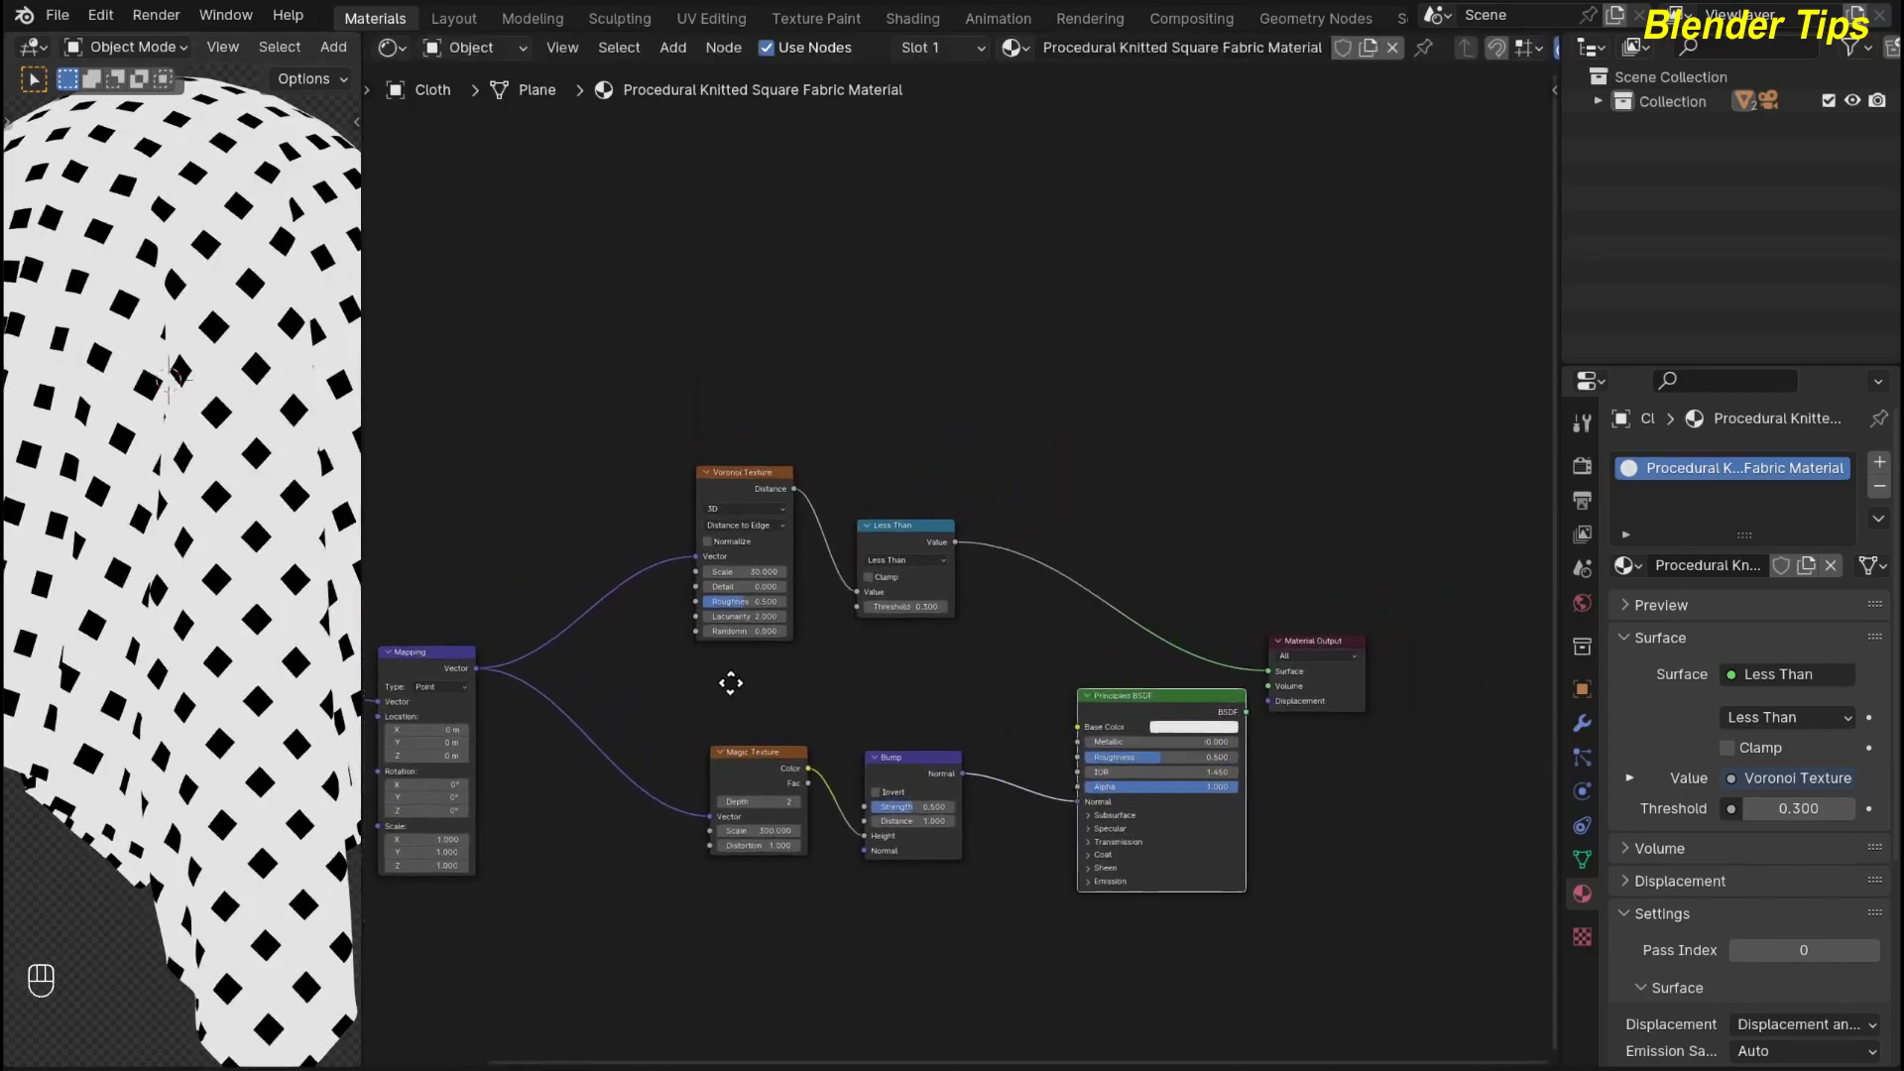
left_click_drag(608, 377, 954, 677)
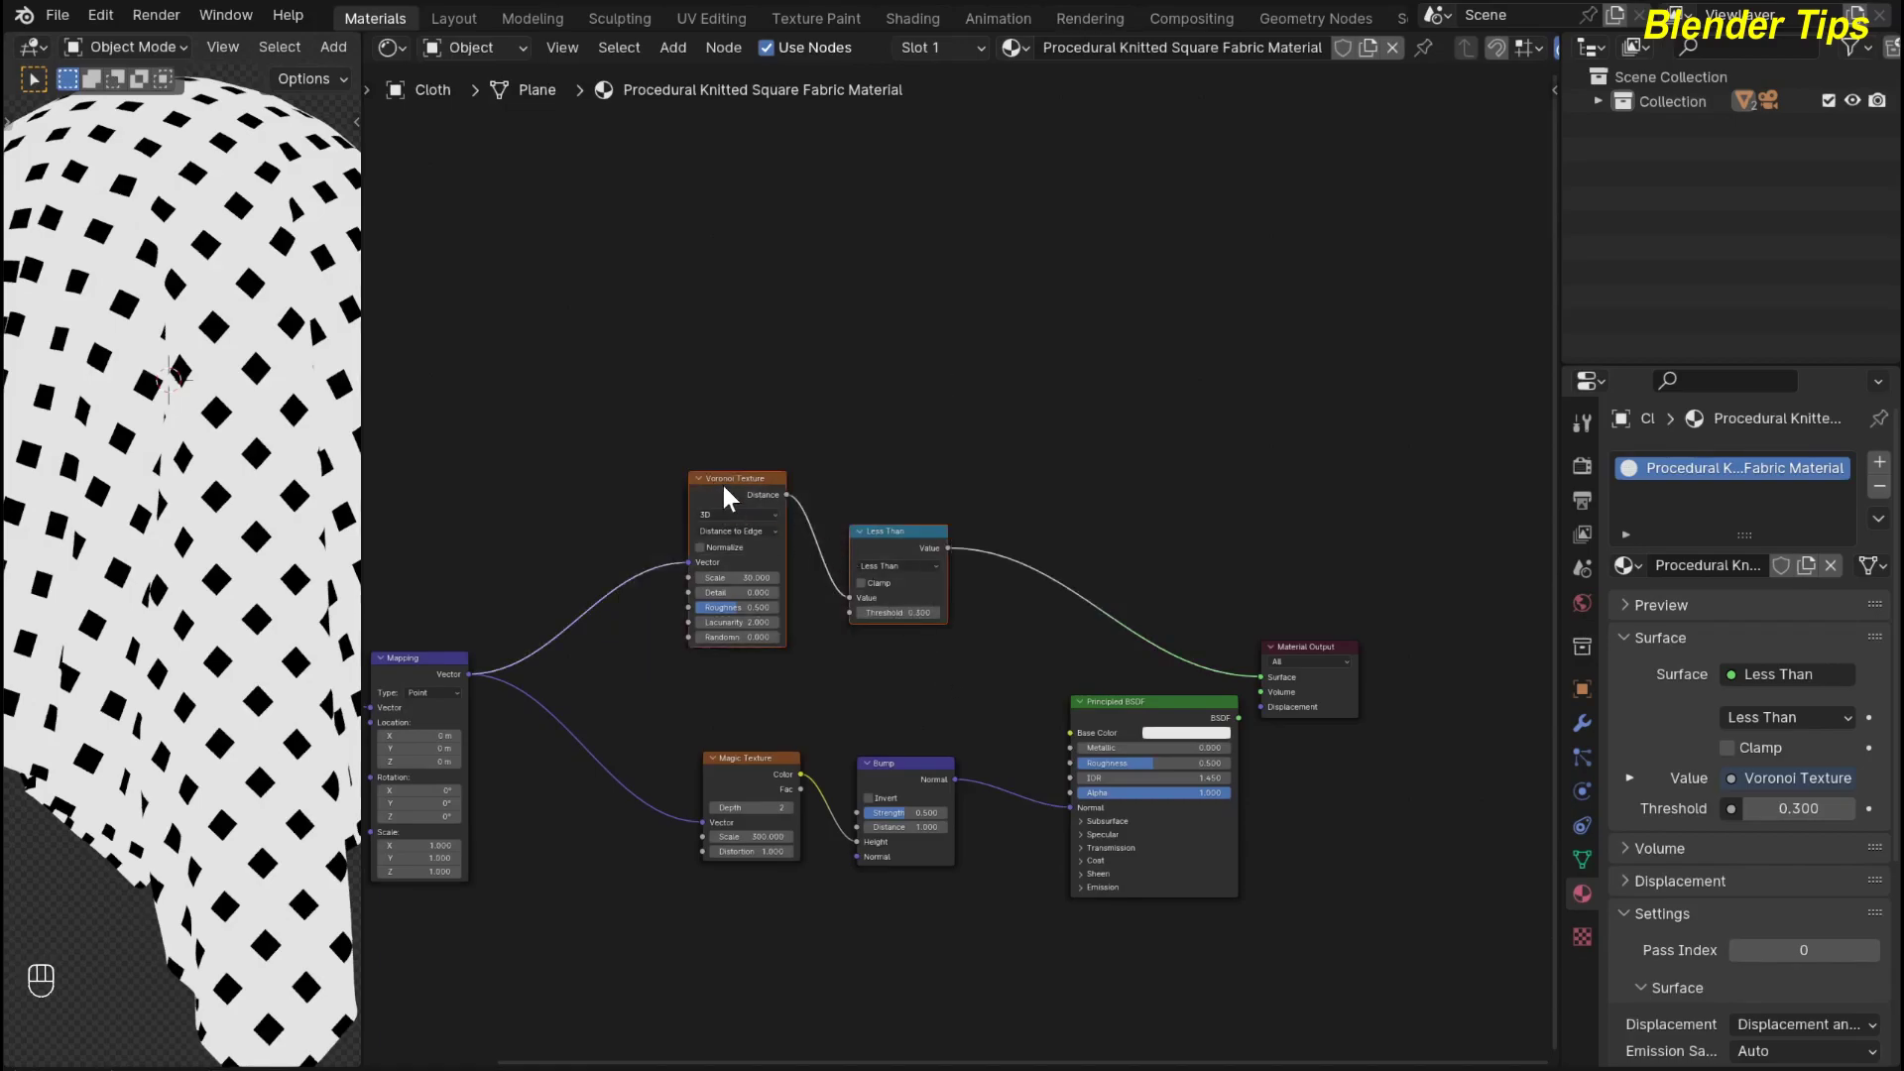
key("shift+ctrl+d")
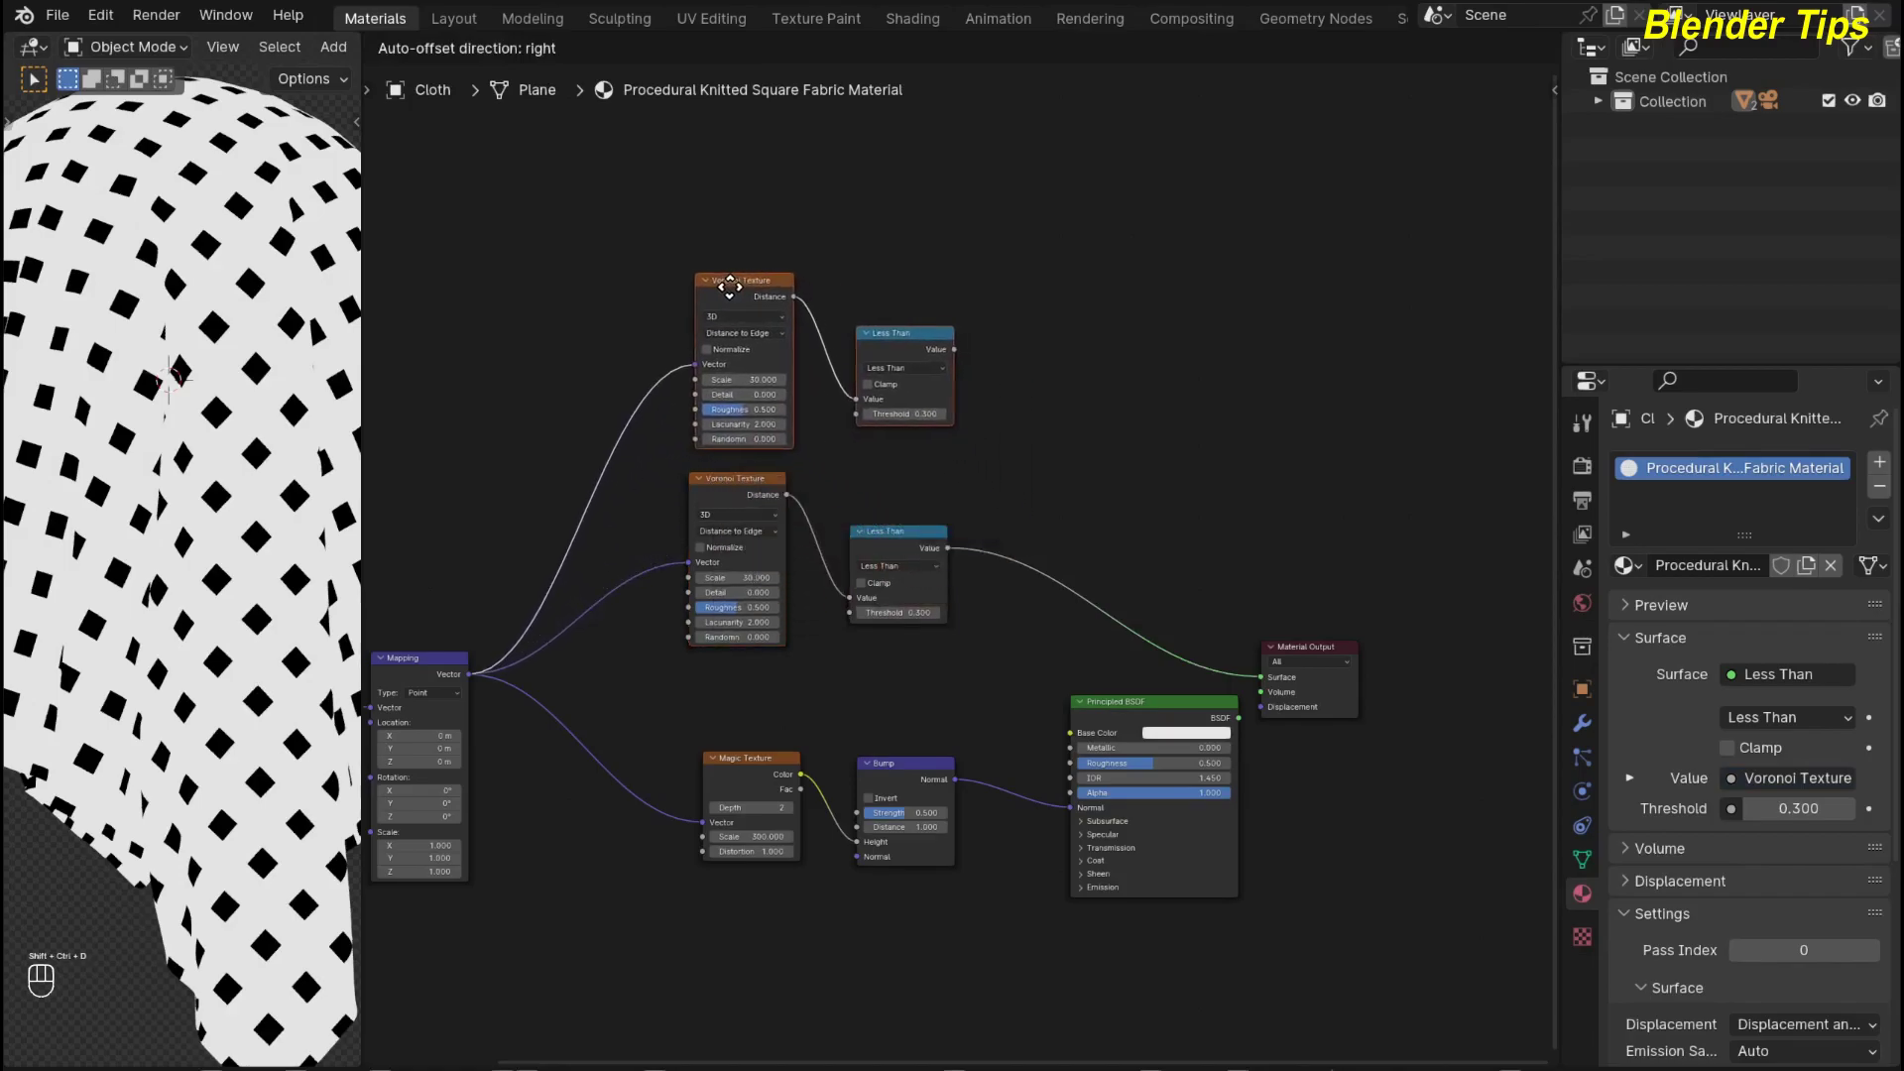
left_click(718, 295)
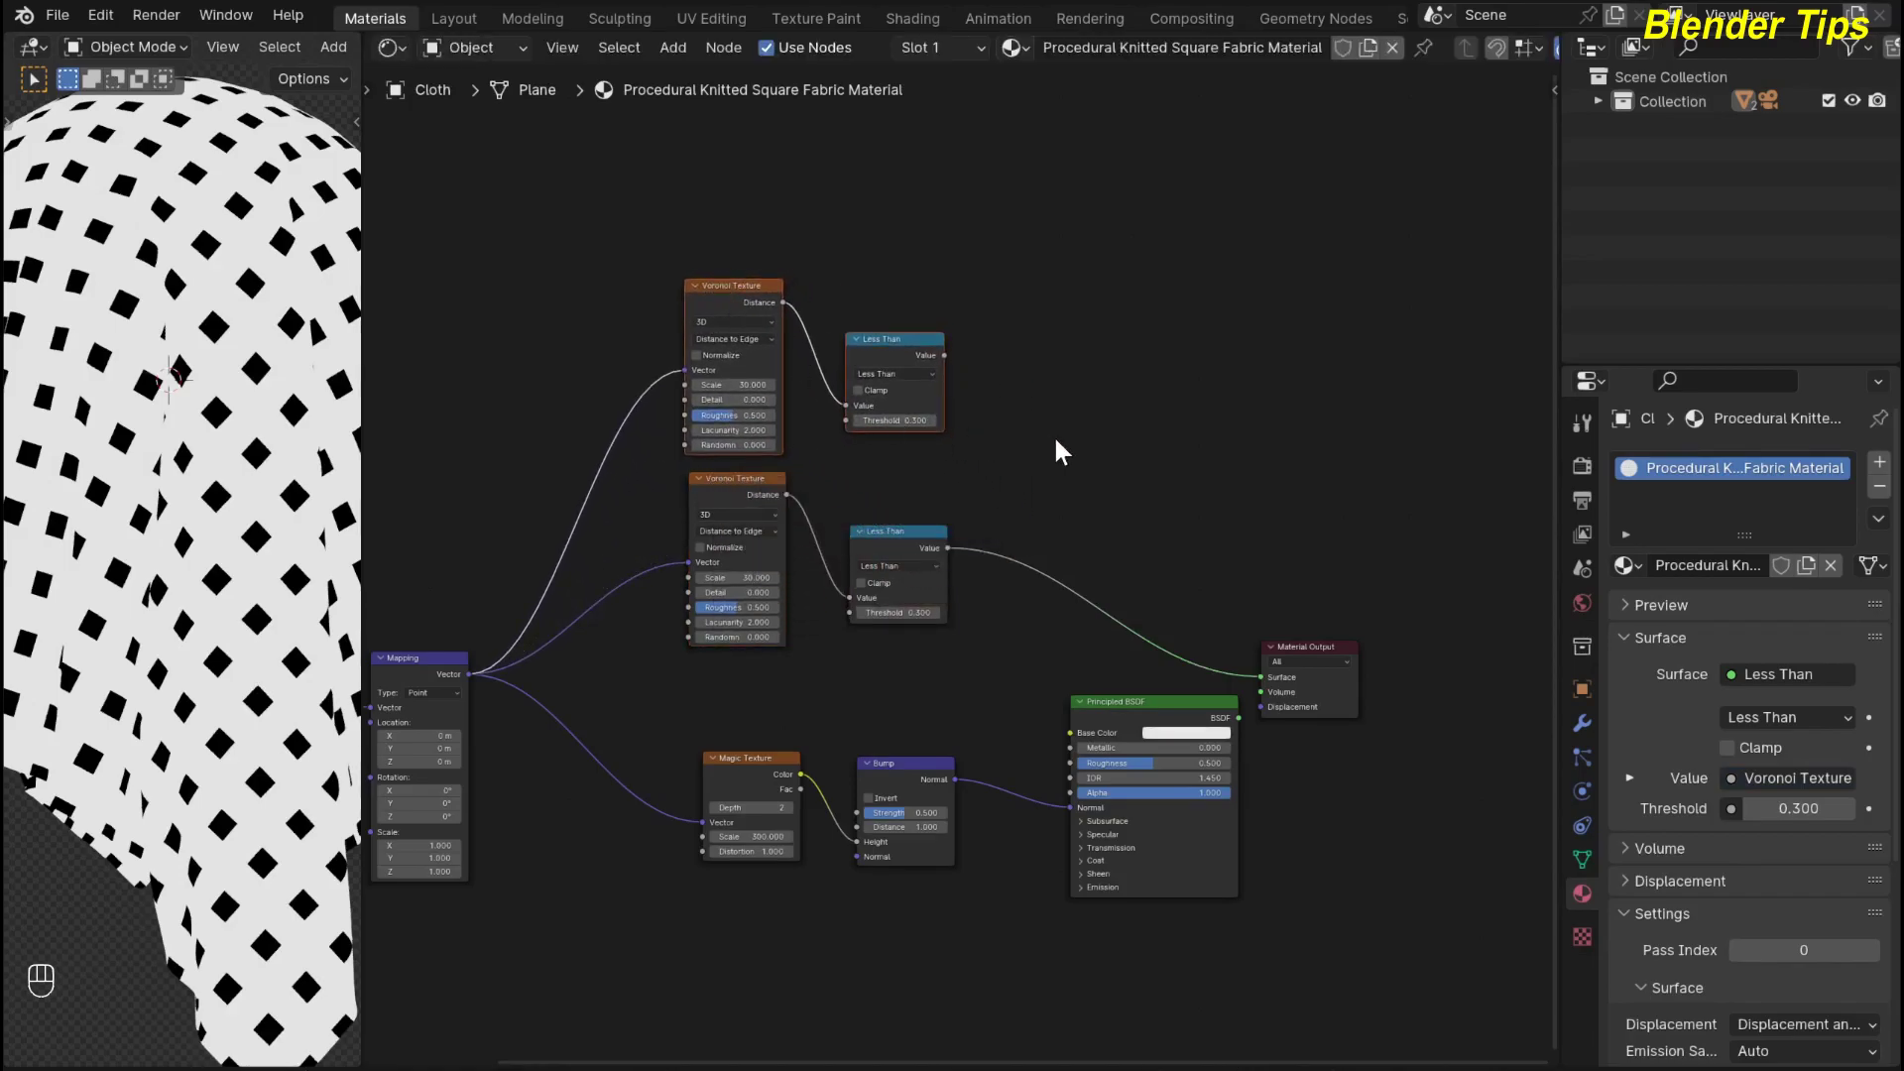
Set the duplicated Less Than node's Threshold to 0.175 and shift the node slightly away from its Voronoi Texture
scroll(1081, 466, "up", 2)
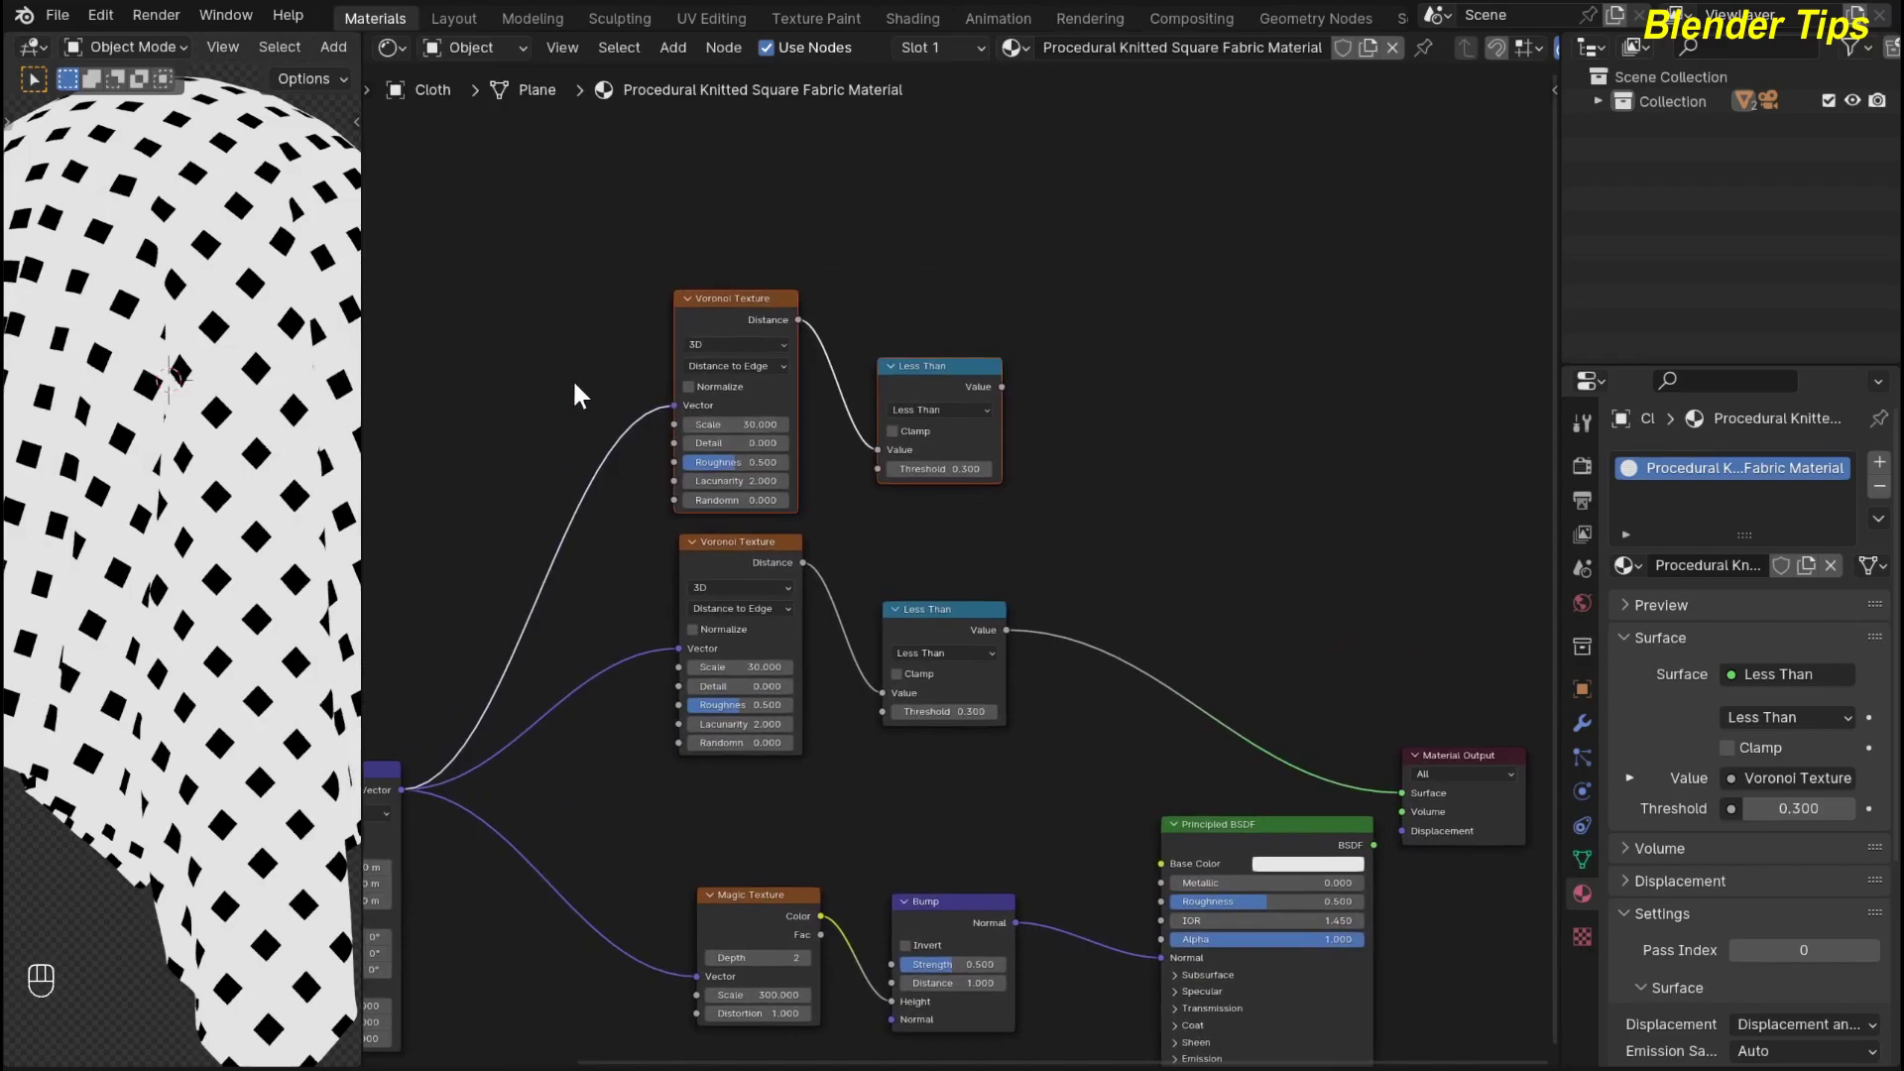
scroll(1040, 508, "up", 1)
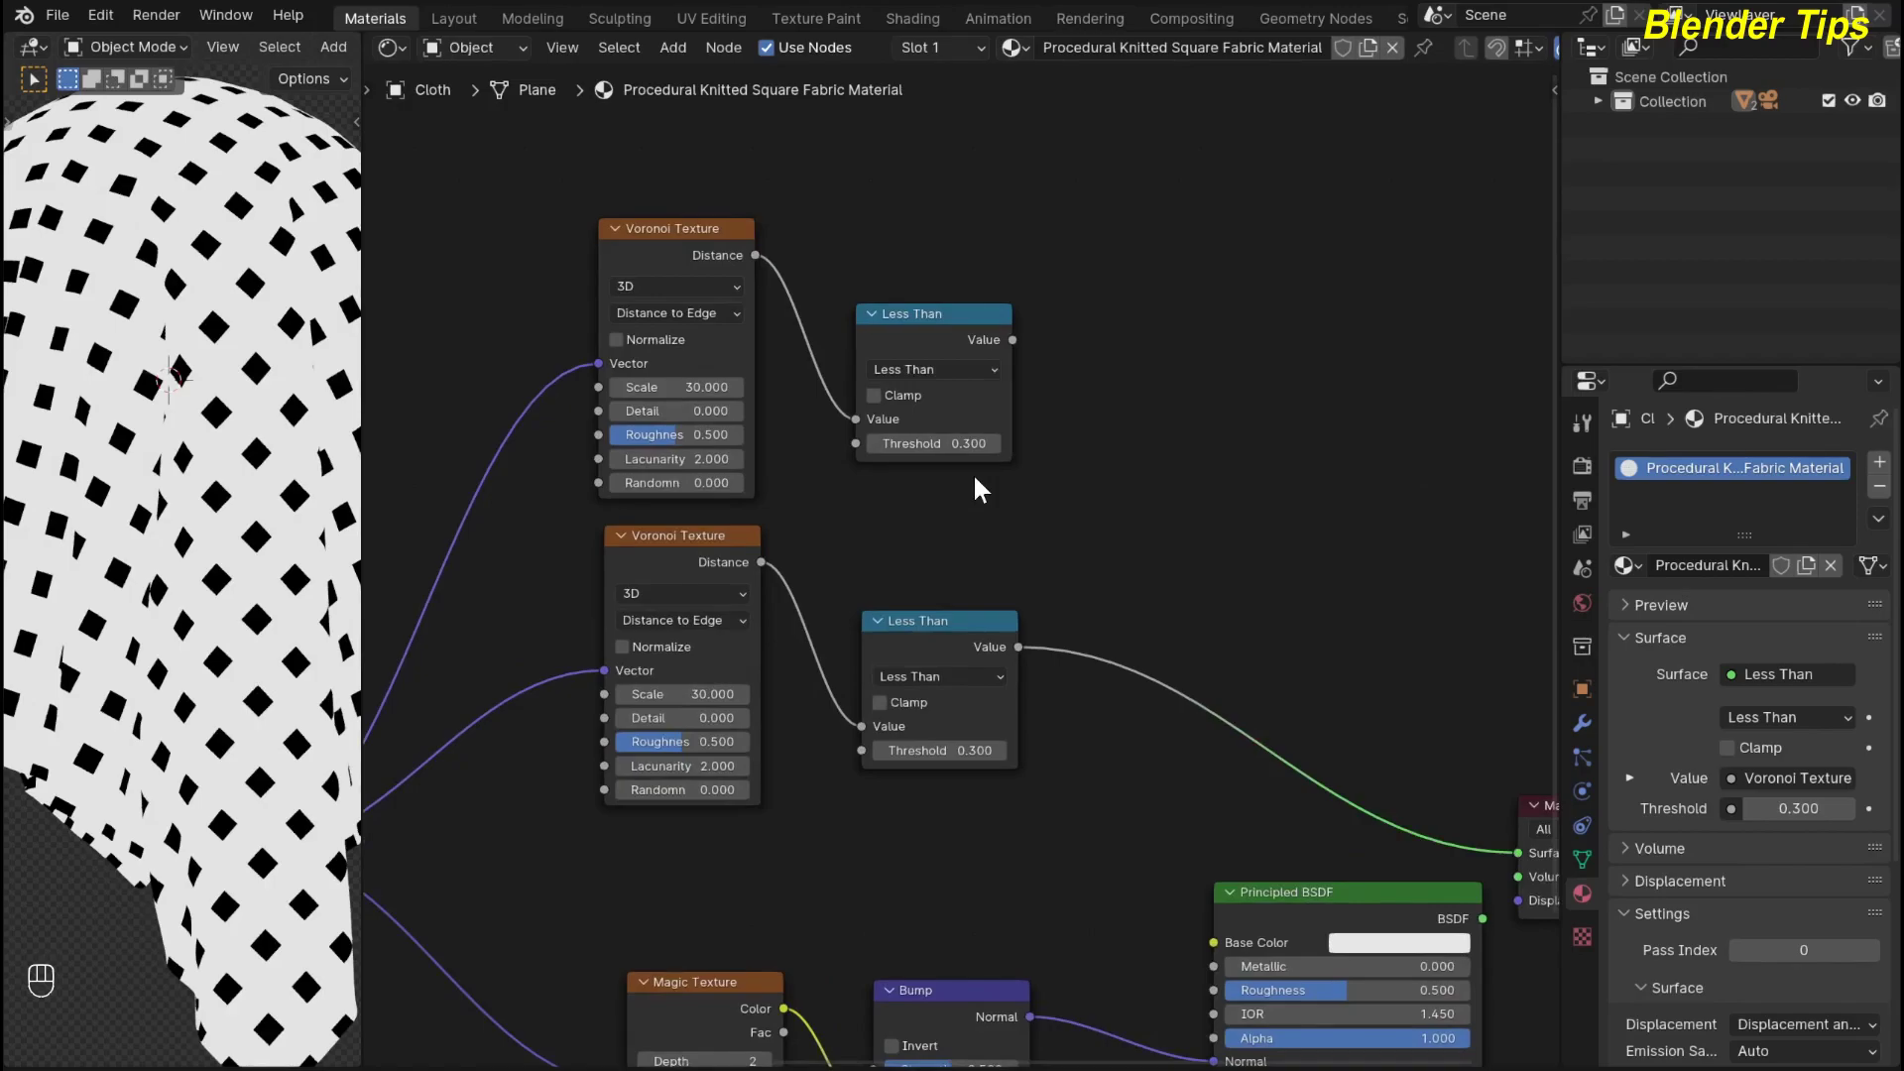
left_click(967, 447)
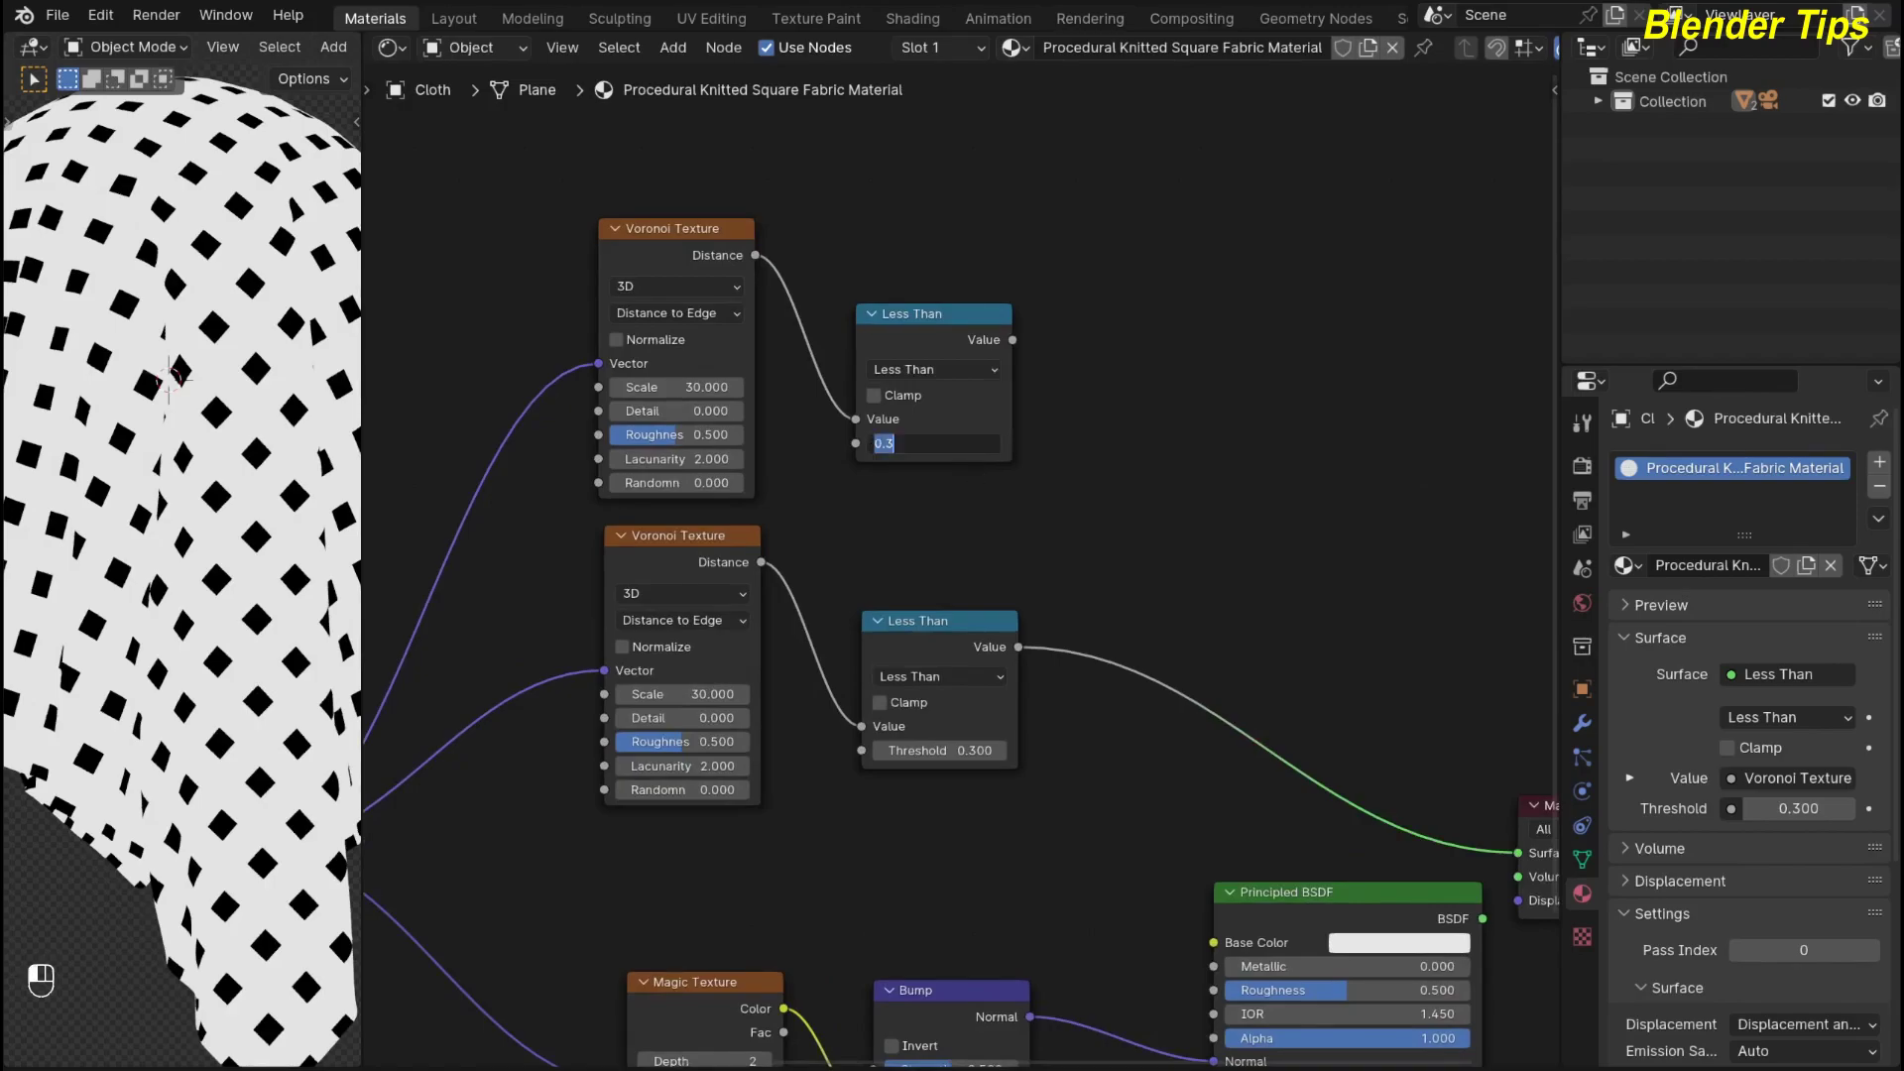
type("0.175")
key("Return")
key("Home")
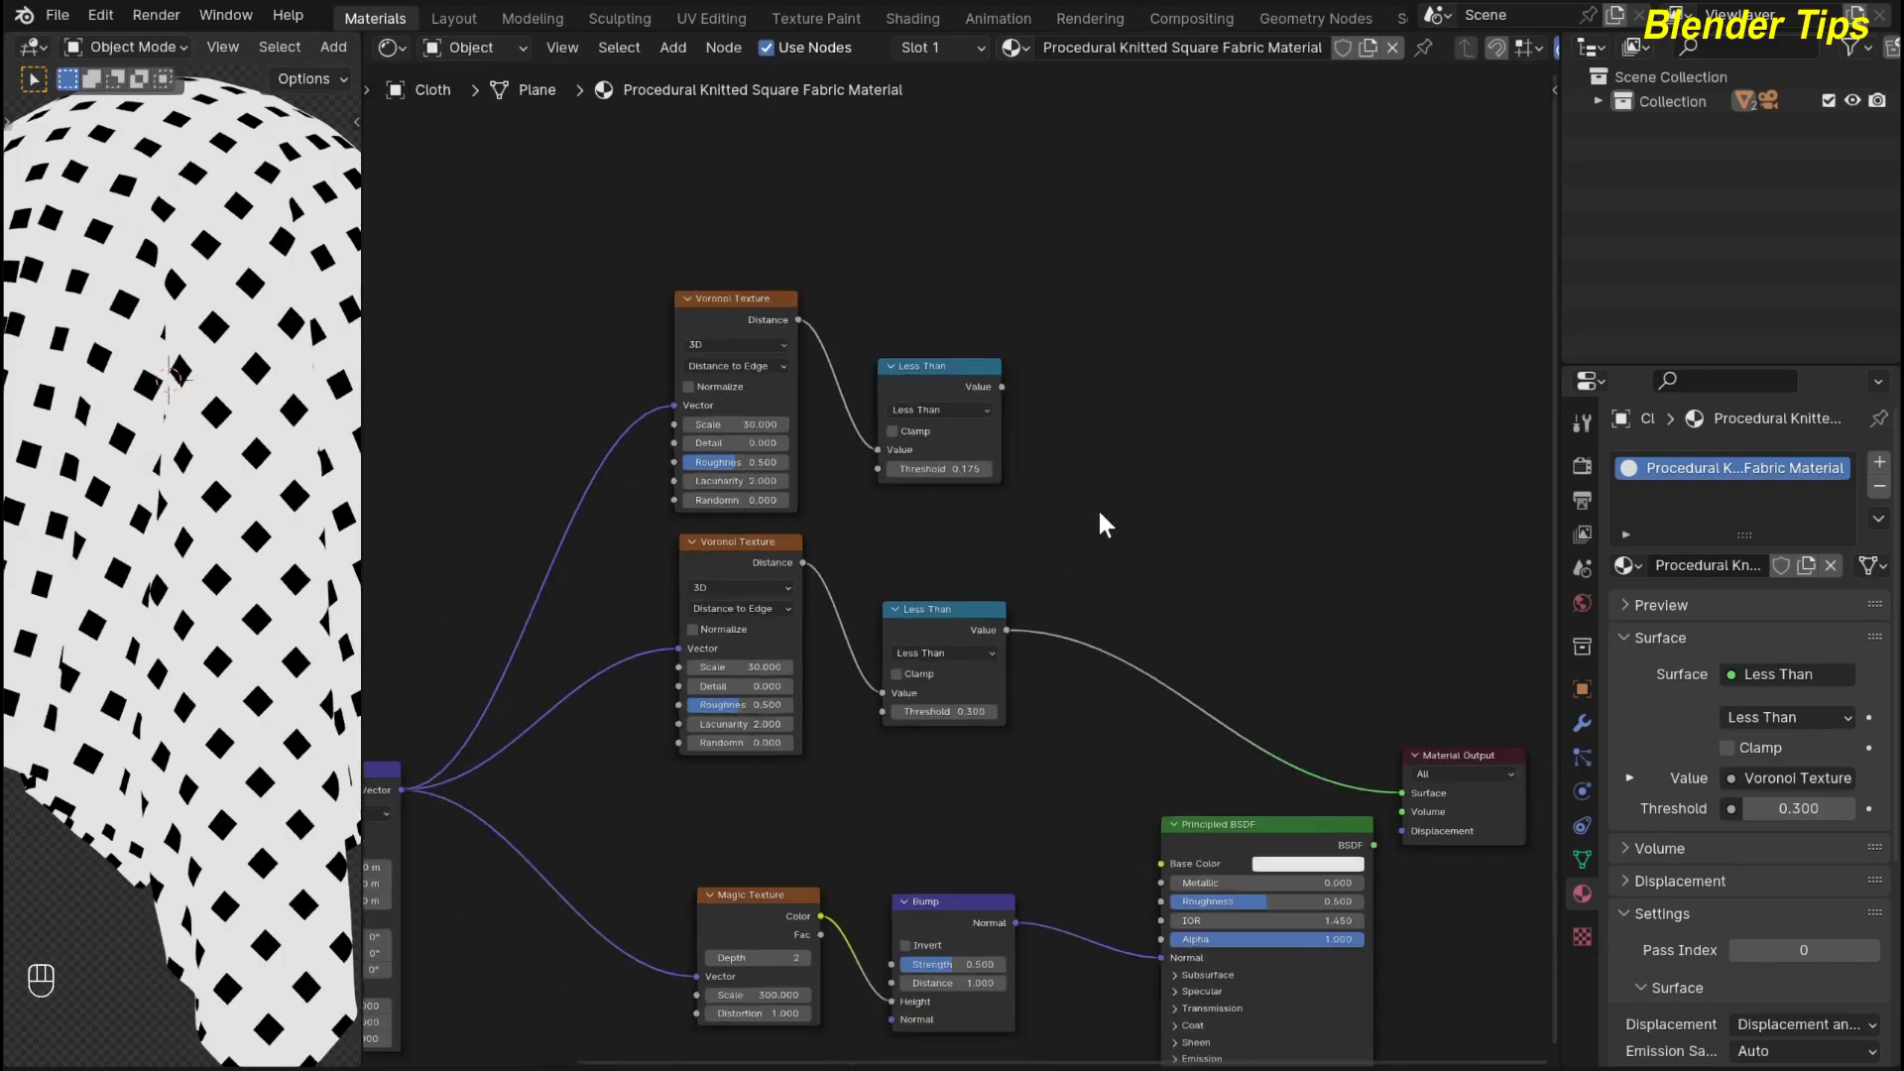
mouse_move(878, 377)
left_mouse_down()
mouse_move(865, 395)
mouse_move(890, 378)
left_mouse_up()
scroll(879, 454, "up", 1)
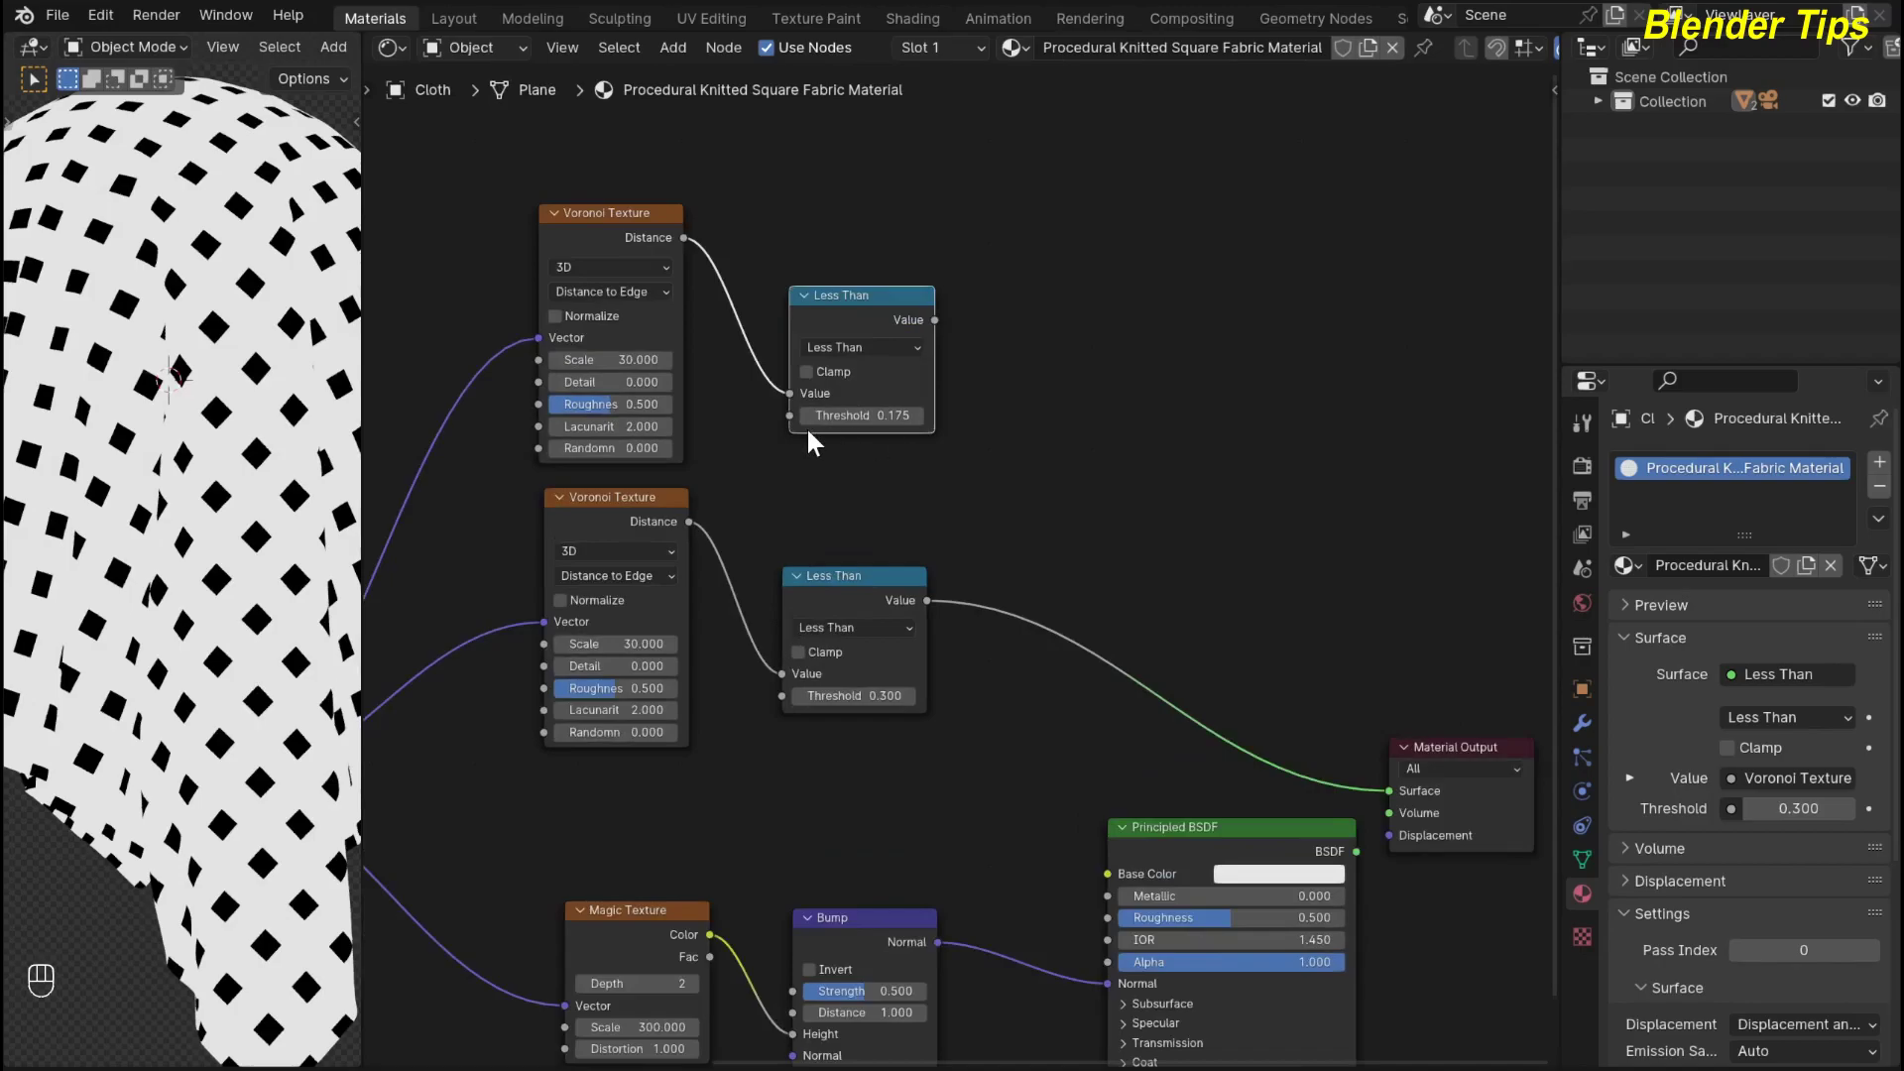
Look over the square pattern on the whole cloth and return the 3D viewport to the camera view
scroll(1032, 466, "down", 1)
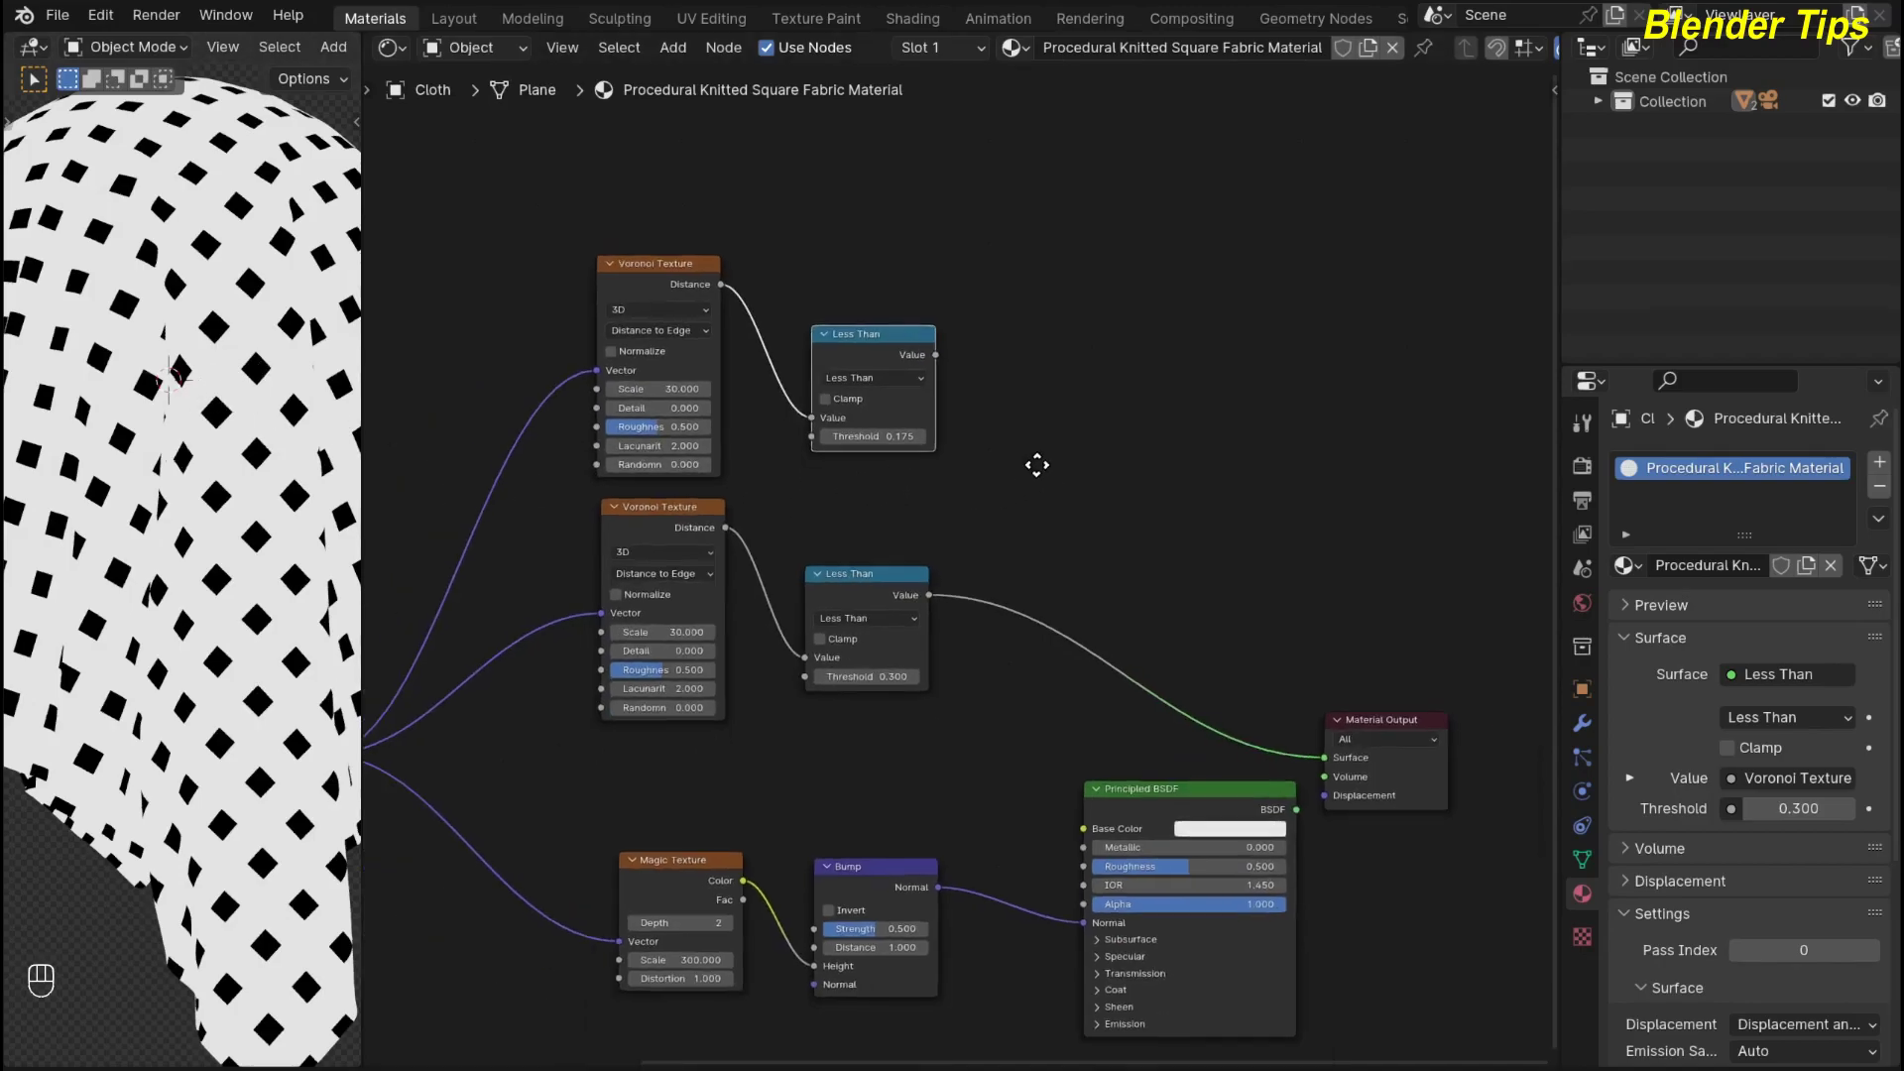
scroll(174, 407, "down", 3)
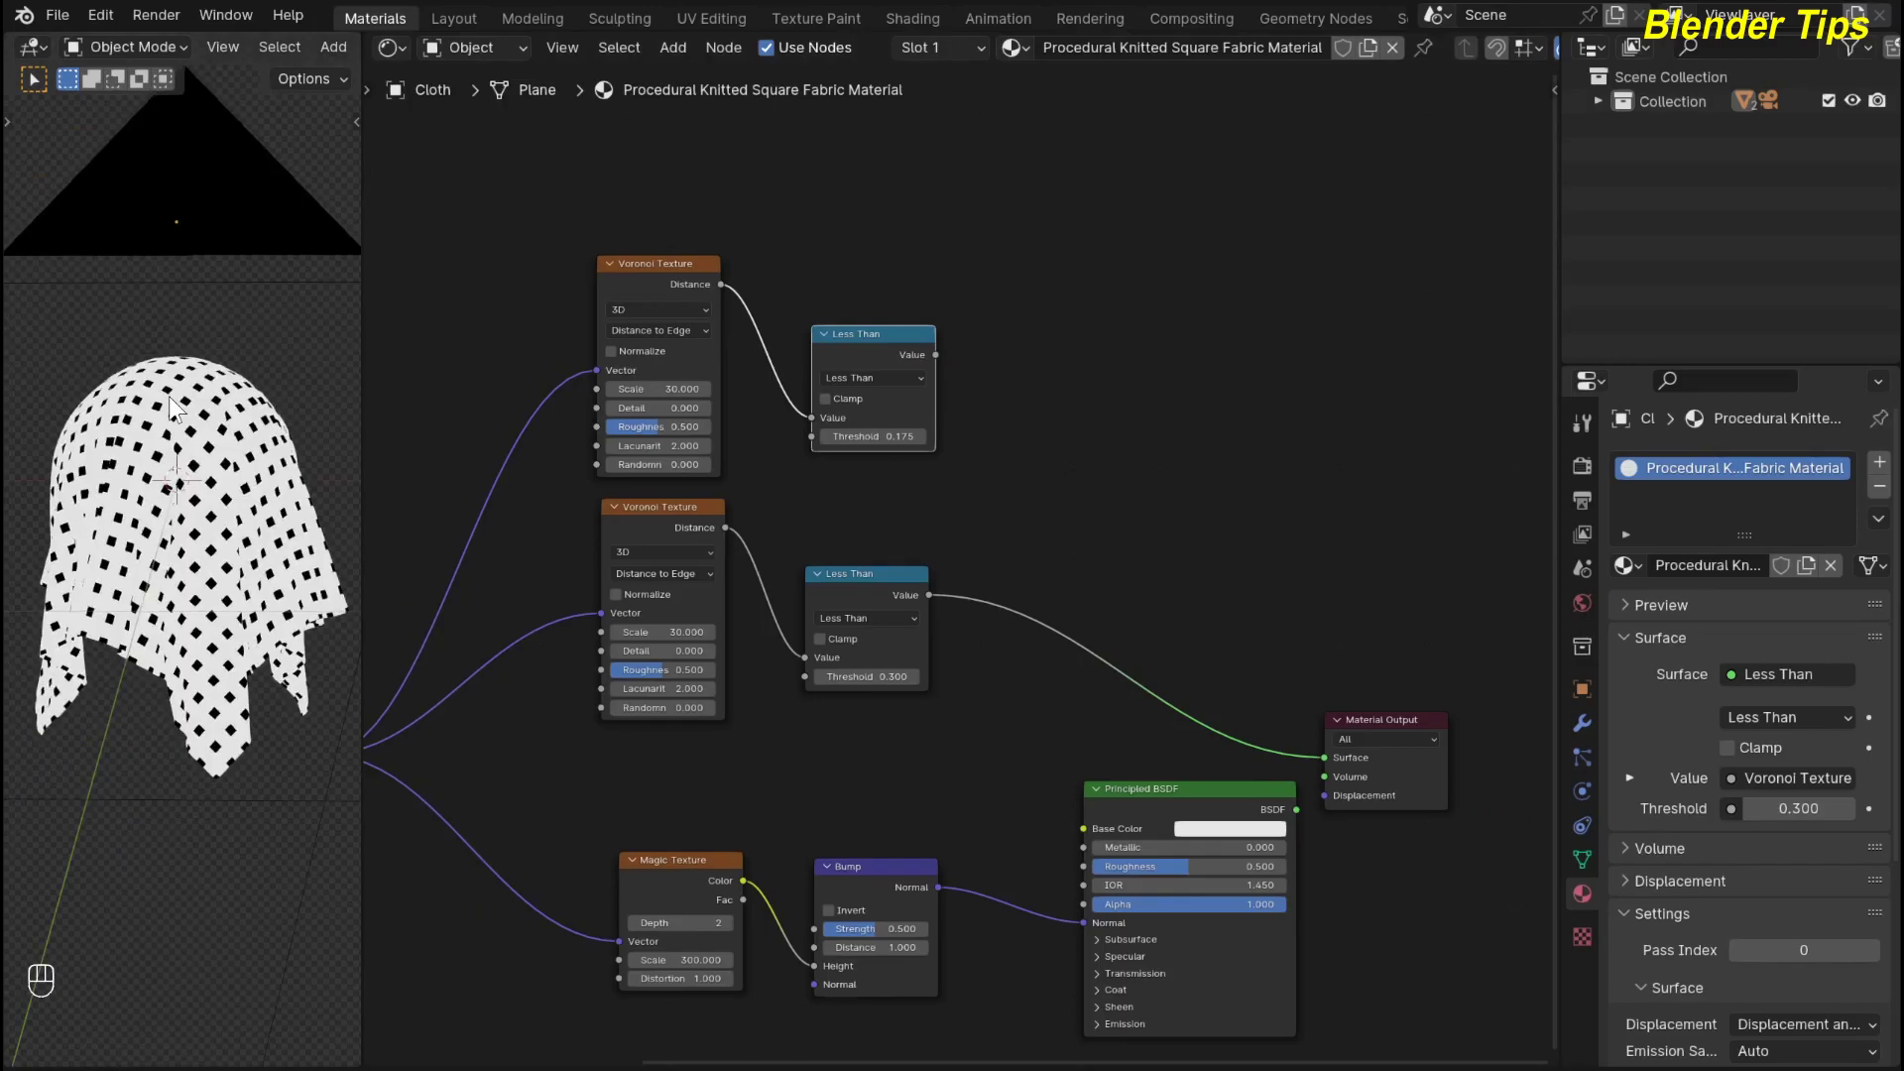
key("KP_0")
scroll(1024, 515, "down", 1)
middle_click_drag(1024, 514, 1008, 469)
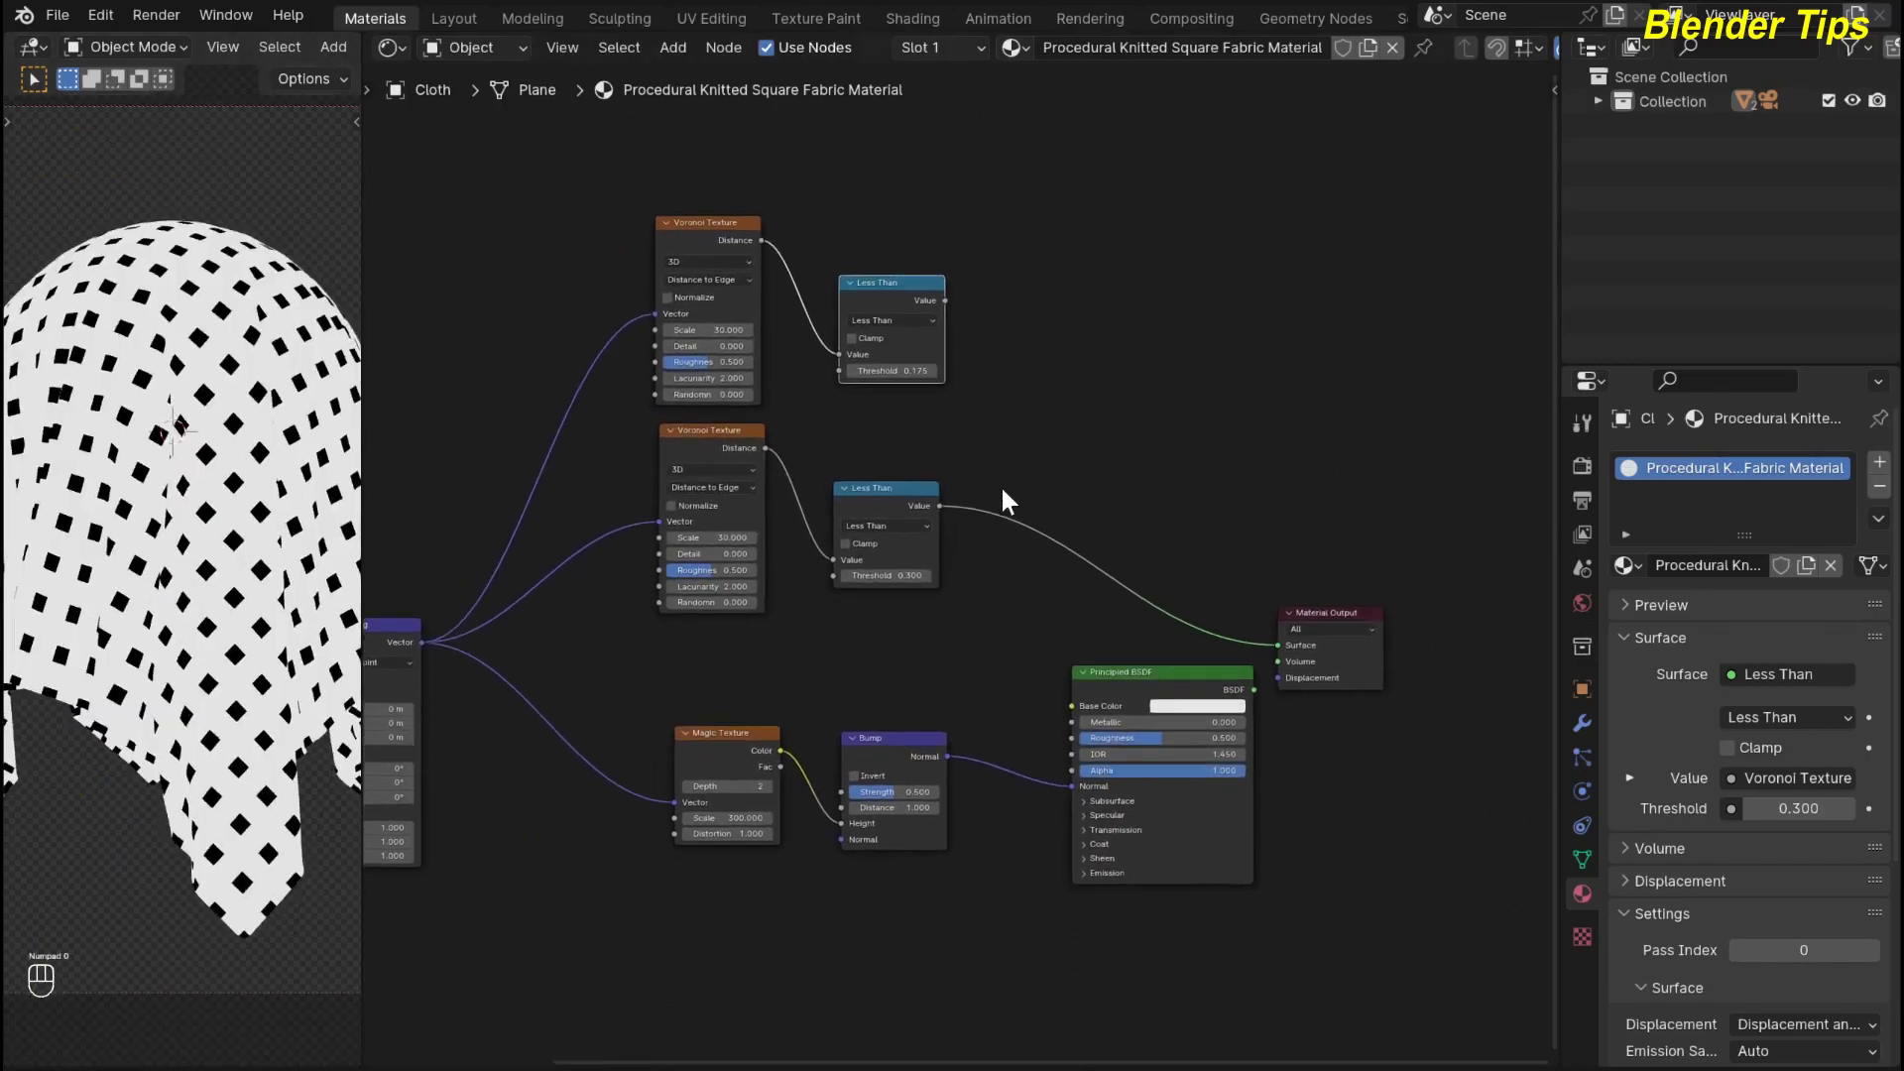
Add a Mix Color node on the link between the 0.300 Less Than node and the Material Output
left_click_drag(867, 492, 876, 489)
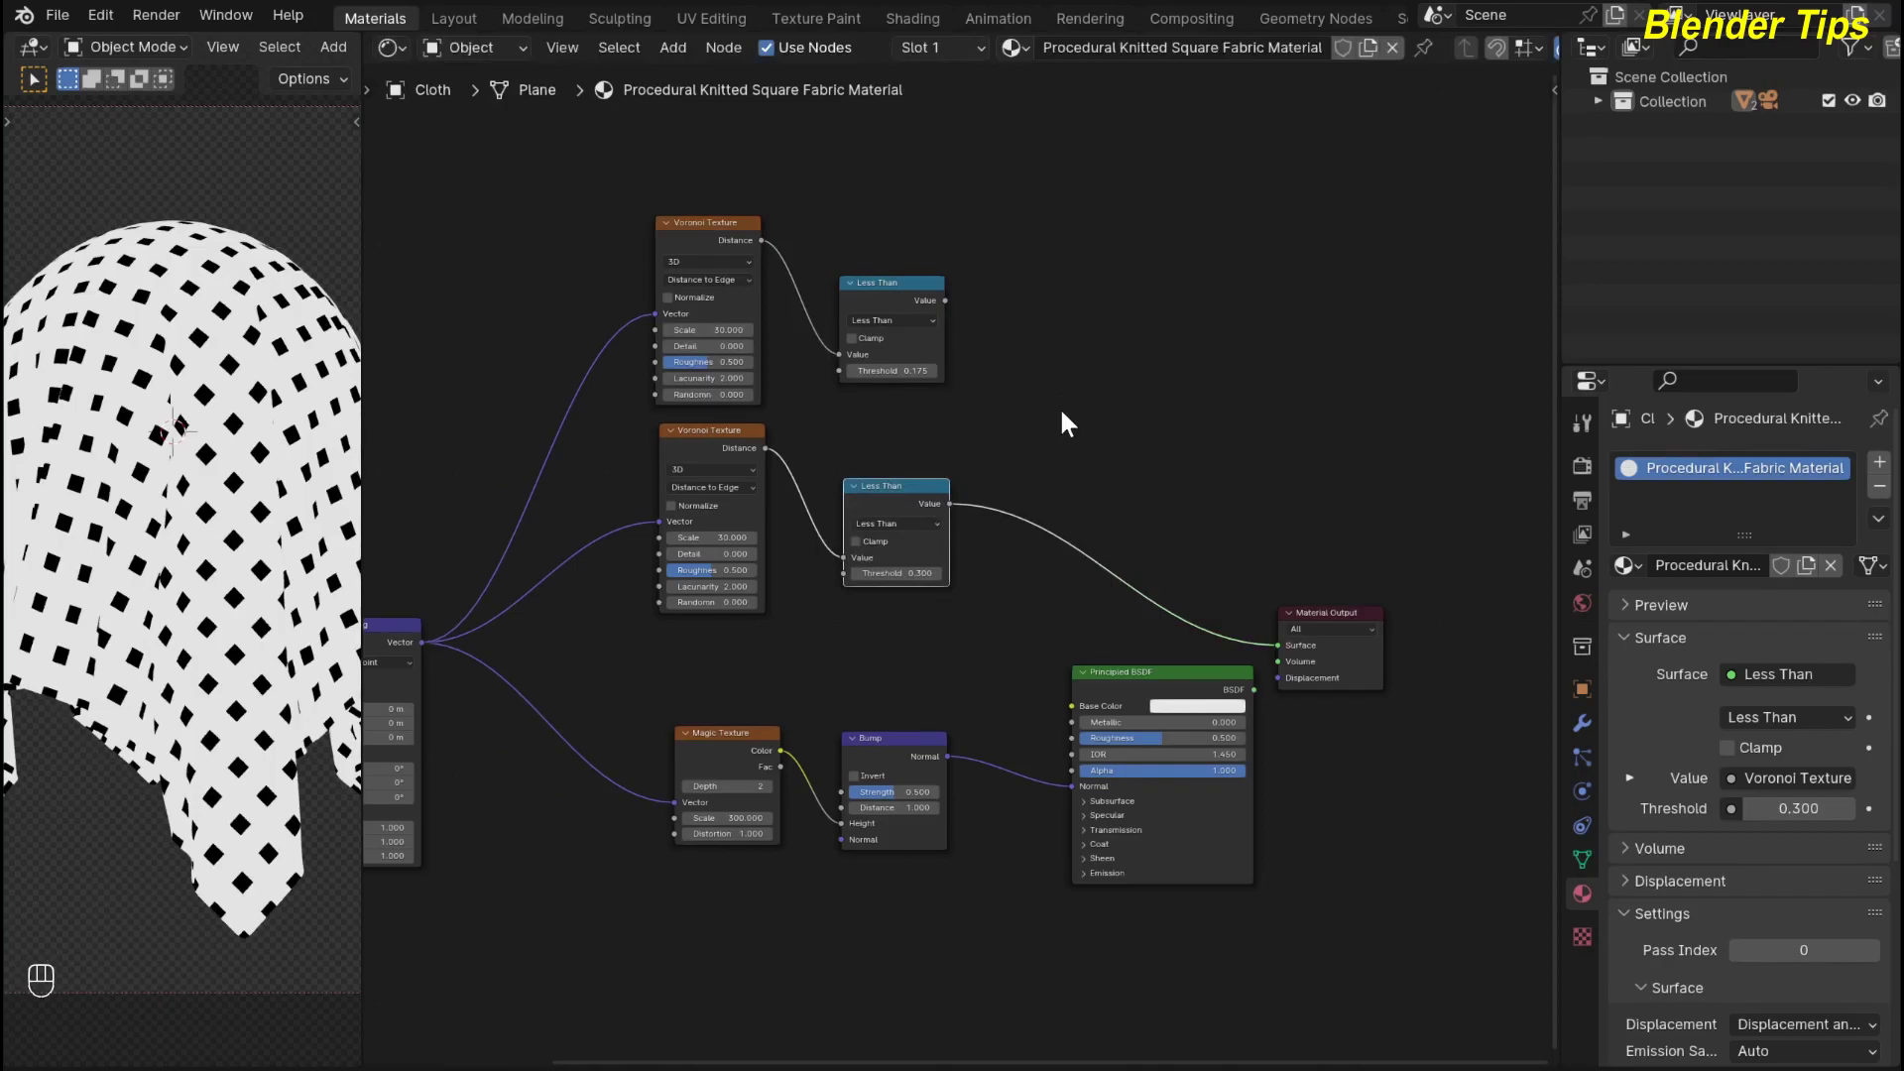
key("shift+a")
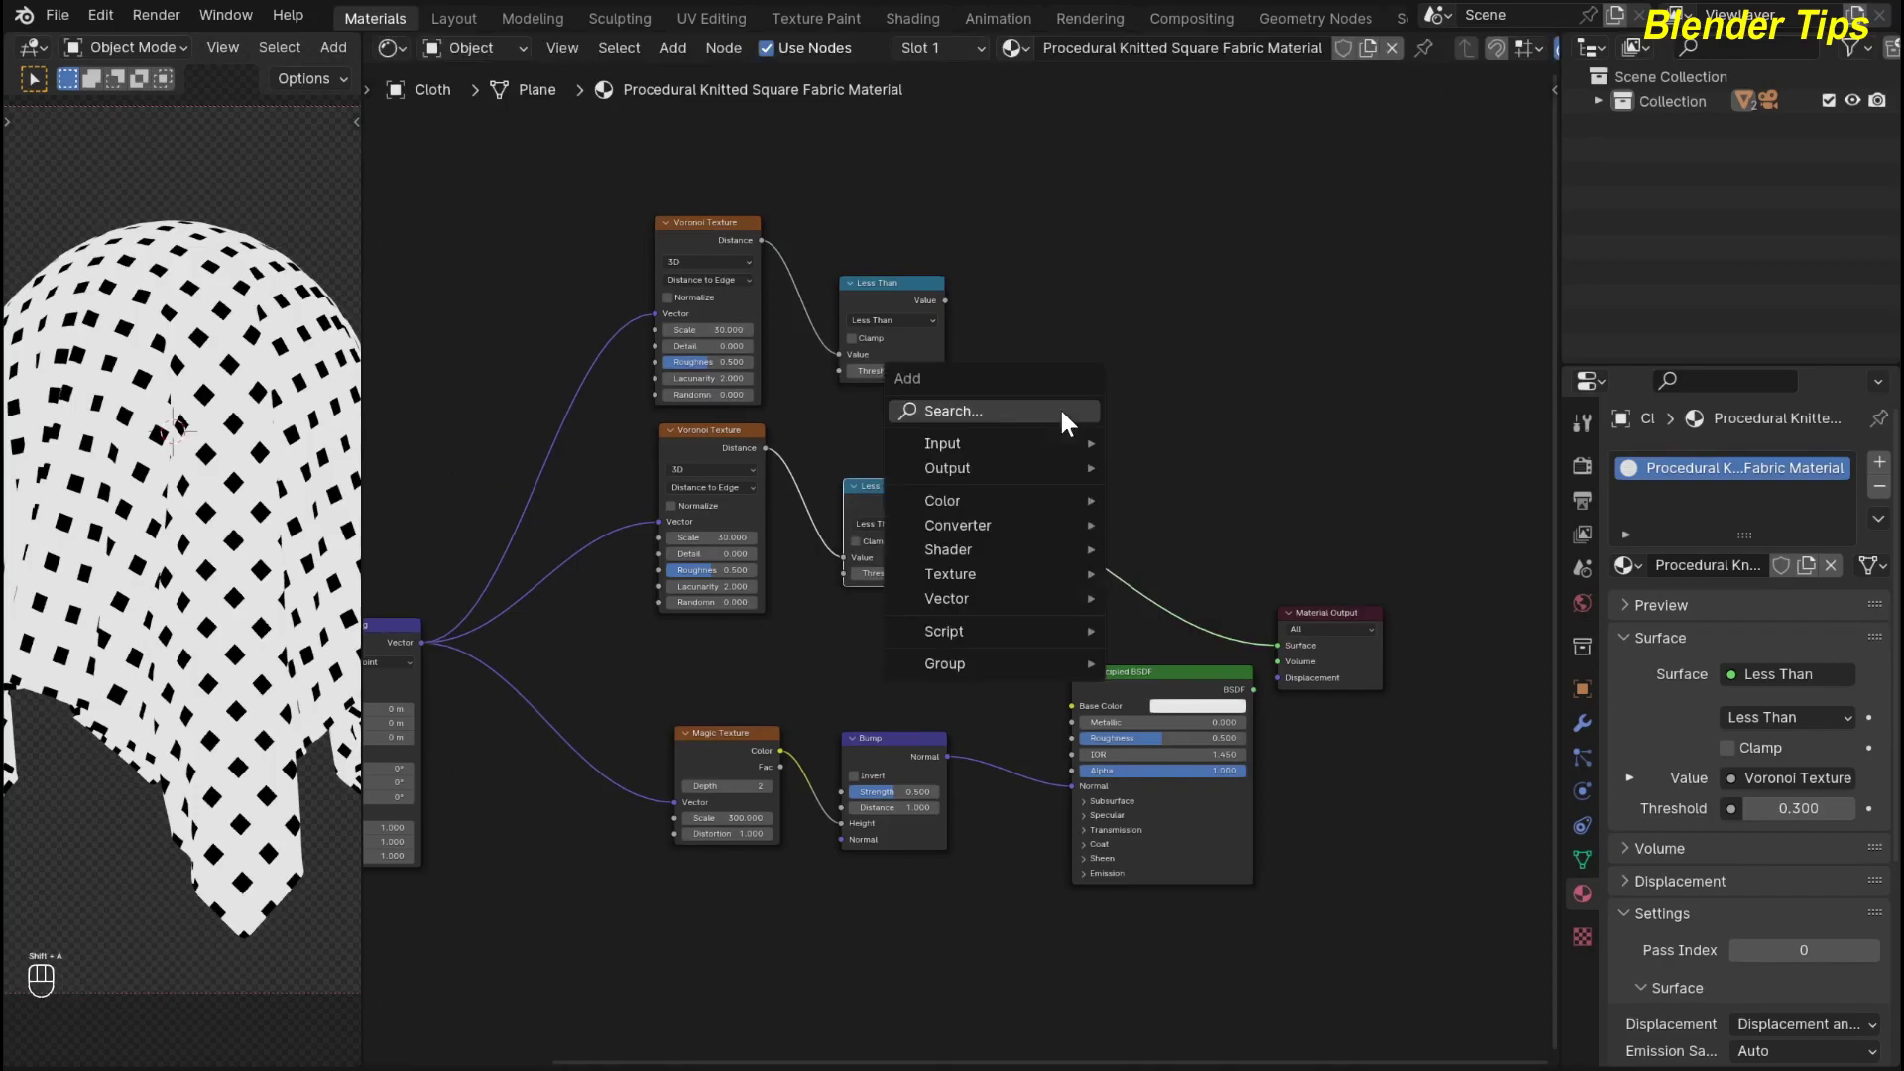
left_click(1061, 413)
type("mix")
key("Down")
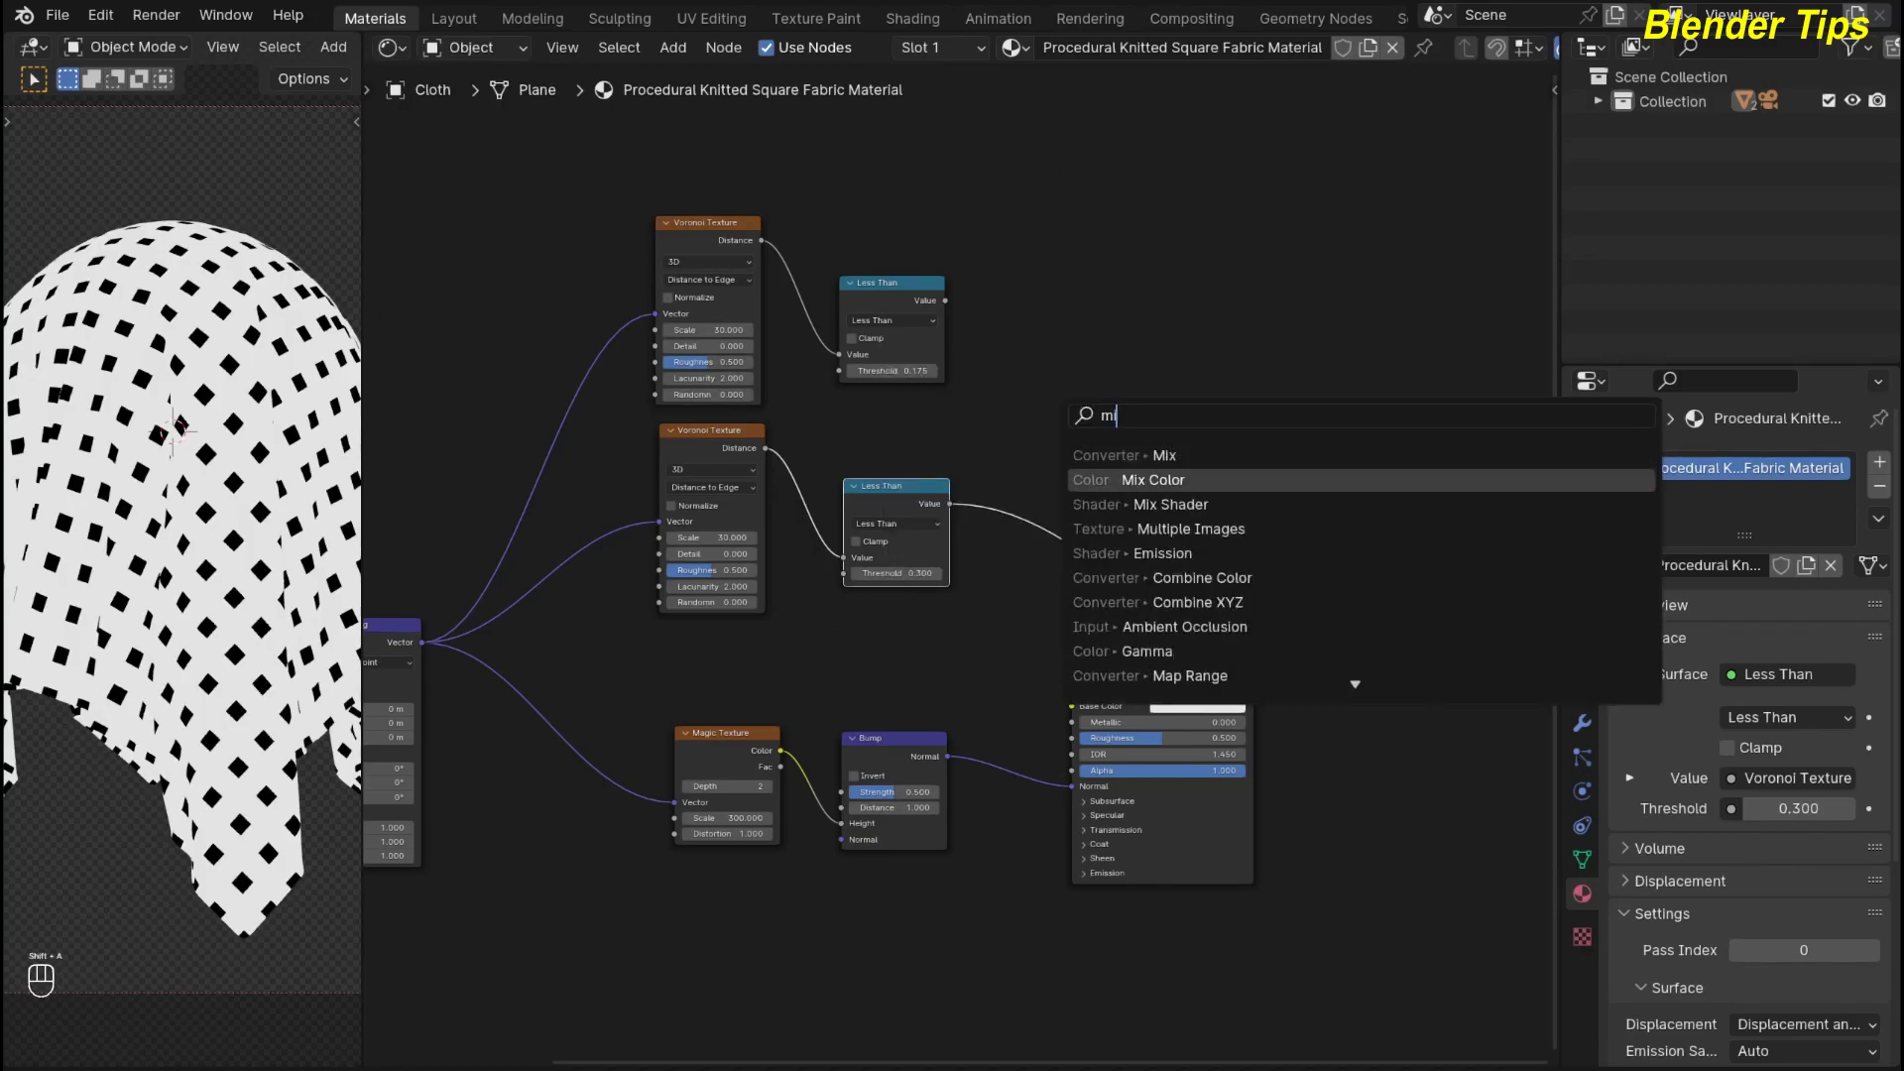
key("Return")
left_click(1049, 450)
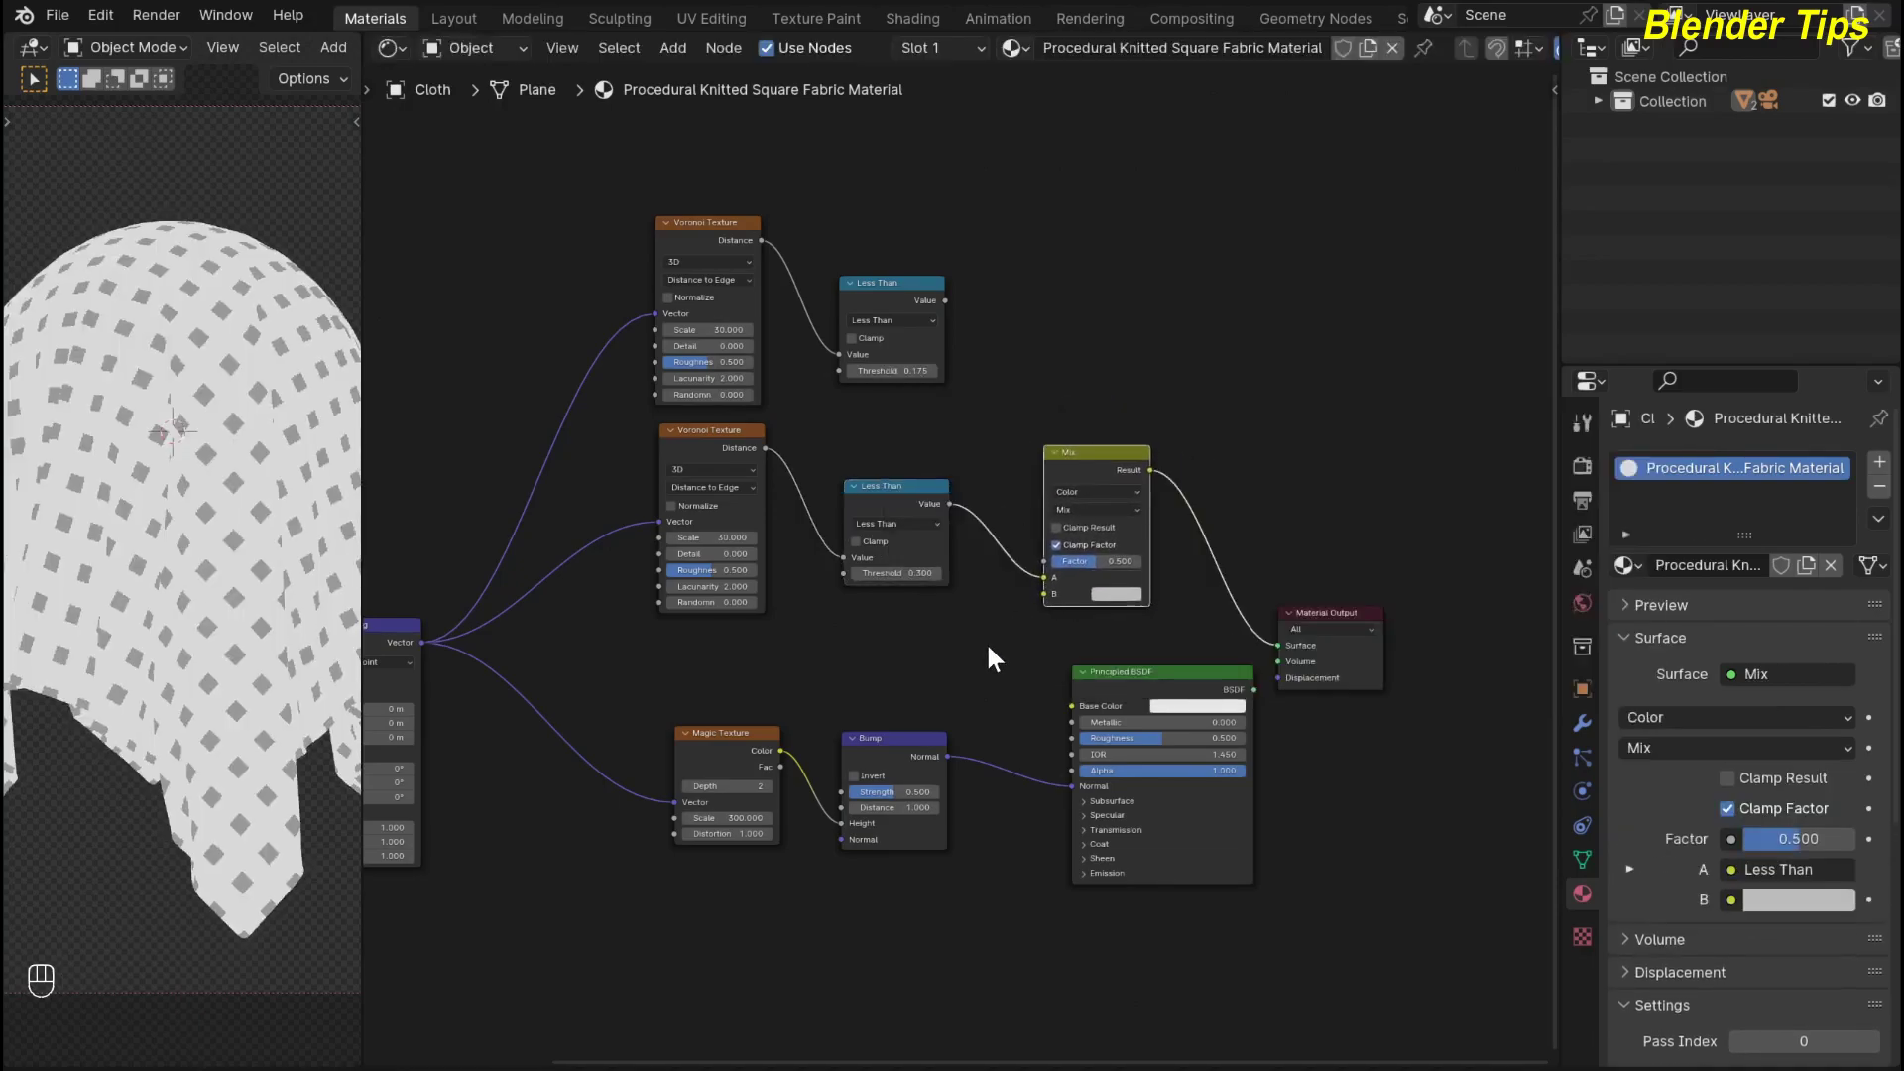
Move the Less Than link from the Mix node's A input to its Factor input
scroll(986, 640, "up", 2)
middle_click_drag(986, 644, 981, 641)
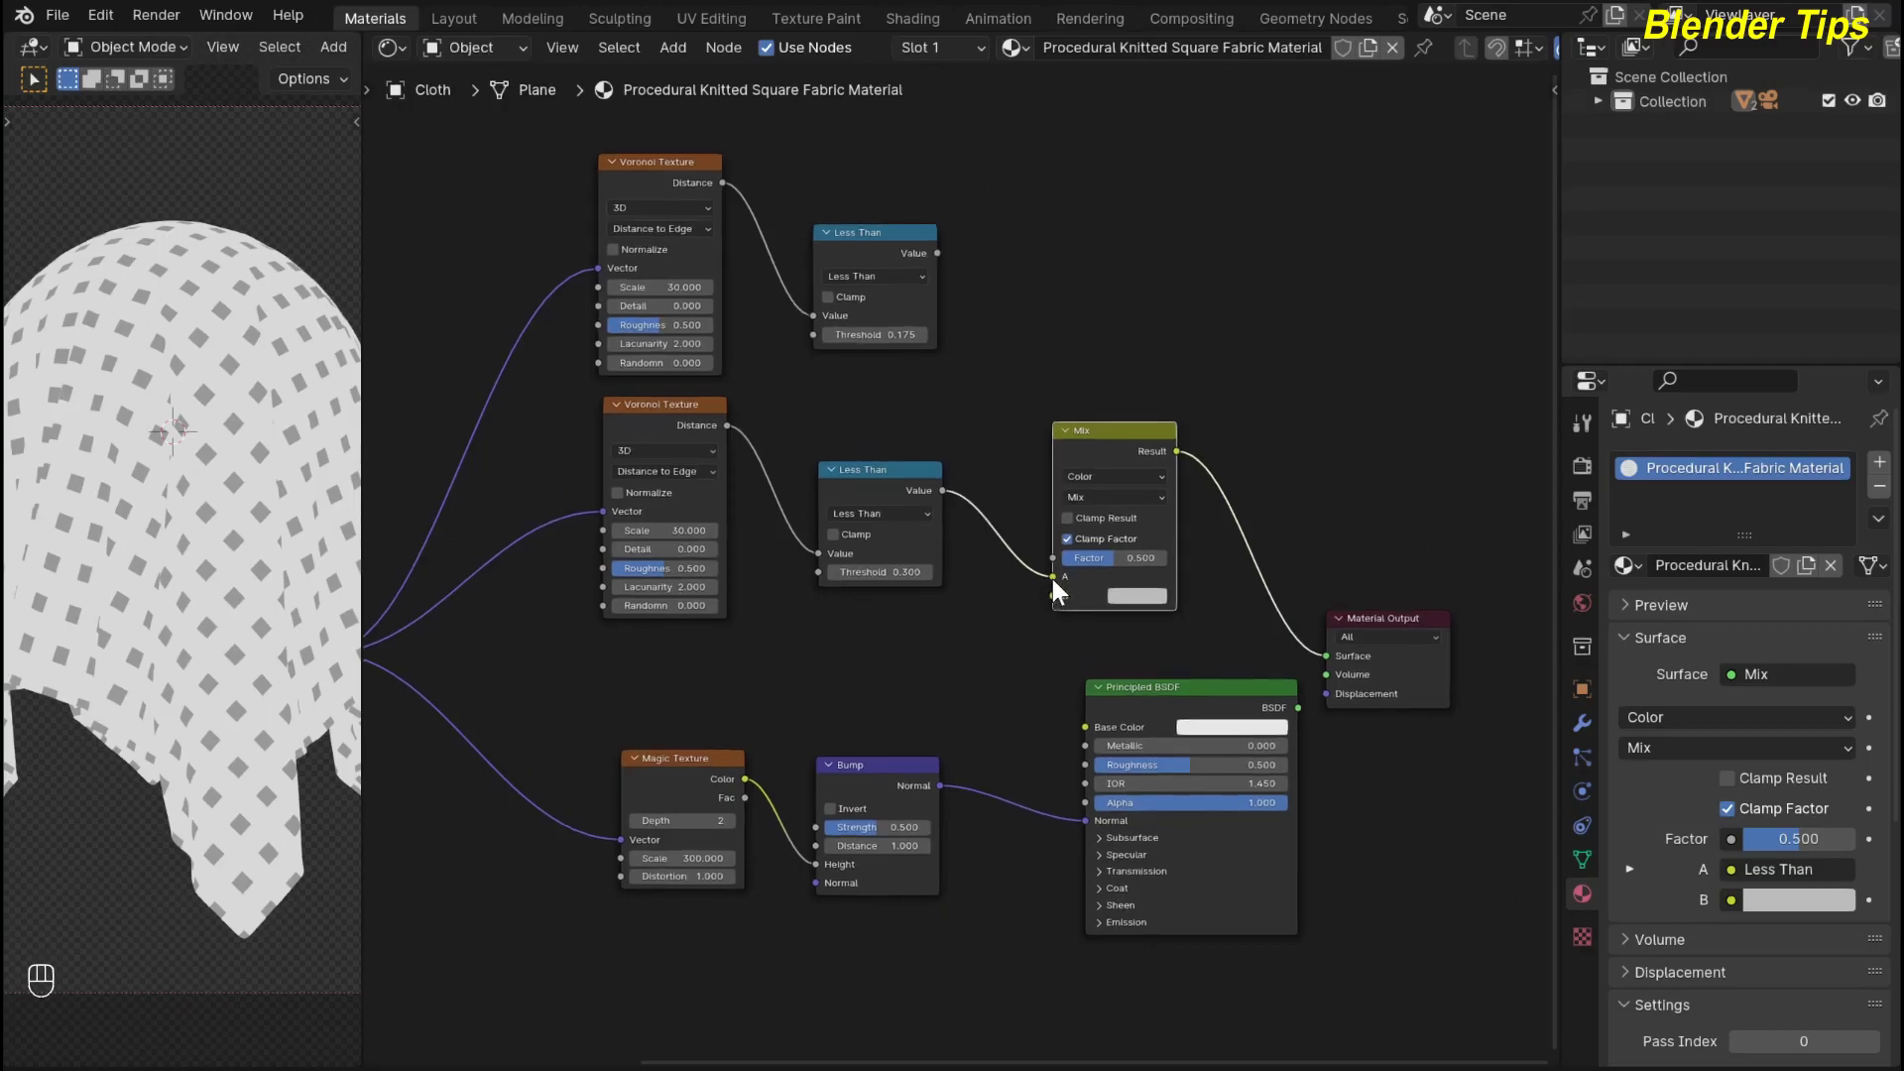
mouse_move(1051, 573)
left_mouse_down()
mouse_move(1029, 564)
mouse_move(1049, 558)
left_mouse_up()
scroll(1305, 437, "down", 1)
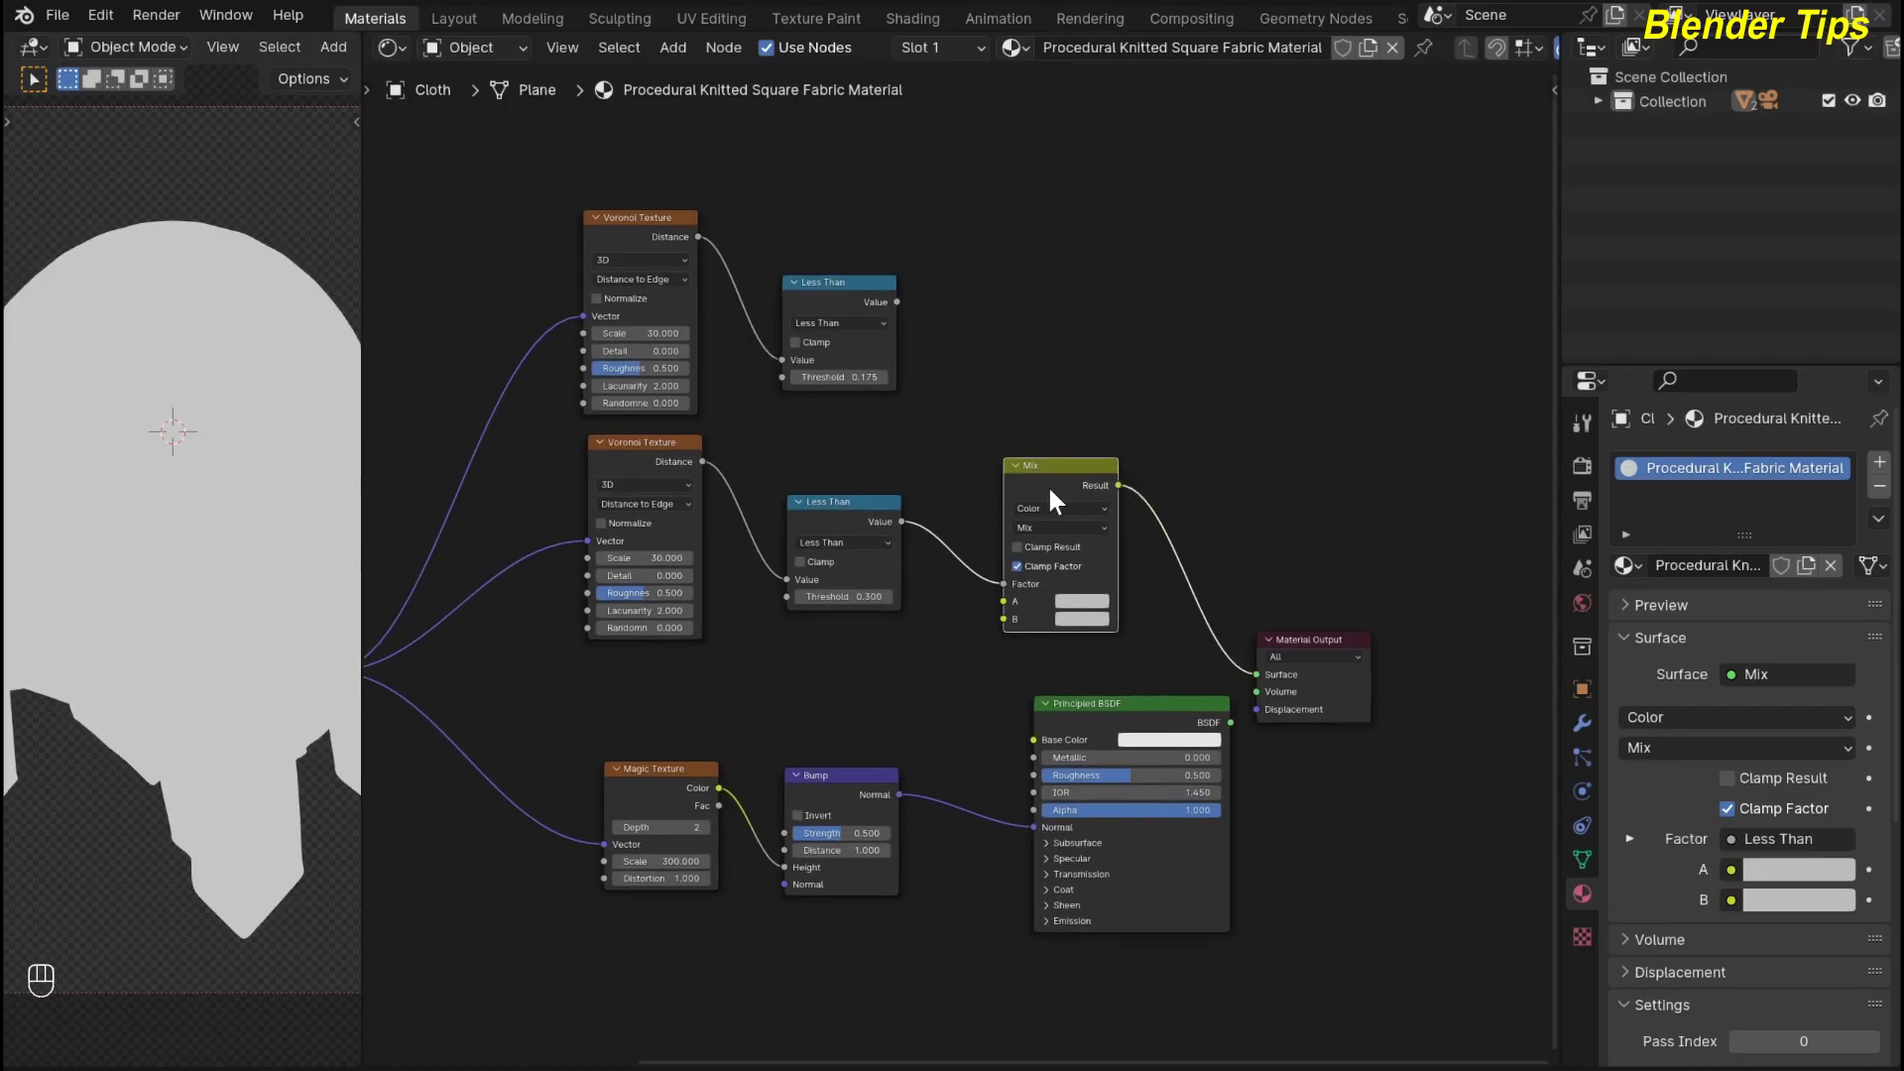
Duplicate the Mix node, wiring the 0.175 Less Than into the copy's Factor and the first Mix's Result into its A input
key("shift+d")
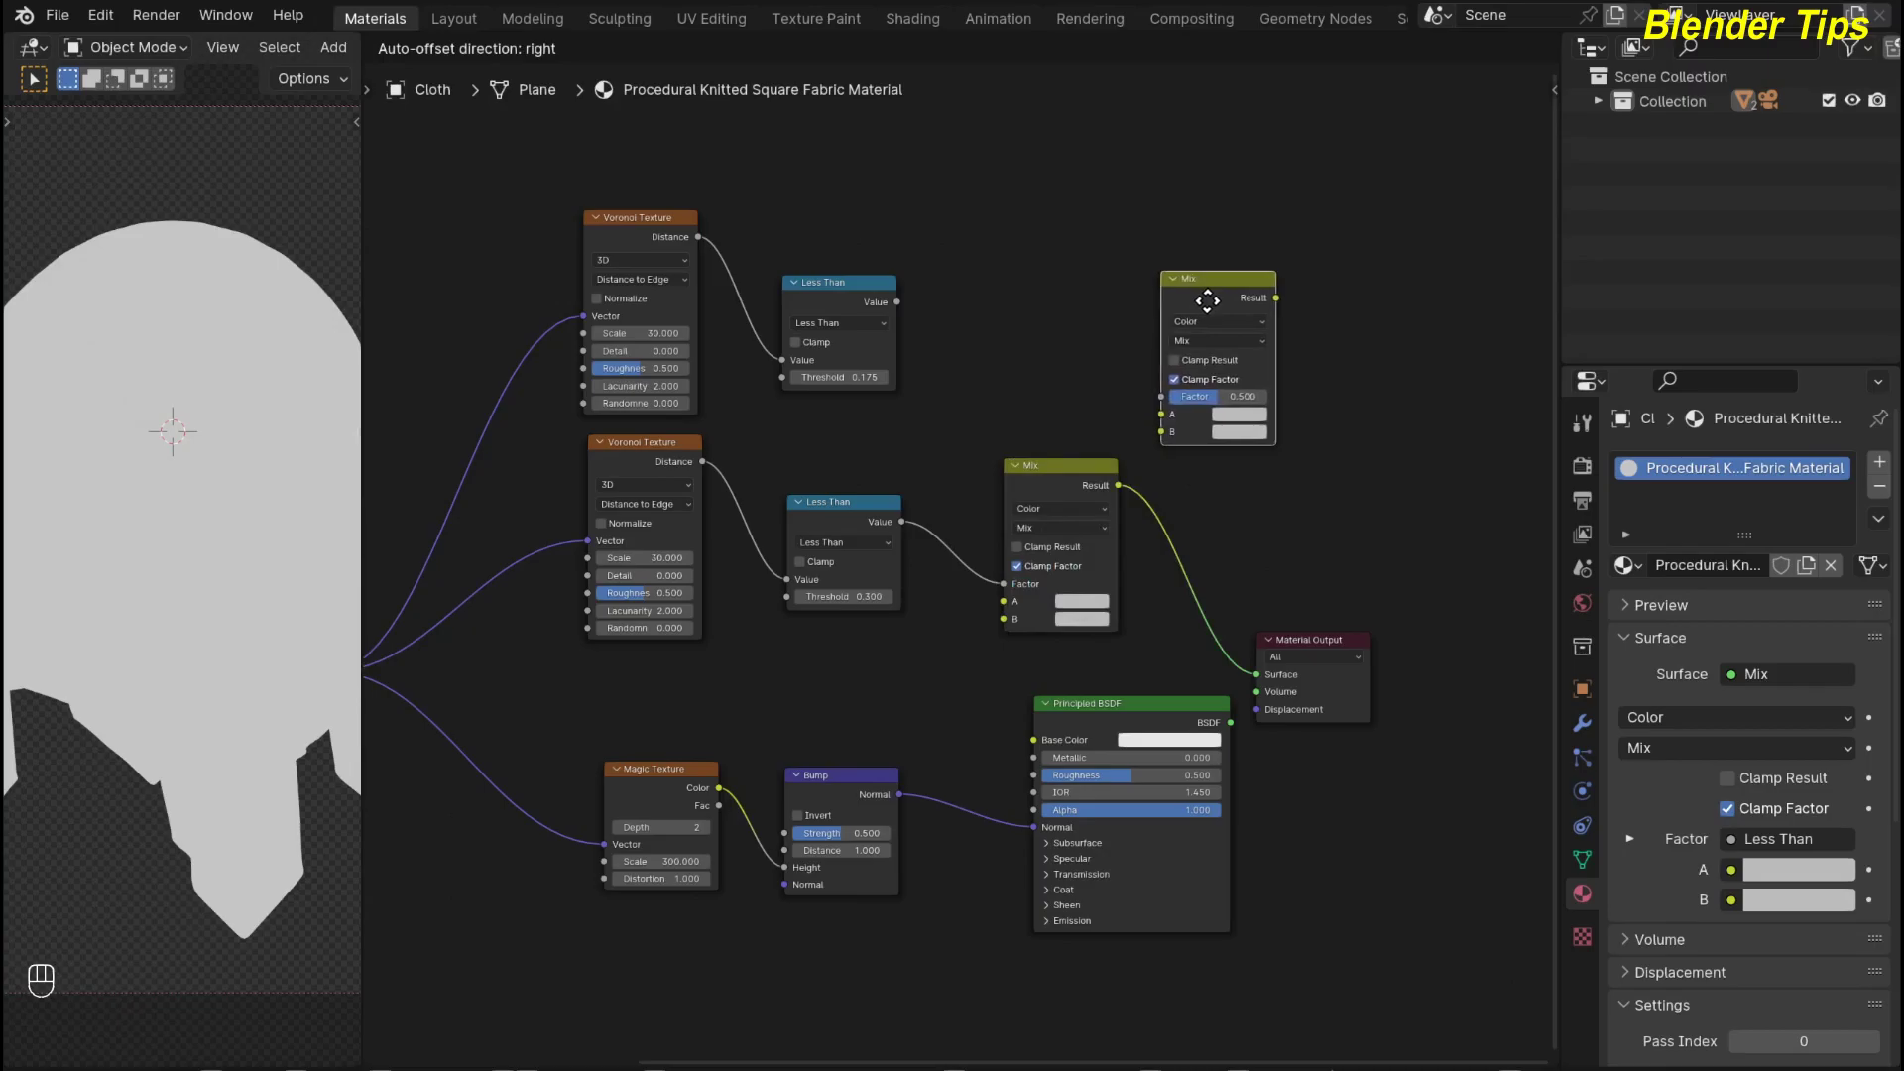
left_click(1207, 298)
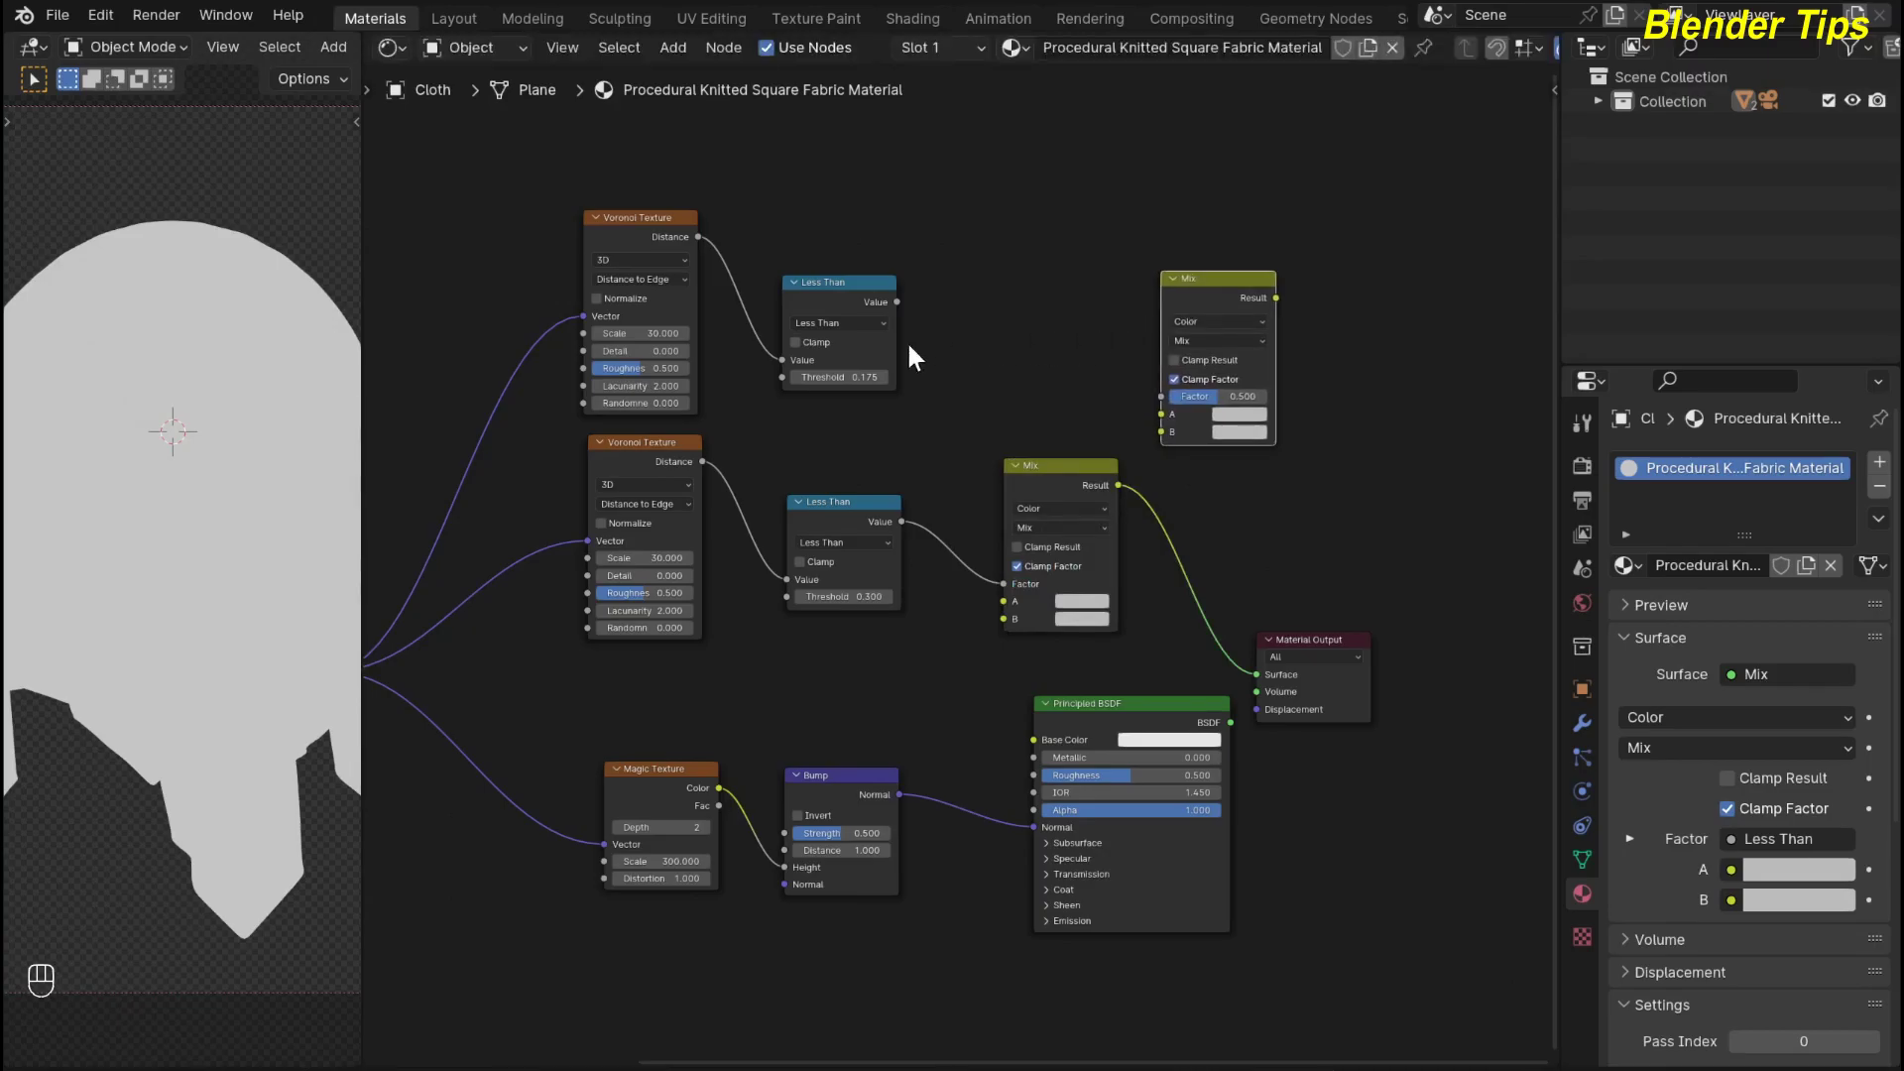
left_click(898, 299)
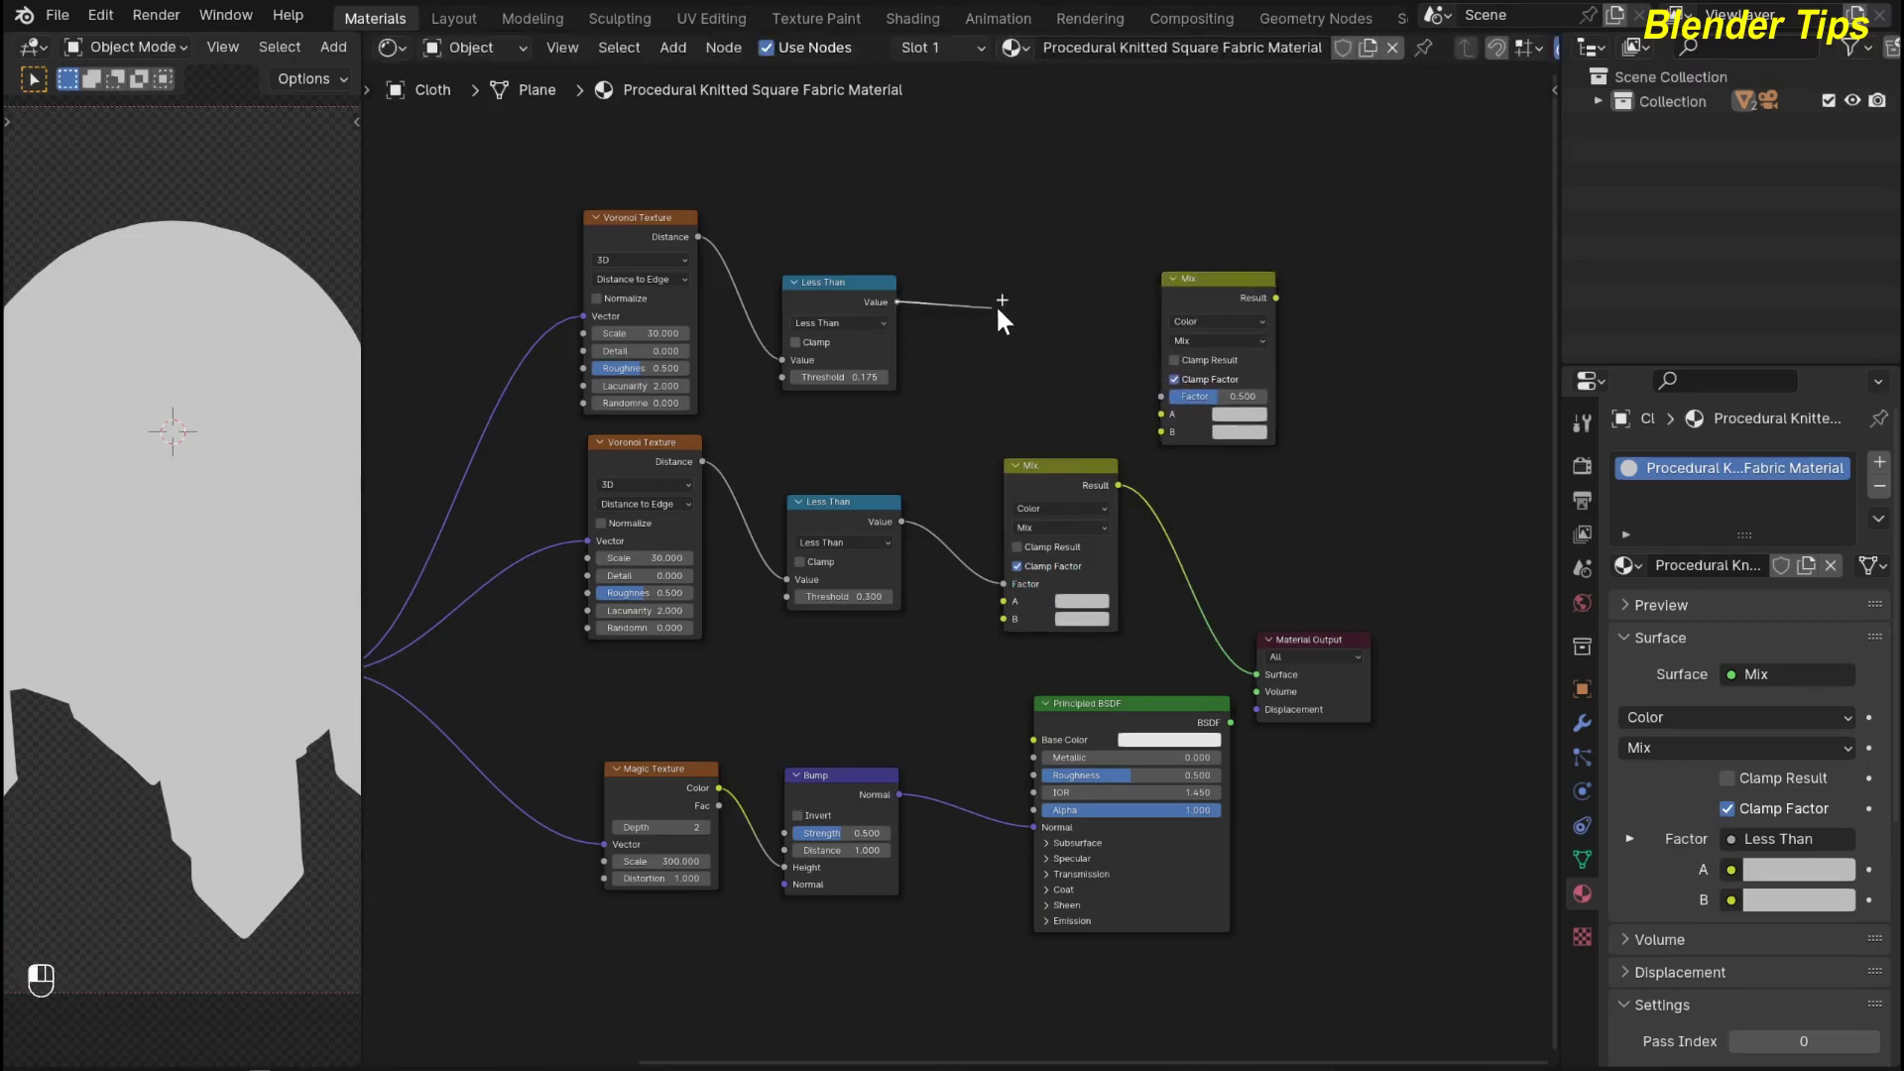
left_click_drag(1030, 315, 1161, 396)
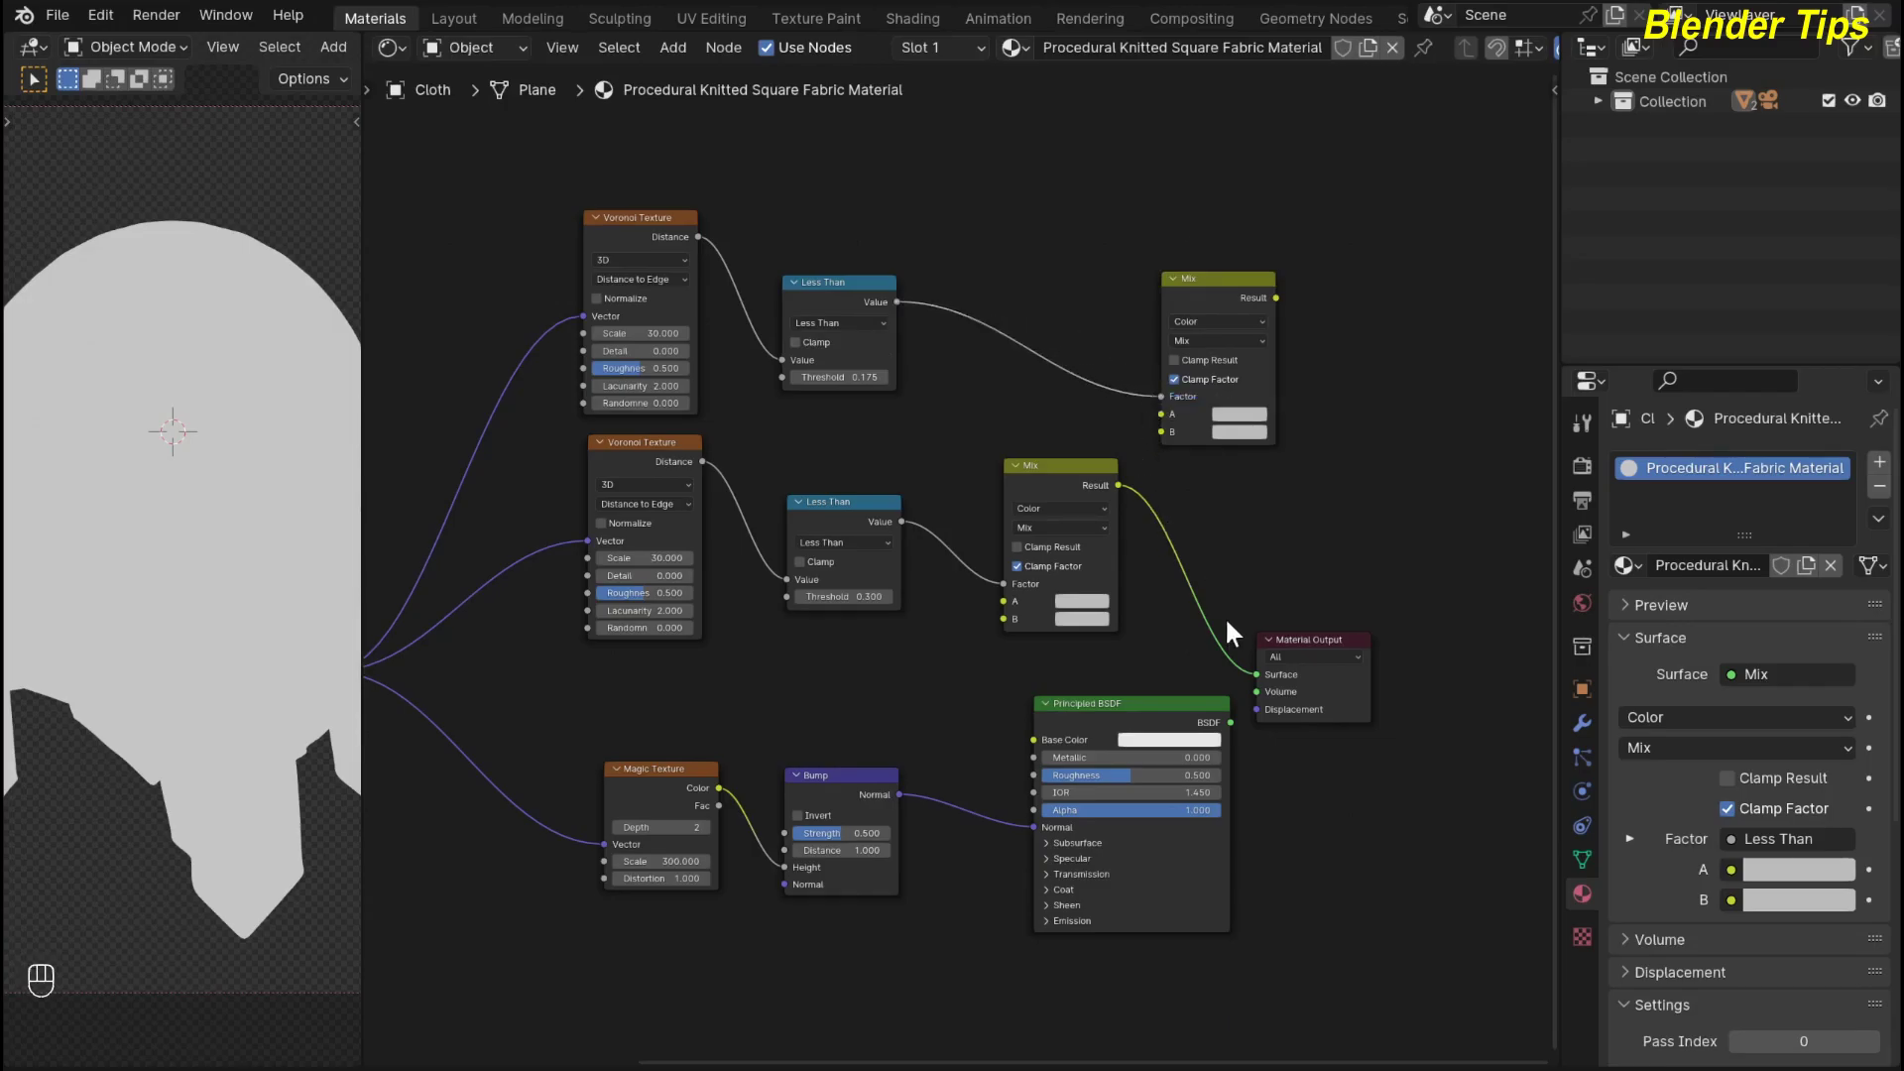
left_click_drag(1256, 675, 1162, 506)
left_click_drag(1150, 414, 1151, 408)
Rearrange the Principled BSDF and Material Output nodes so they follow the two Mix nodes
middle_click_drag(1234, 643, 1172, 620, "ctrl")
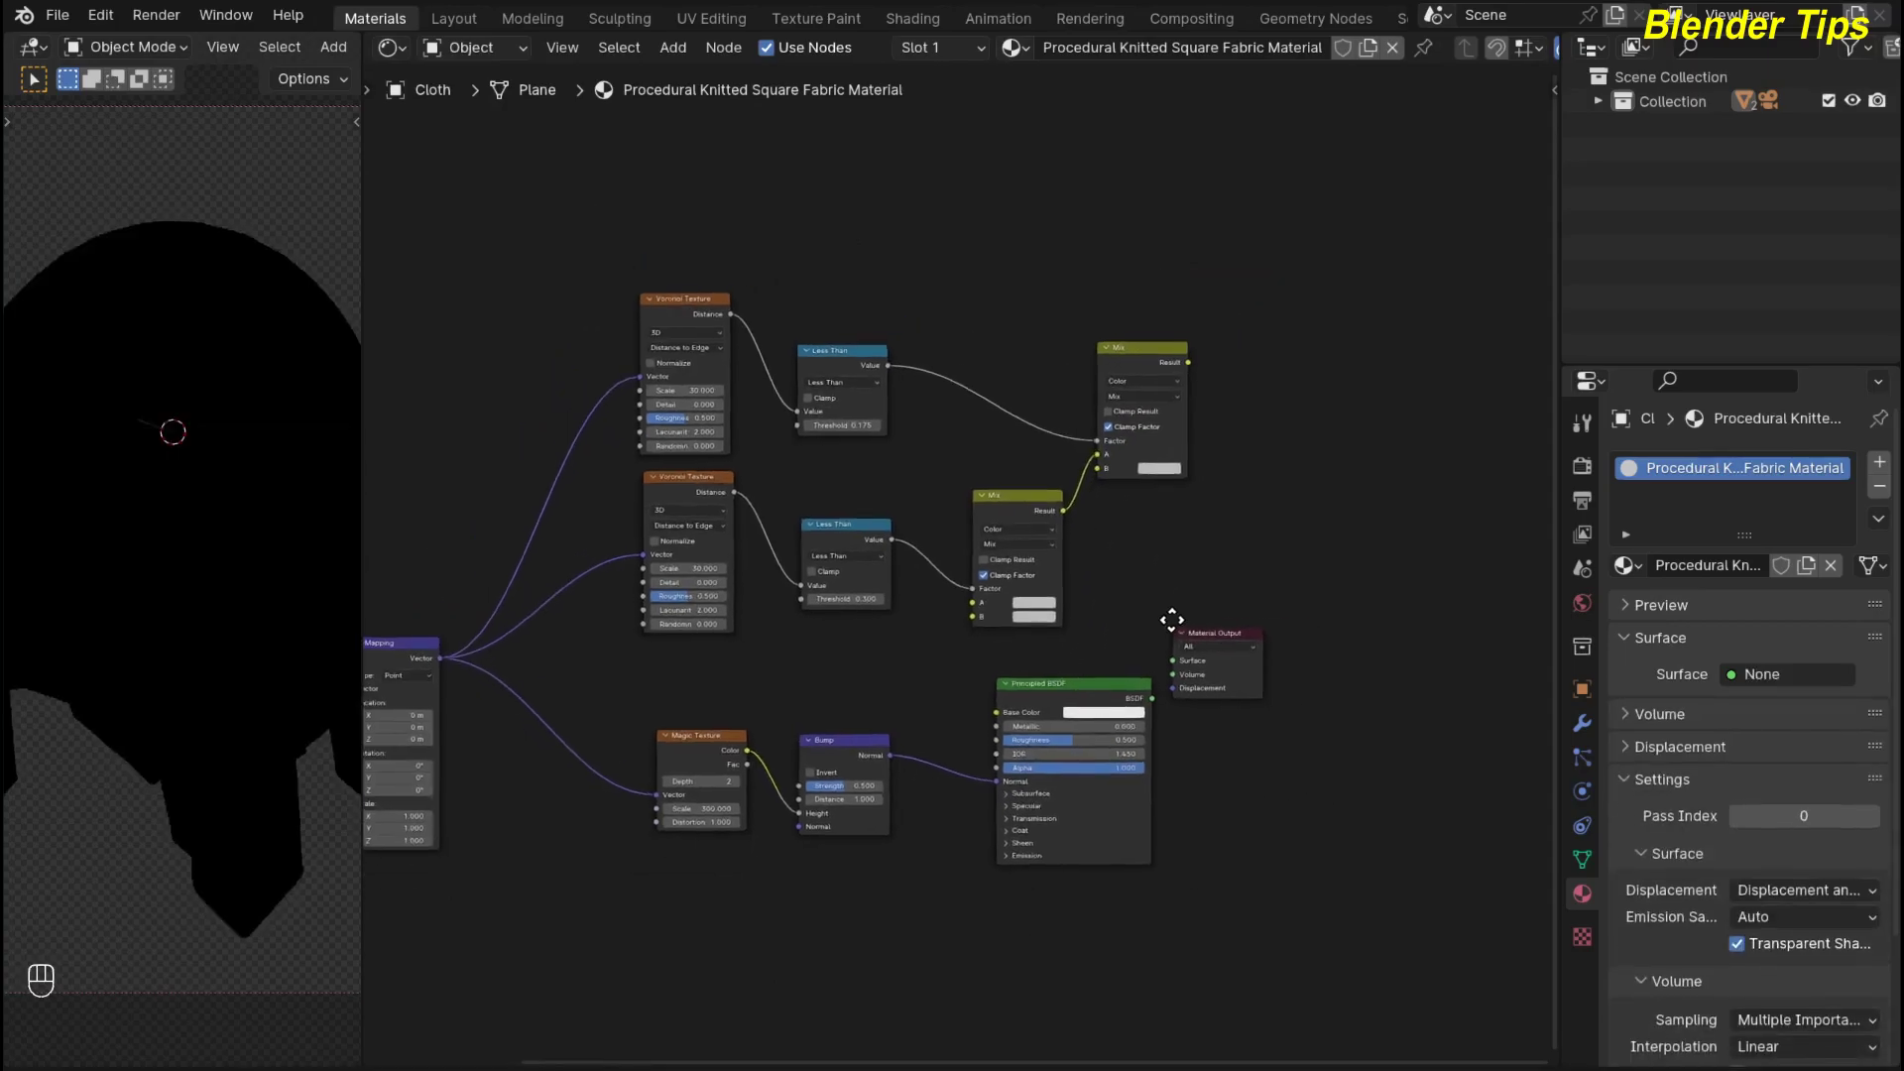
left_click_drag(1211, 645, 1428, 640)
left_click_drag(1057, 684, 1322, 563)
left_click_drag(1441, 645, 1455, 504)
left_click_drag(1339, 560, 1348, 451)
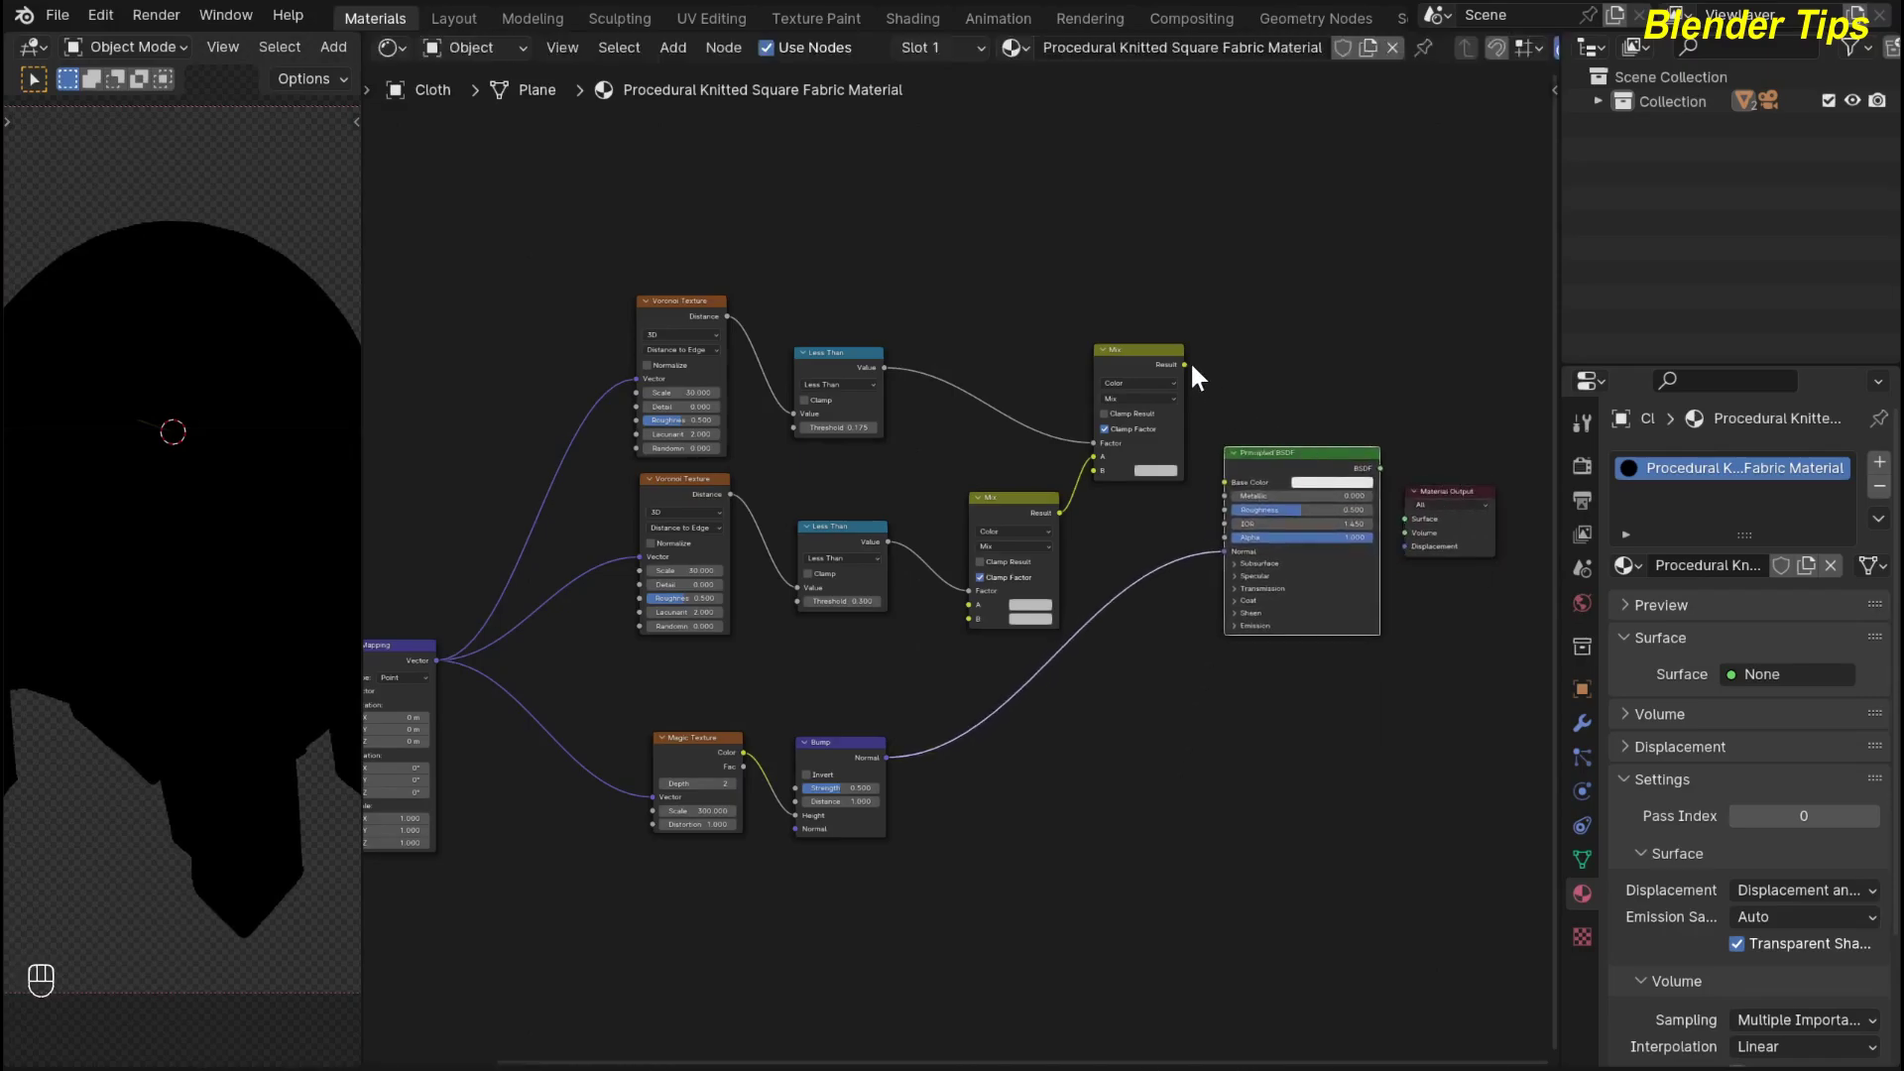
Connect the second Mix's Result to the Principled BSDF's Base Color and the BSDF output to the Material Output's Surface
left_click_drag(1184, 365, 1200, 377)
left_click_drag(1190, 452, 1225, 482)
left_click_drag(1378, 468, 1406, 520)
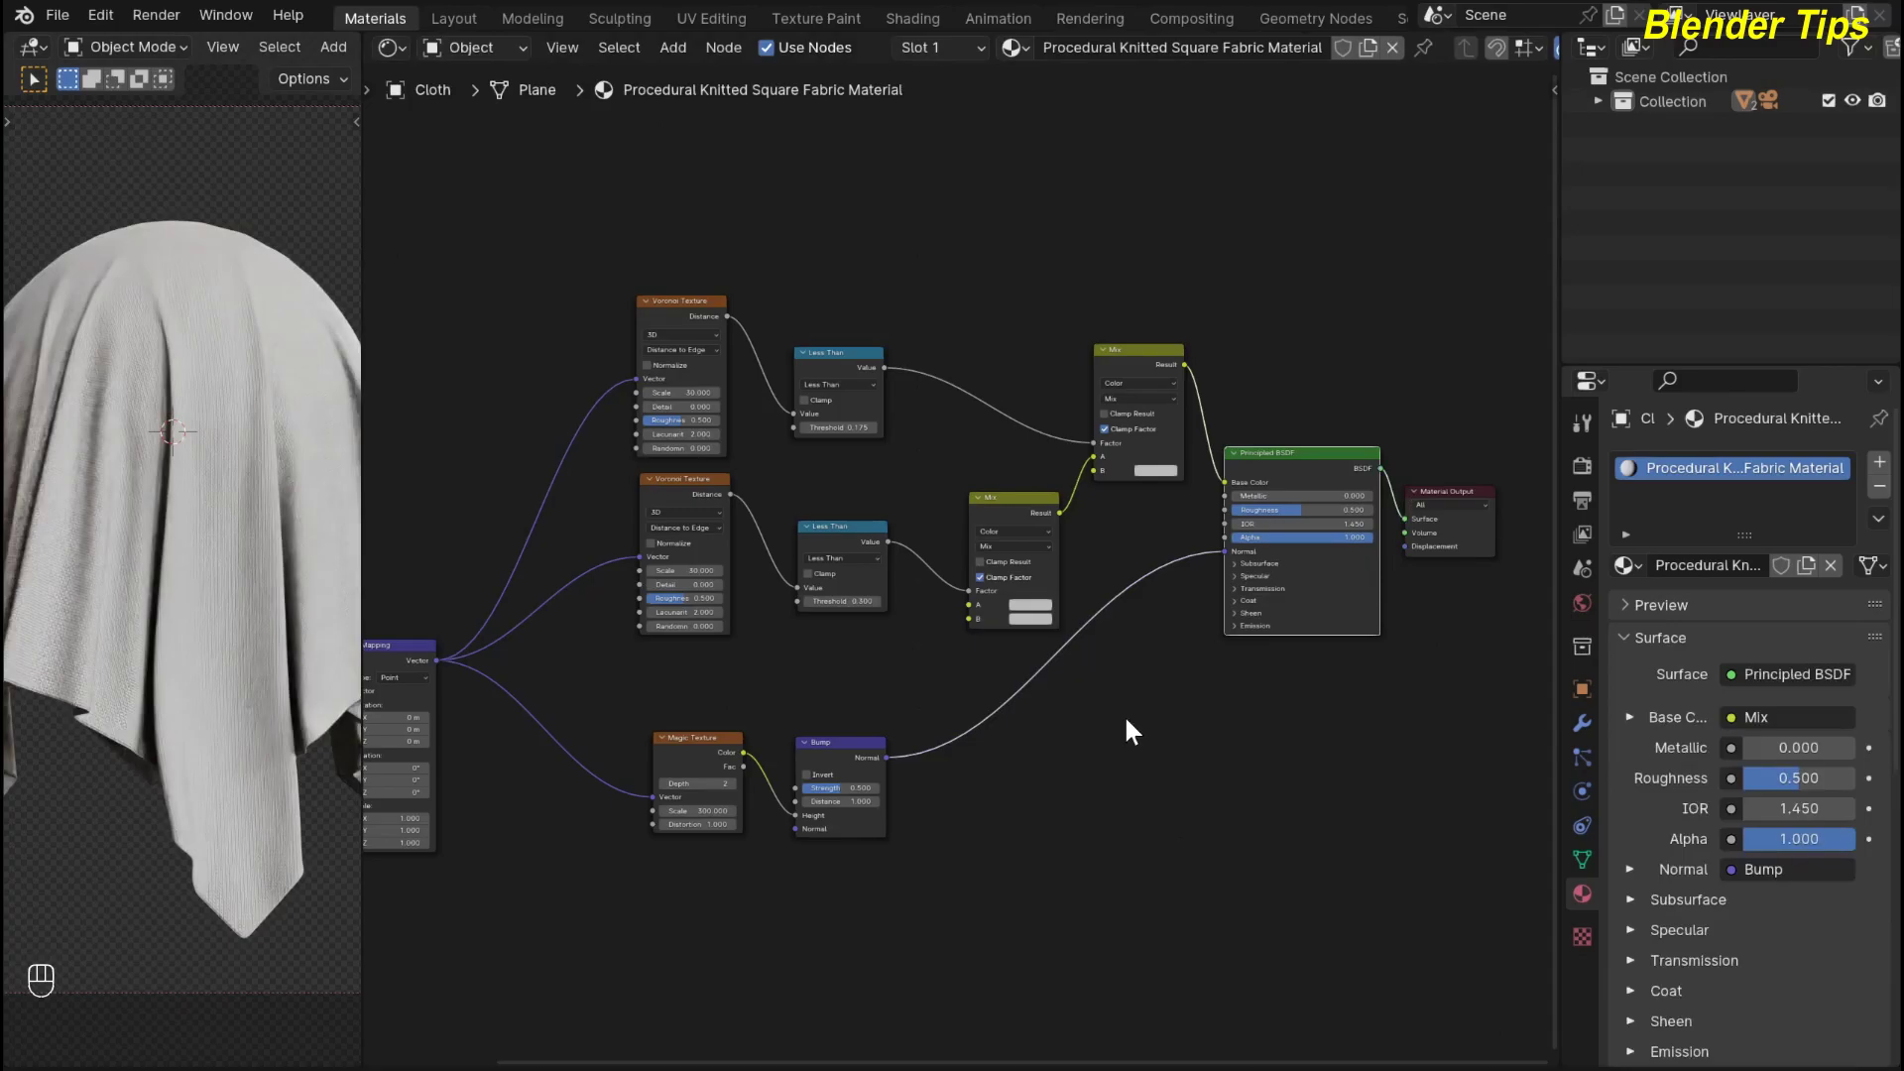
Set color B of the Mix node feeding Base Color to green, with Hue about 0.332 and Saturation about 0.995
scroll(1123, 720, "up", 4)
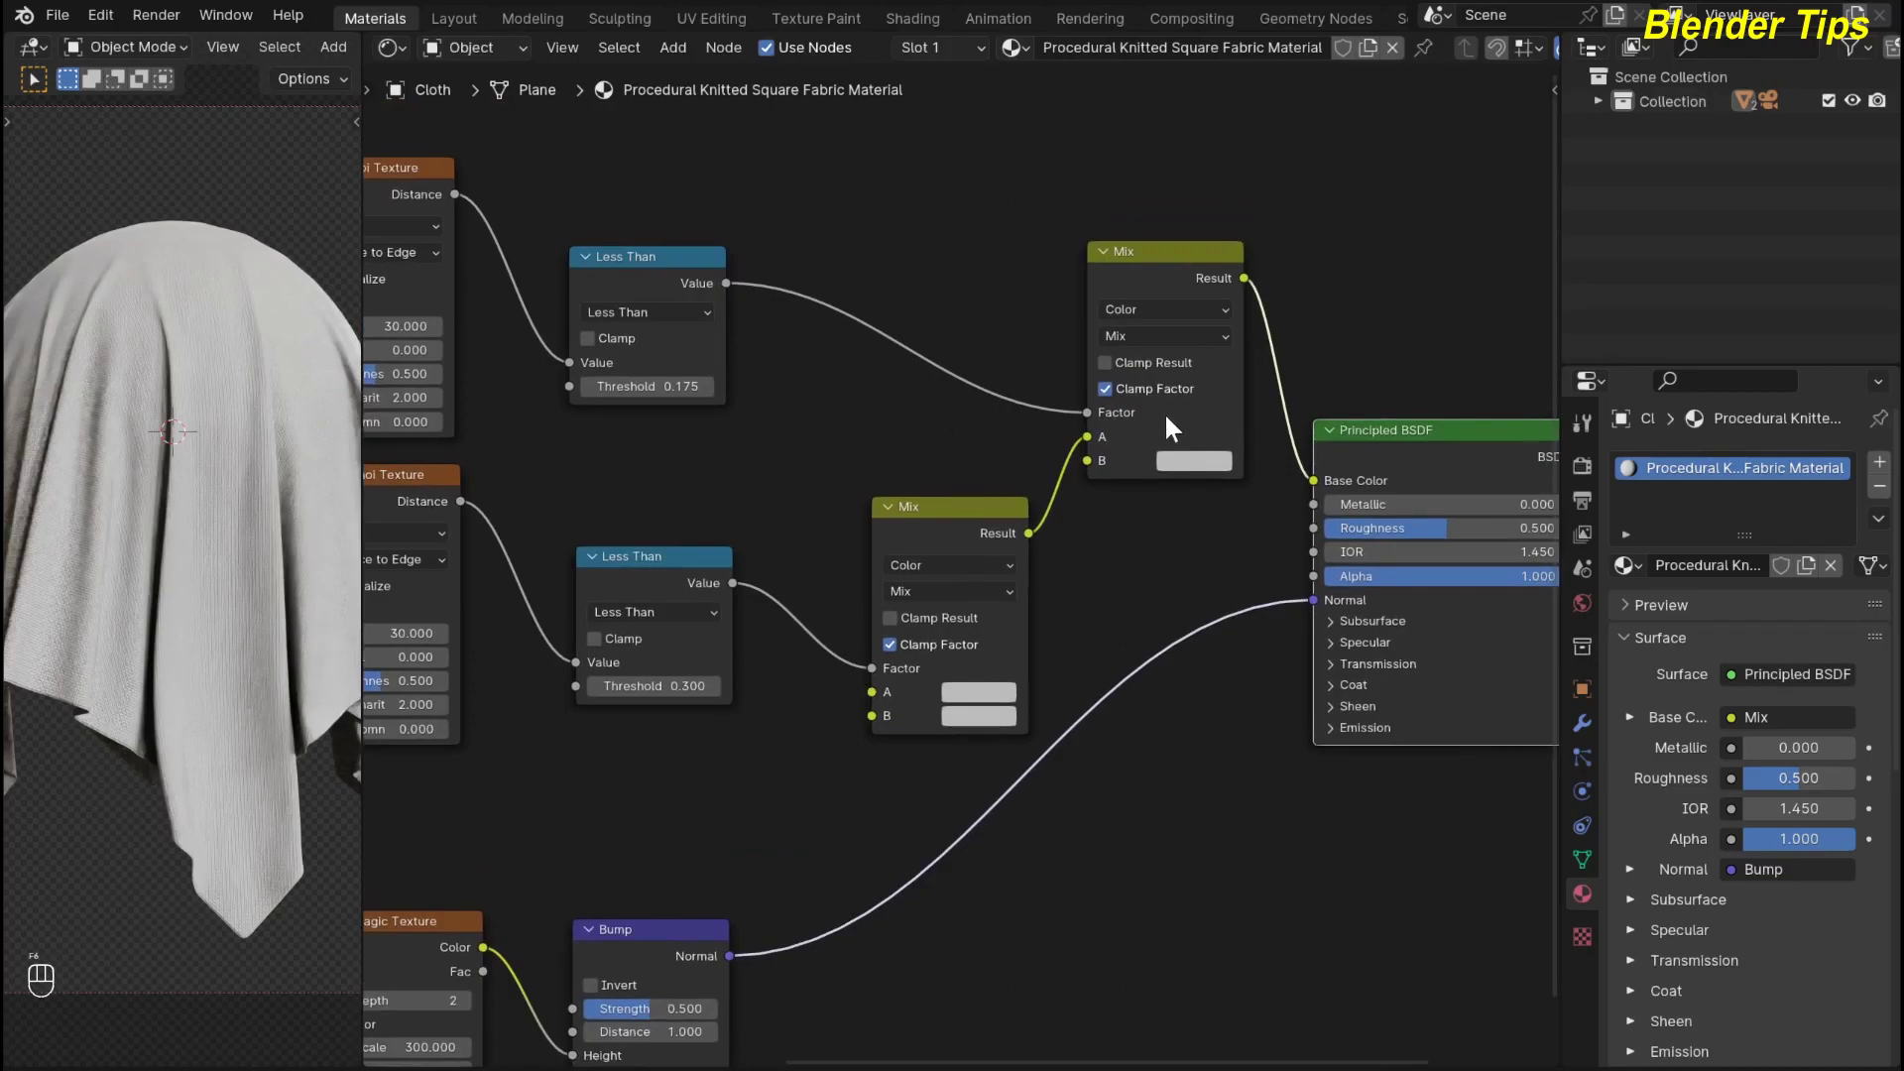
left_click(1191, 461)
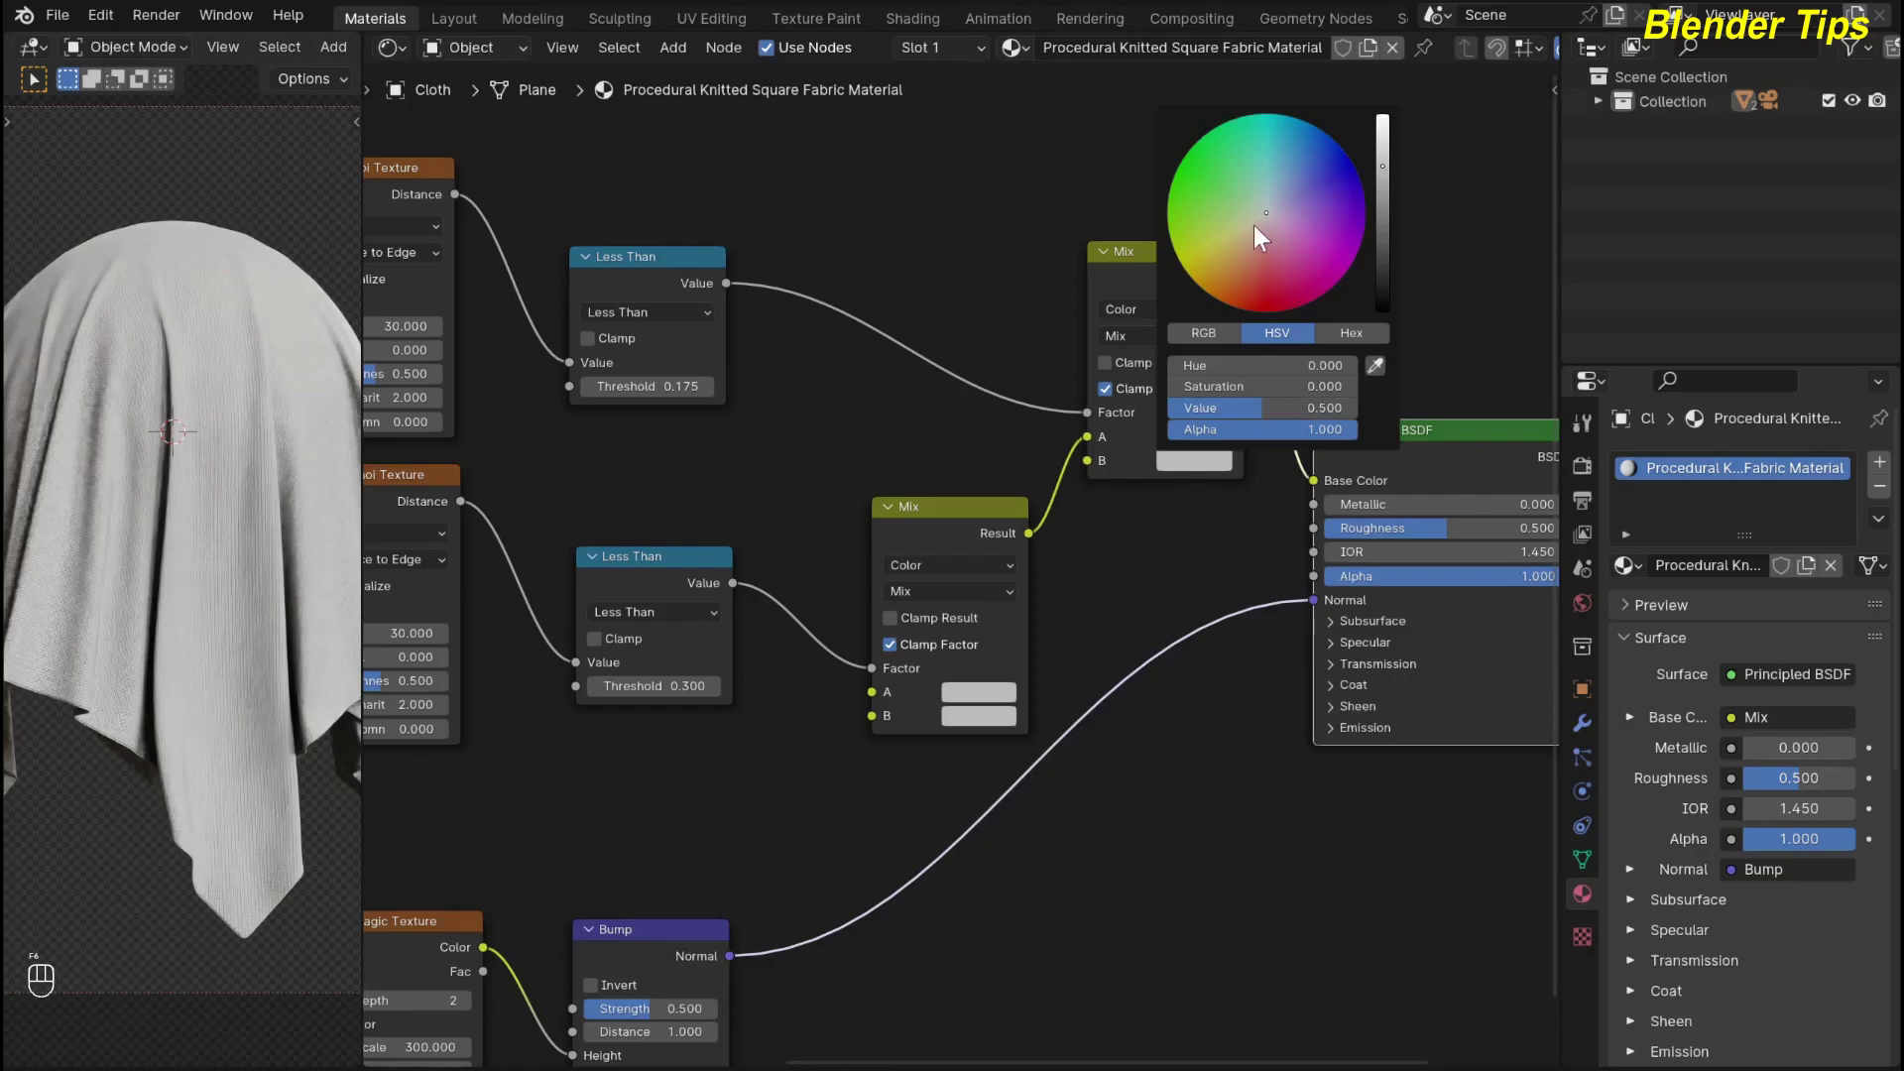
left_click_drag(1255, 224, 1180, 173)
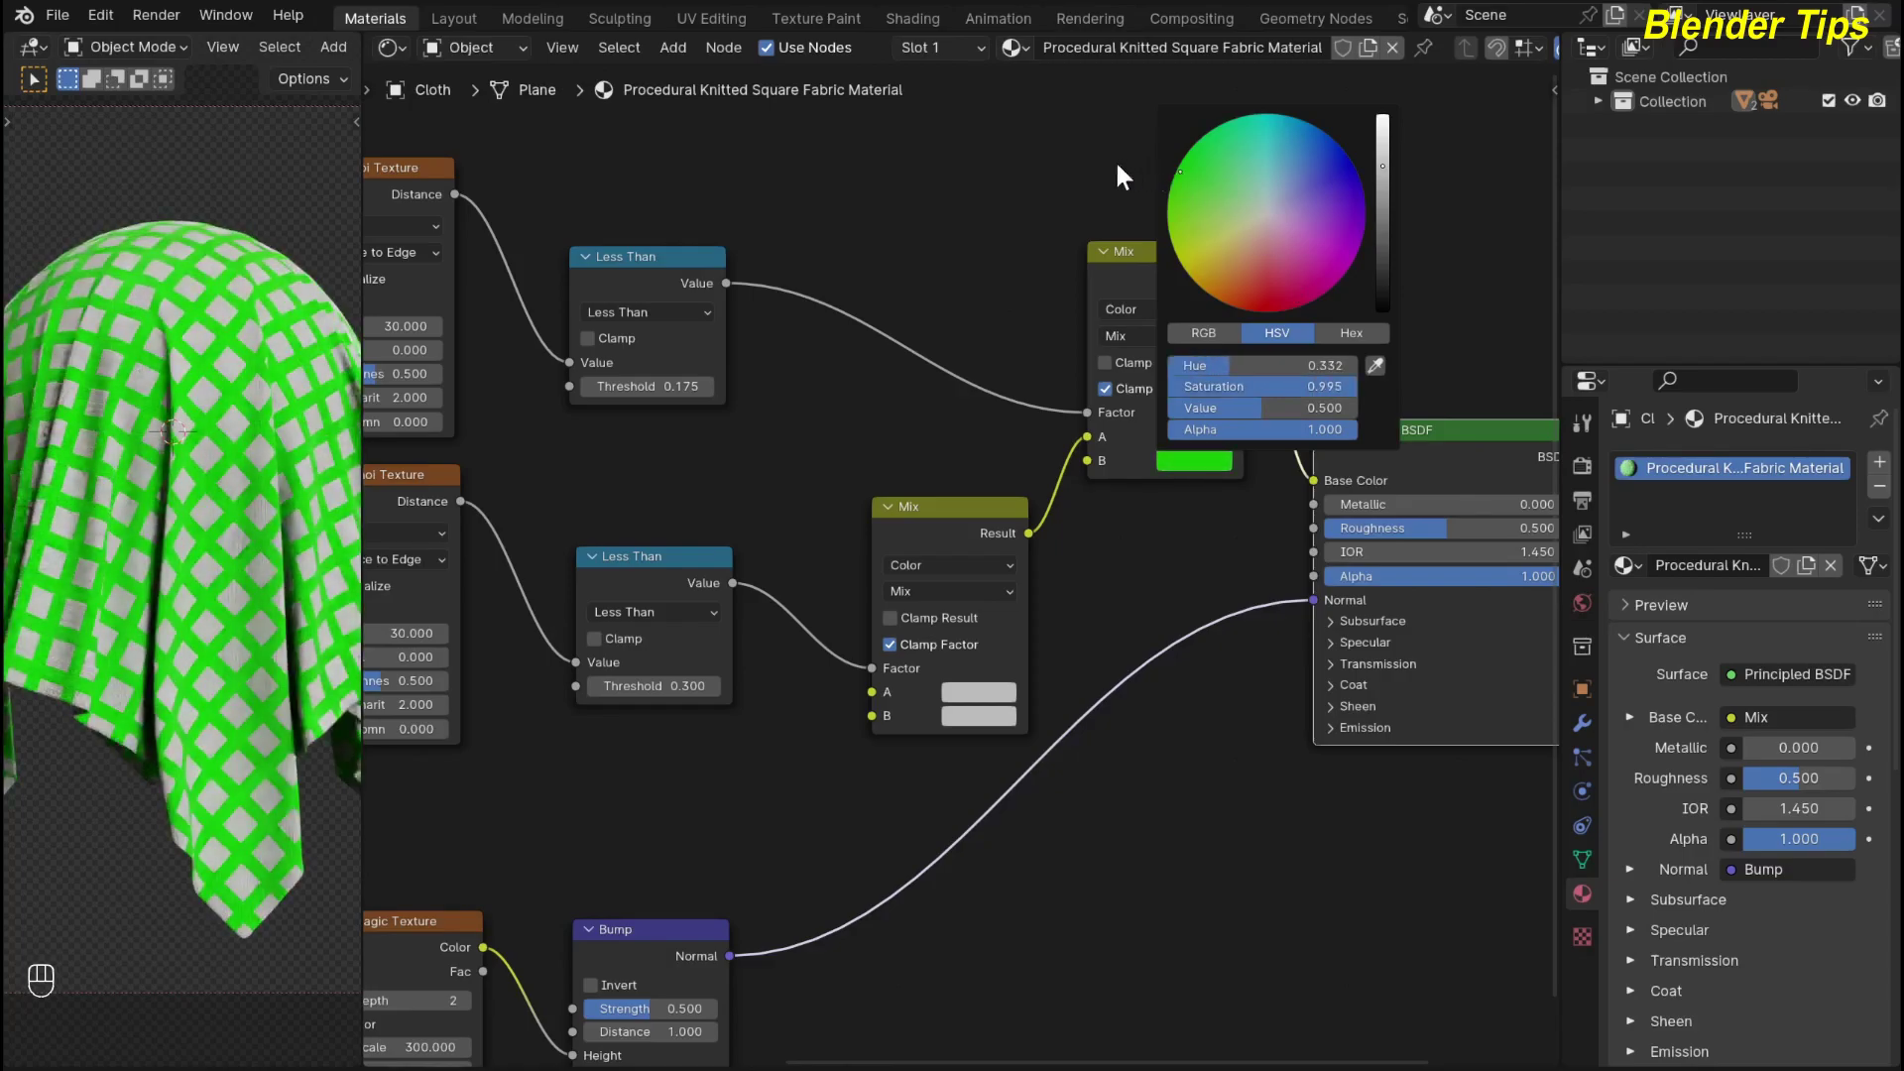
Set the first Mix node's color A to magenta, Hue about 0.944 and Saturation about 0.974, and its color B to a violet-blue
left_click(969, 694)
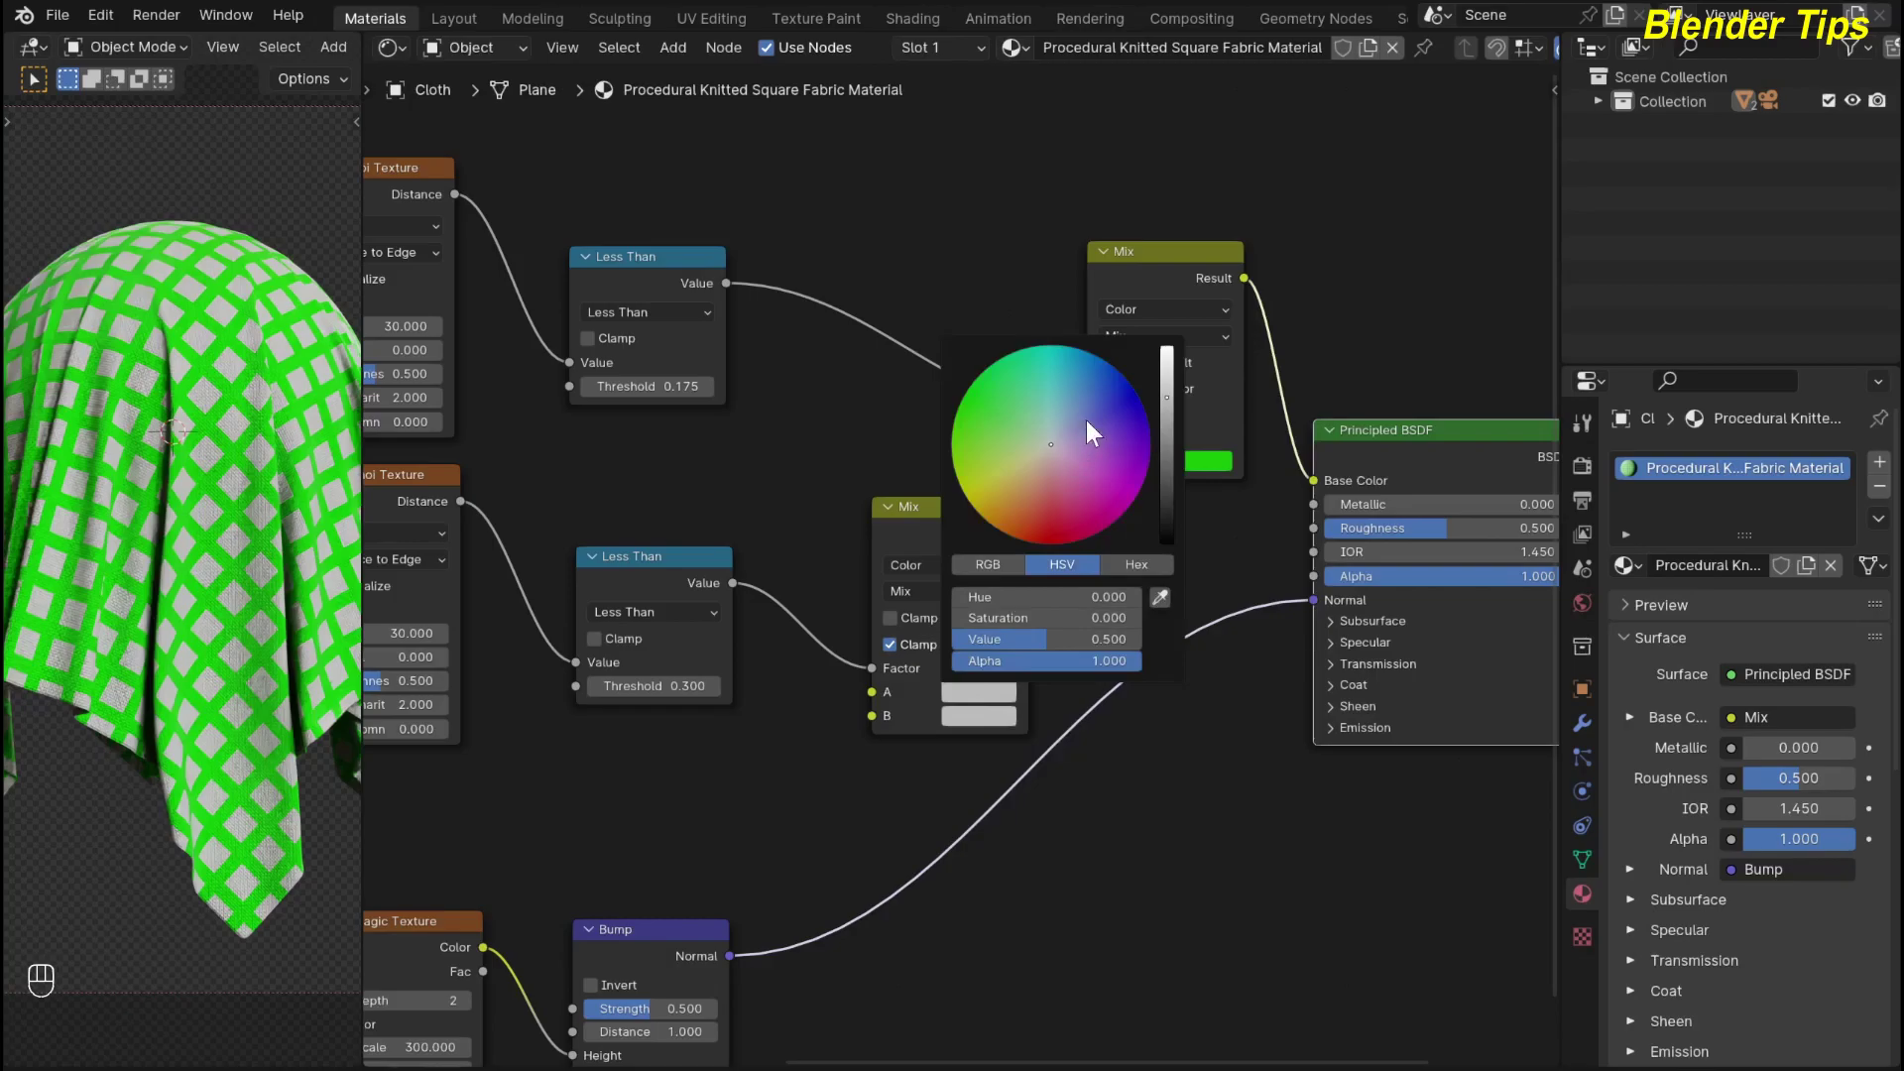
left_click_drag(1052, 440, 1119, 514)
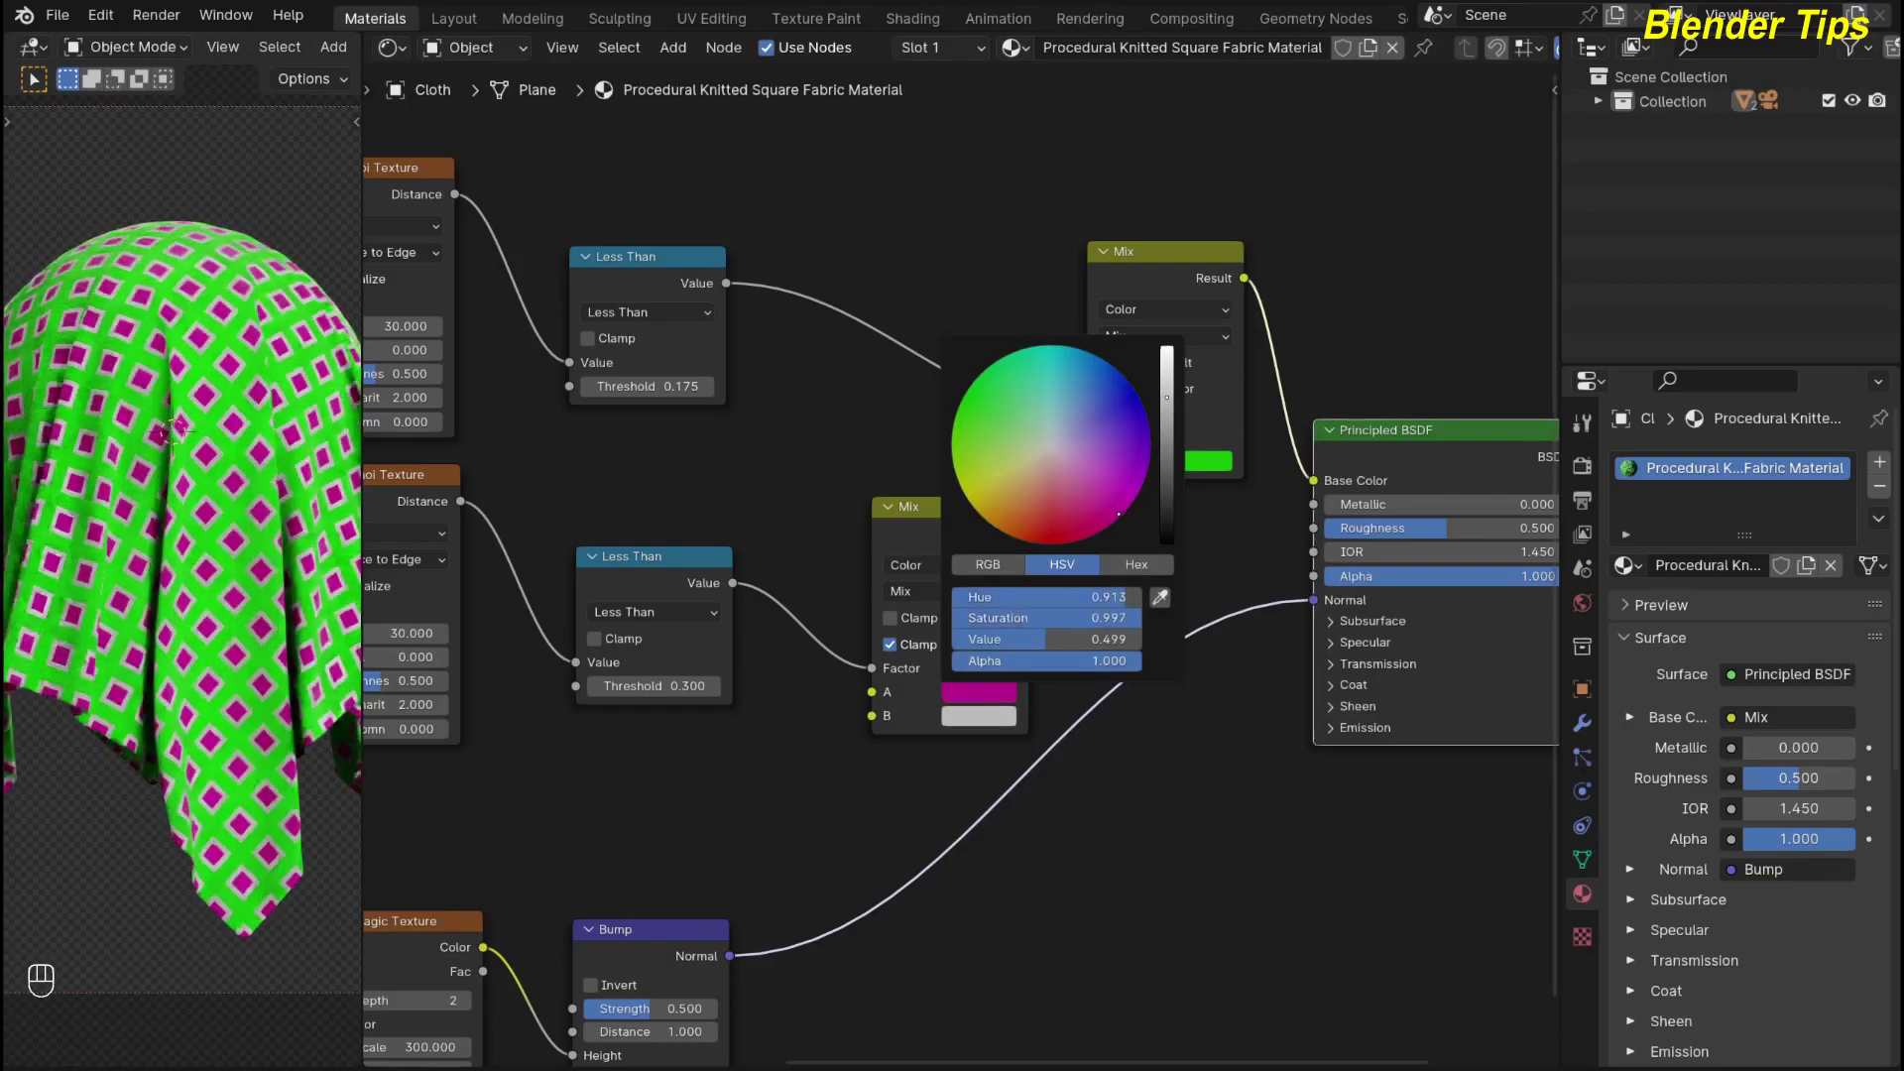
left_click_drag(1119, 513, 1096, 514)
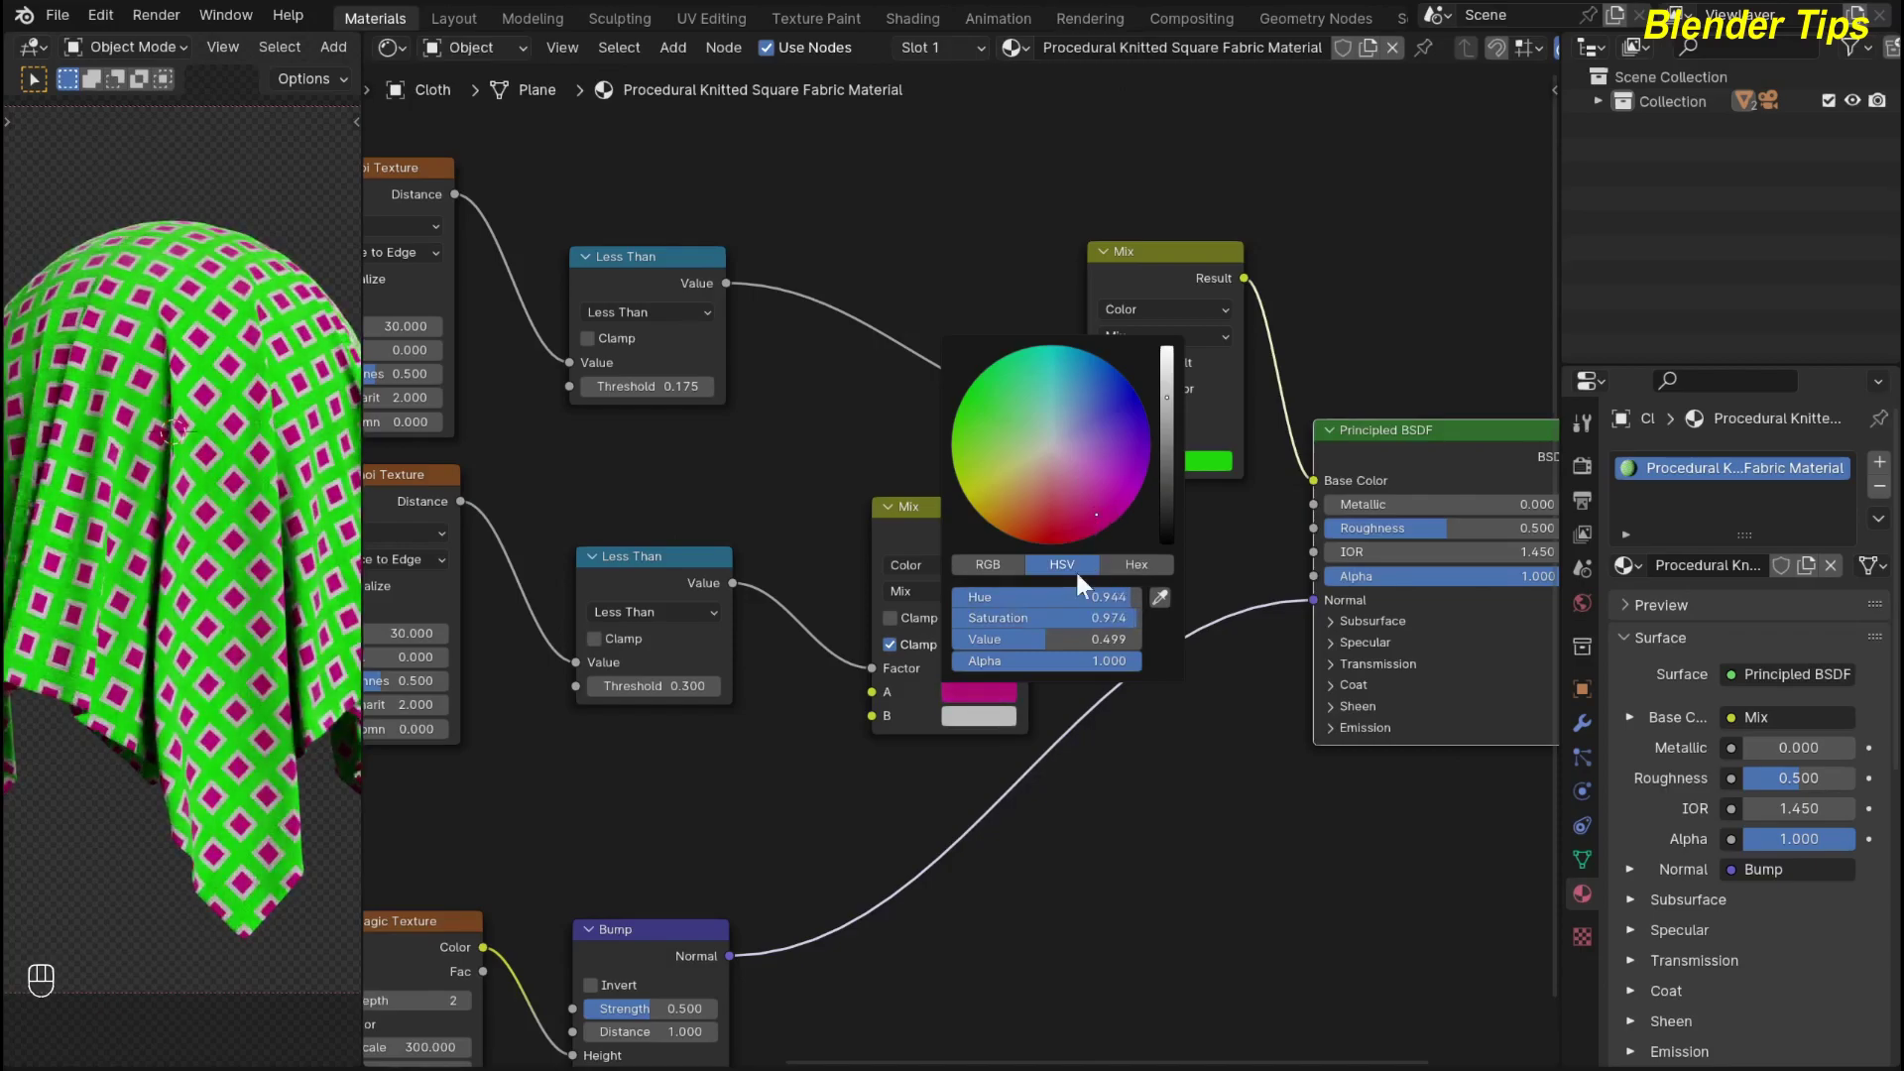
left_click(1003, 715)
mouse_move(1055, 470)
left_mouse_down()
mouse_move(993, 468)
mouse_move(1090, 439)
left_mouse_up()
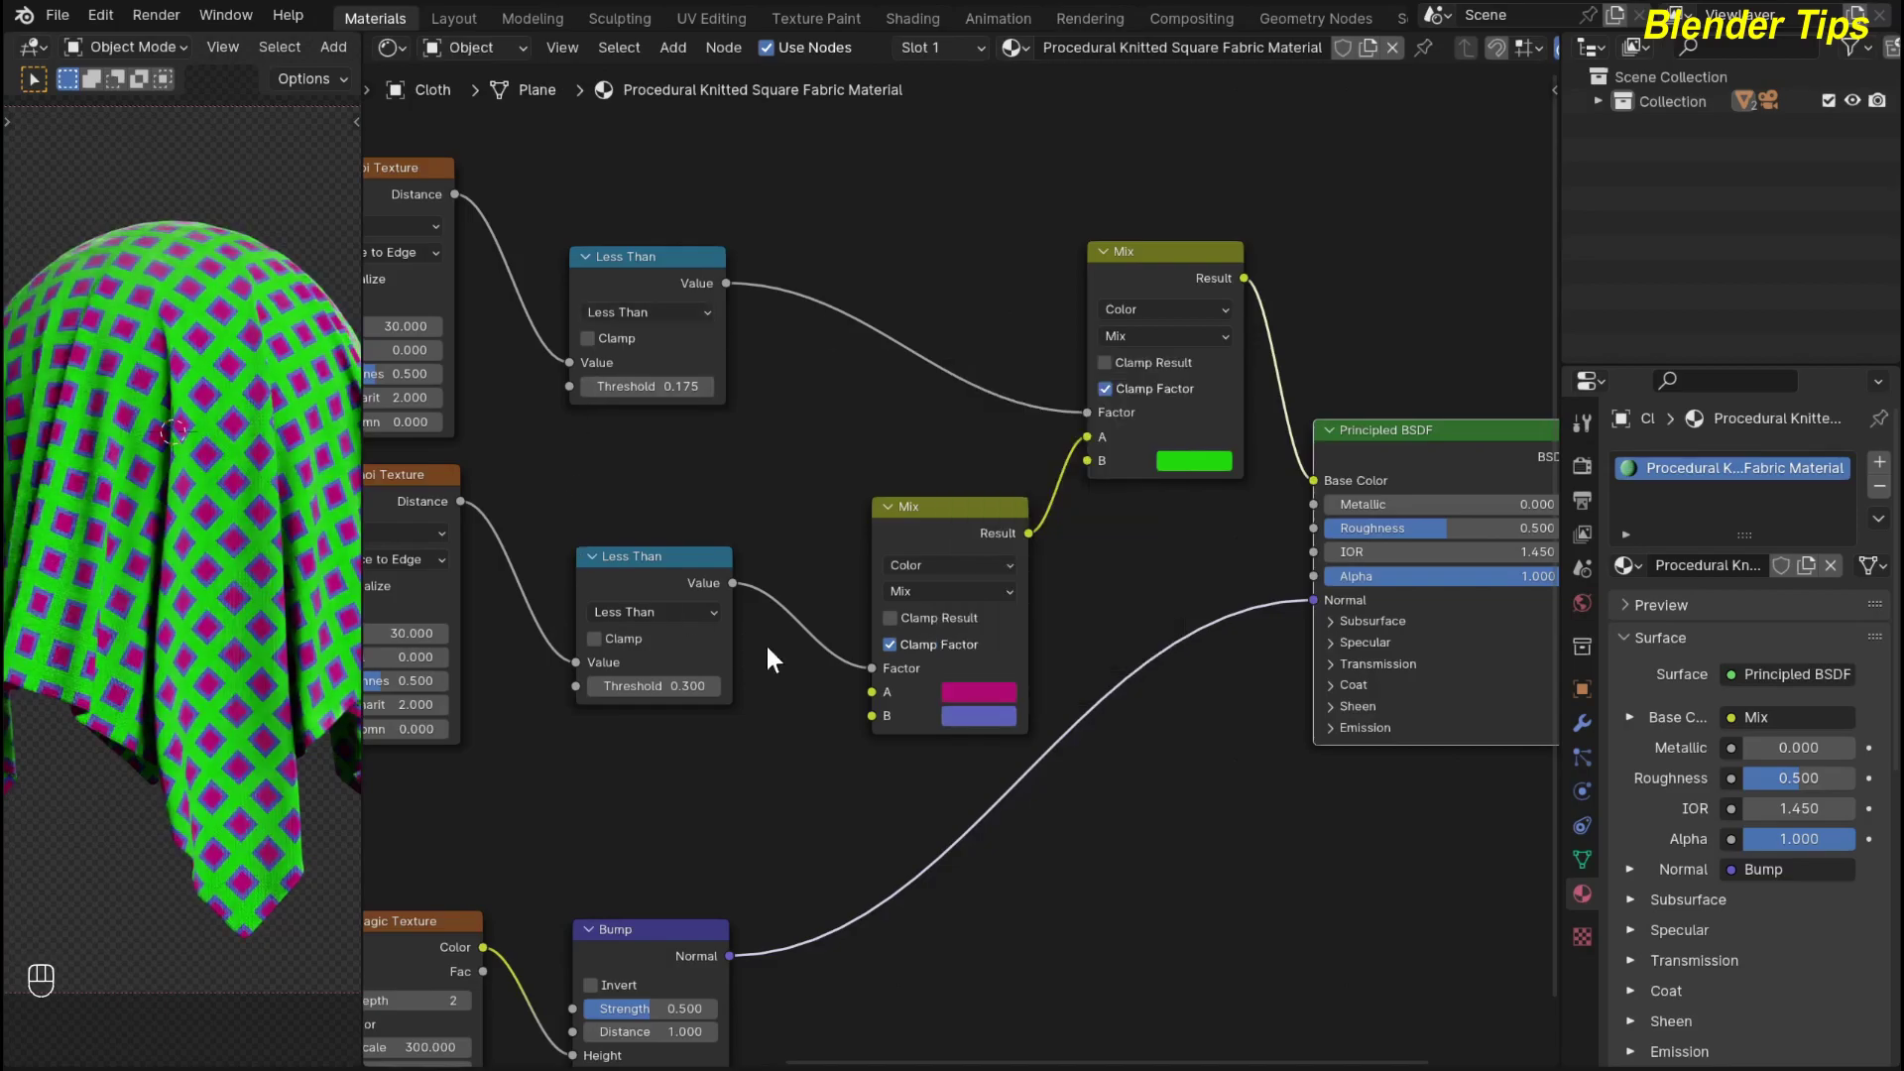
Set the Principled BSDF's Sheen Weight to 0.5 and its Sheen Tint to a bright pink
scroll(829, 746, "down", 1)
scroll(788, 754, "down", 5)
middle_click_drag(655, 698, 758, 682)
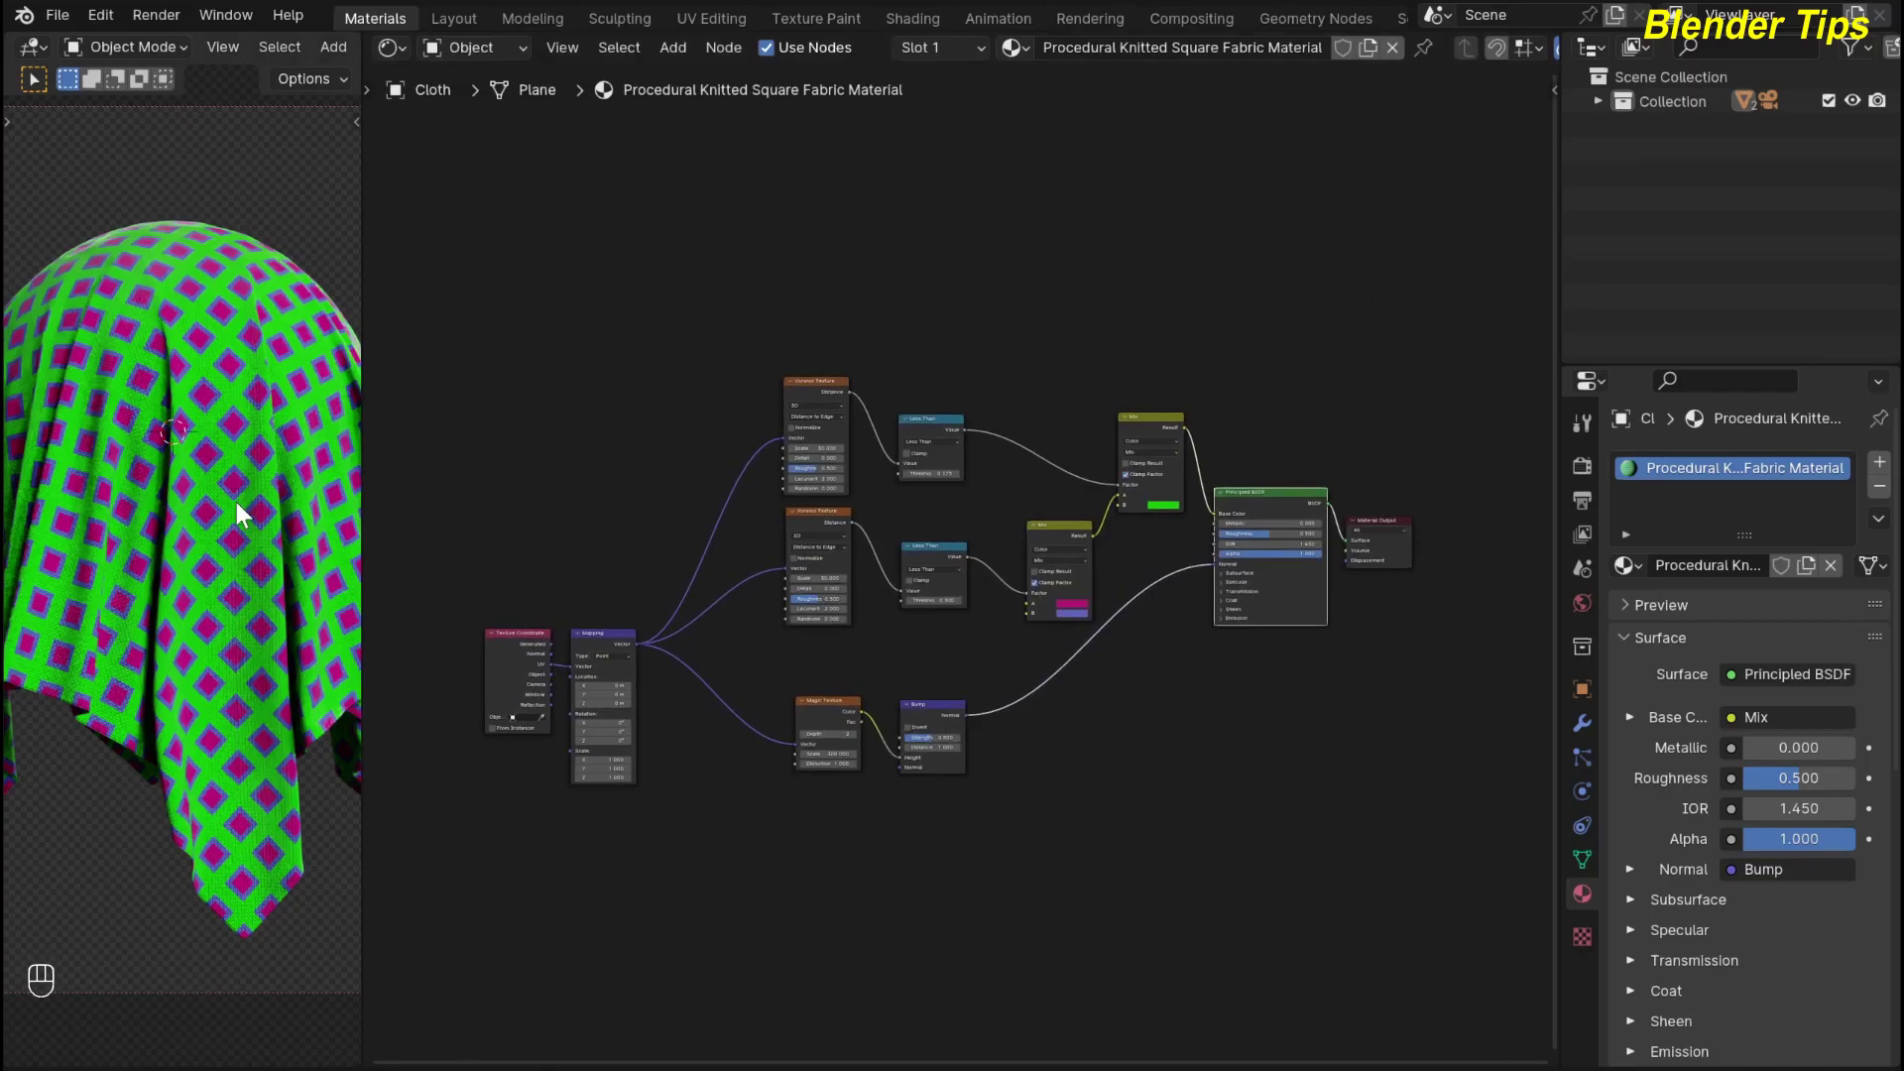
scroll(1426, 675, "up", 4)
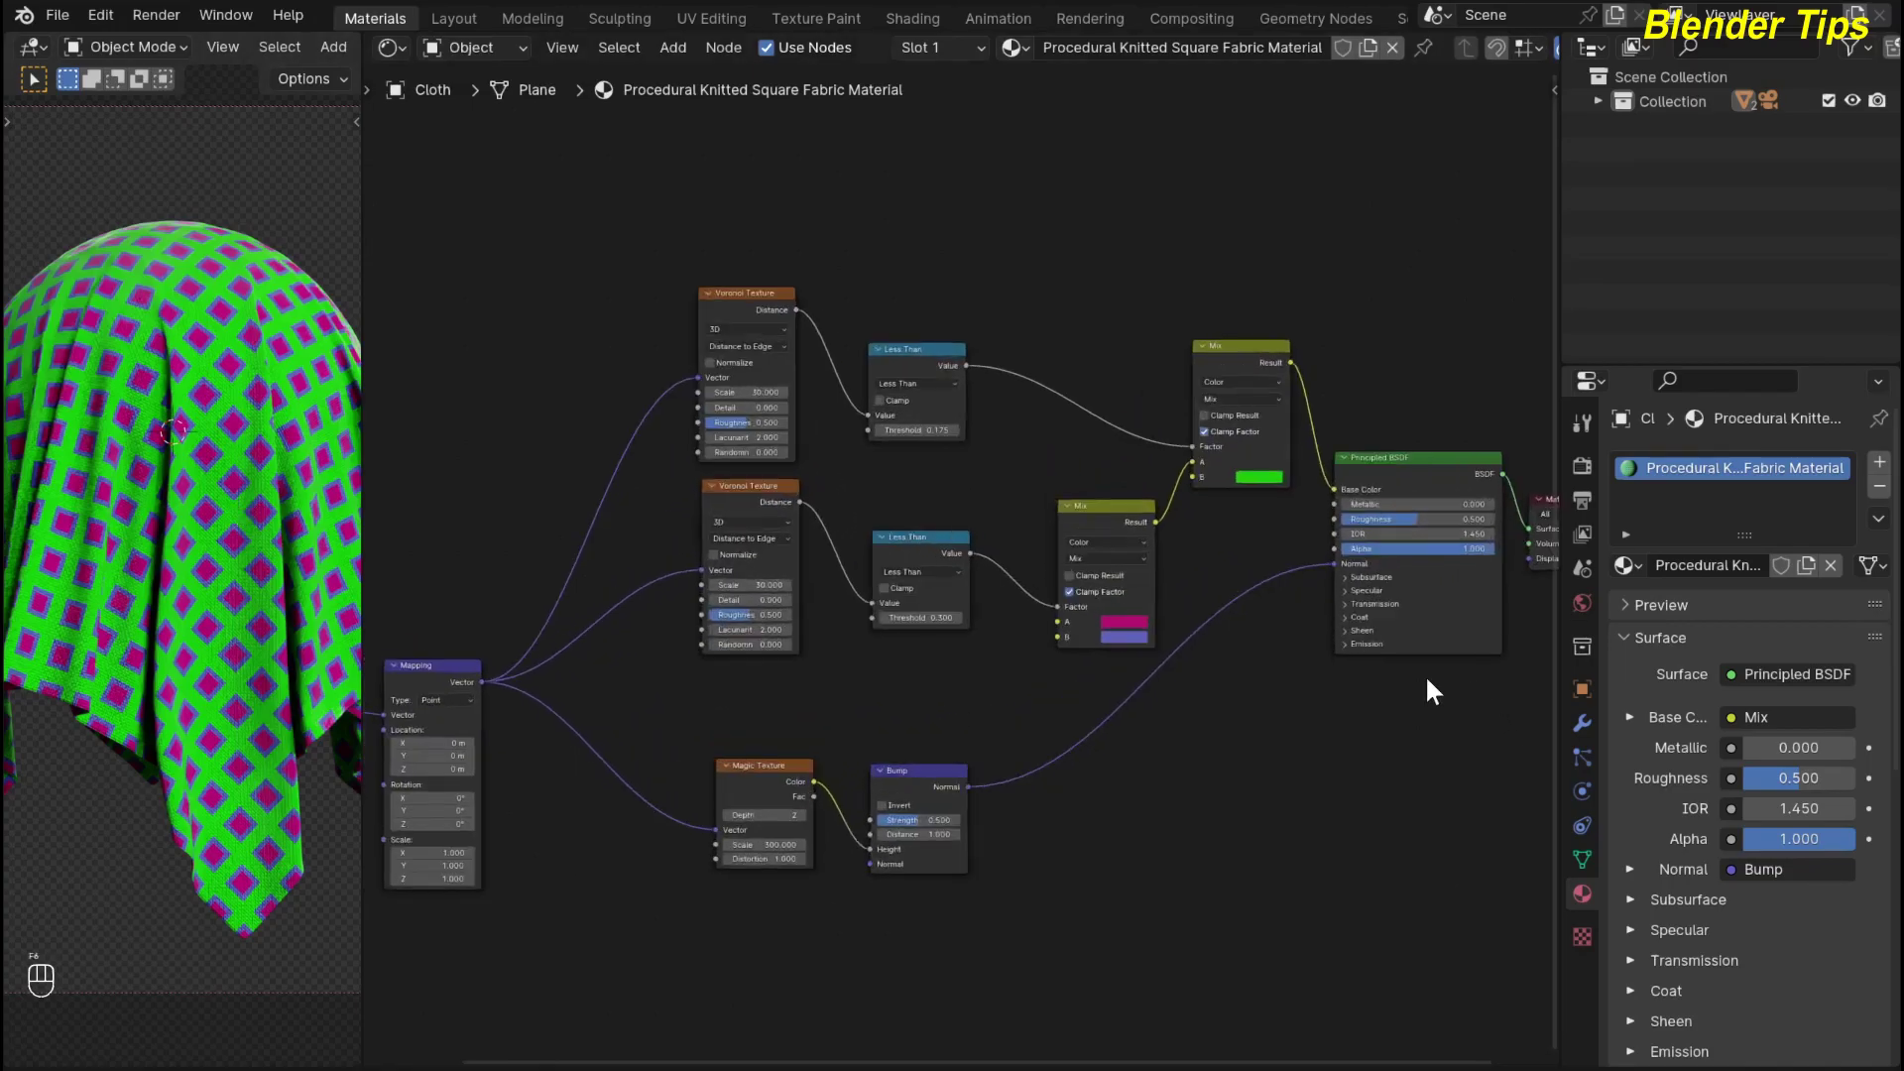
scroll(1149, 556, "up", 5)
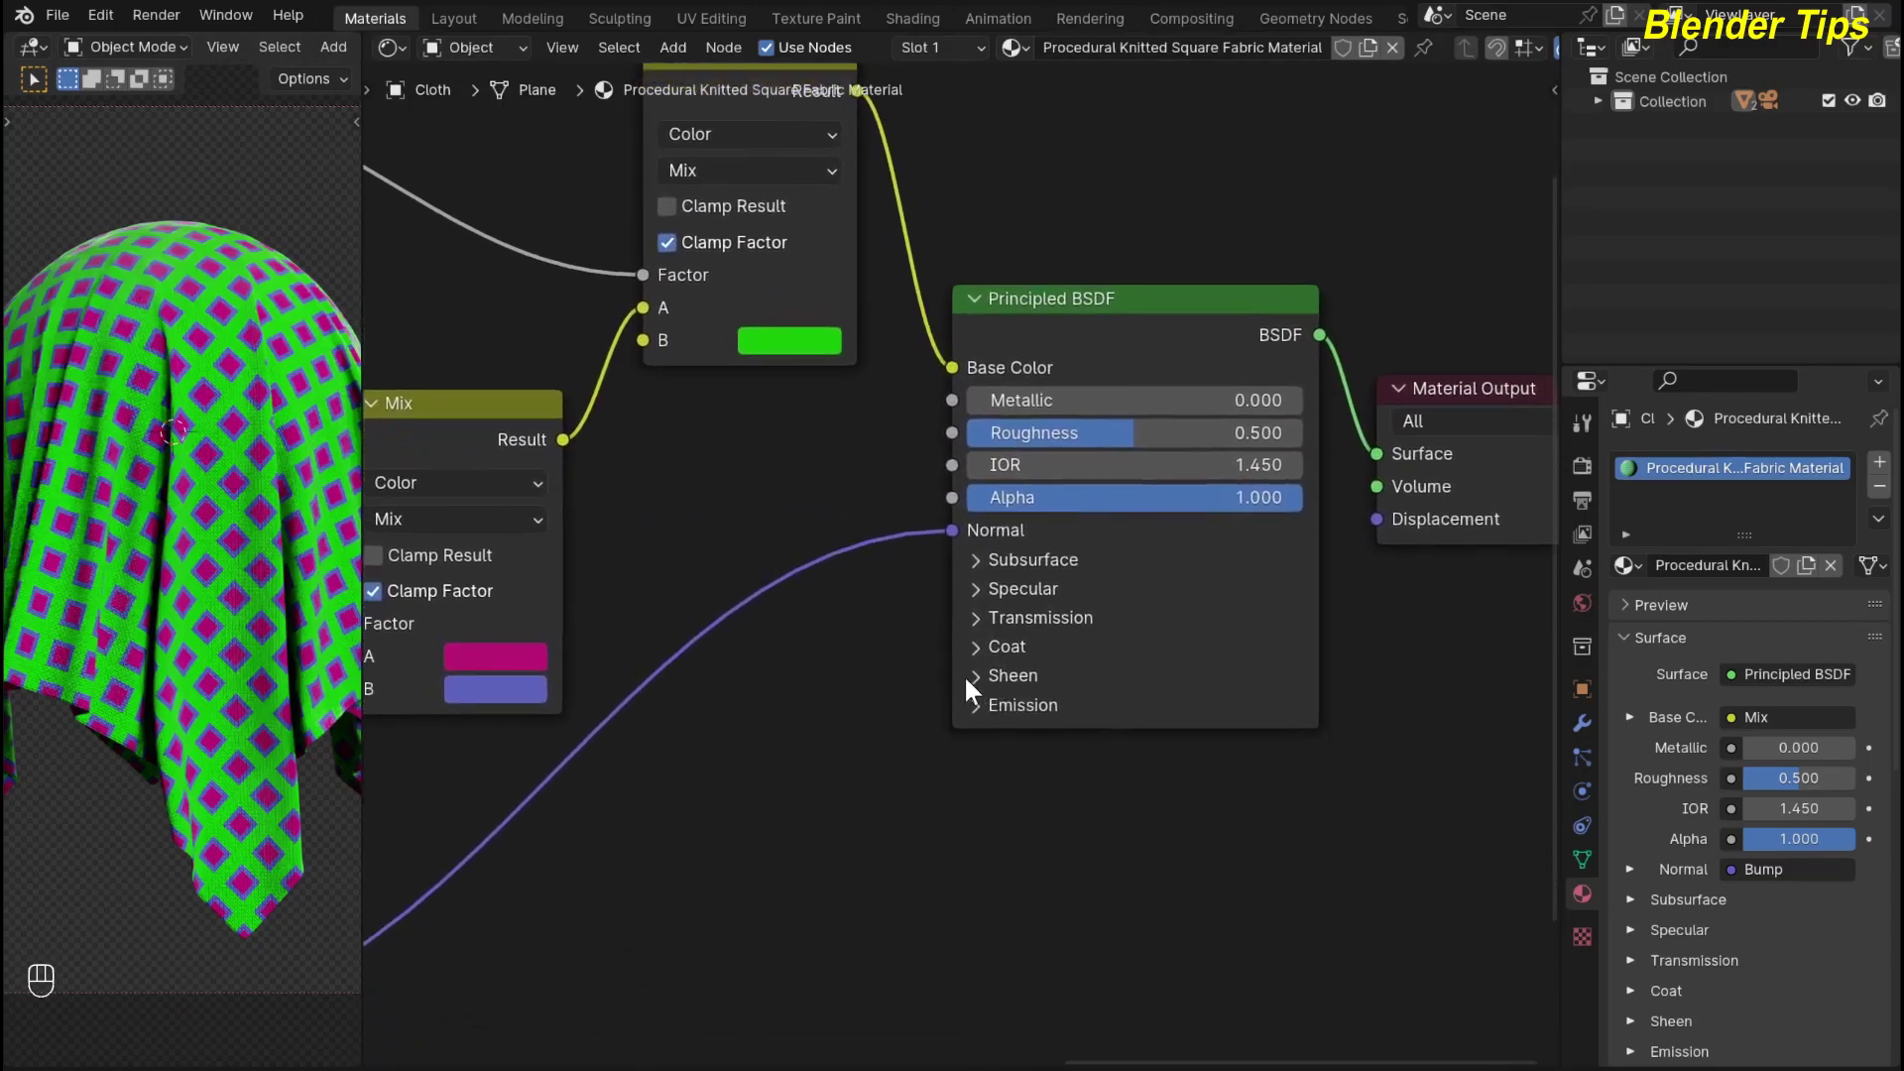
left_click(969, 675)
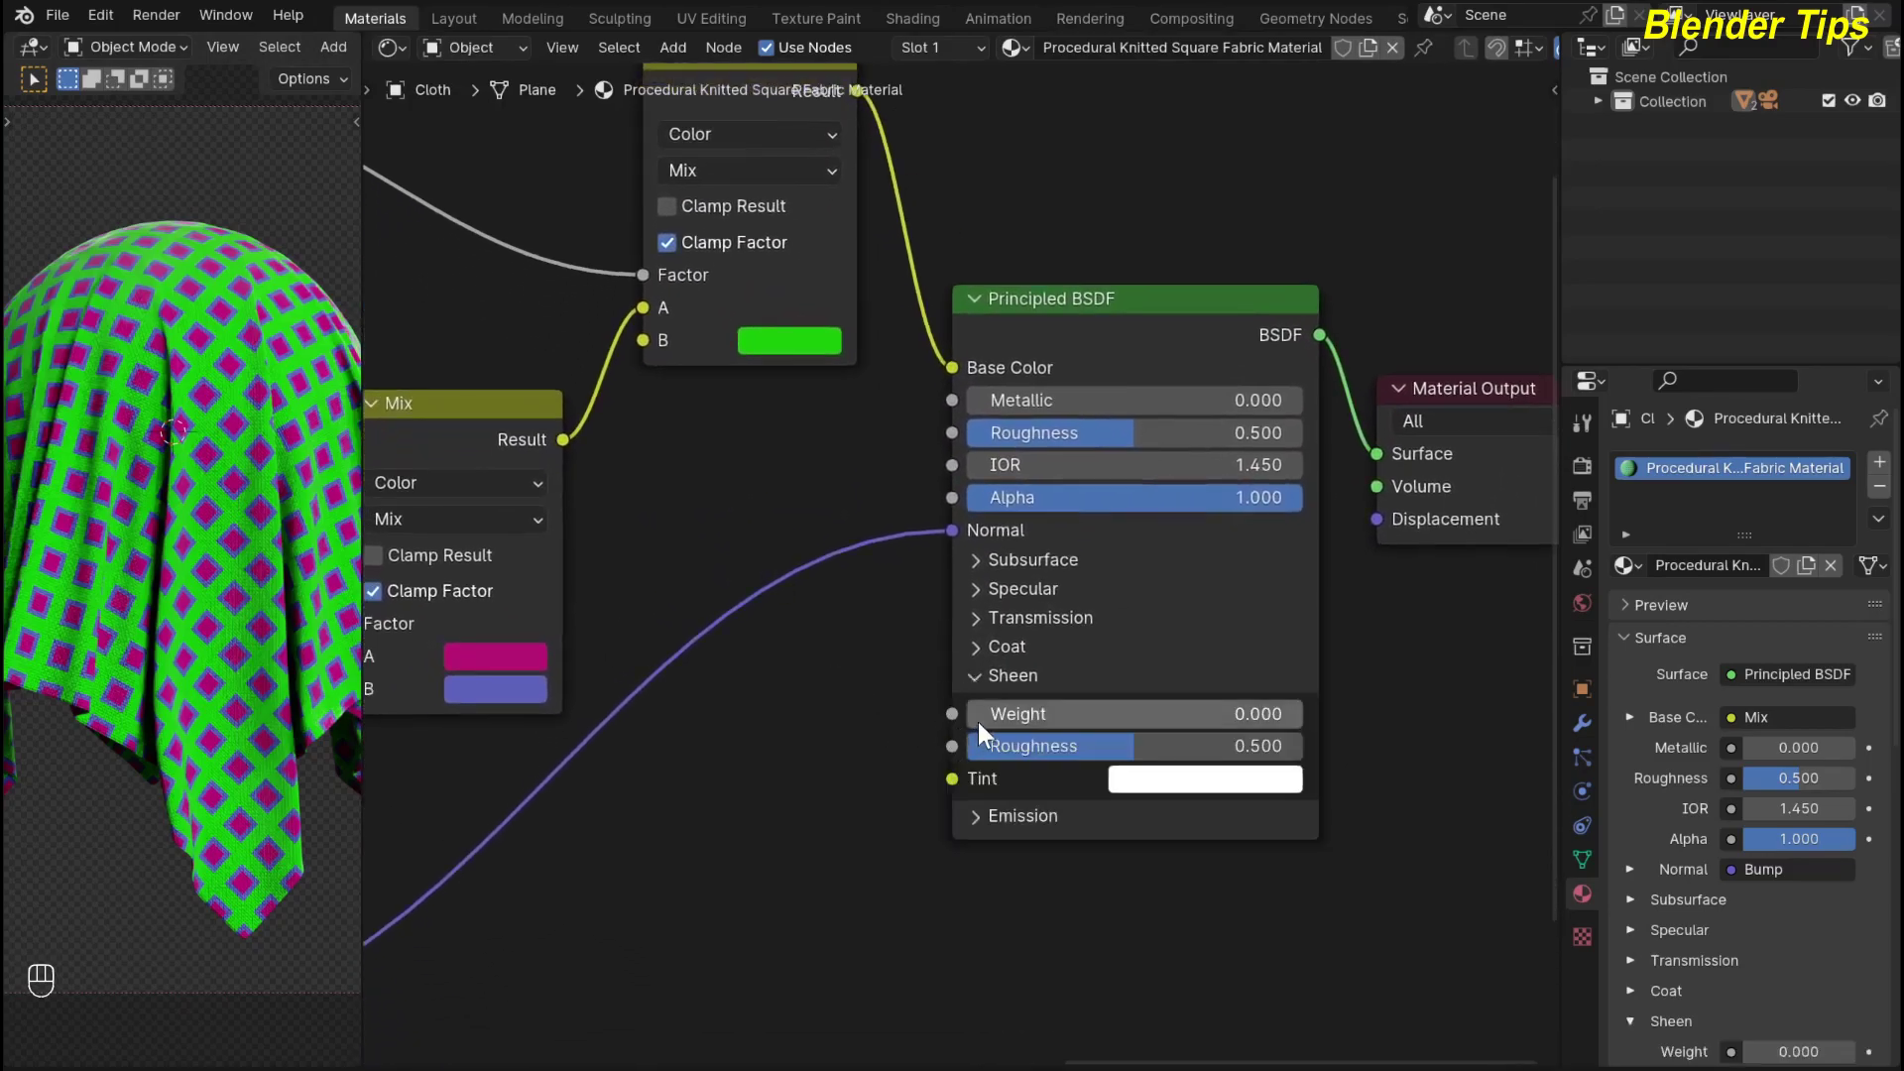
left_click_drag(978, 722, 1126, 723)
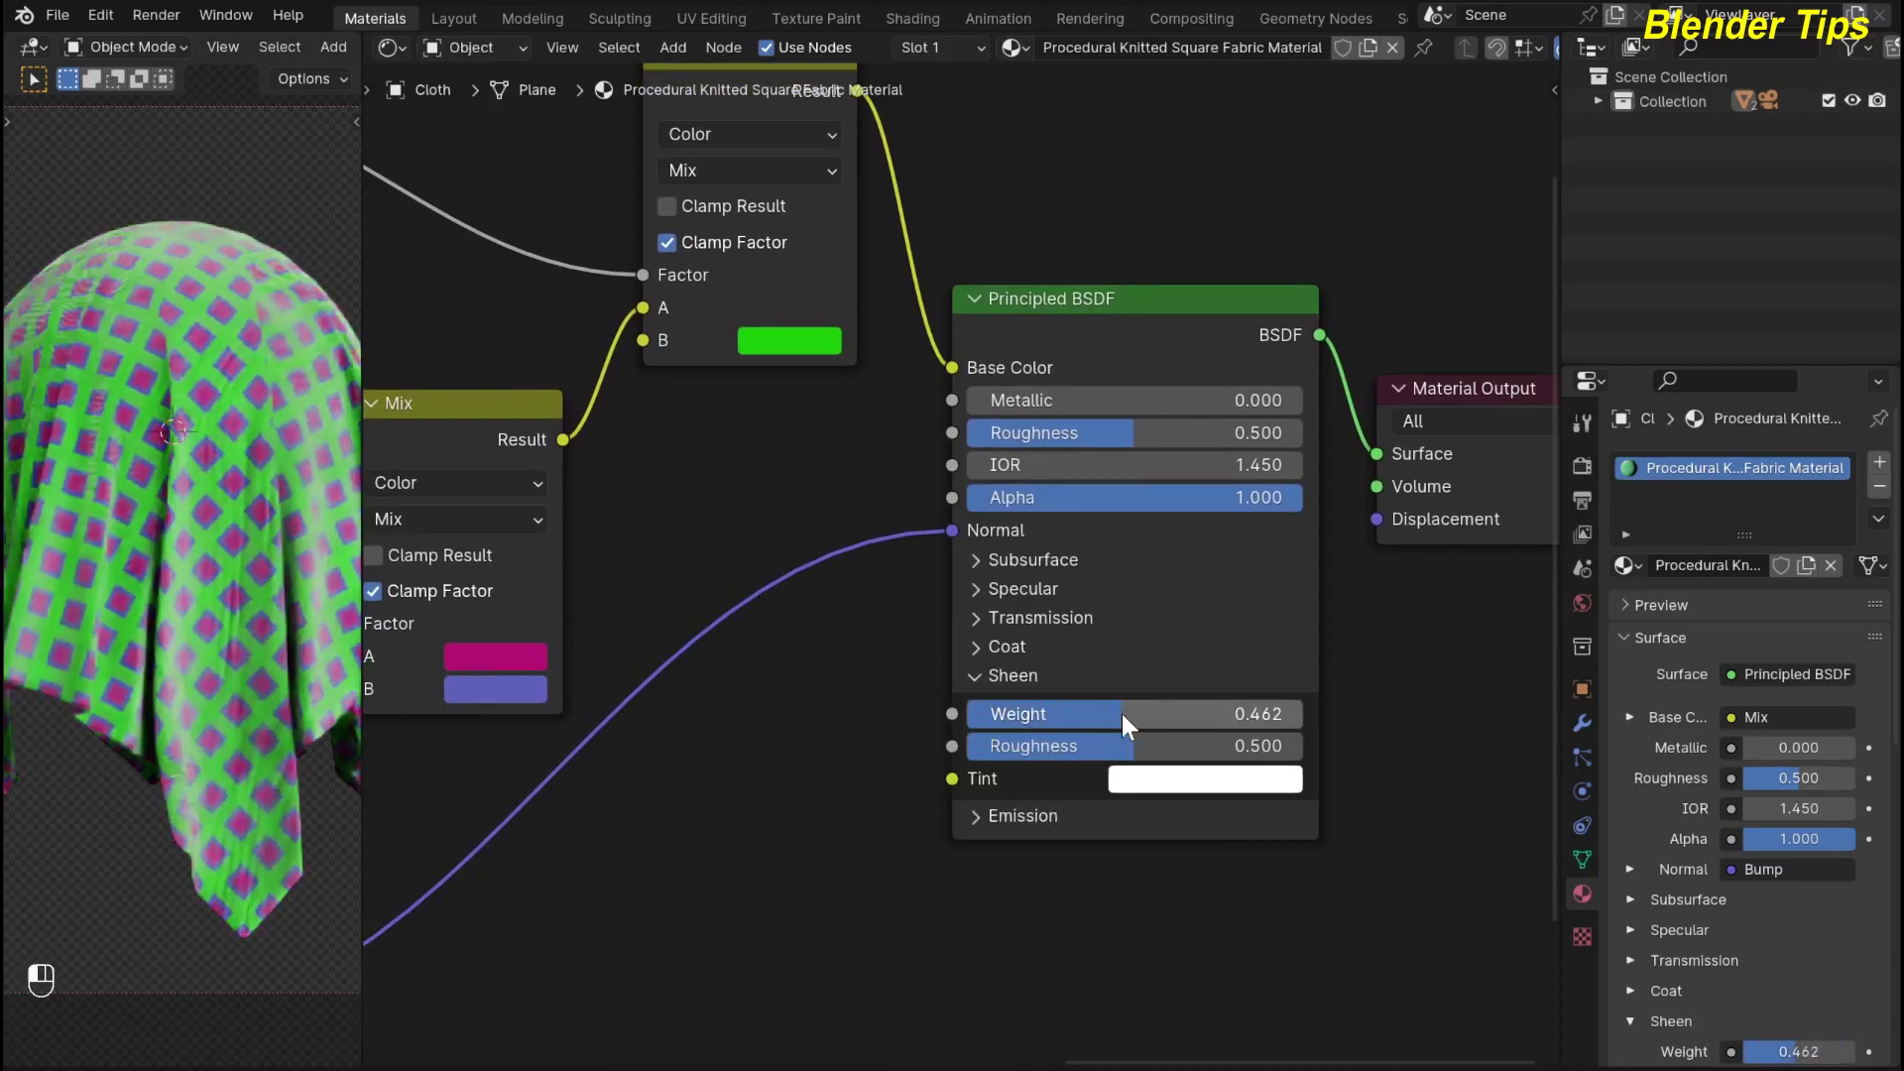
left_click(1126, 723)
type("0.5")
key("Return")
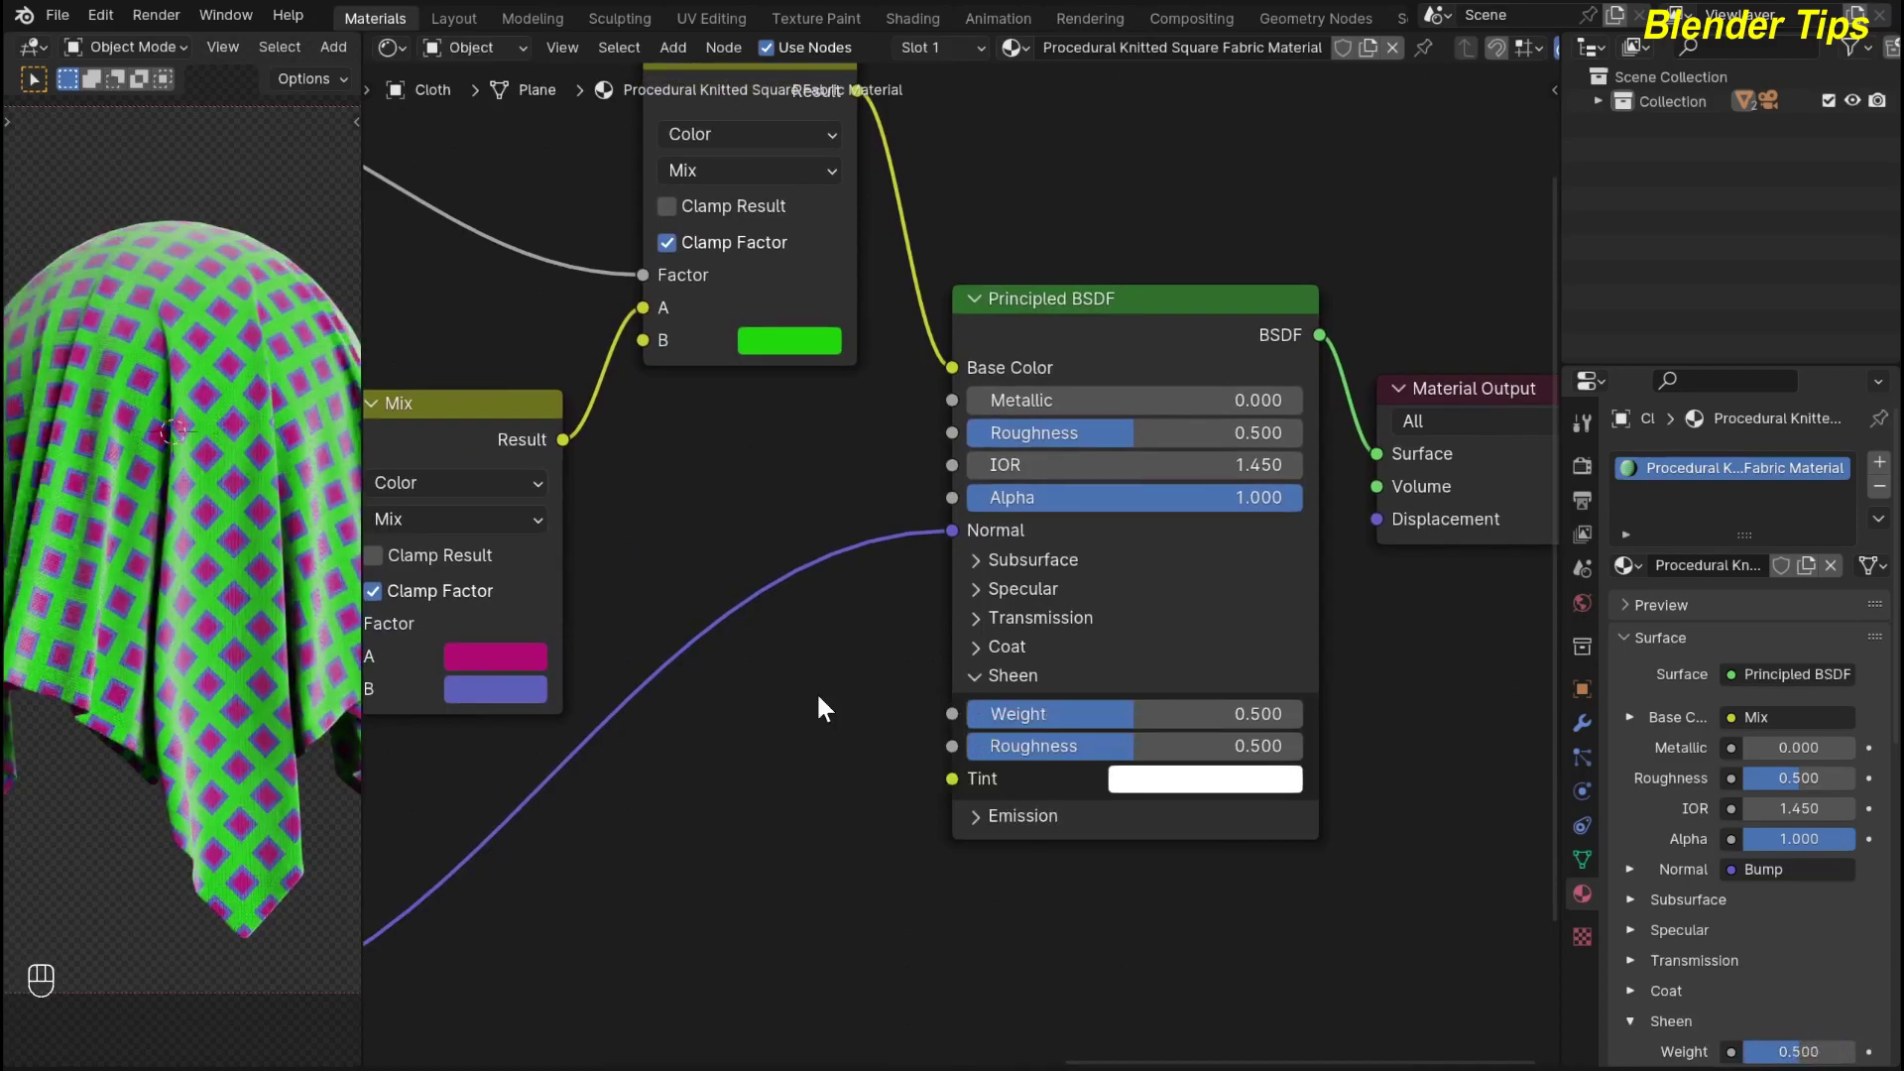
left_click(1132, 779)
mouse_move(1226, 474)
left_mouse_down()
mouse_move(1277, 466)
mouse_move(1315, 520)
left_mouse_up()
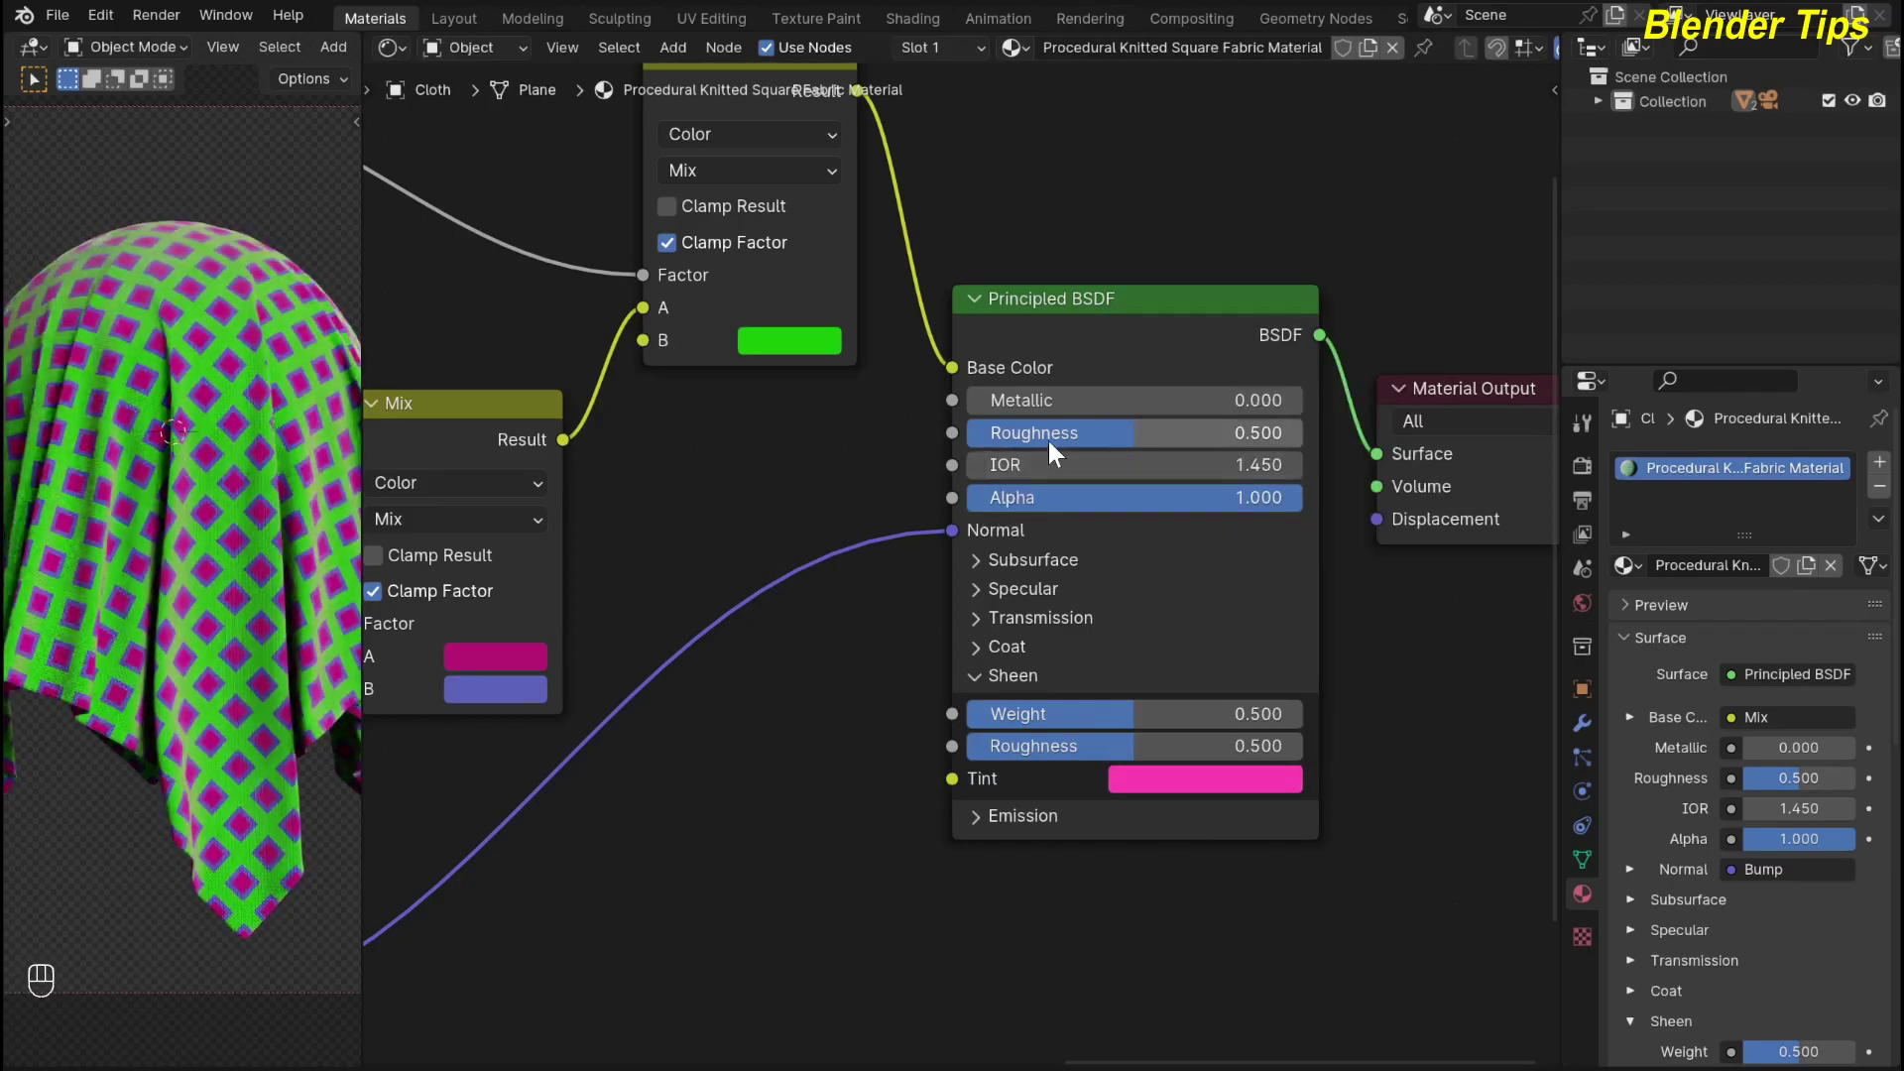
Set the Principled BSDF's main Roughness to 0.900
left_click_drag(1055, 437, 1100, 436)
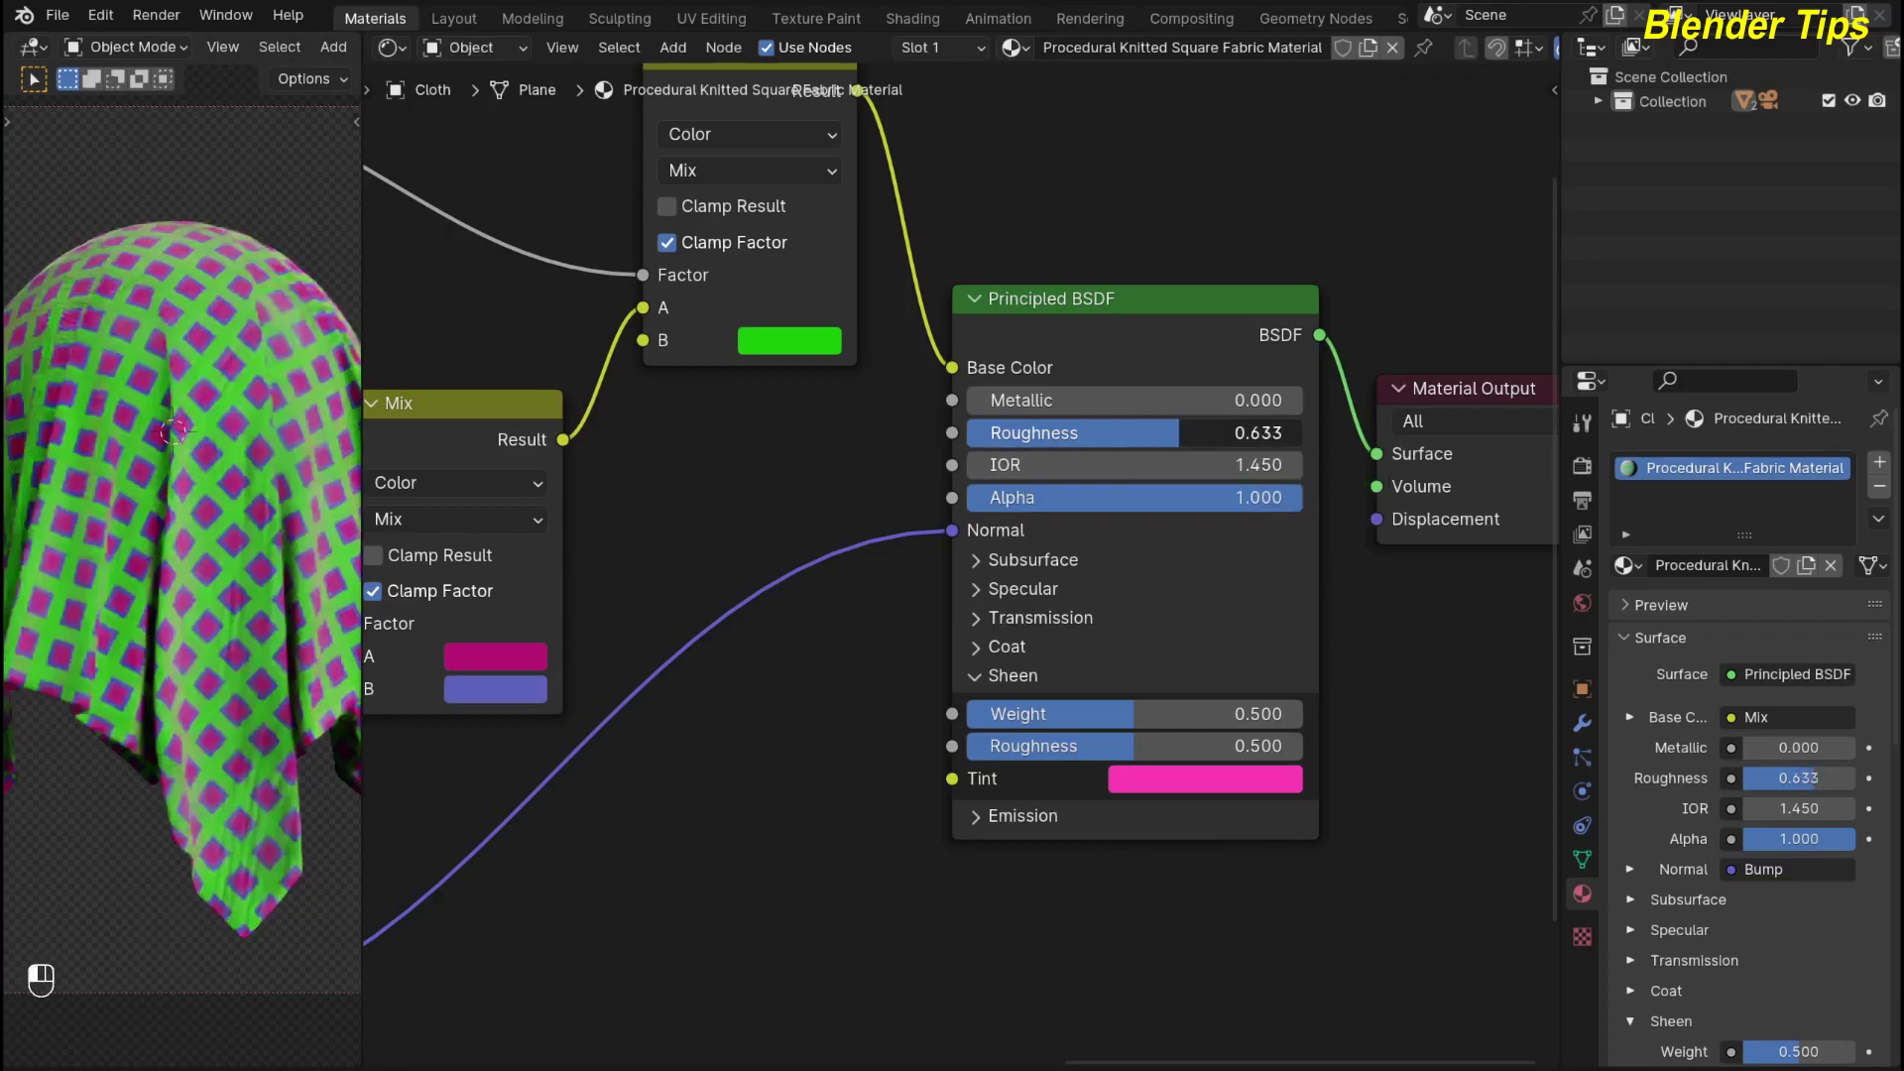
left_click(1100, 436)
type(".900")
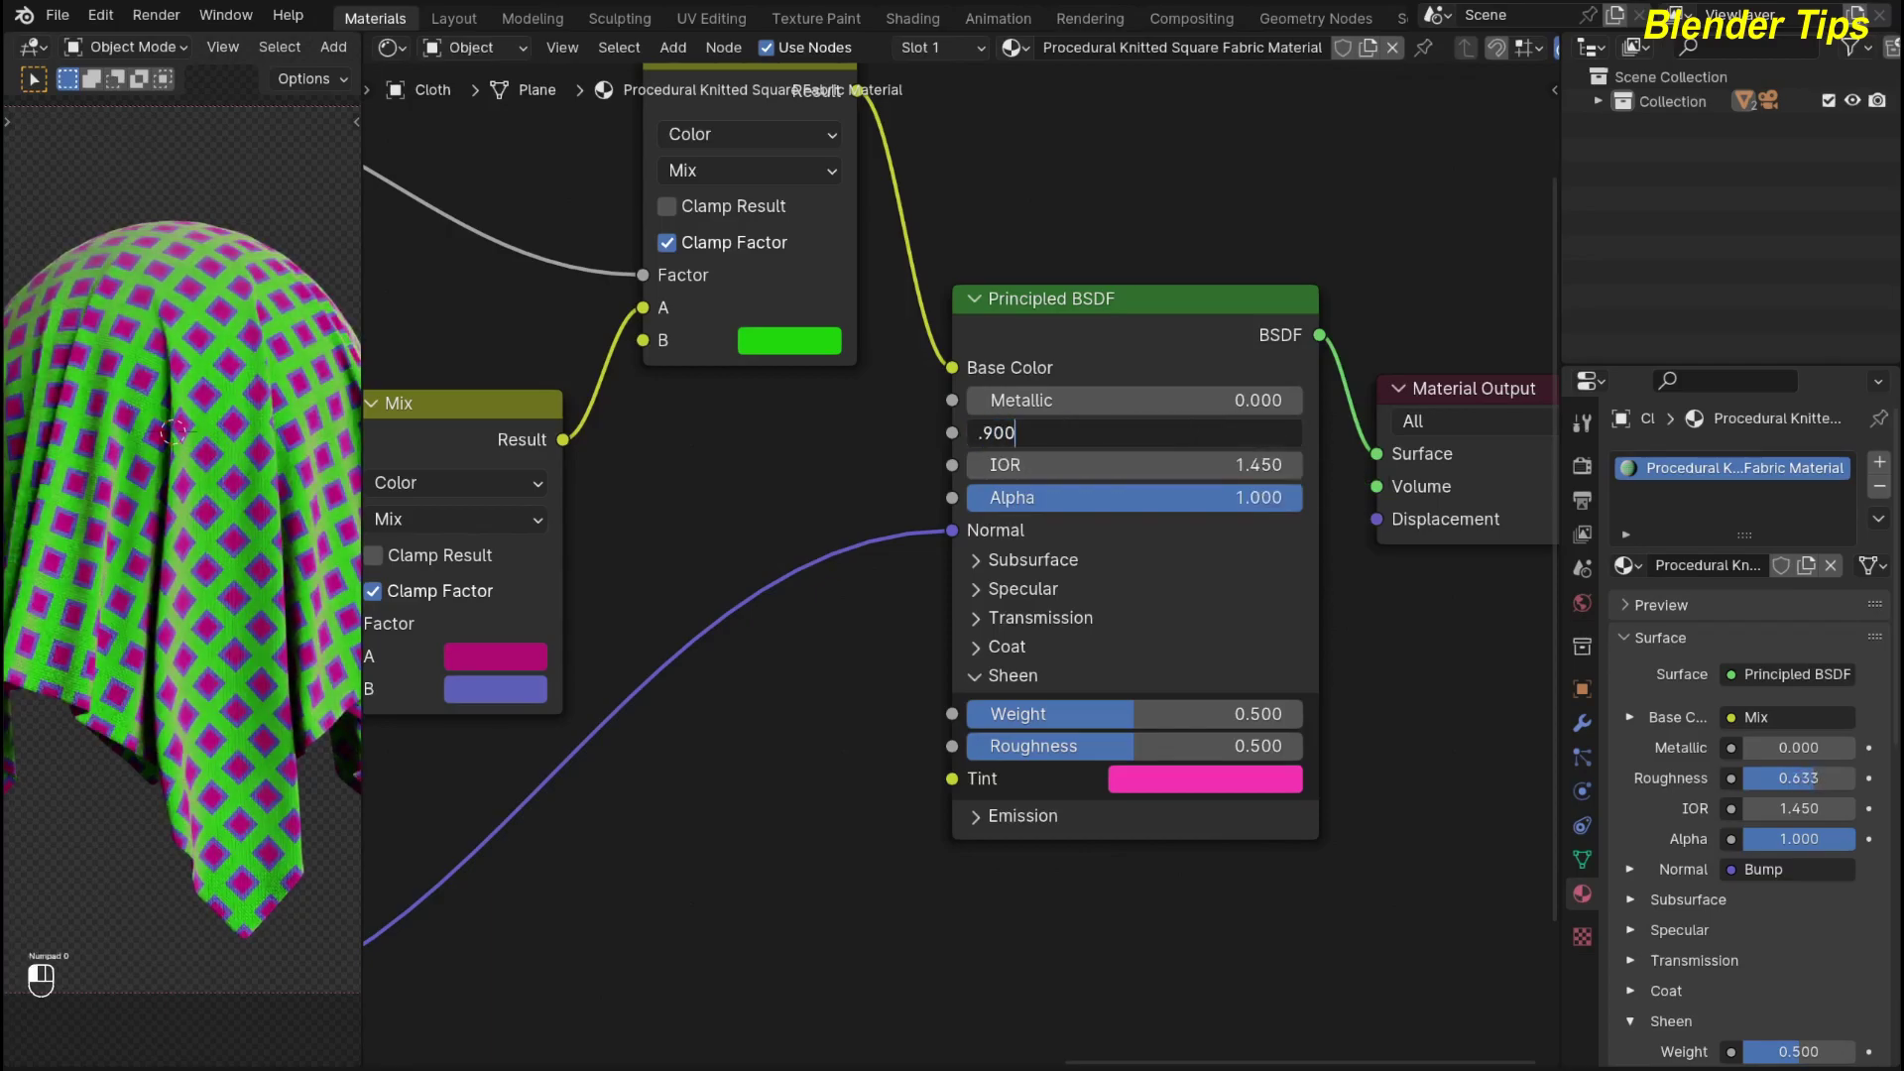
key("Return")
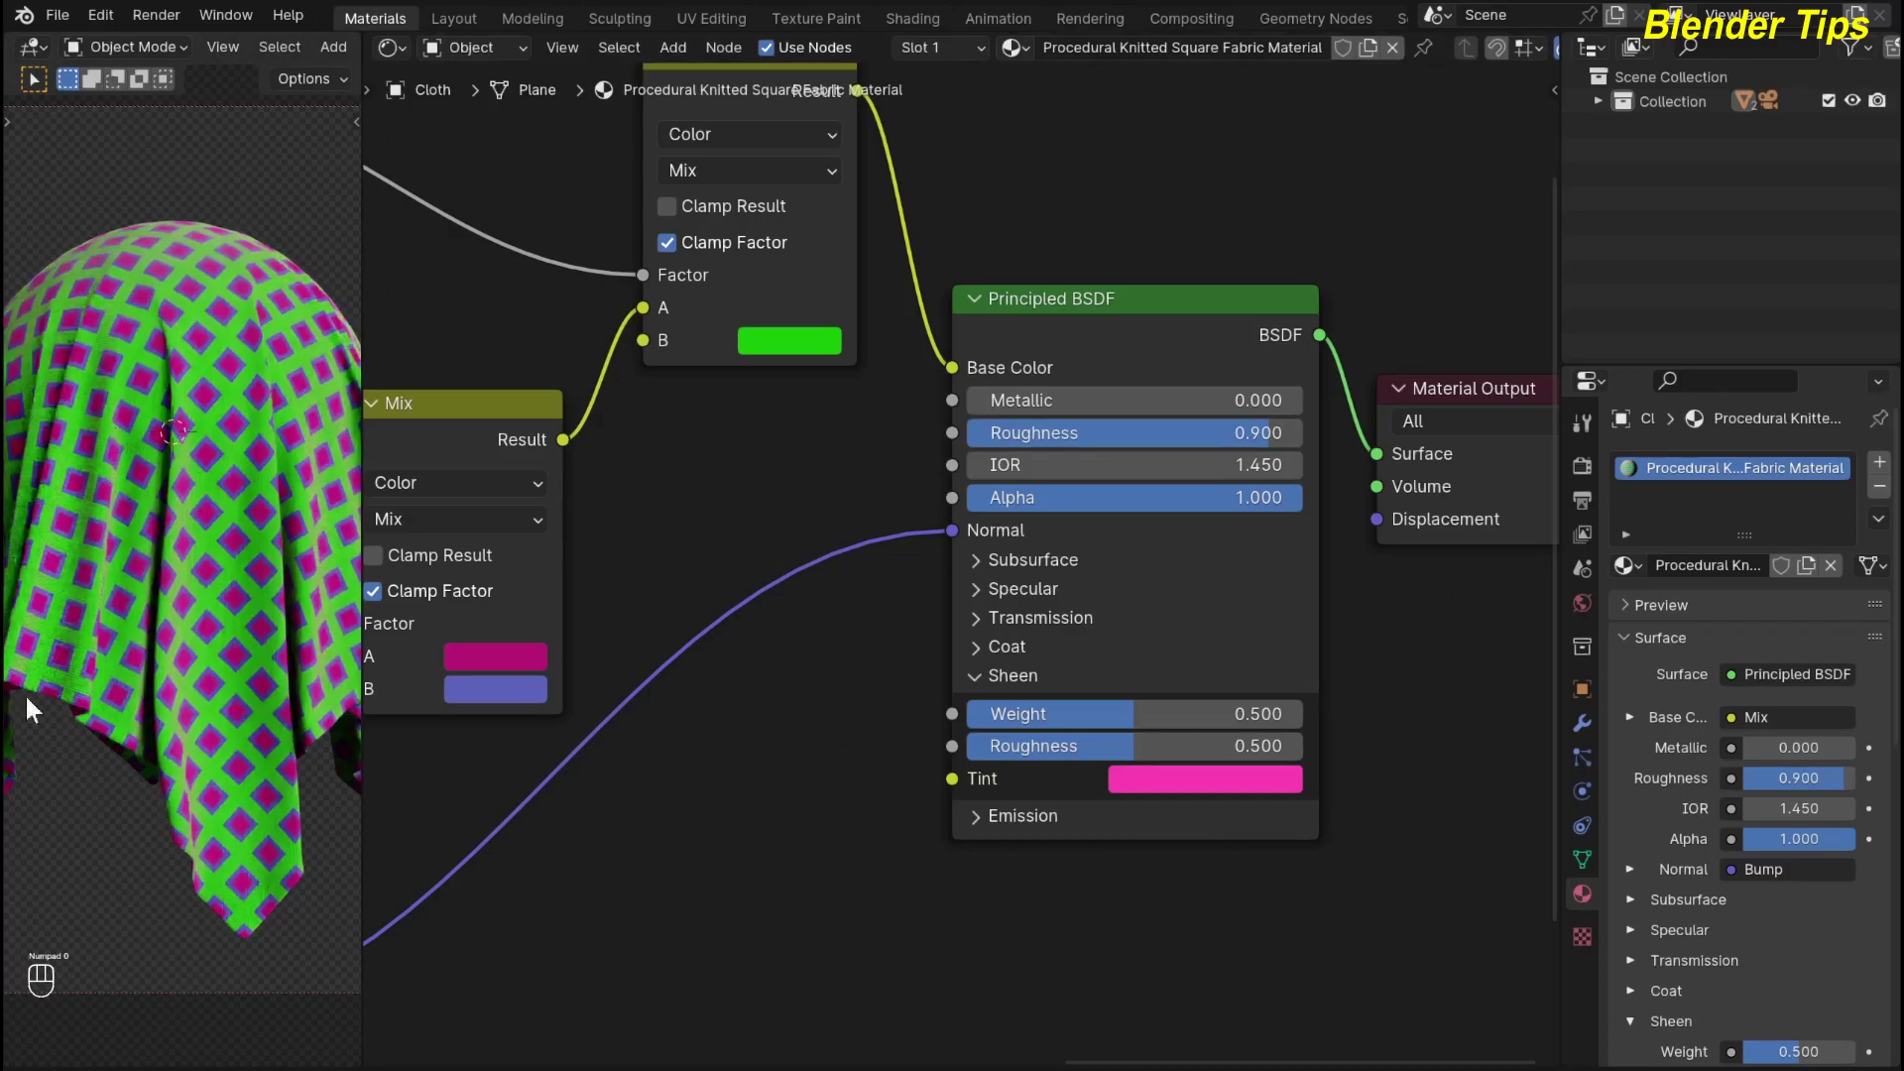
Render the scene and inspect the knitted square fabric up close in the render result
scroll(742, 625, "down", 6)
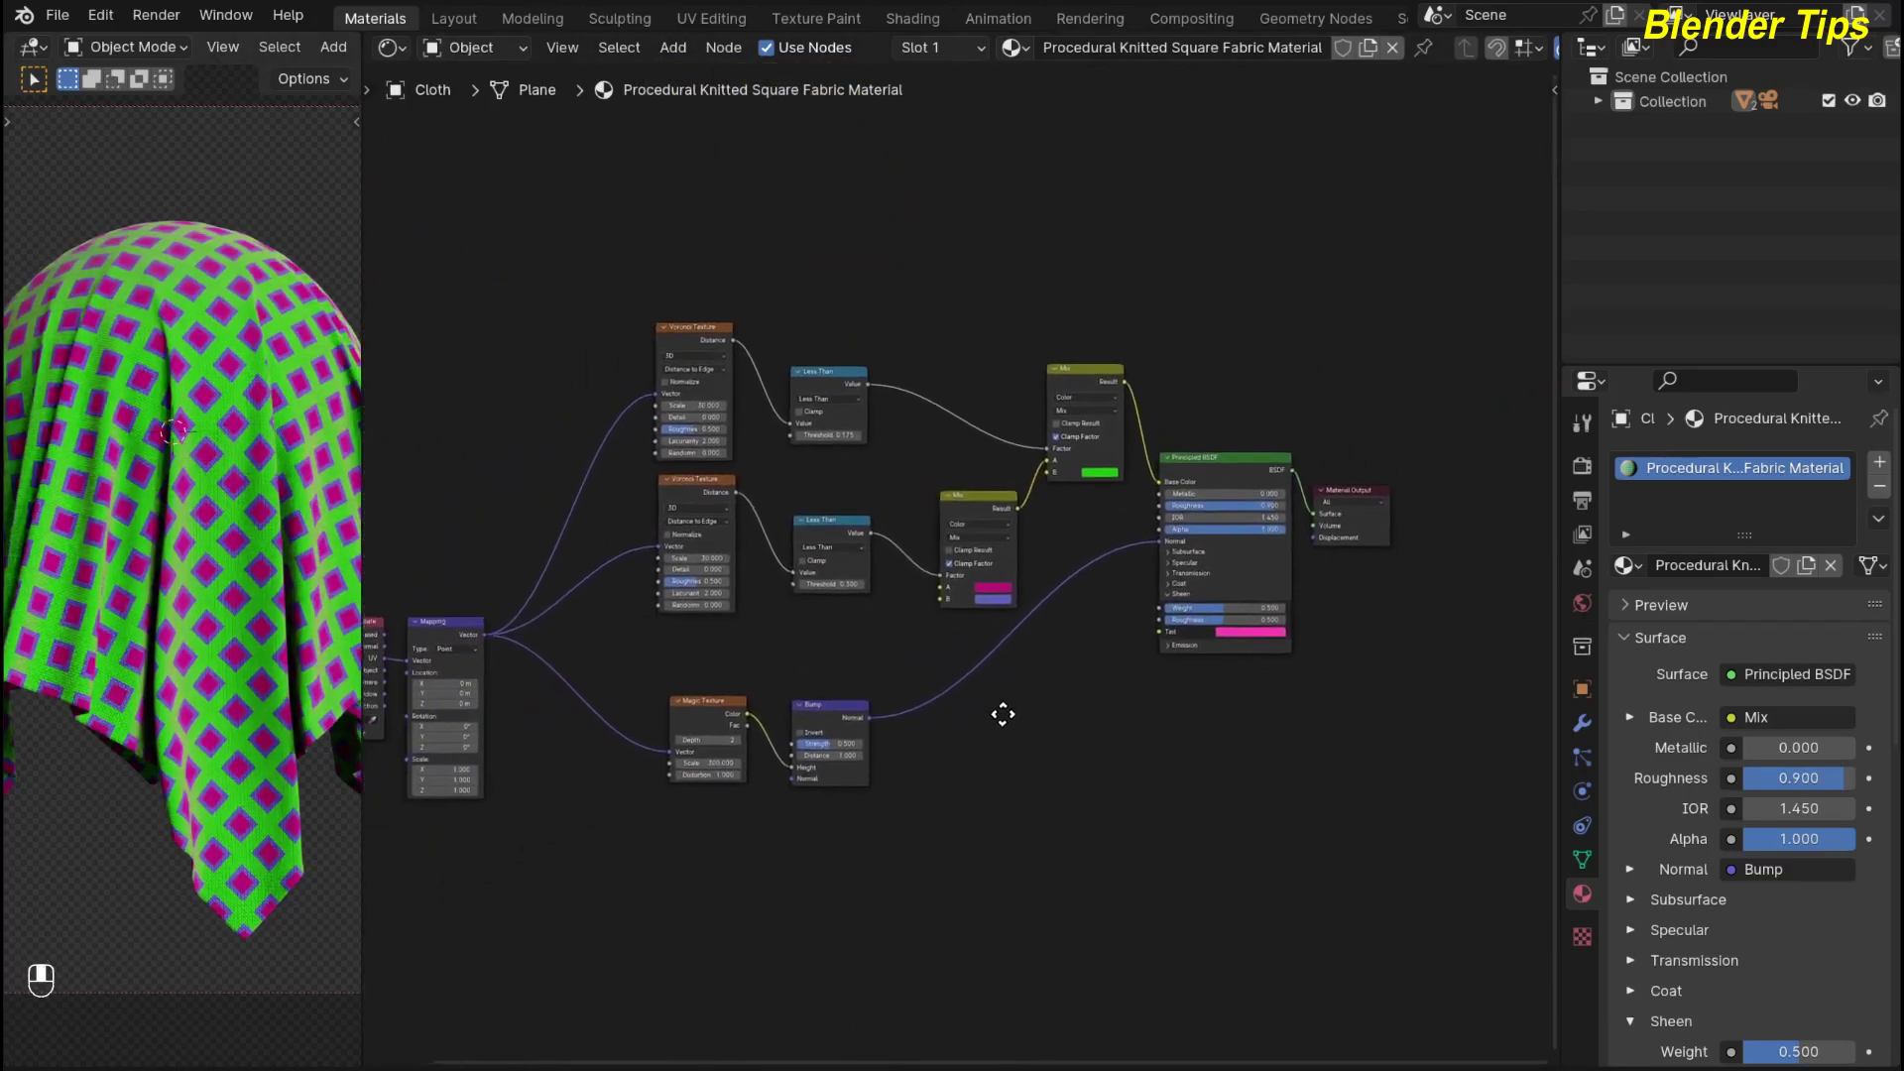
scroll(209, 557, "up", 3)
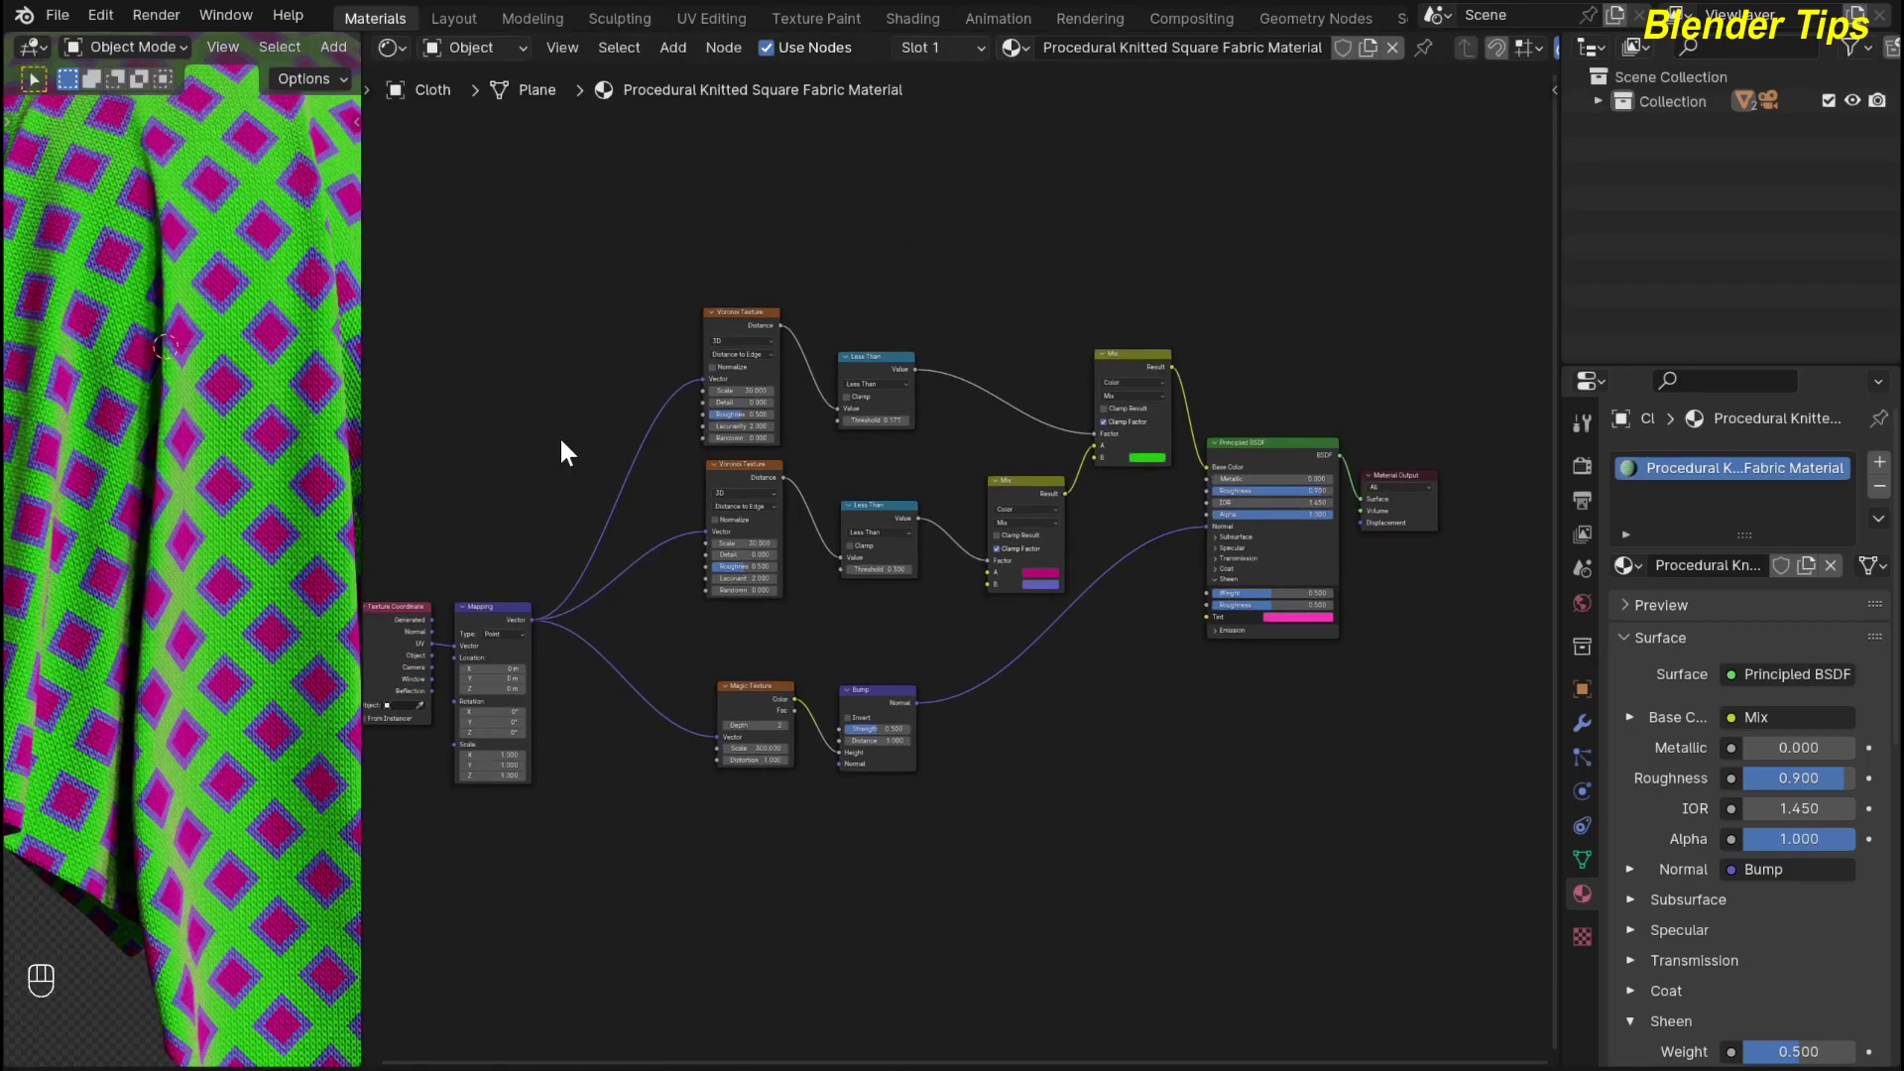
scroll(566, 449, "down", 2)
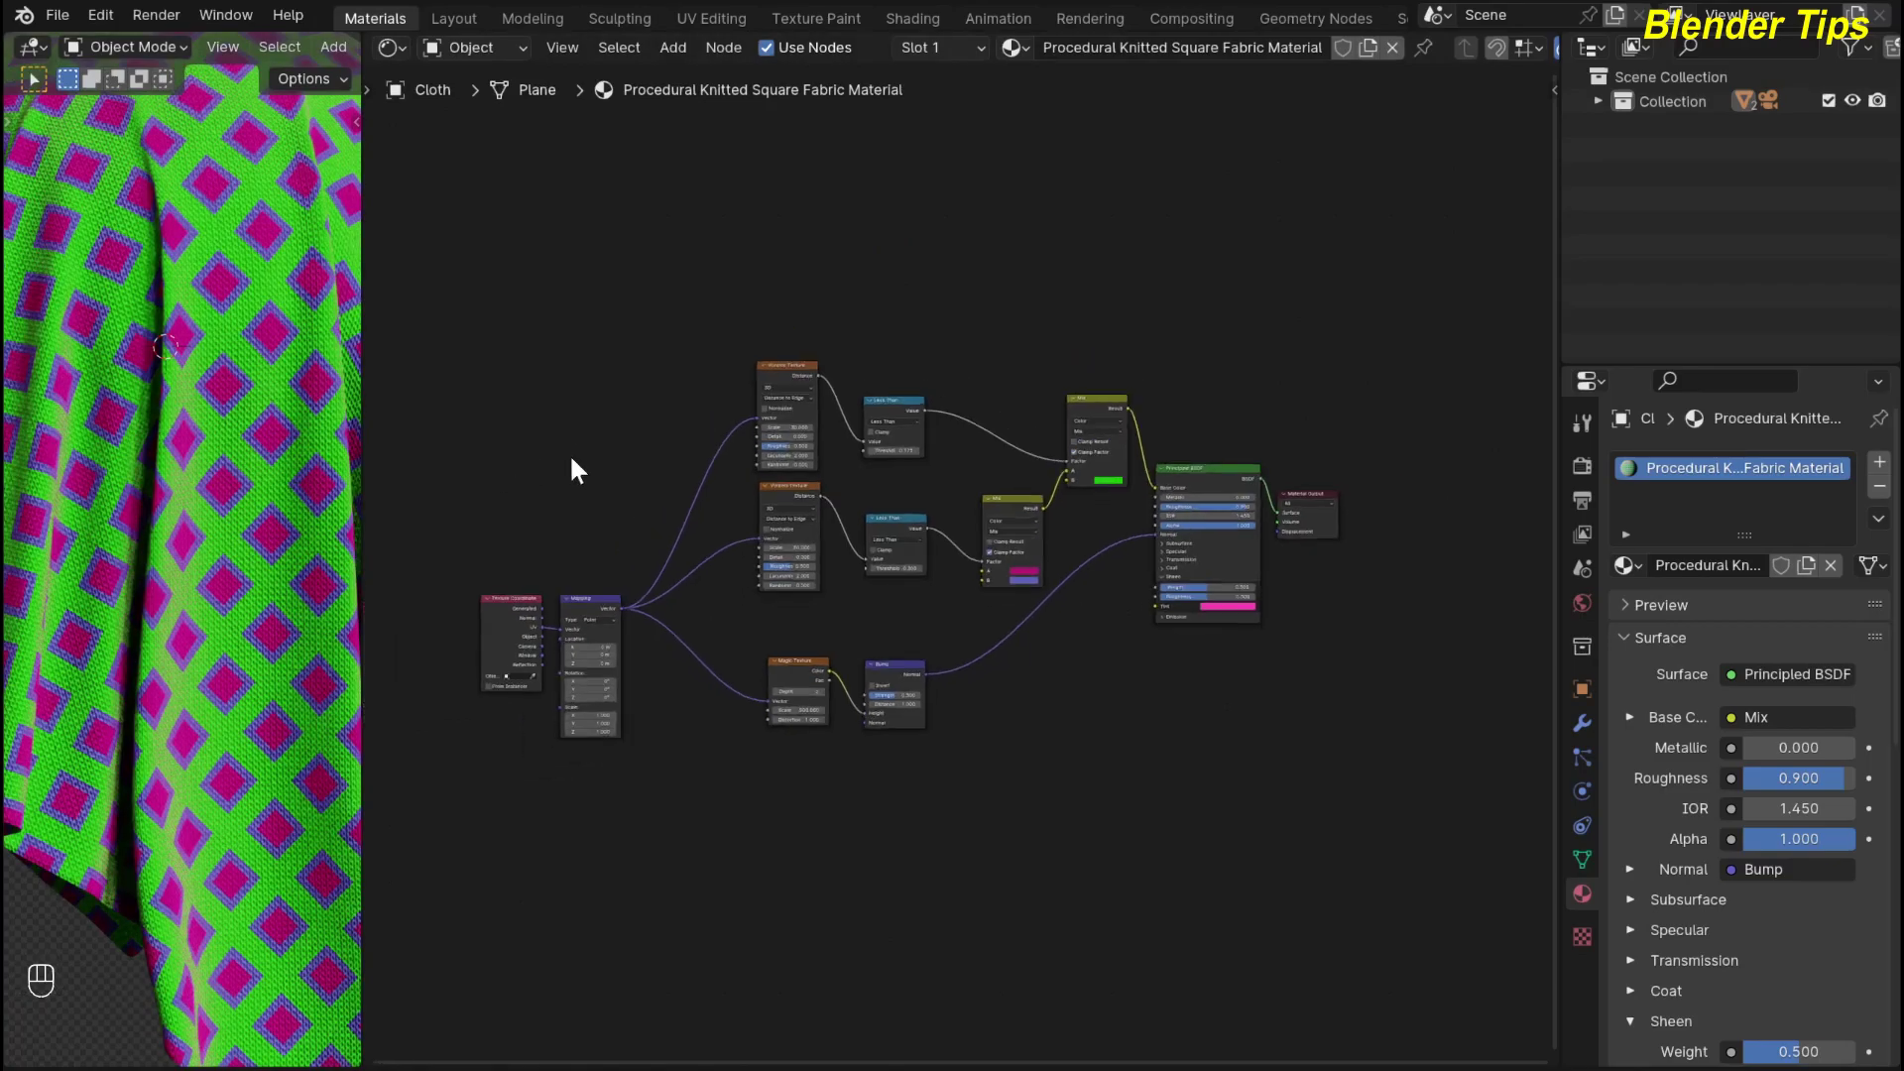
key("F12")
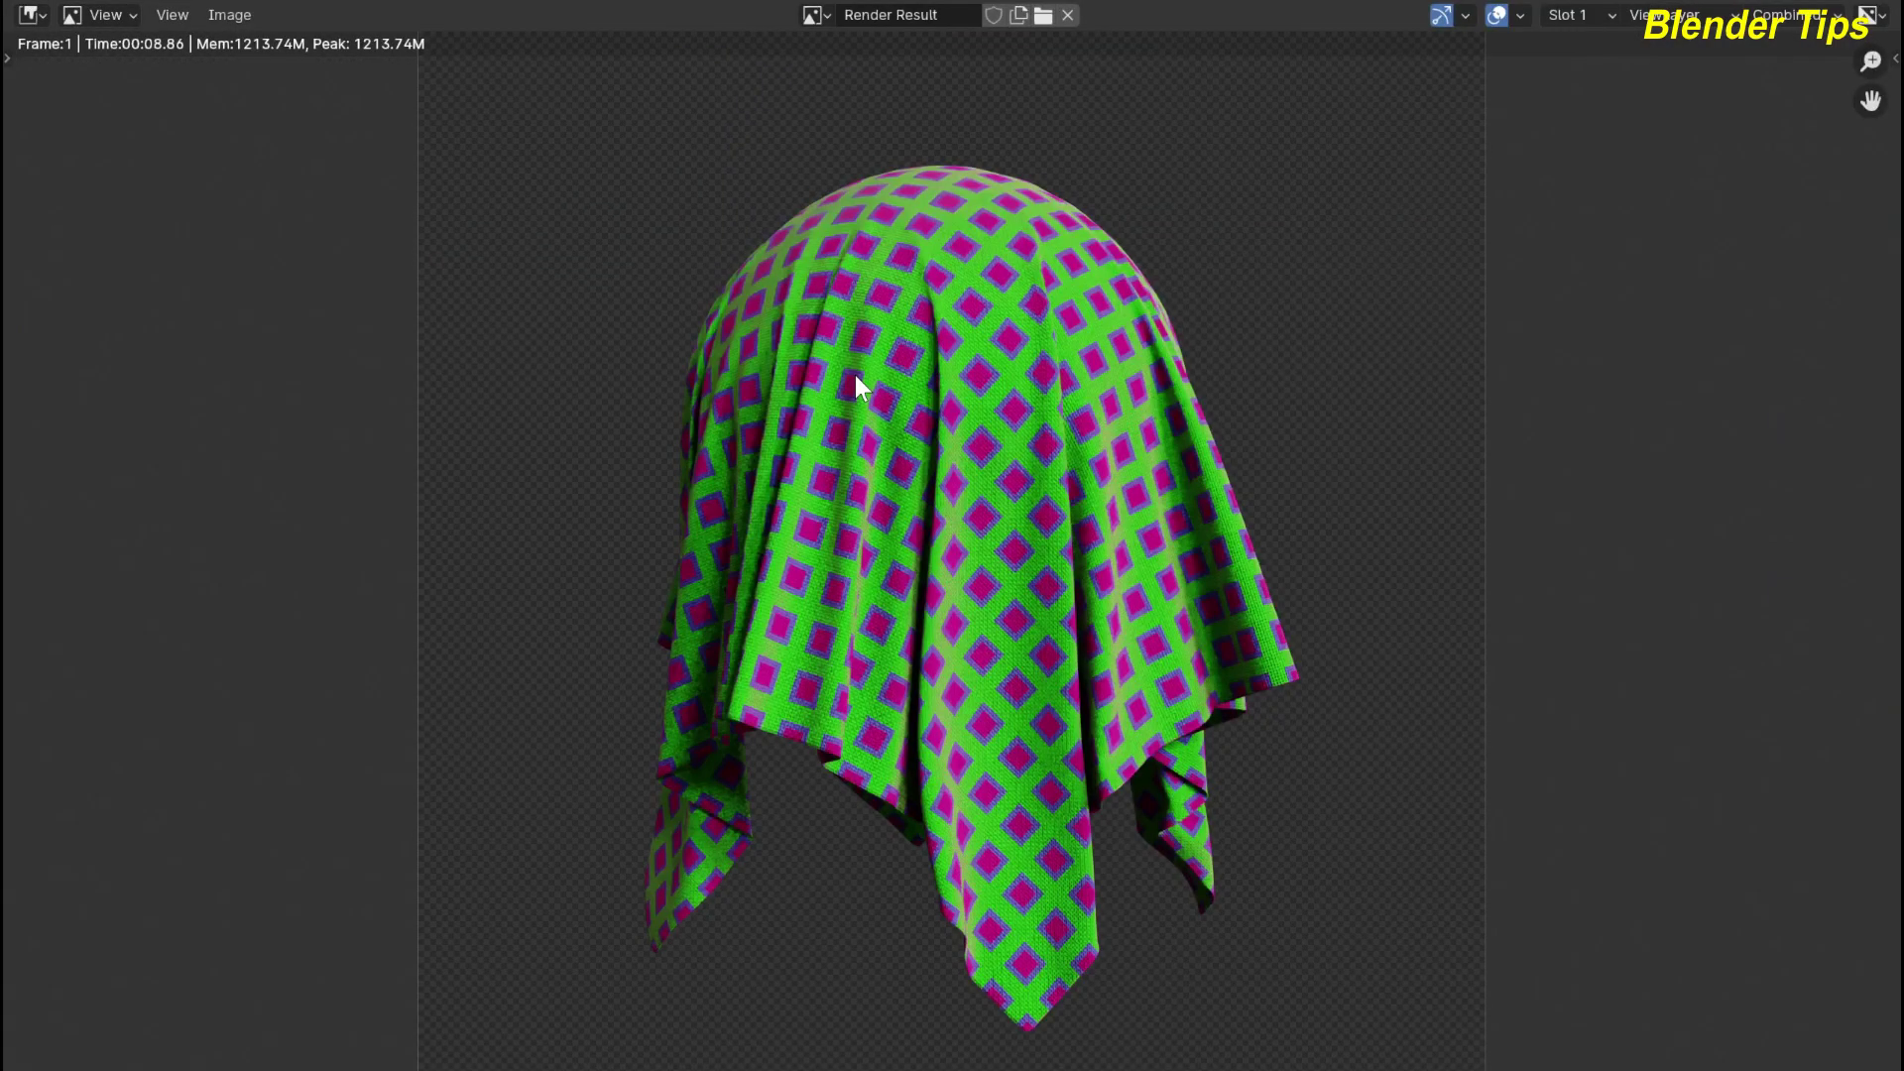
scroll(859, 387, "up", 5)
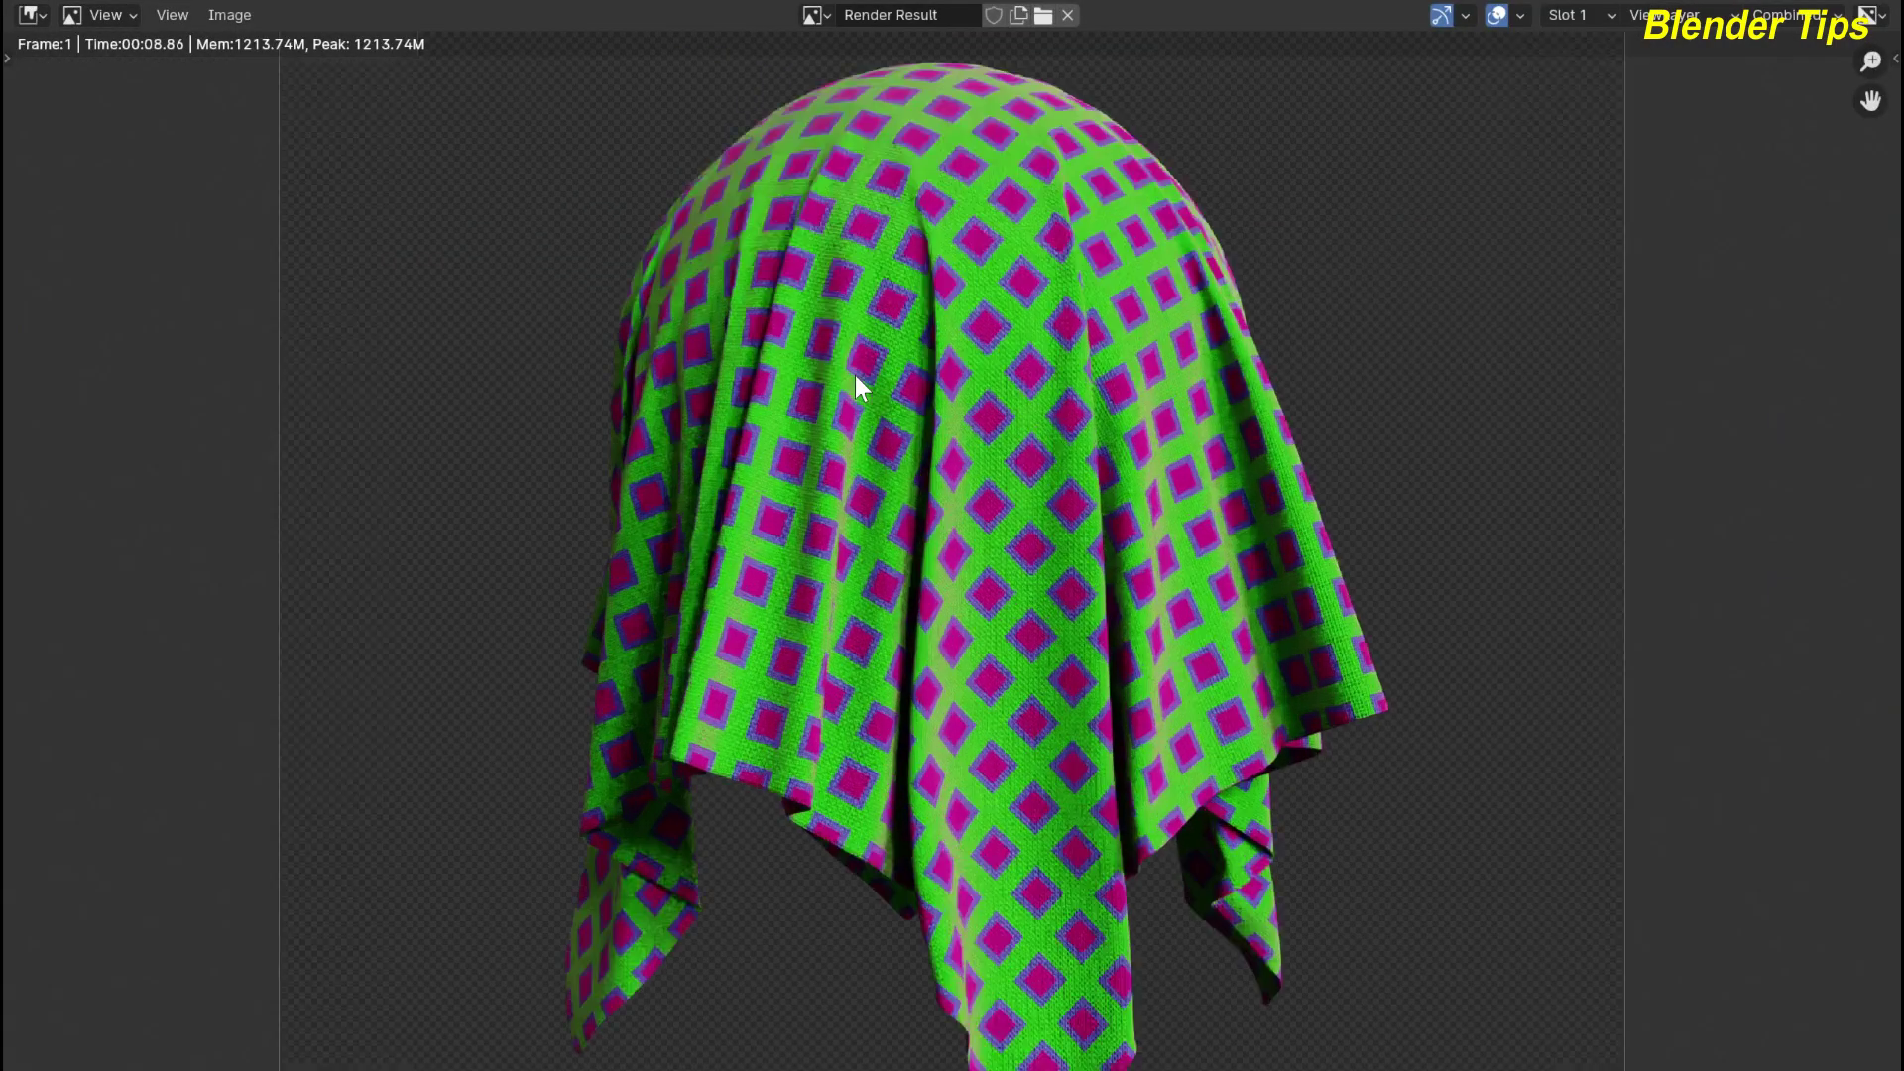
scroll(857, 378, "down", 5)
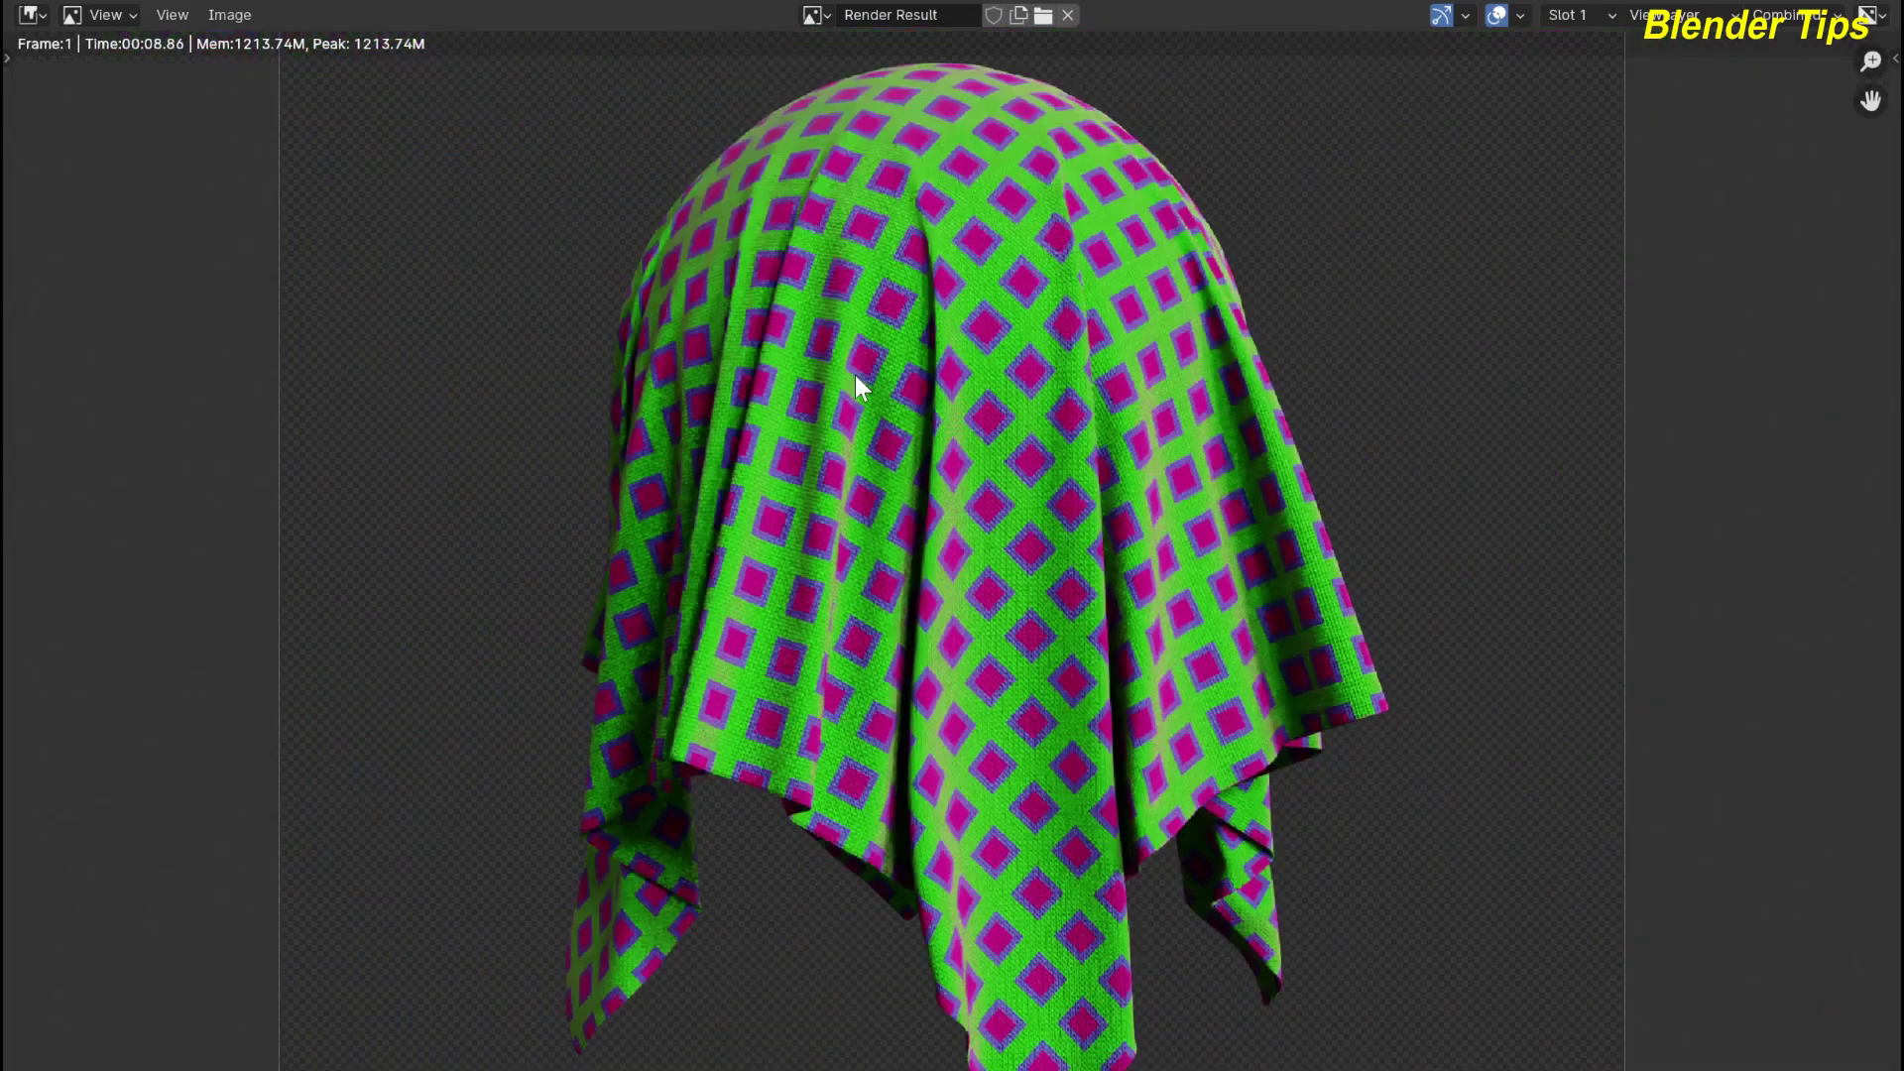